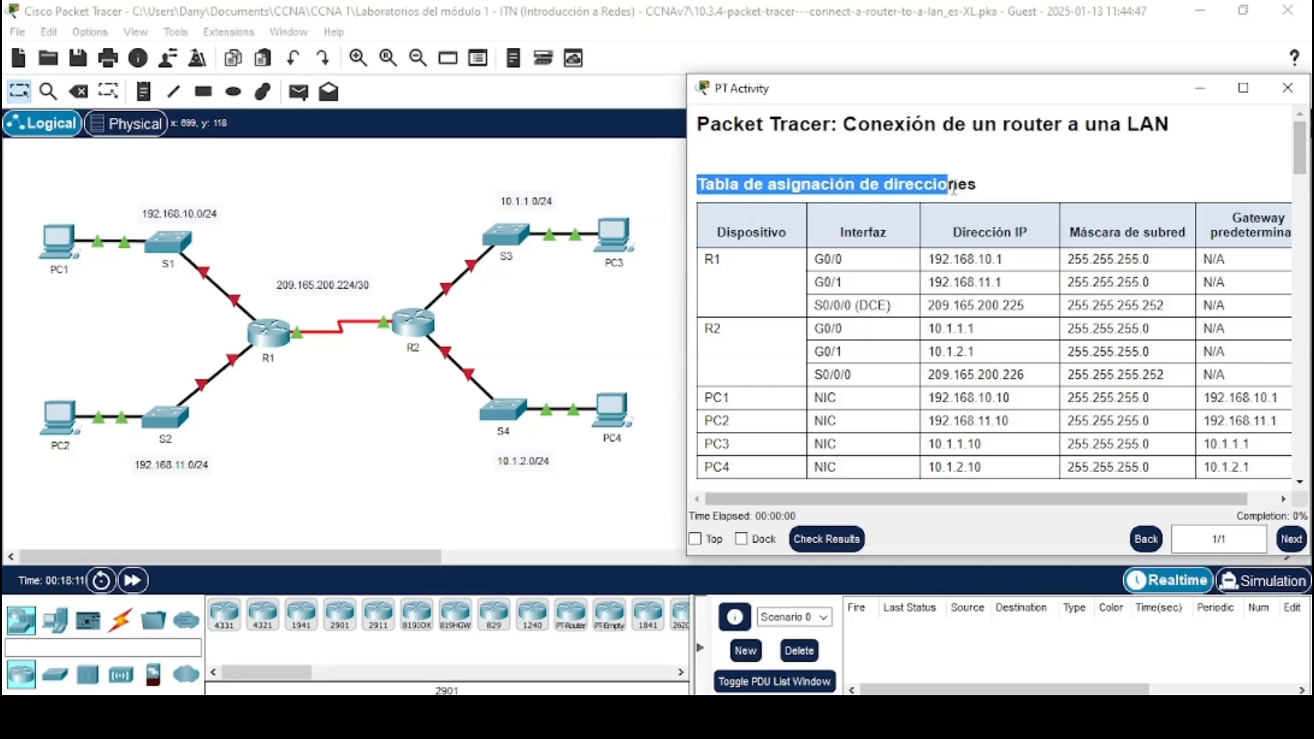
Read the addressing table and the Part 1 instructions in the activity window, widening the window slightly
scroll(896, 272, "down", 1)
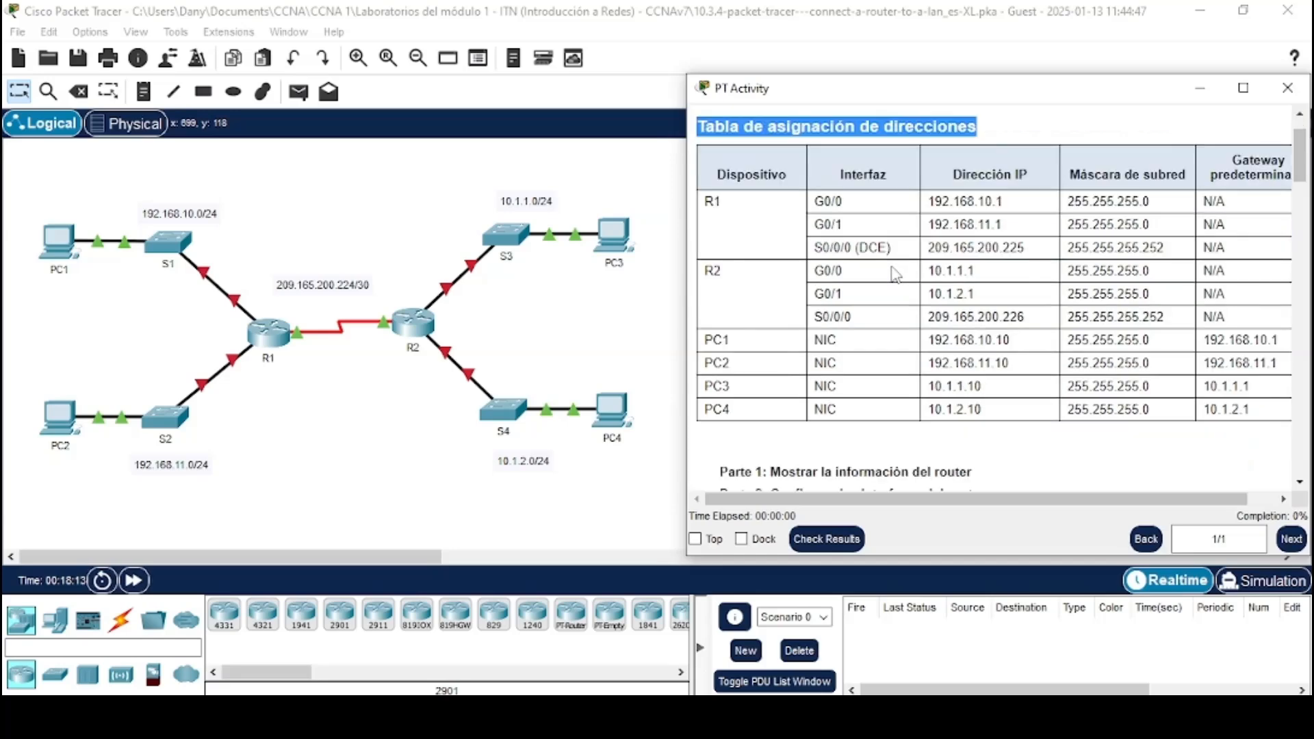
scroll(897, 272, "down", 5)
scroll(823, 301, "down", 2)
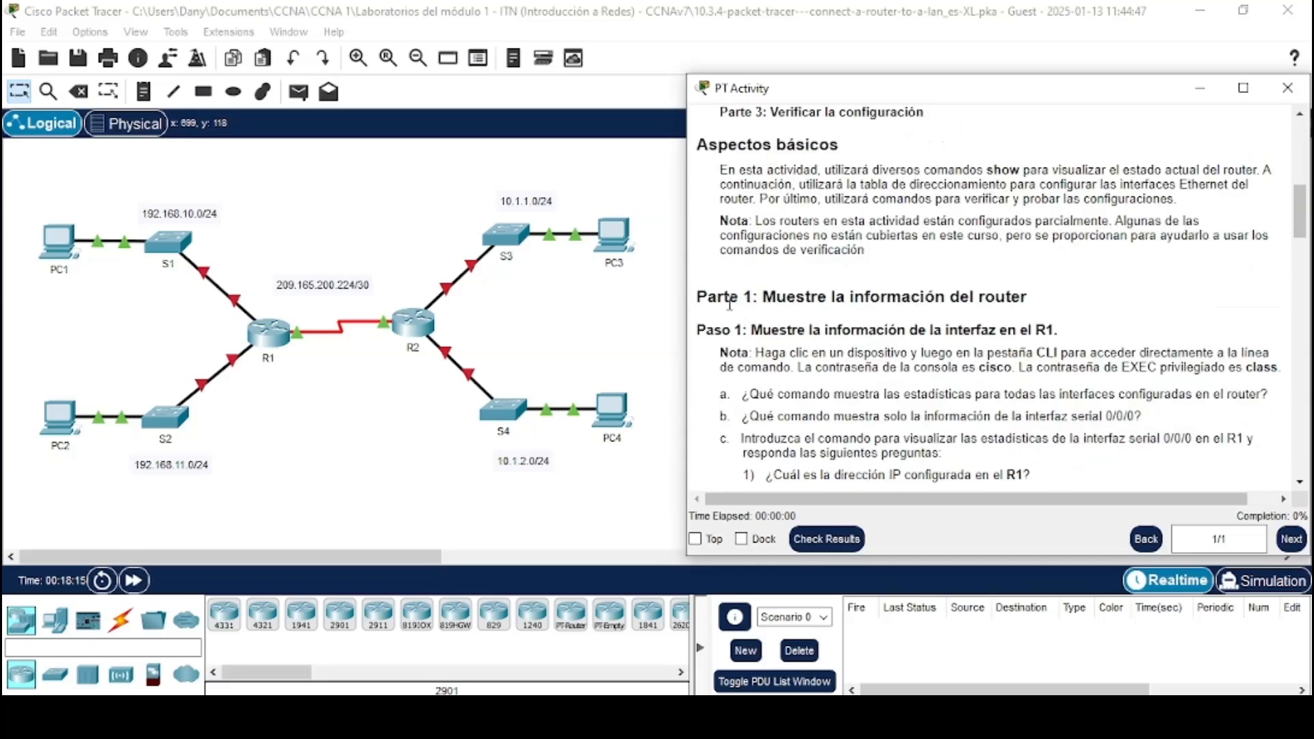
left_click_drag(698, 297, 1028, 297)
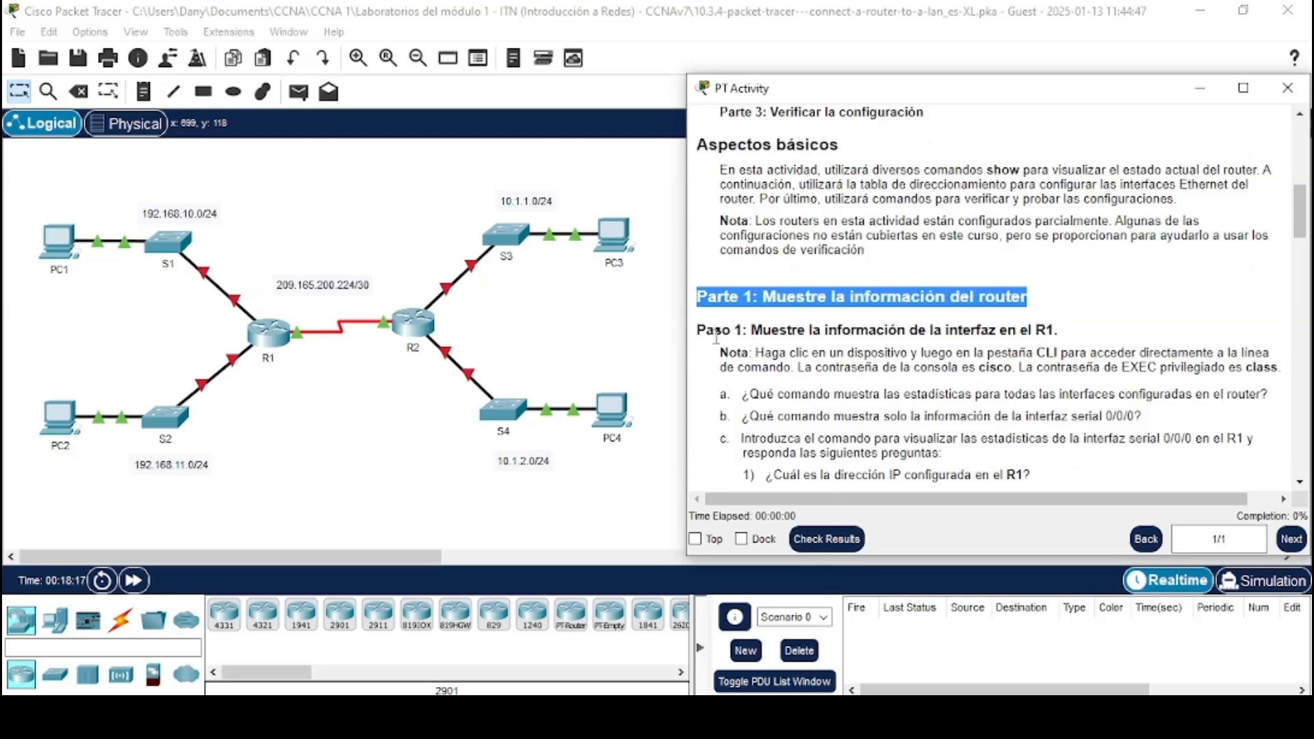
left_click_drag(698, 330, 1071, 334)
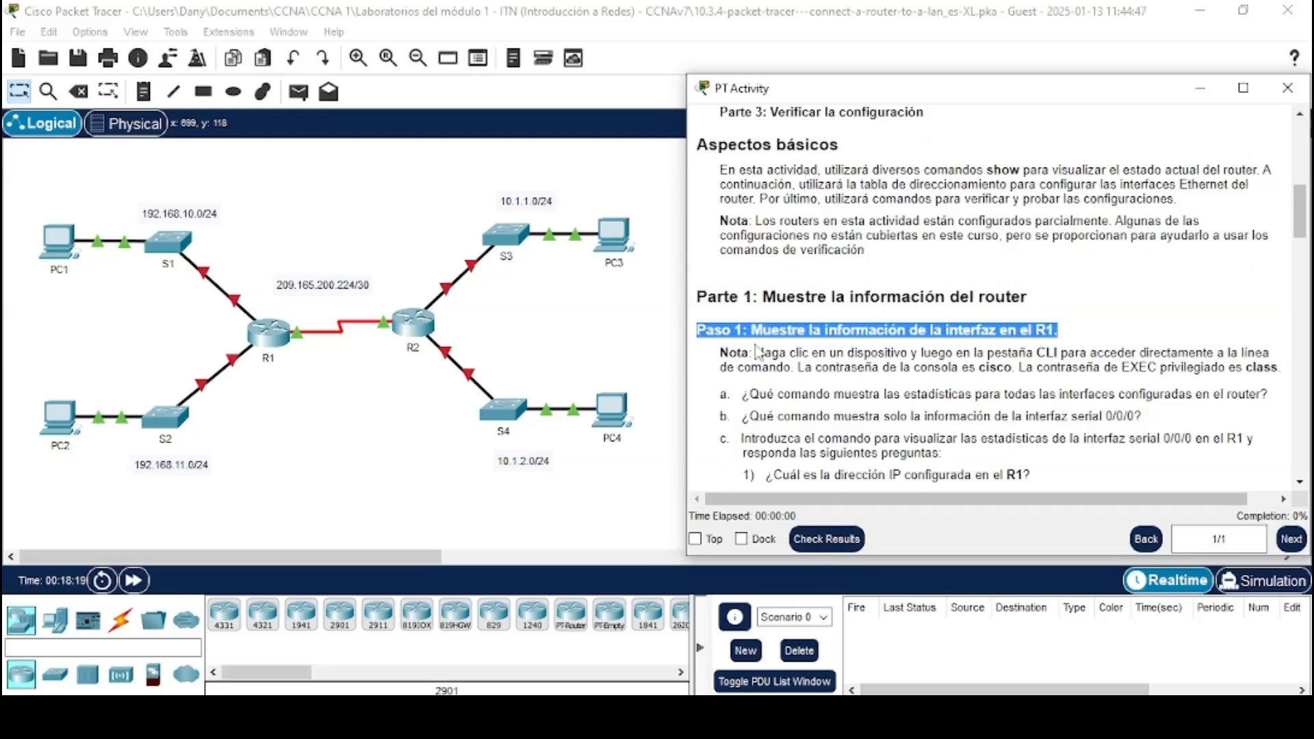
left_click_drag(719, 353, 1277, 375)
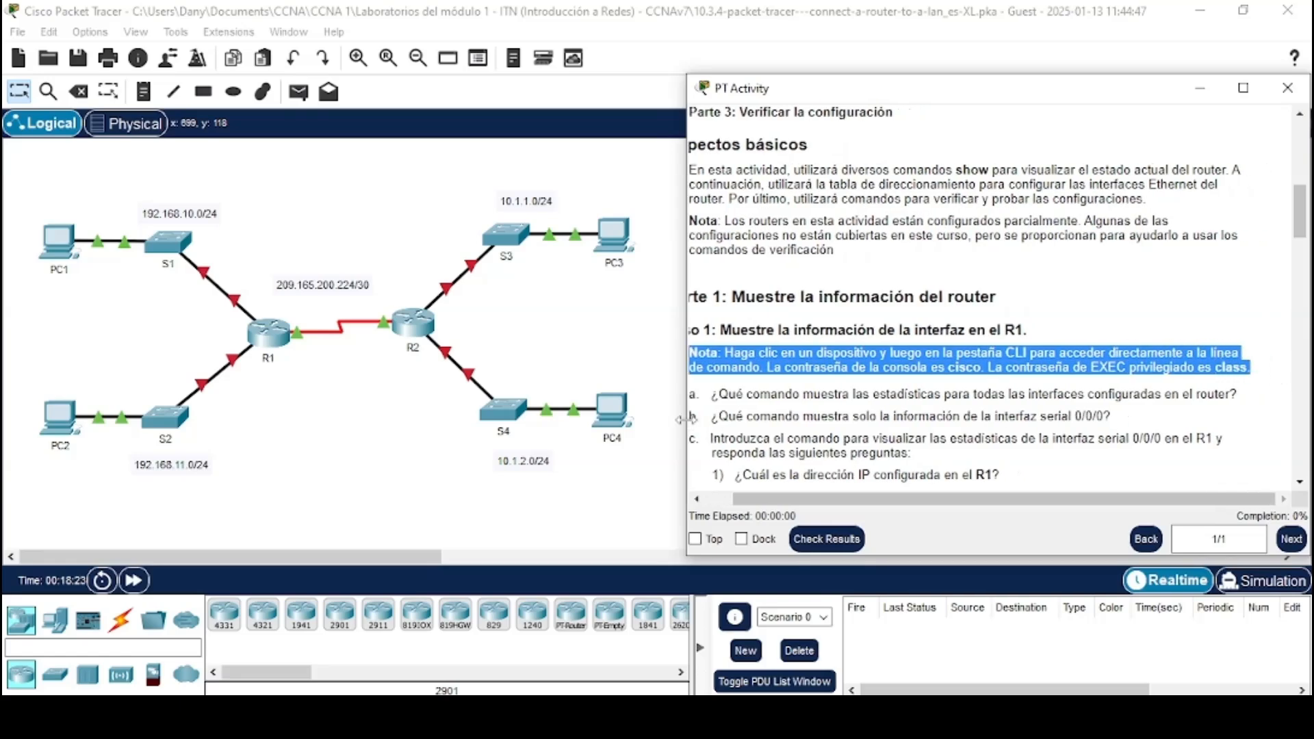
left_click_drag(687, 420, 671, 419)
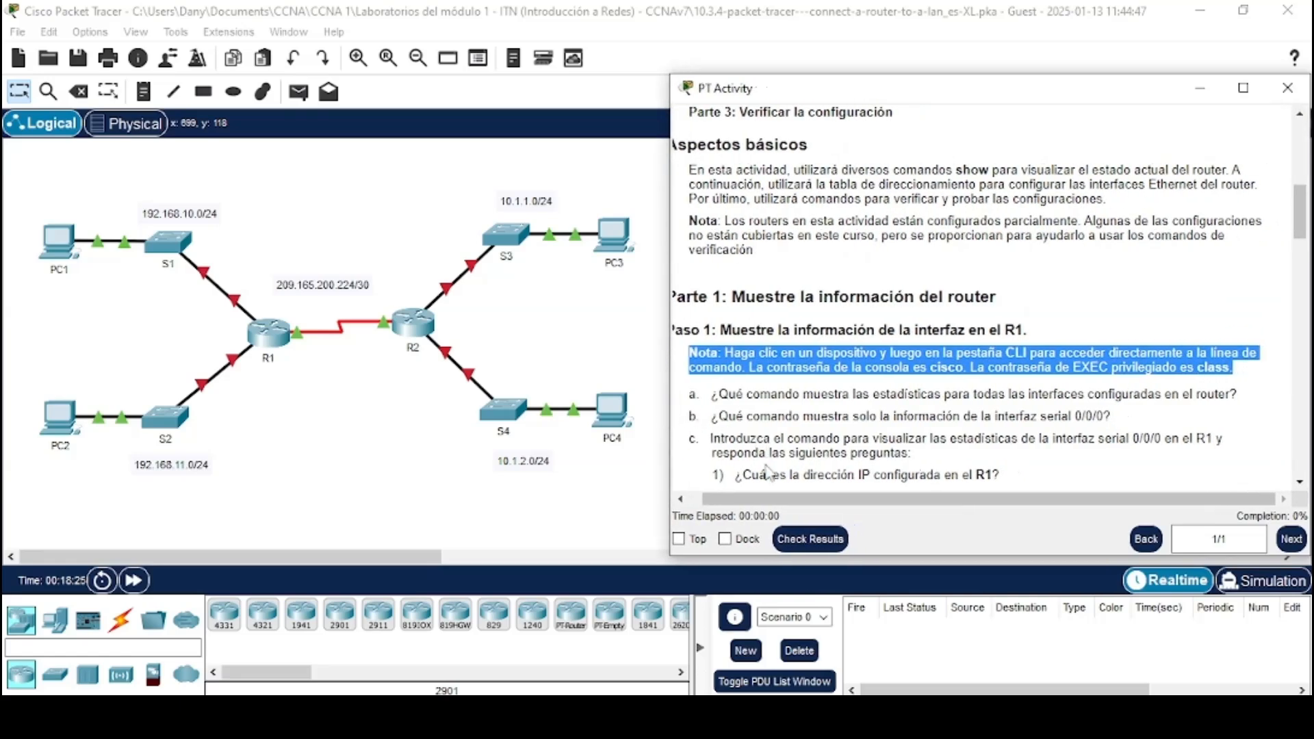
left_click(695, 499)
left_click(771, 412)
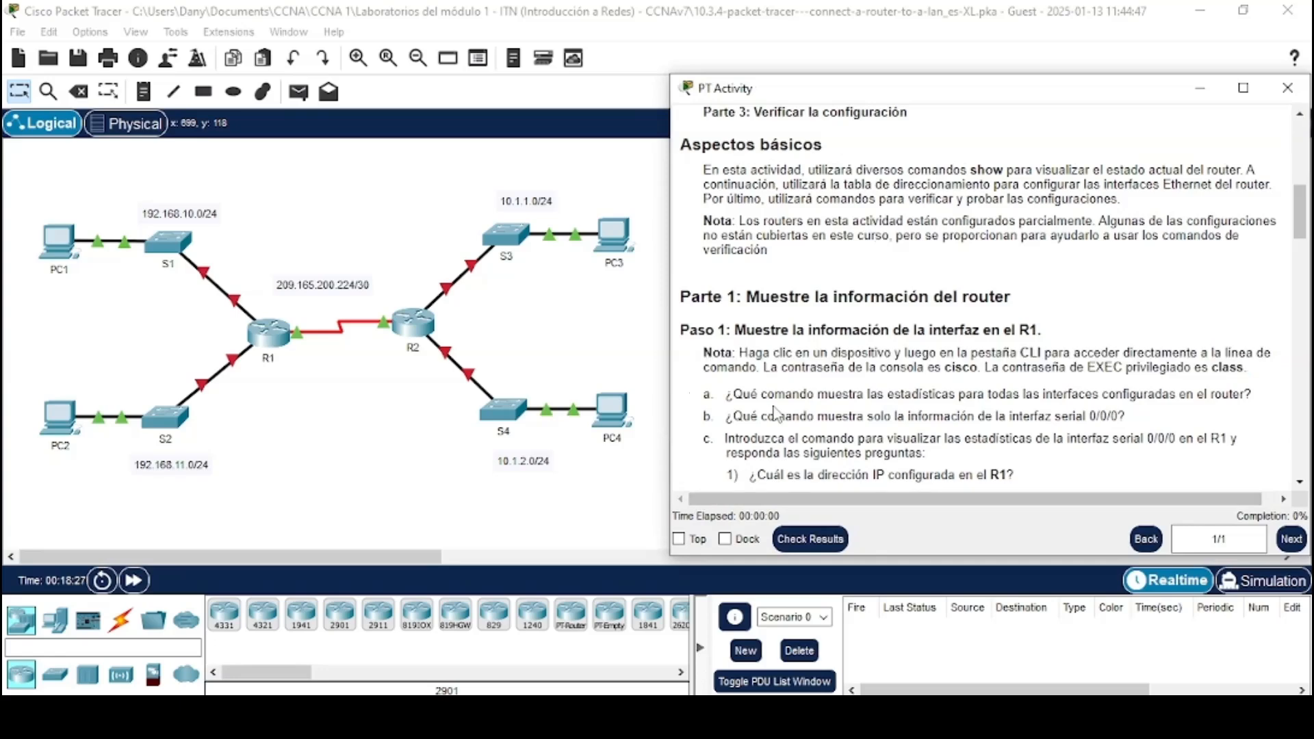
Scroll to and read question a of Step 1 about the command for all interface statistics
scroll(774, 412, "down", 1)
scroll(775, 411, "down", 1)
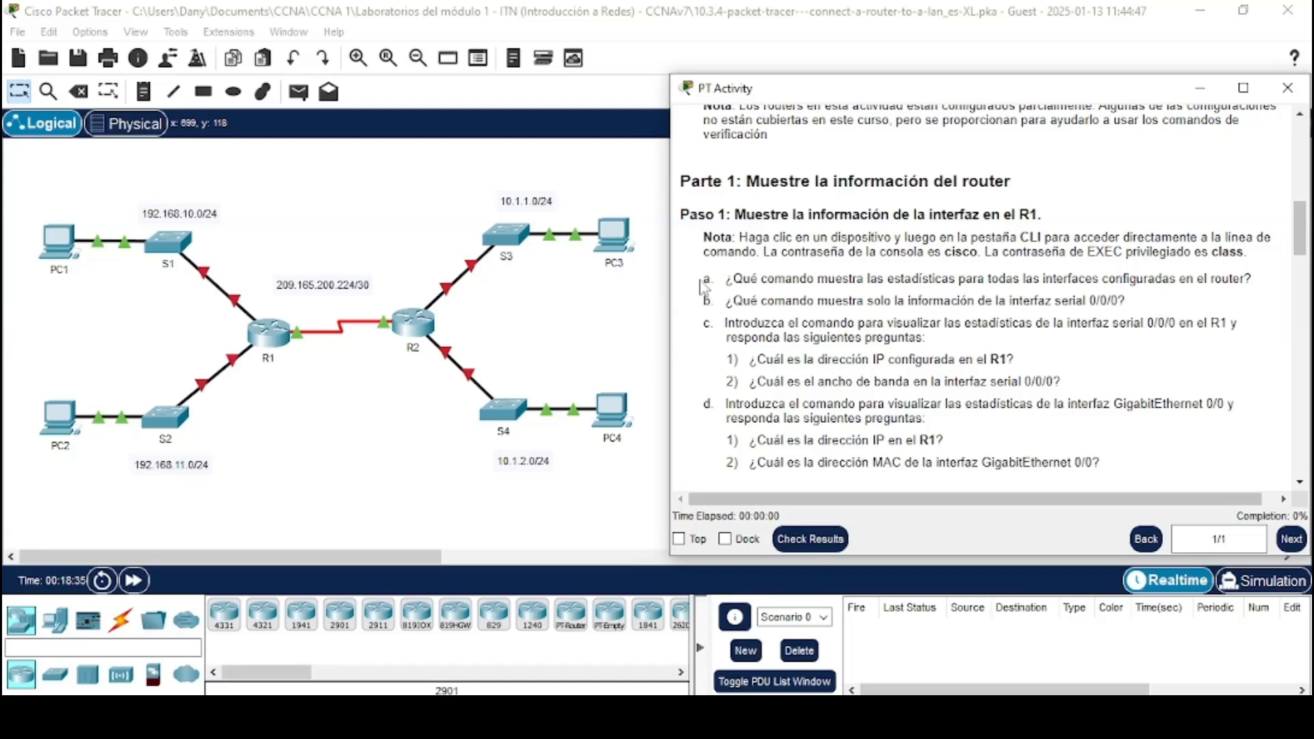
left_click_drag(702, 286, 1259, 285)
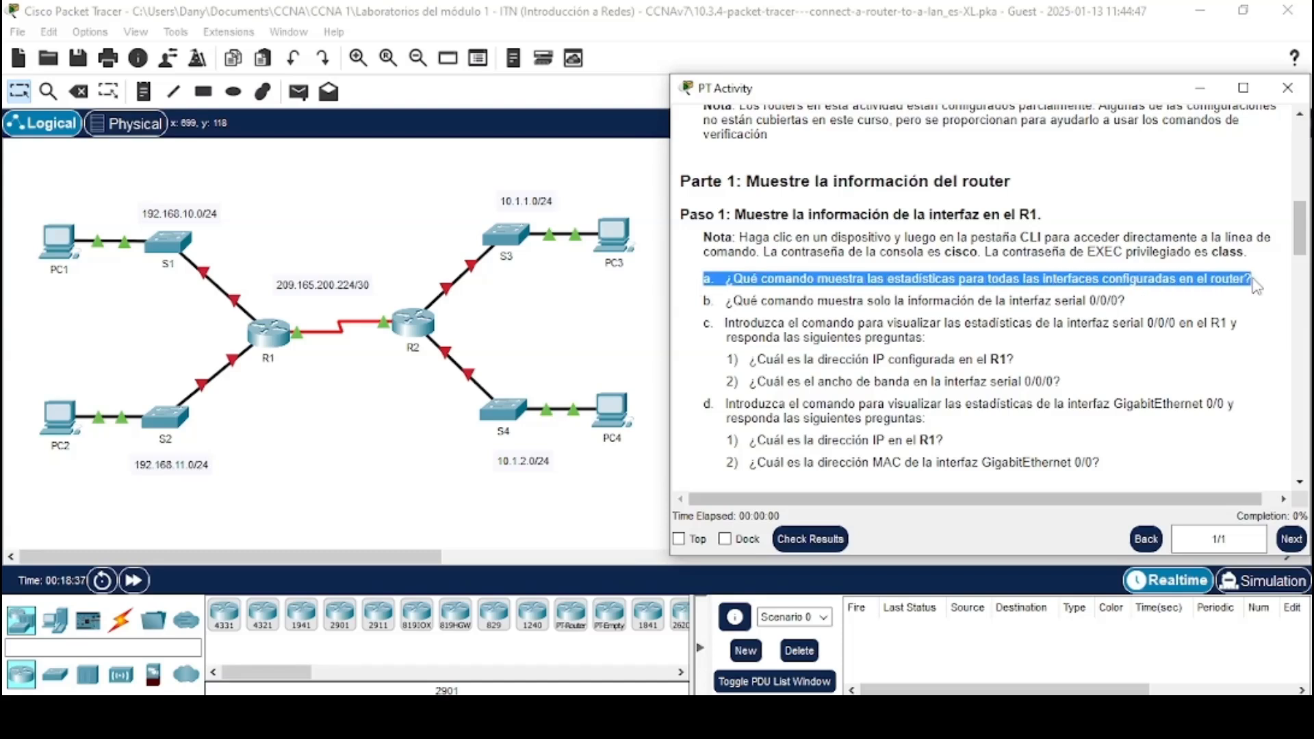
left_click(1189, 280)
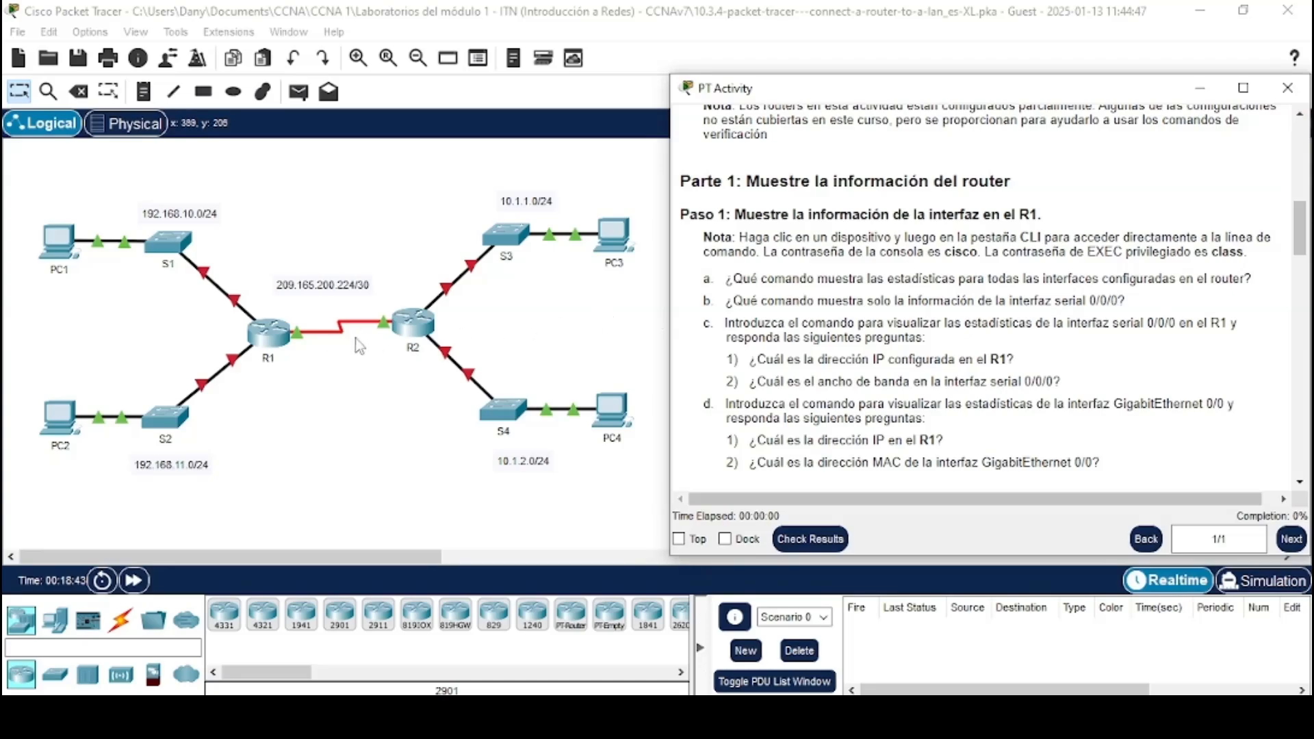
Open R1's command line interface and move its window to the left side
left_click(264, 345)
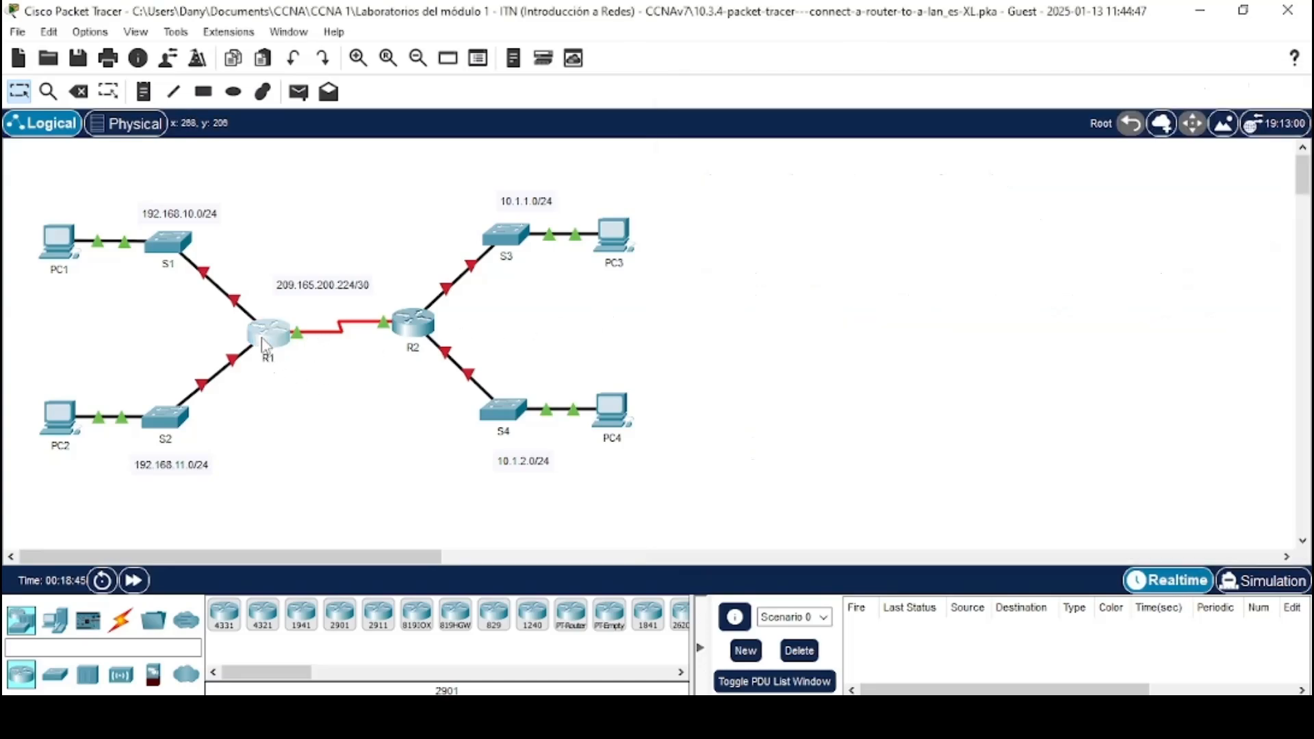
left_click(525, 68)
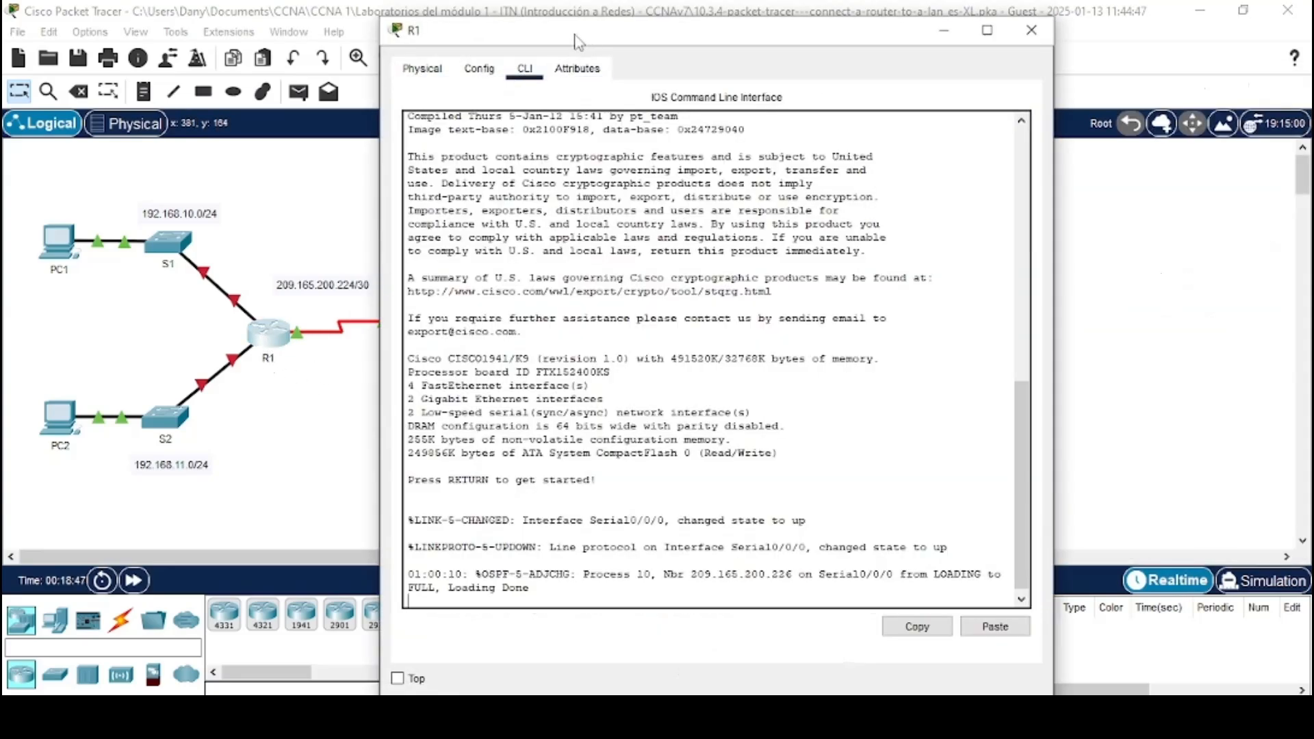
left_click_drag(576, 37, 205, 29)
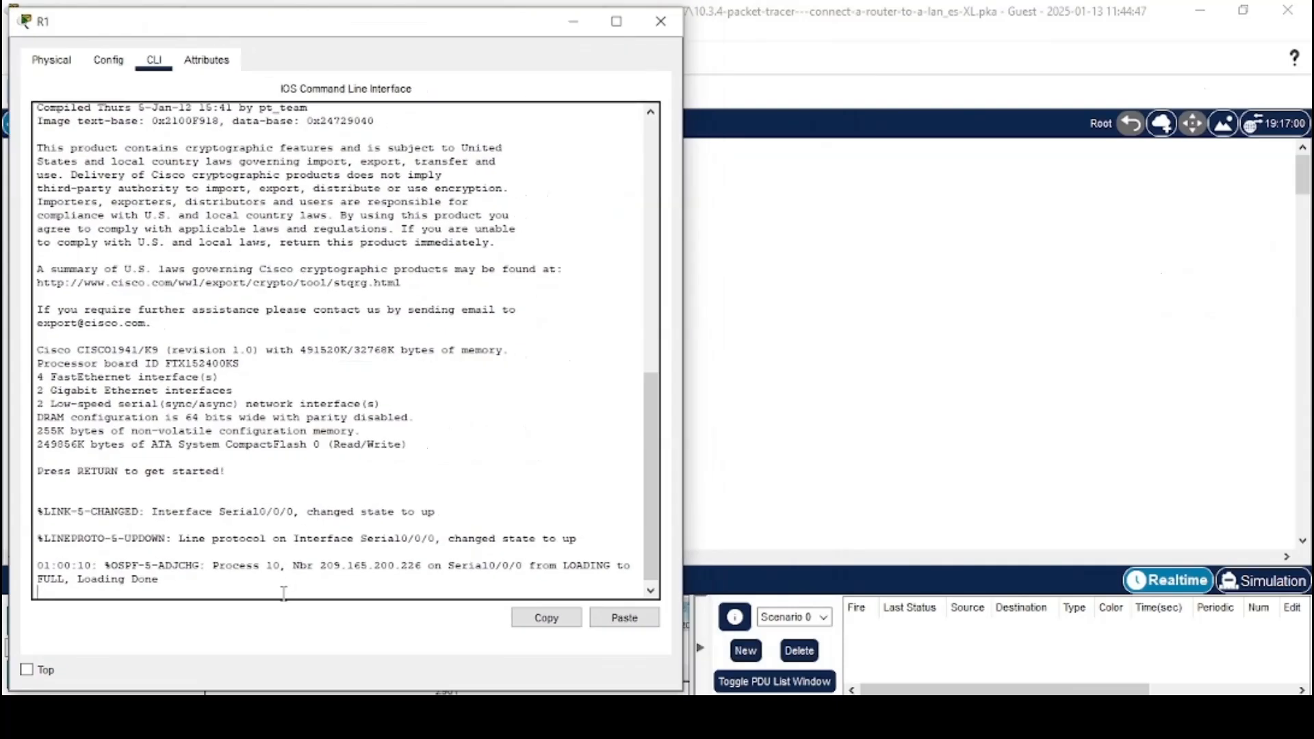
Log in to R1 with the console password and enter privileged EXEC mode with enable
key("Return")
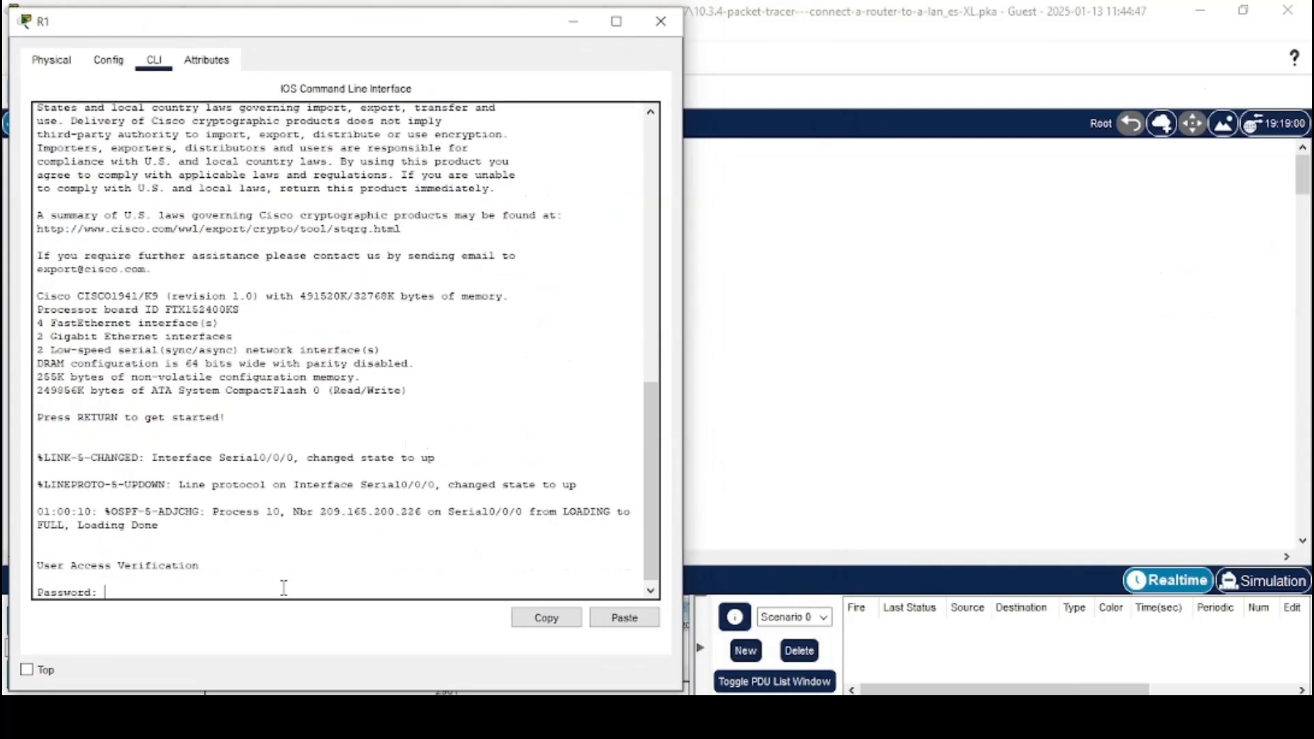
type("cisco")
key("Return")
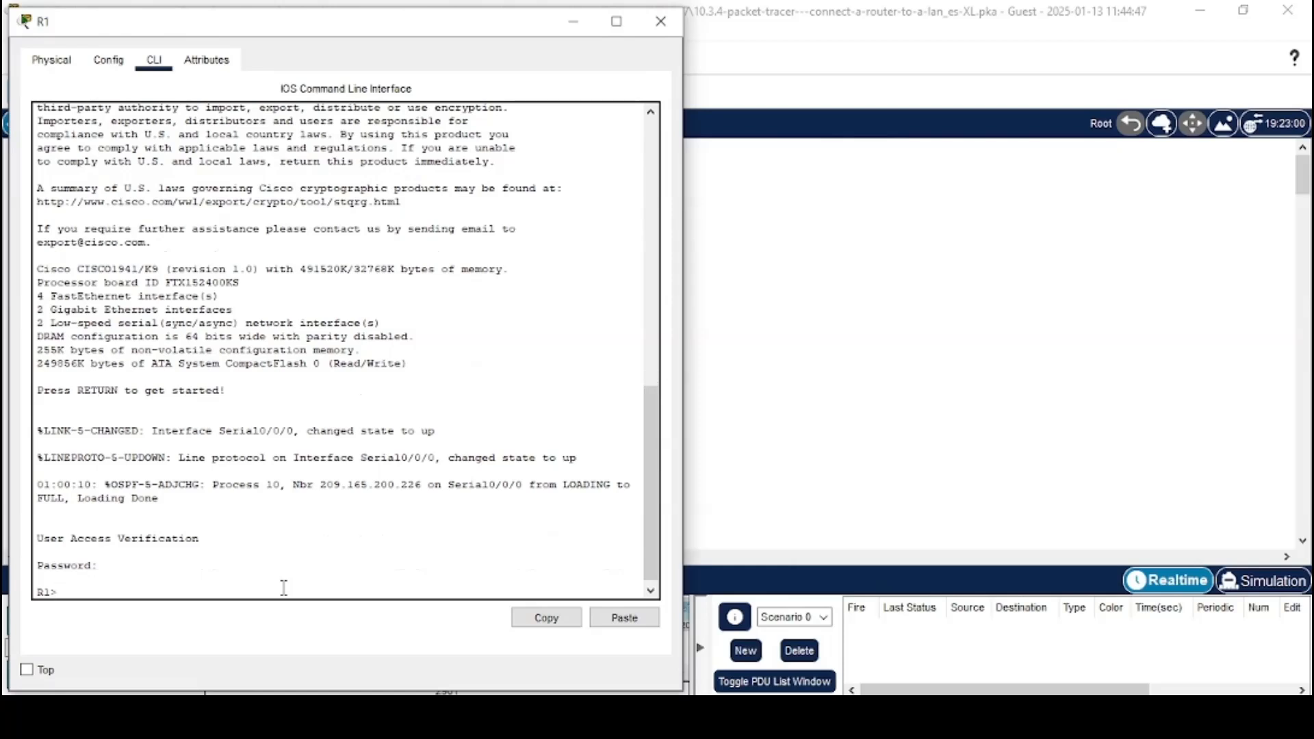
type("enable")
key("Return")
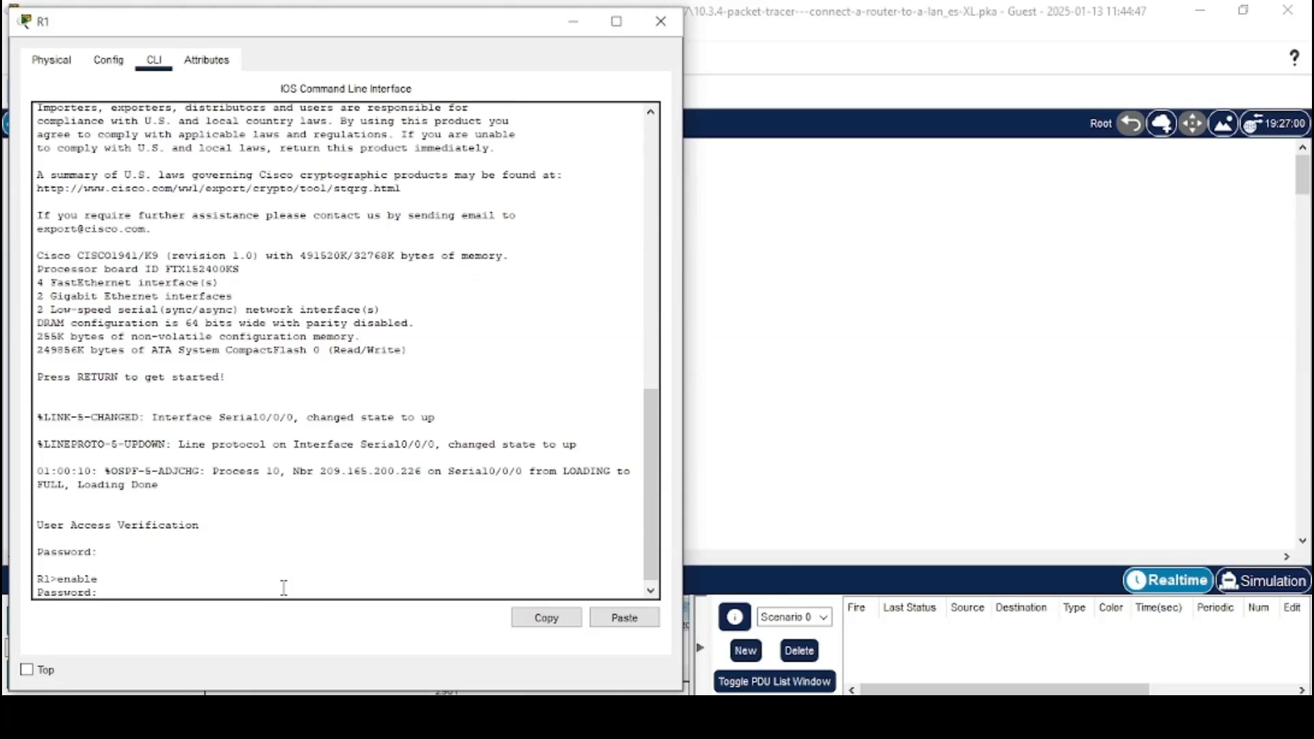
key("Return")
Run show interfaces on R1 to display statistics for all interfaces
key("alt+Tab")
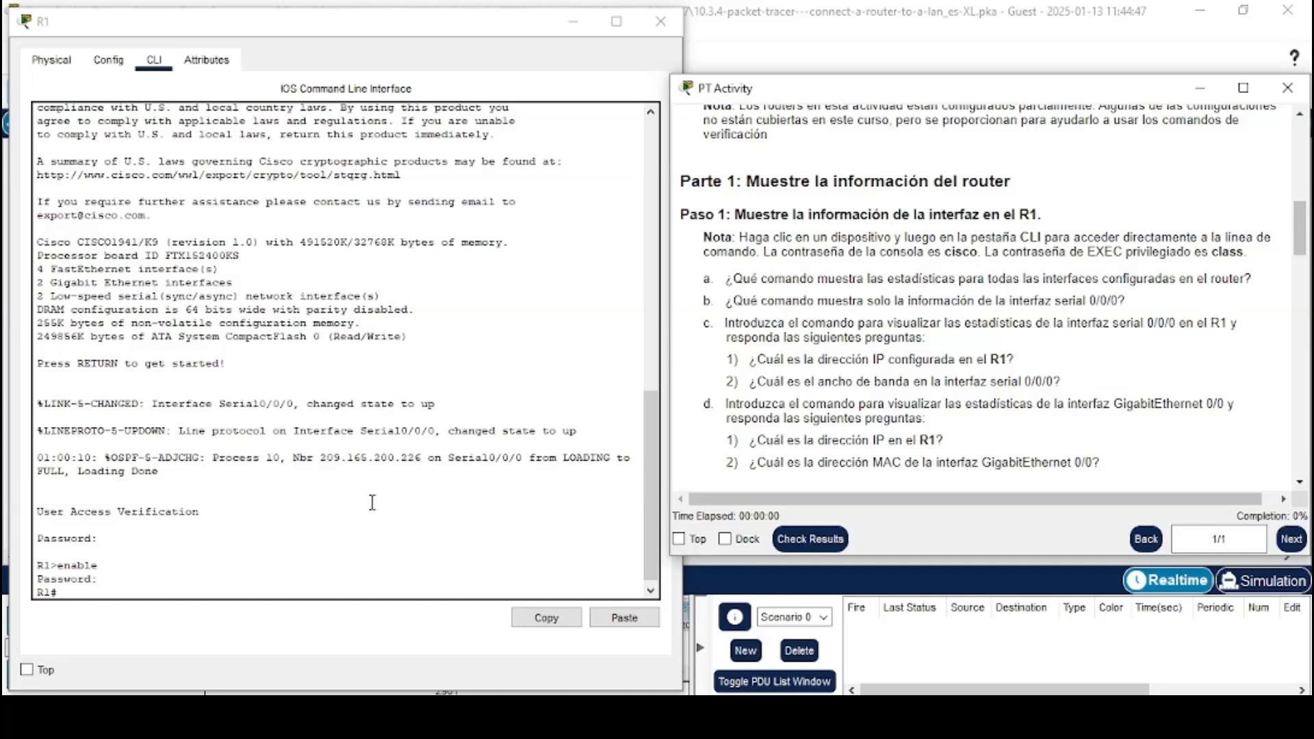
left_click(309, 588)
type("sh")
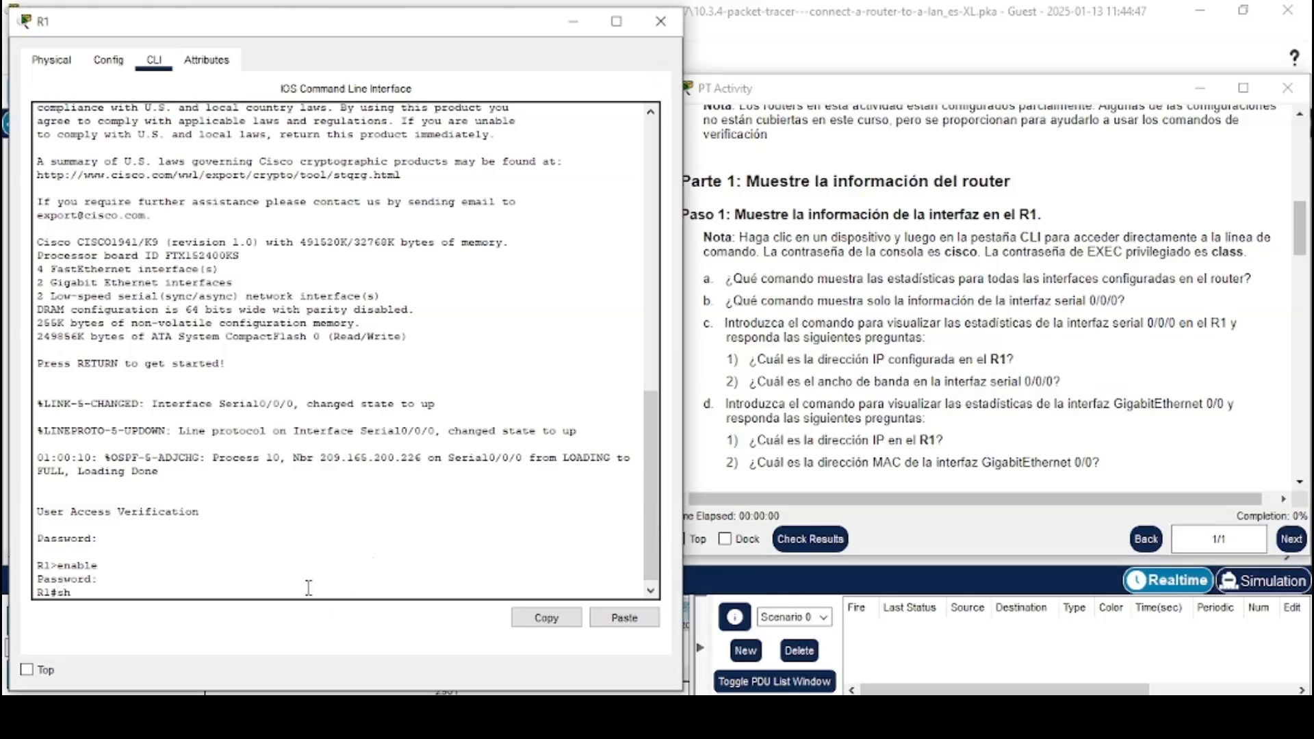
type("ow int")
key("Tab")
key("Return")
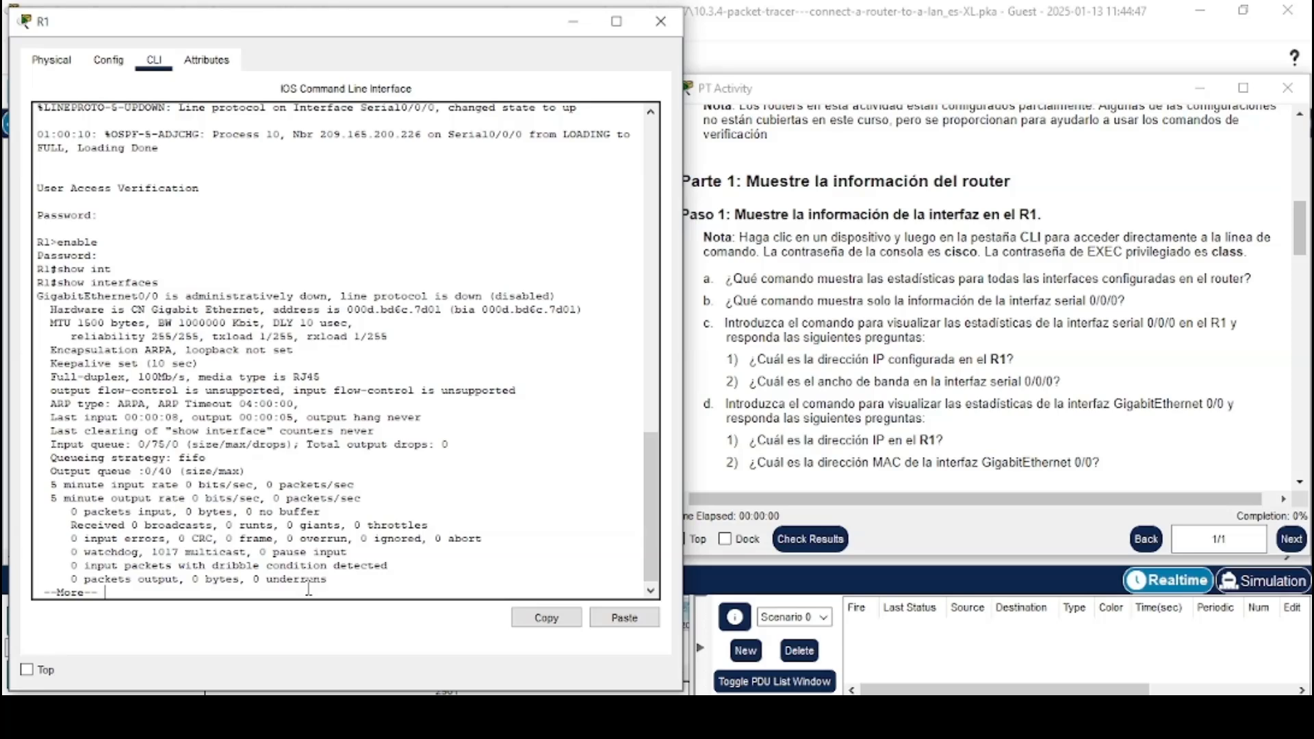
Page through and review the show interfaces output for every interface
key("space")
key("space")
key("space")
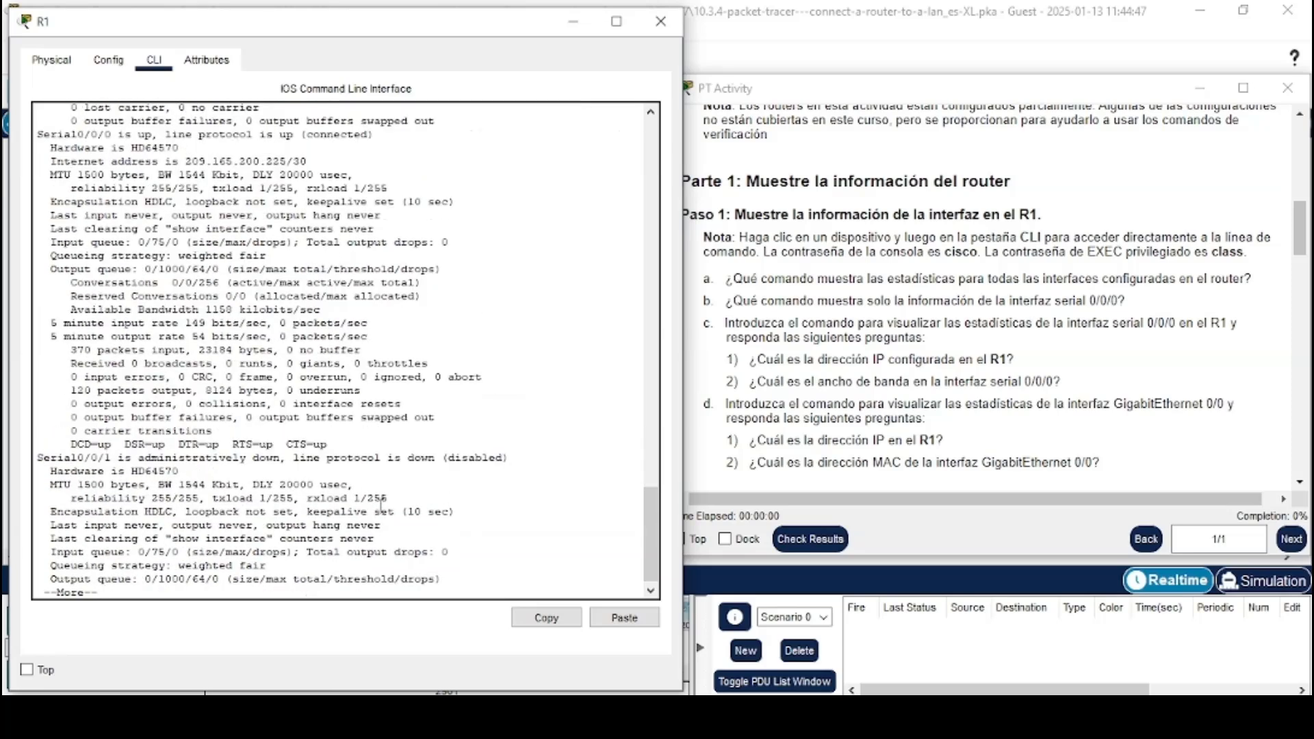
key("space")
key("space")
key("space")
key("space")
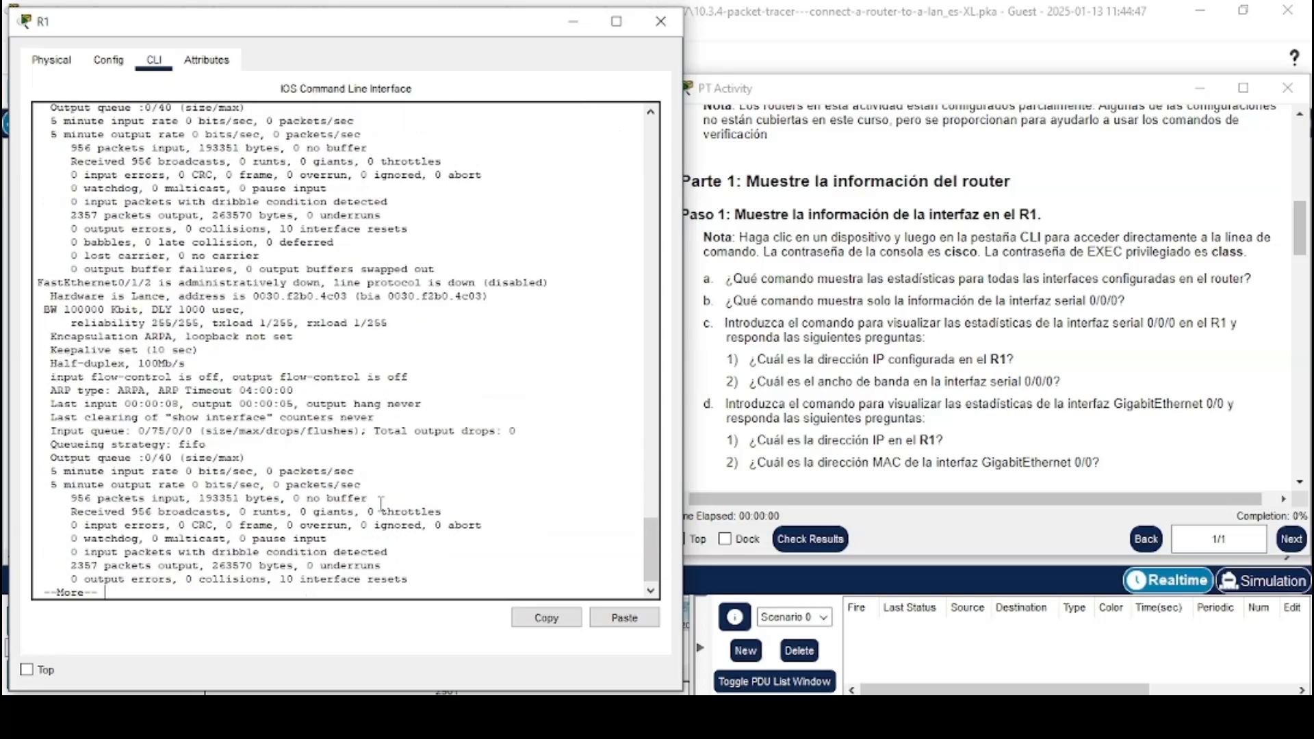
key("space")
key("space")
key("space")
scroll(381, 504, "up", 4)
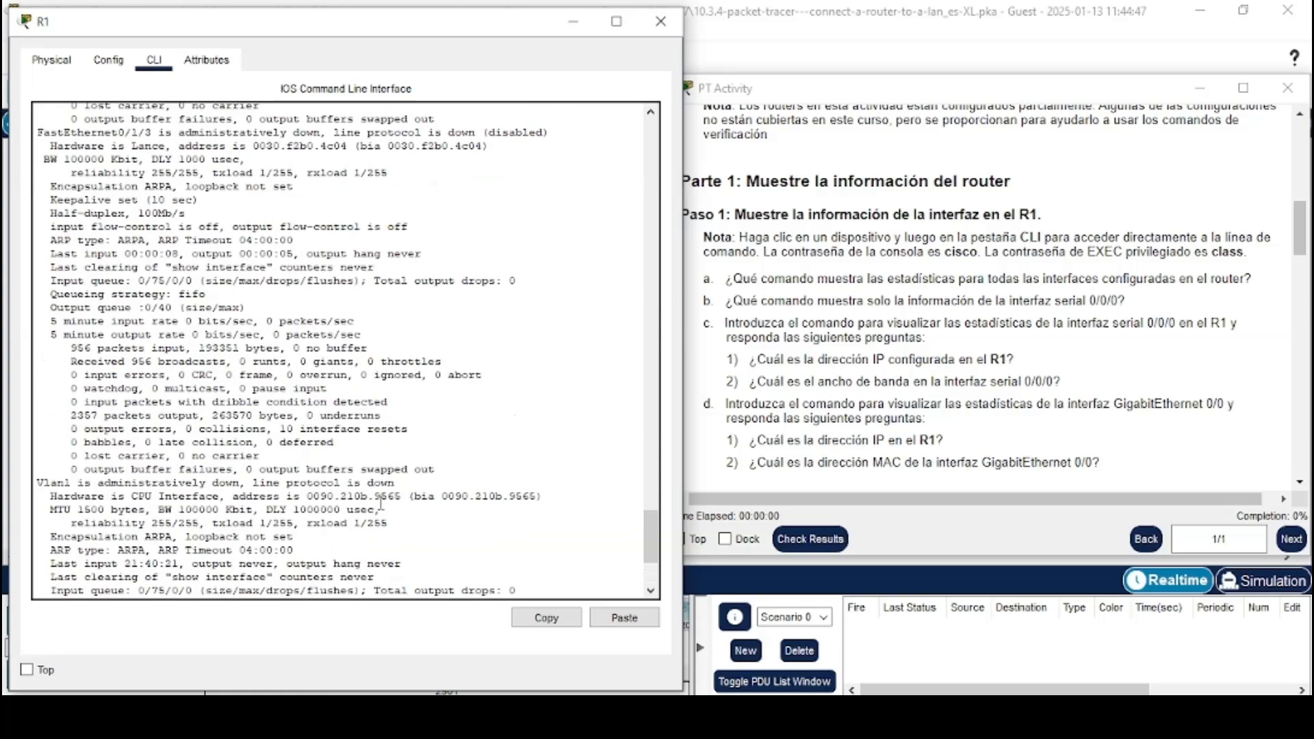
scroll(381, 505, "up", 14)
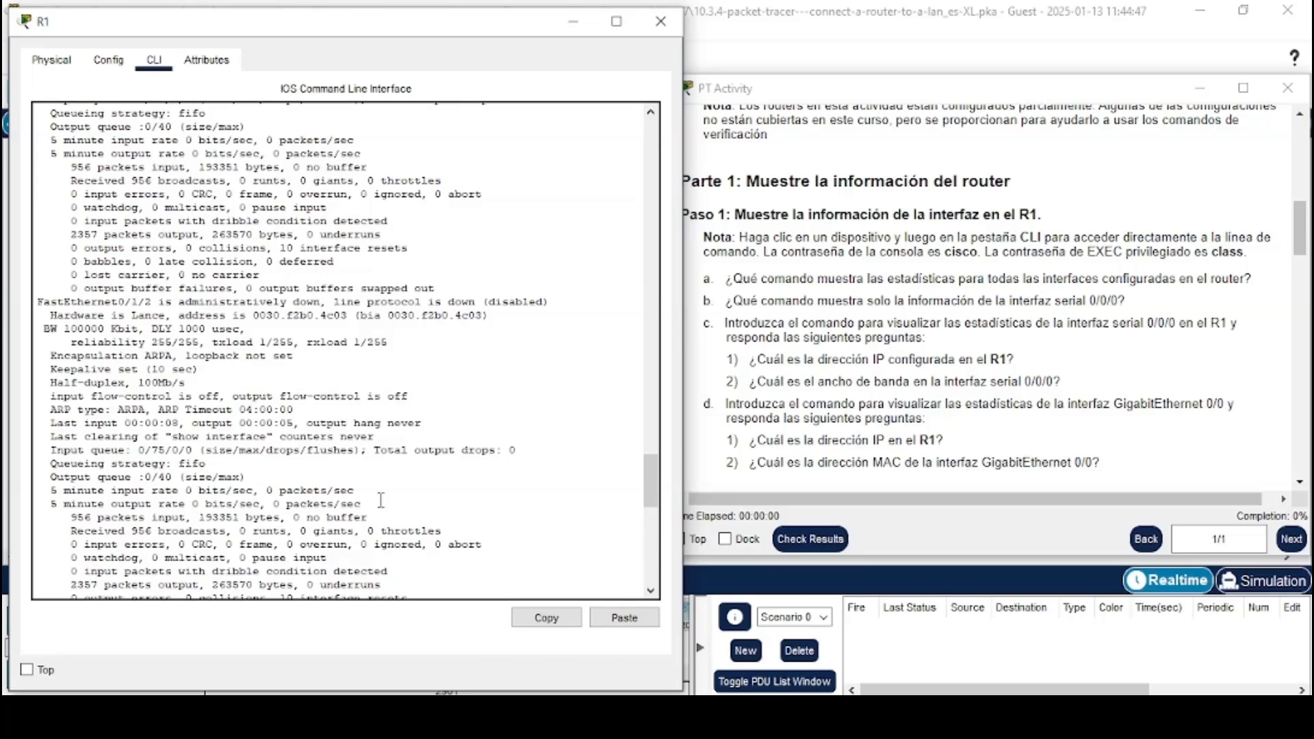
scroll(381, 500, "up", 9)
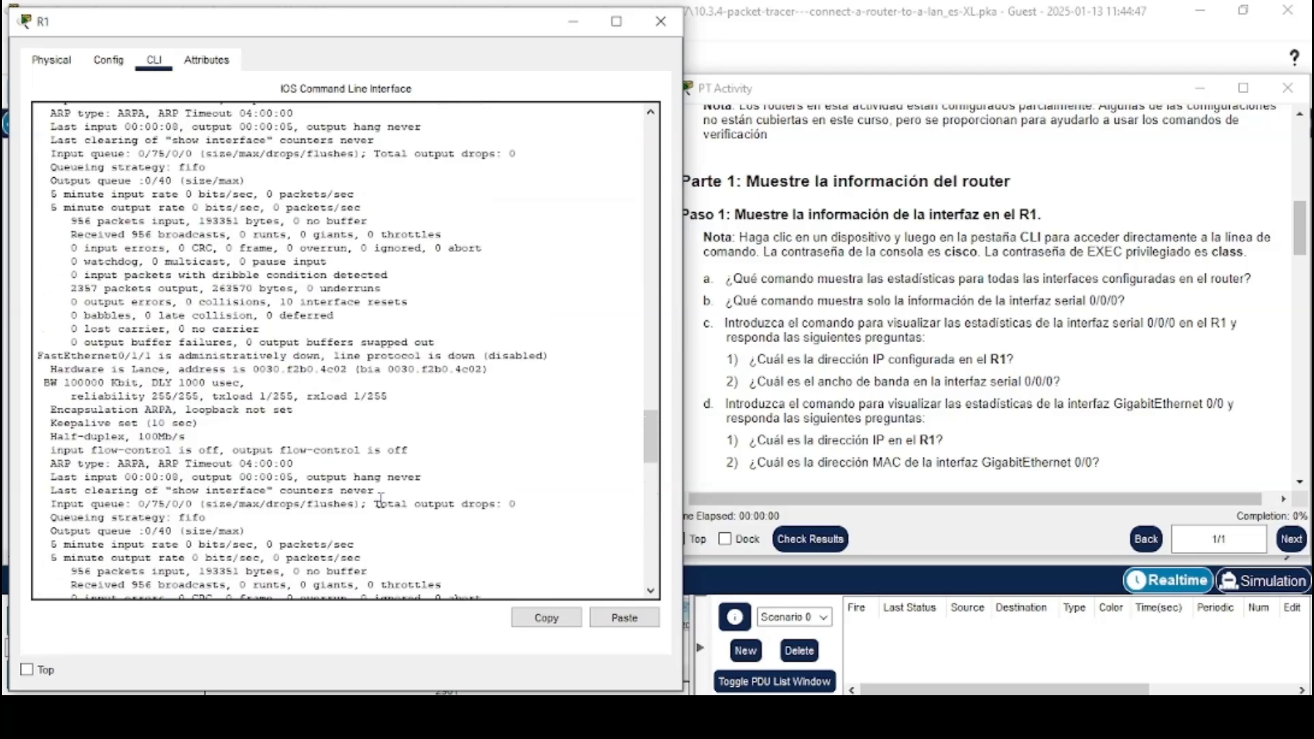
scroll(382, 499, "down", 20)
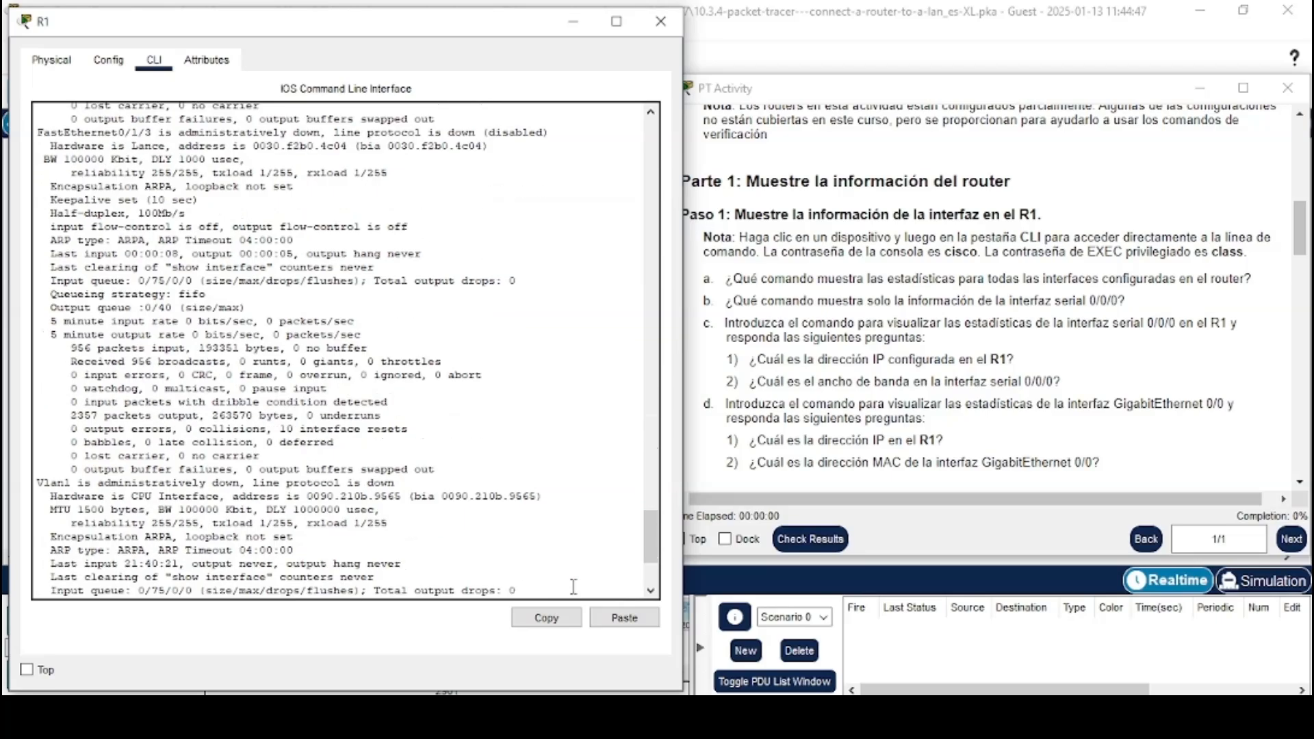
left_click_drag(650, 566, 649, 574)
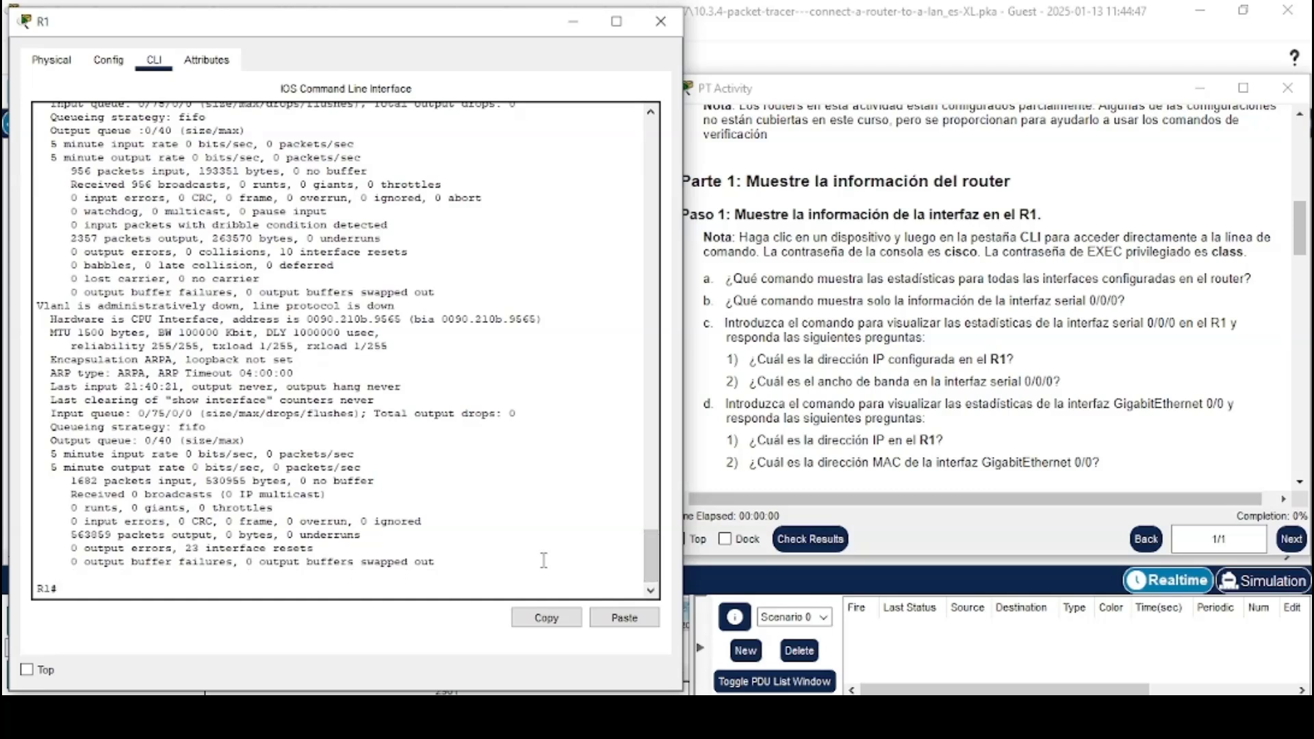
Run show interfaces s0/0/0 on R1 to display only the serial 0/0/0 interface
left_click_drag(703, 302, 1129, 300)
left_click(1123, 299)
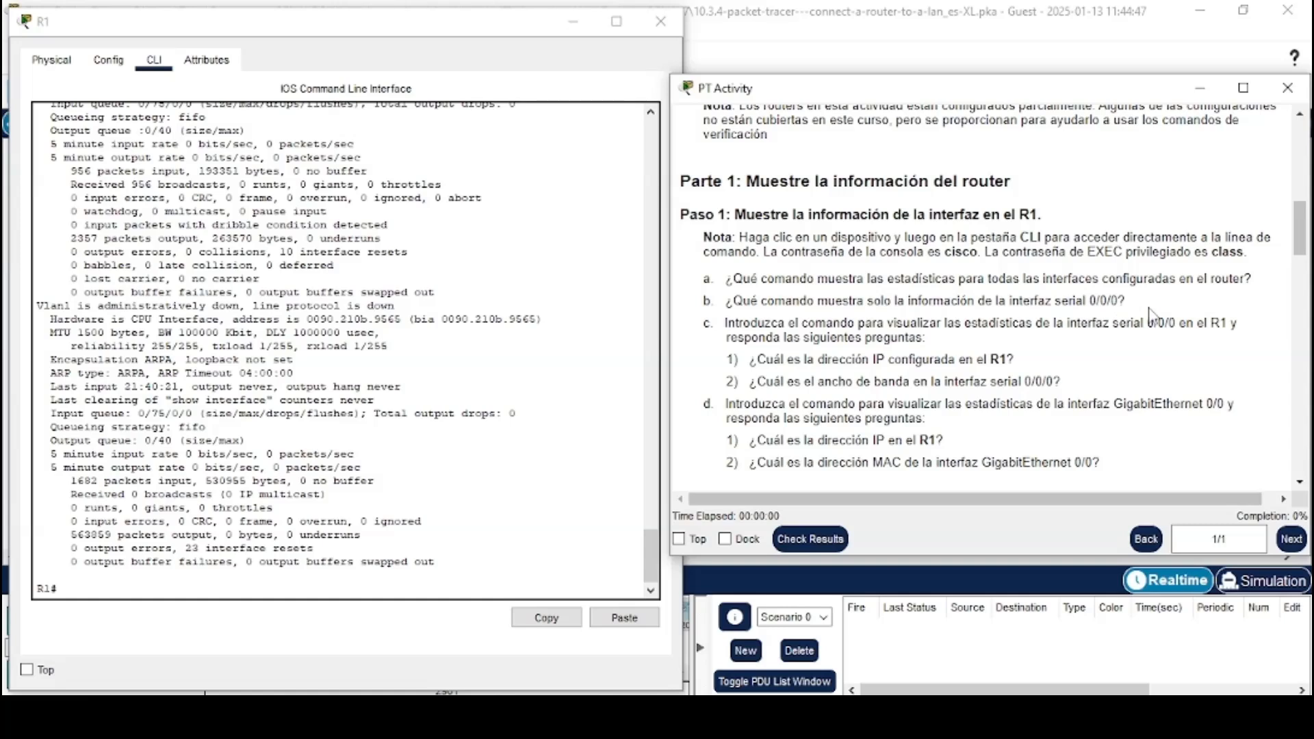
left_click(540, 586)
type("show")
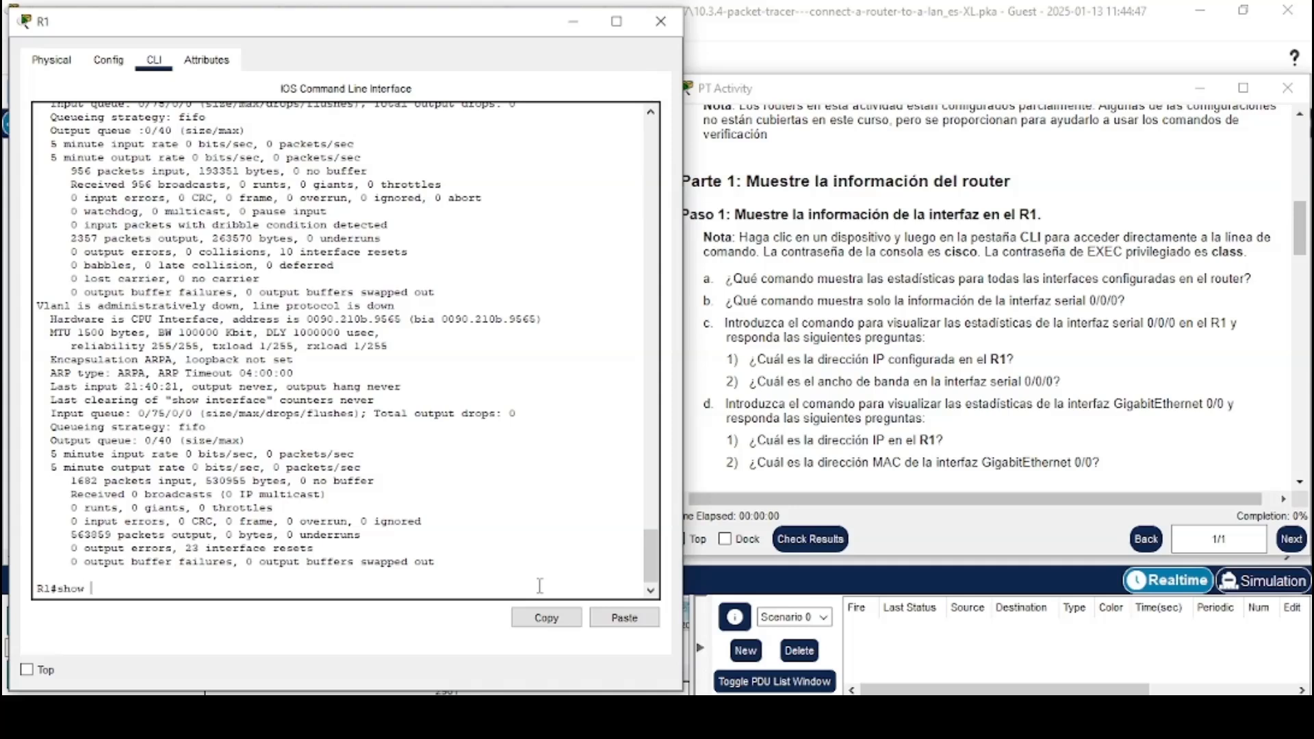
type("int")
key("Tab")
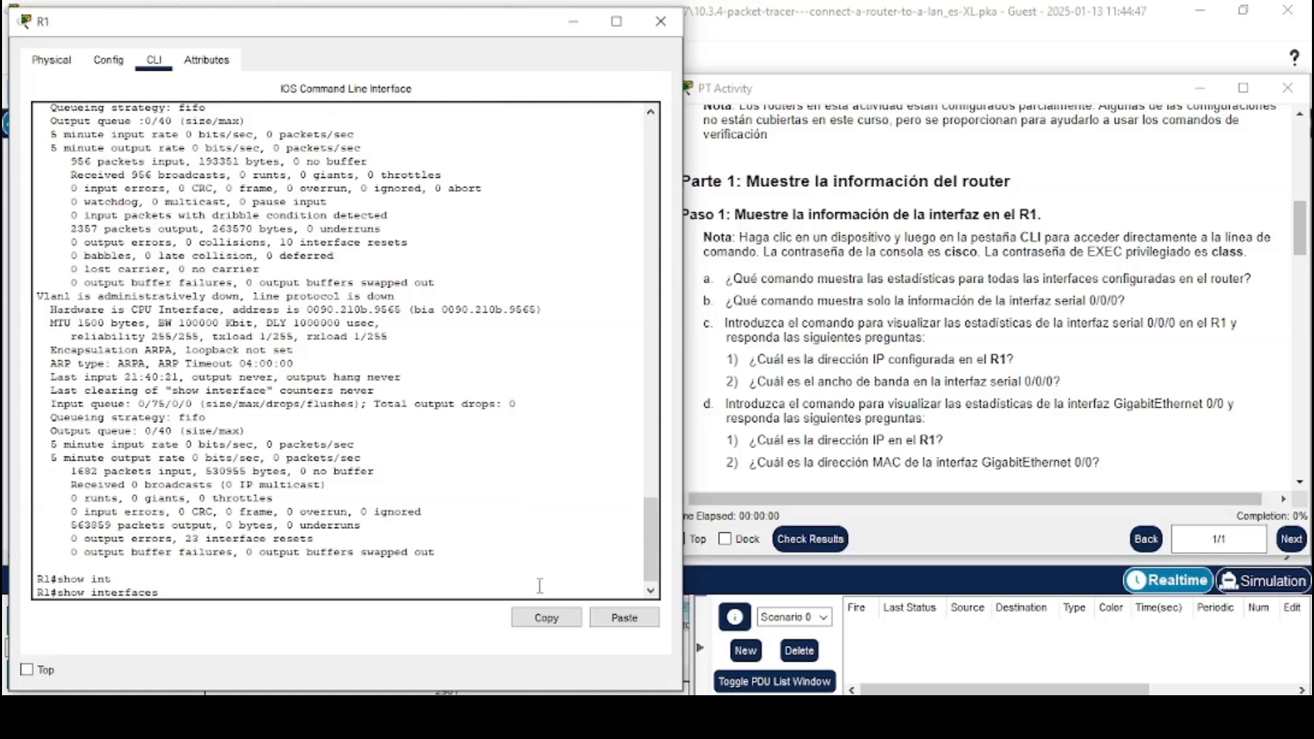
type("s0/0/0")
key("Return")
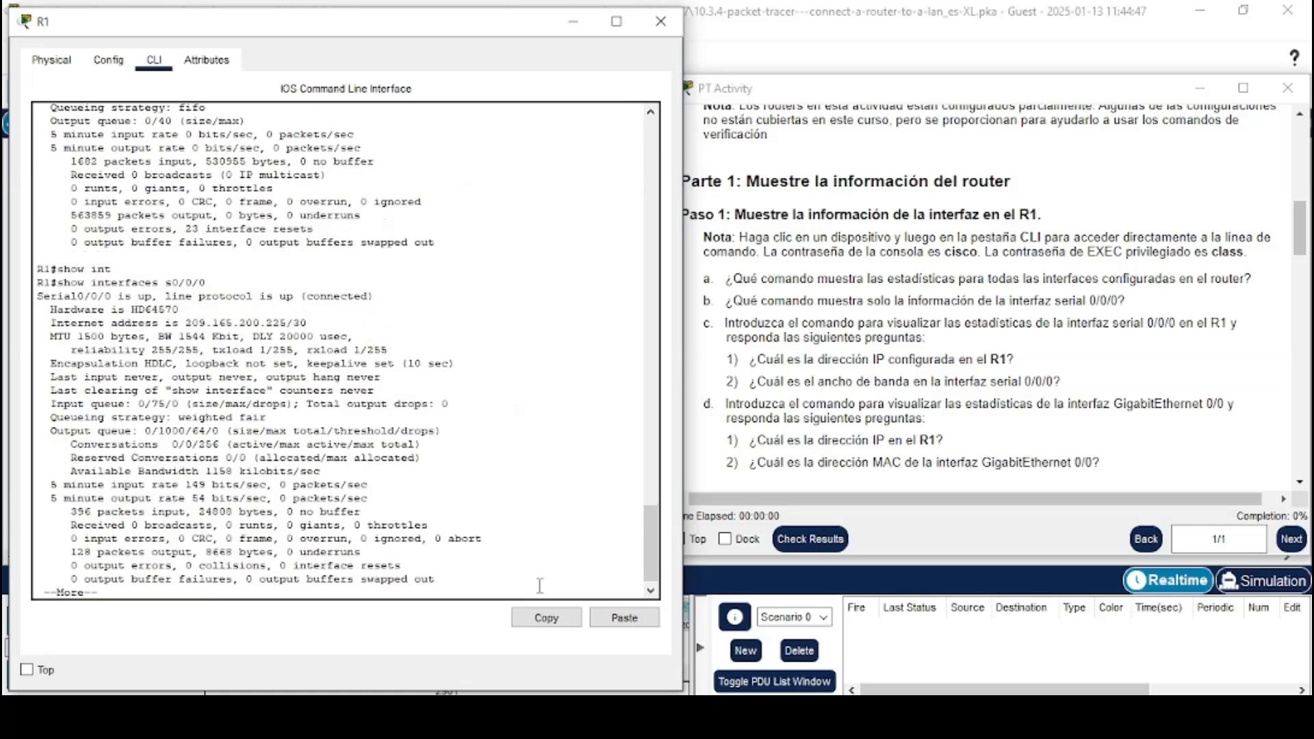
key("space")
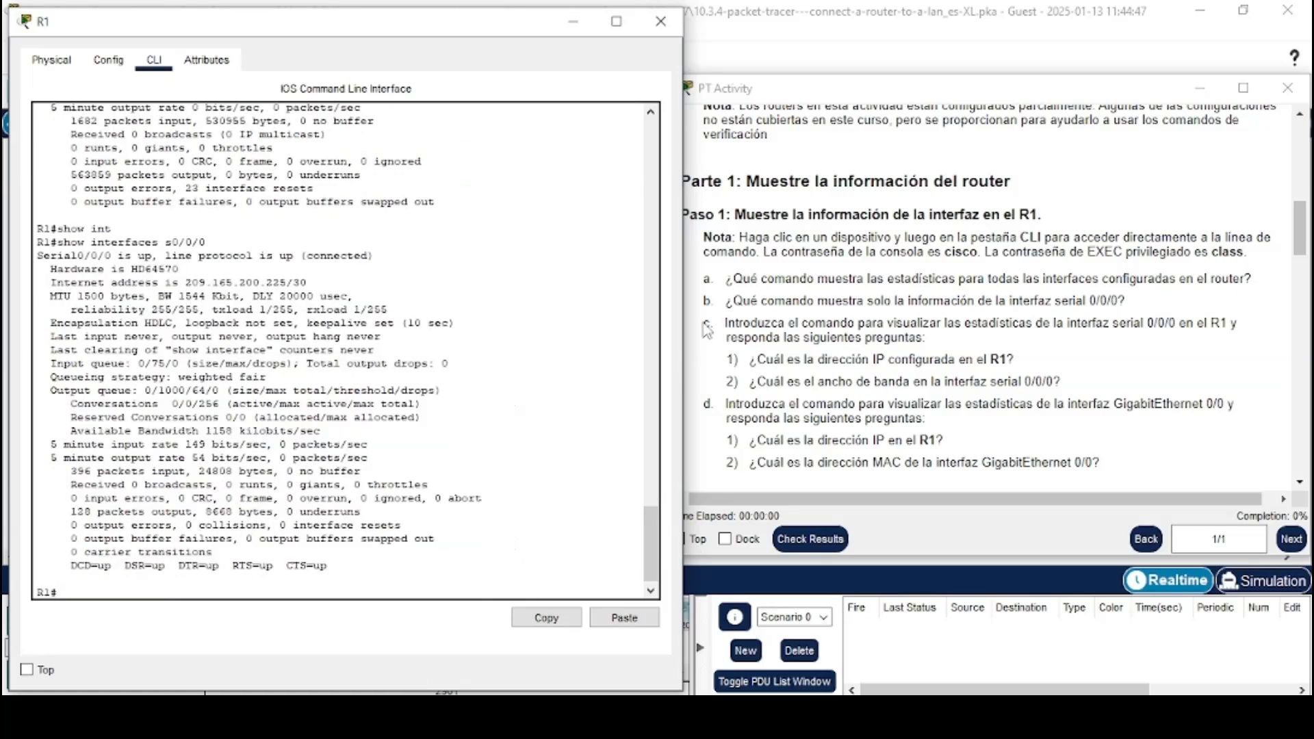
Read question c and locate the IP address and bandwidth lines in the serial 0/0/0 output
left_click_drag(705, 323, 944, 340)
left_click(945, 342)
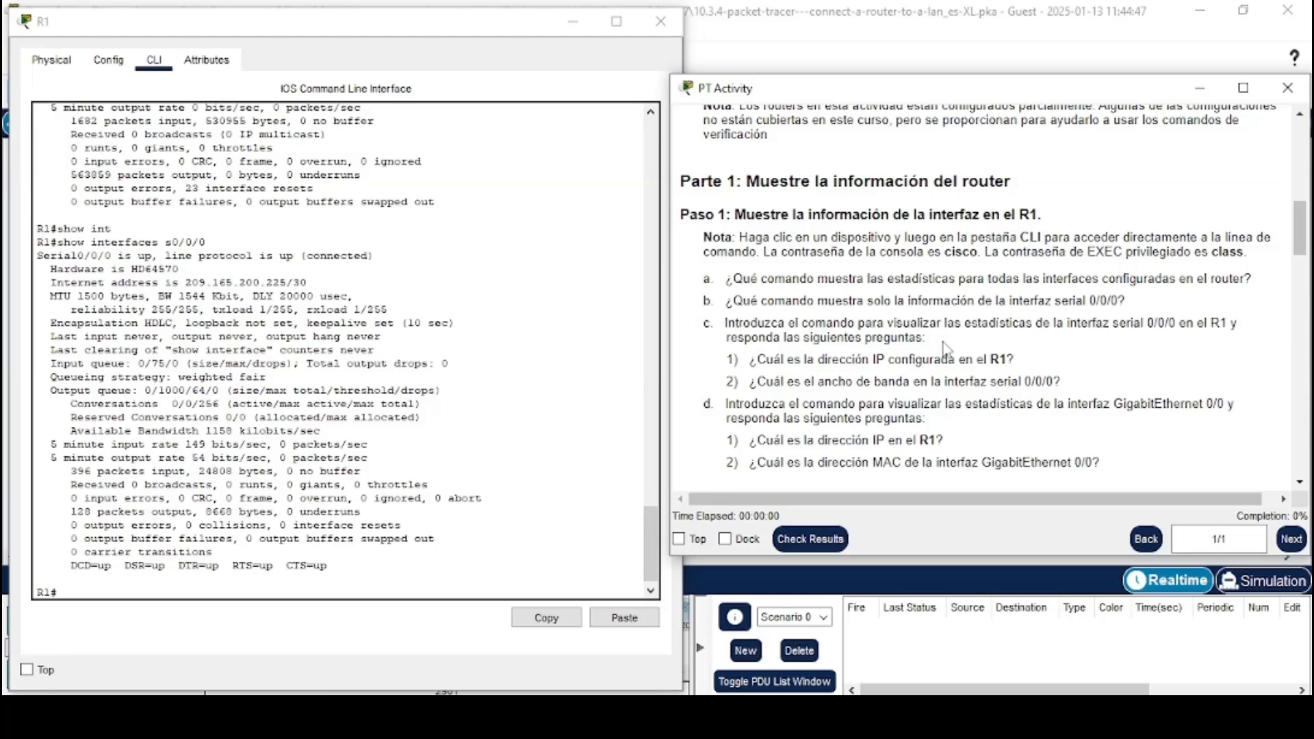
scroll(946, 351, "down", 1)
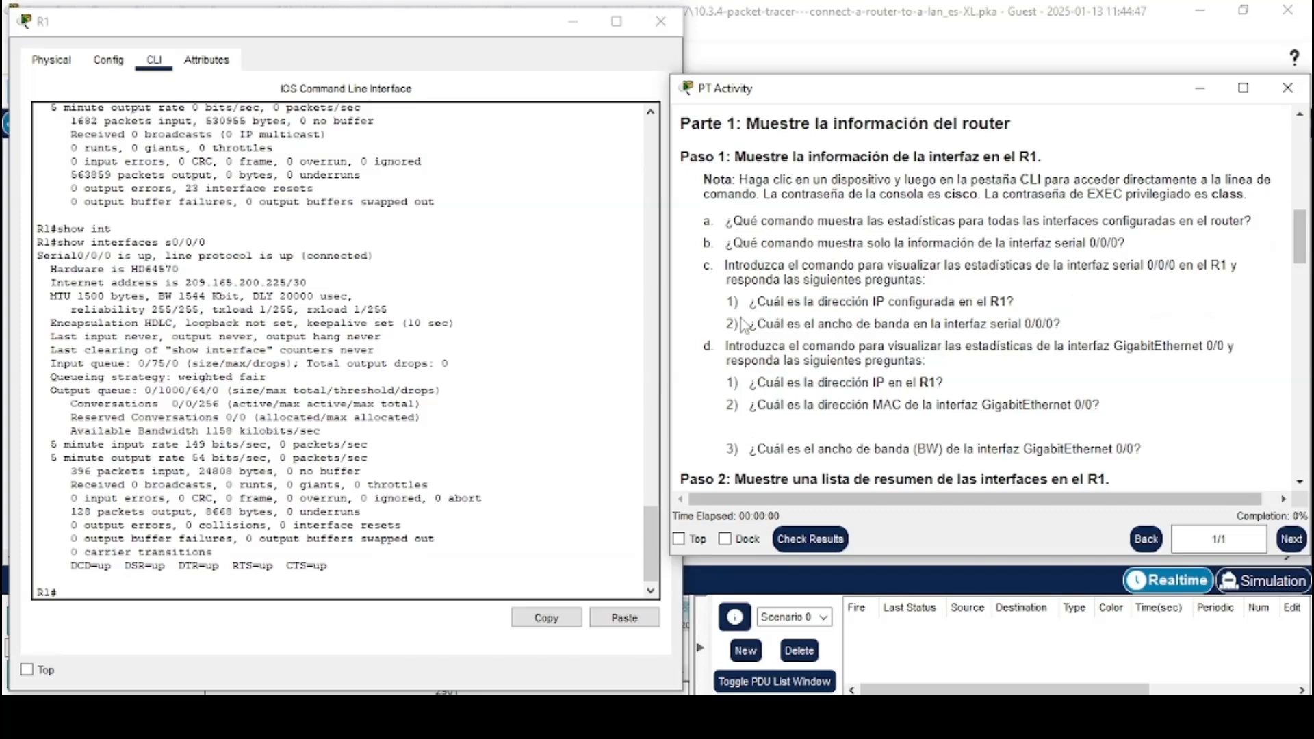
left_click_drag(727, 302, 1027, 305)
left_click(996, 301)
left_click_drag(51, 282, 311, 281)
left_click(311, 281)
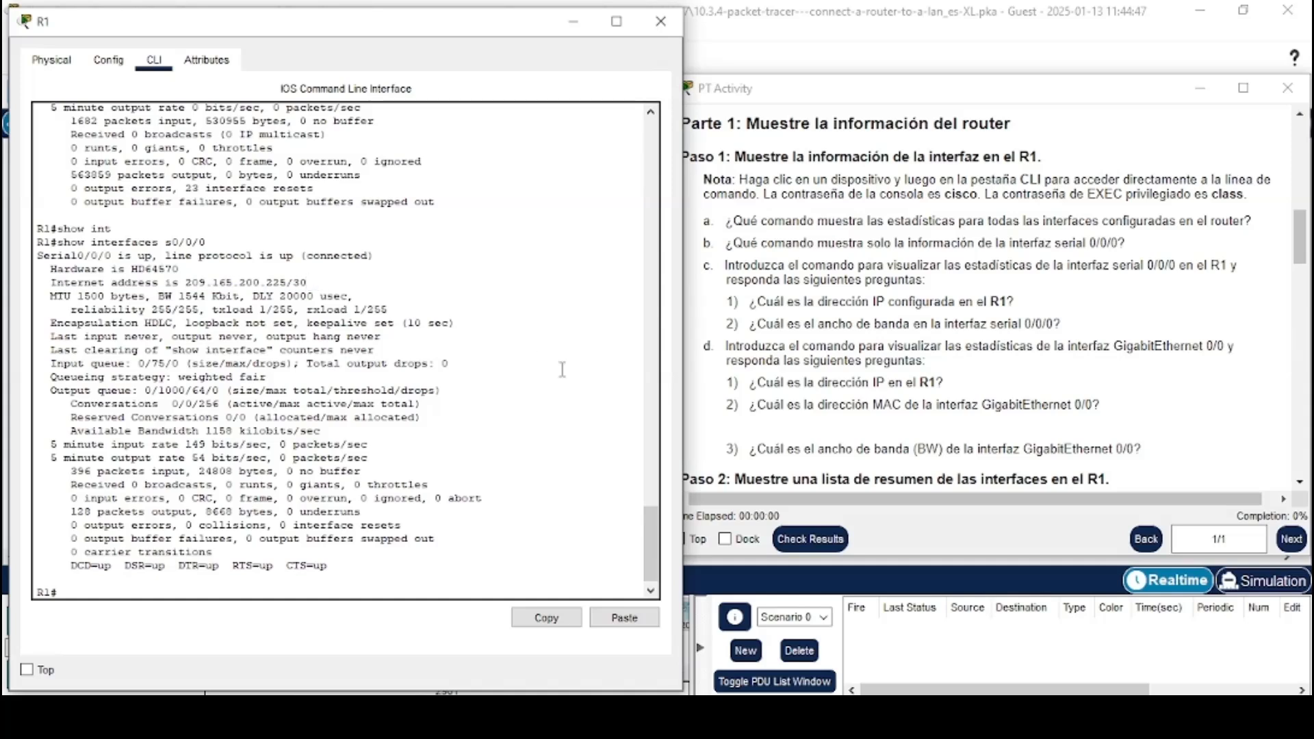
left_click_drag(727, 324, 1066, 324)
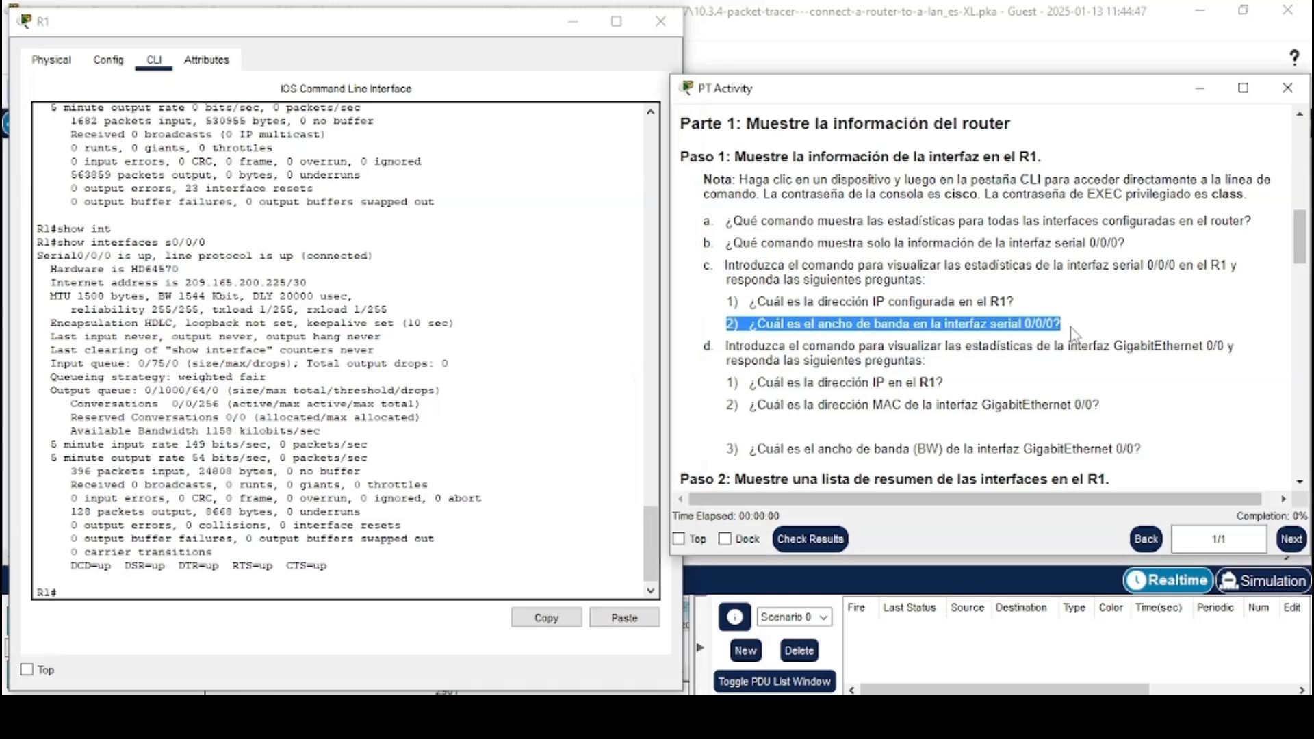
Locate the bandwidth value in the serial 0/0/0 output and read question d about GigabitEthernet 0/0
left_click(1012, 324)
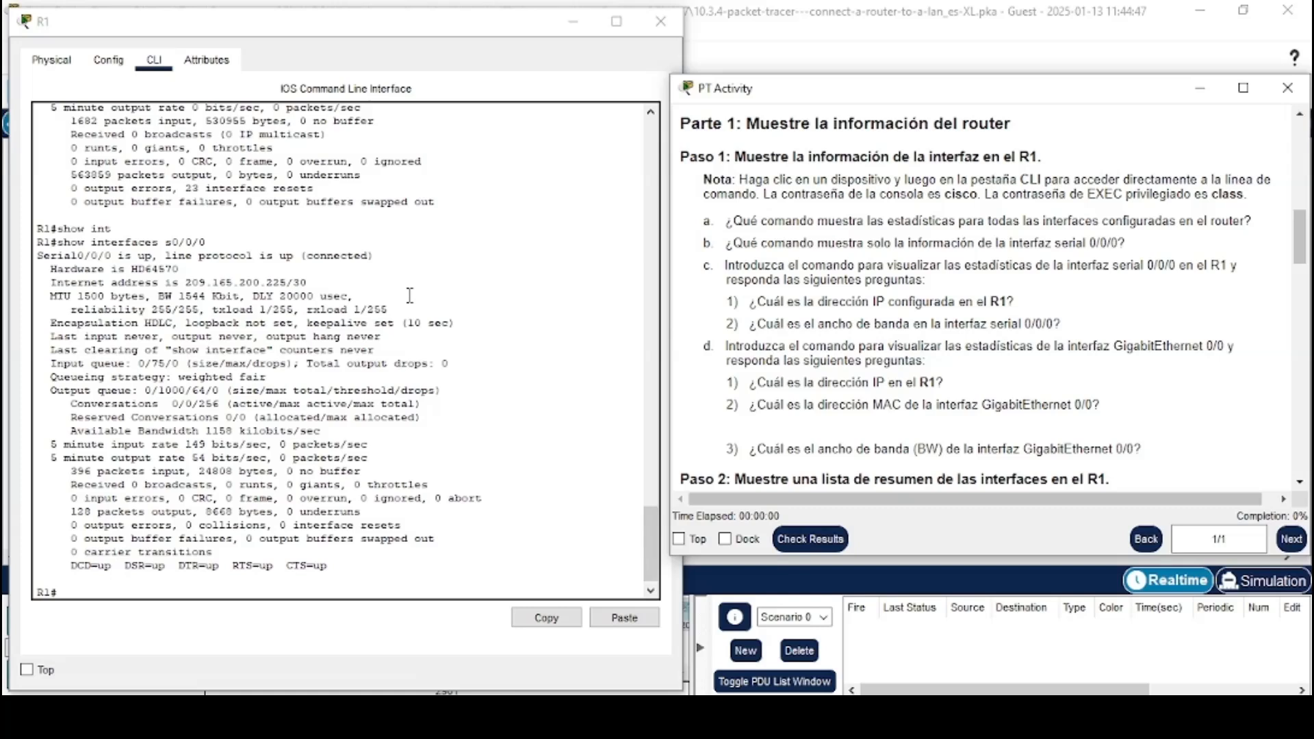
left_click_drag(180, 294, 239, 288)
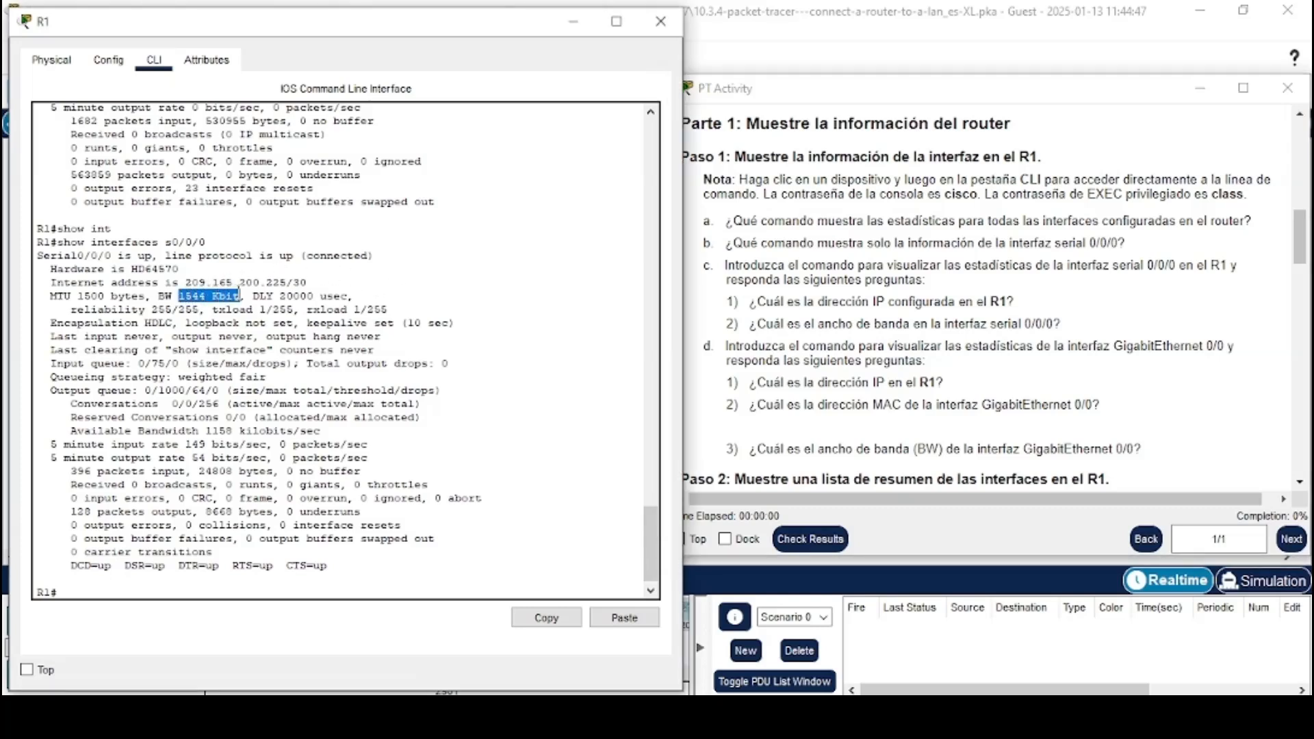
left_click(238, 294)
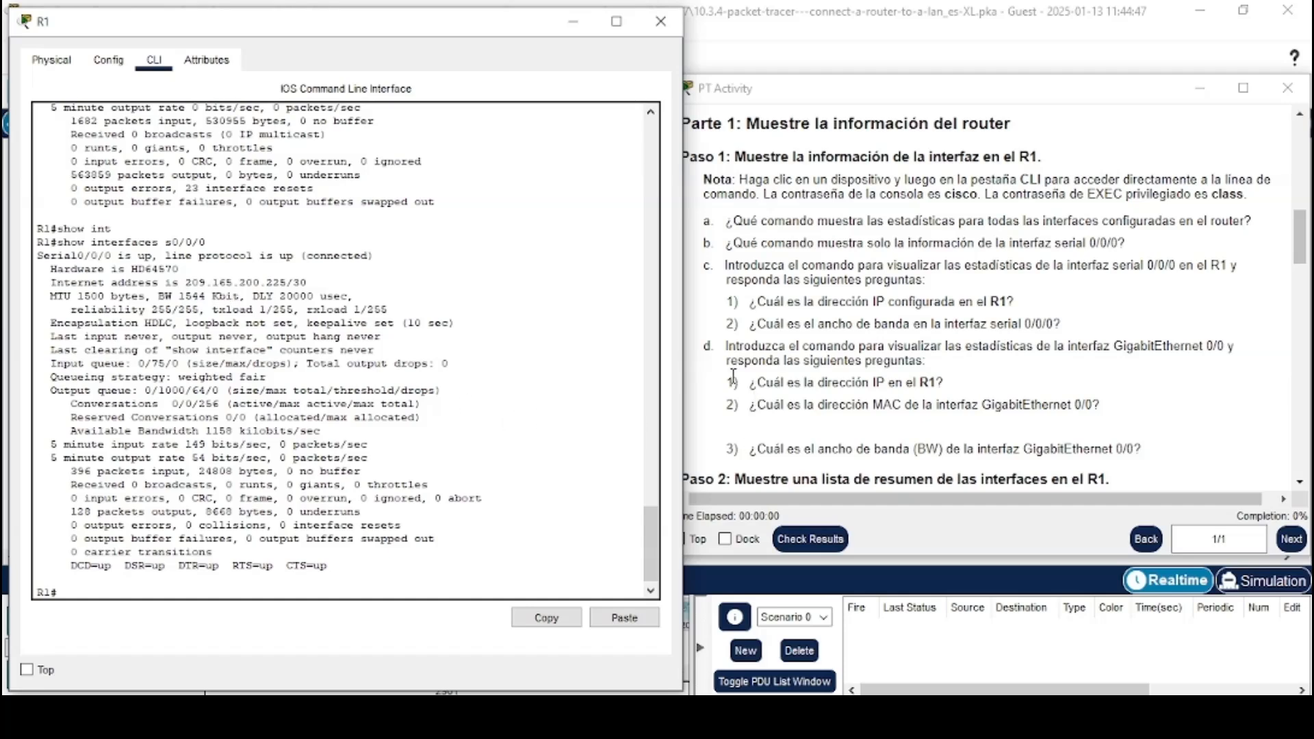
left_click_drag(705, 346, 931, 366)
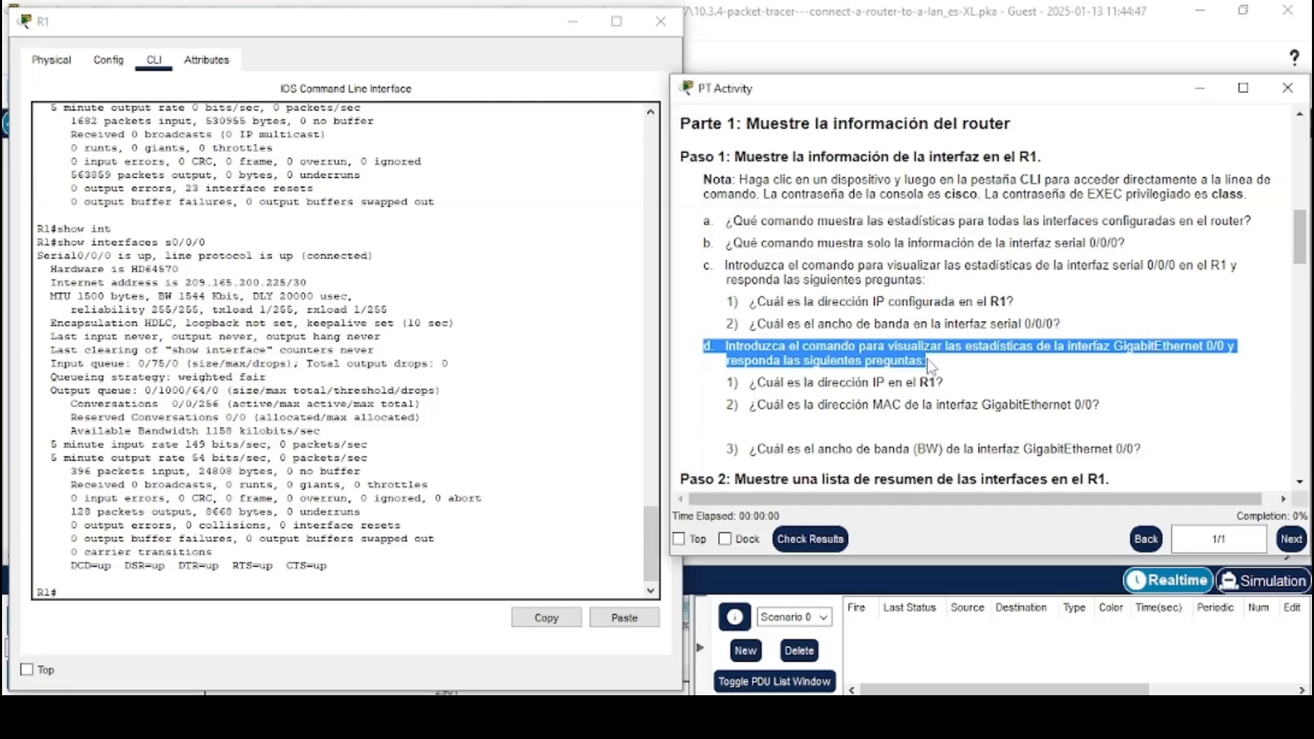
left_click(930, 364)
scroll(889, 377, "down", 1)
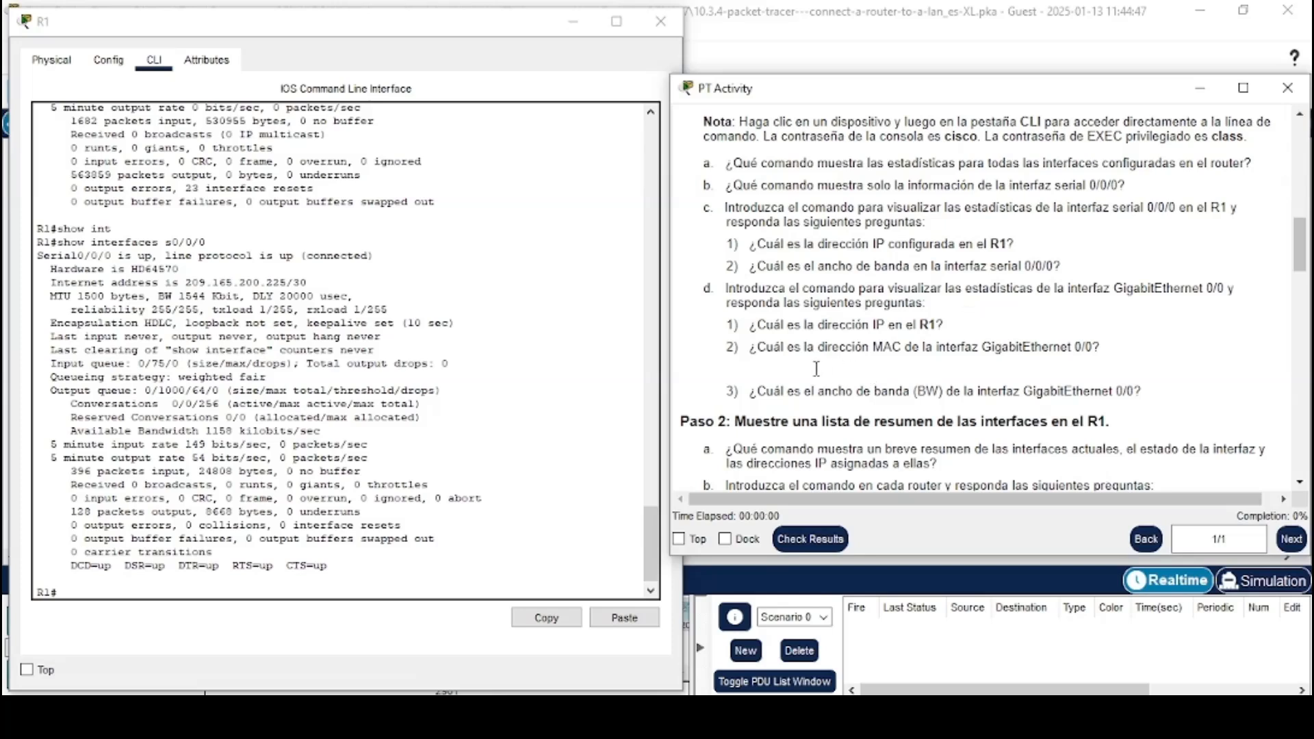
Recall the previous command and edit it to run show interfaces g0/0 on R1
left_click(351, 595)
key("Up")
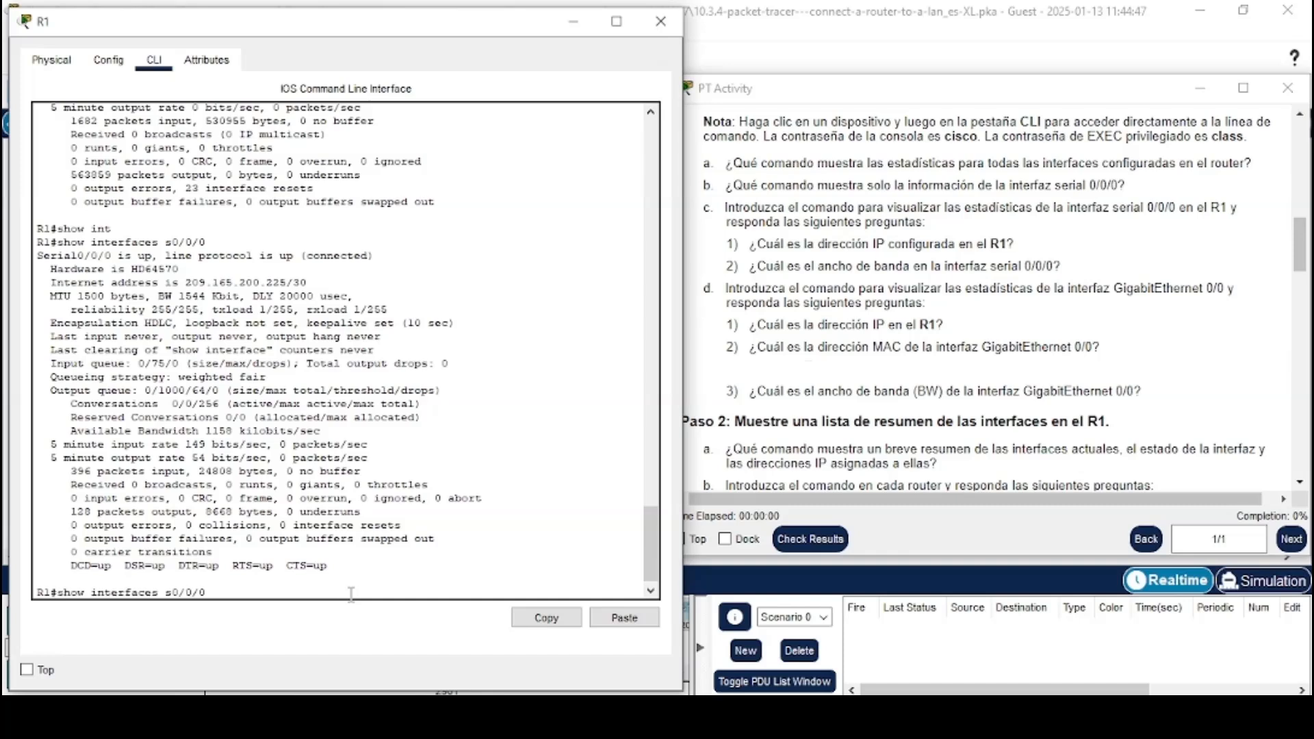
key("Left")
key("Left")
key("BackSpace")
type("g")
key("Right")
key("BackSpace")
key("BackSpace")
key("Return")
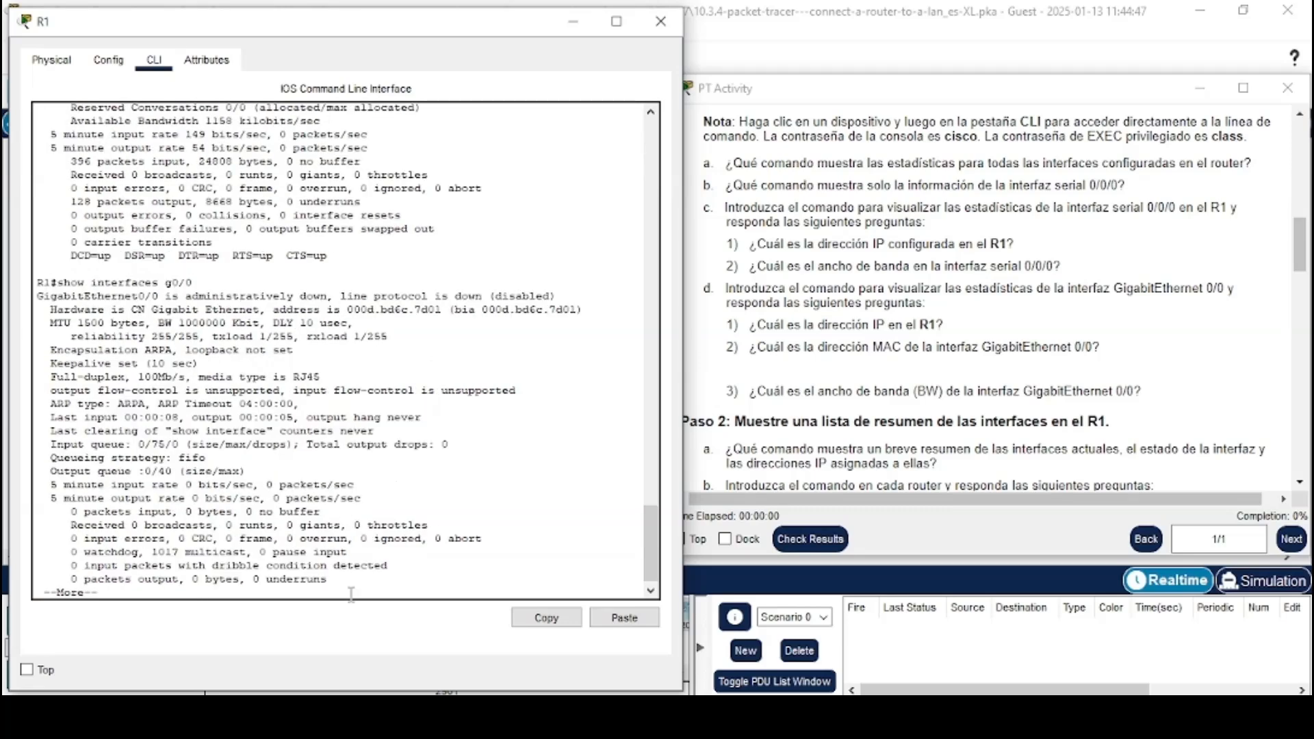
Locate the MAC address and bandwidth lines in the GigabitEthernet 0/0 output for question d
left_click_drag(726, 326, 937, 327)
left_click(948, 334)
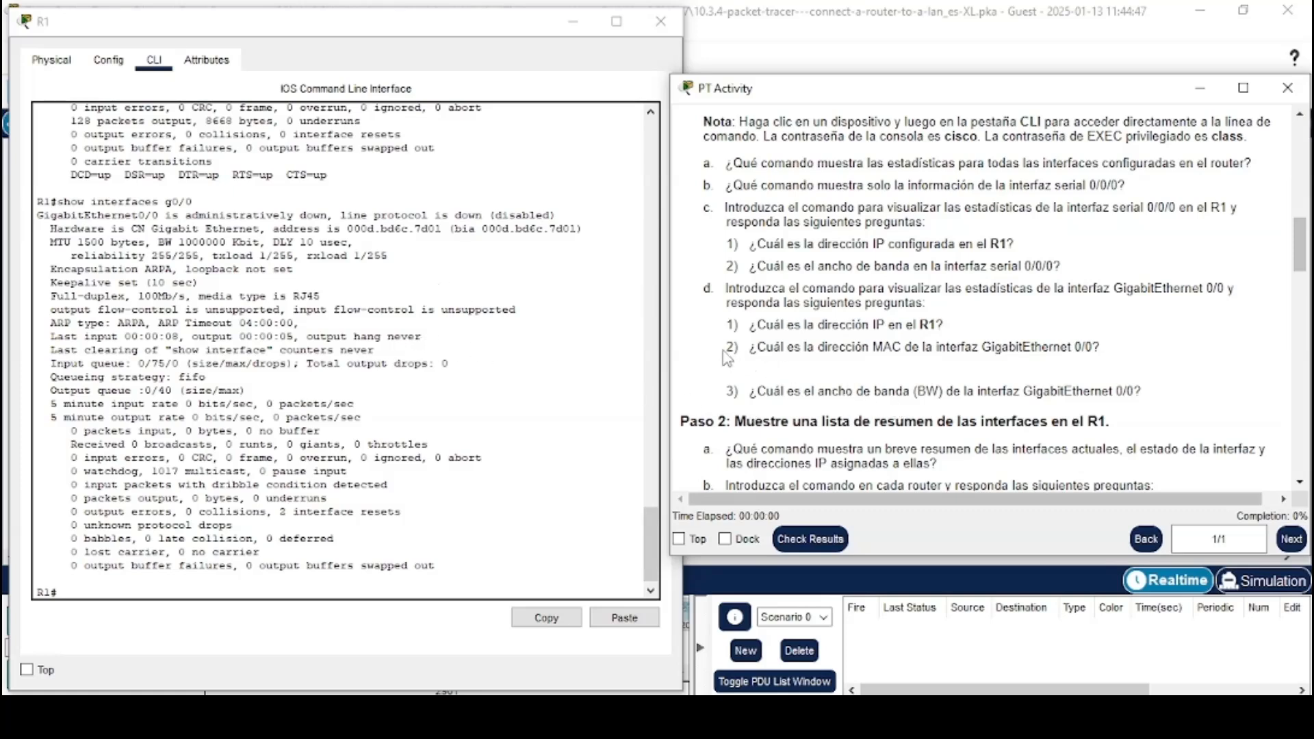
left_click_drag(726, 347, 1112, 354)
left_click(1076, 347)
scroll(993, 335, "down", 3)
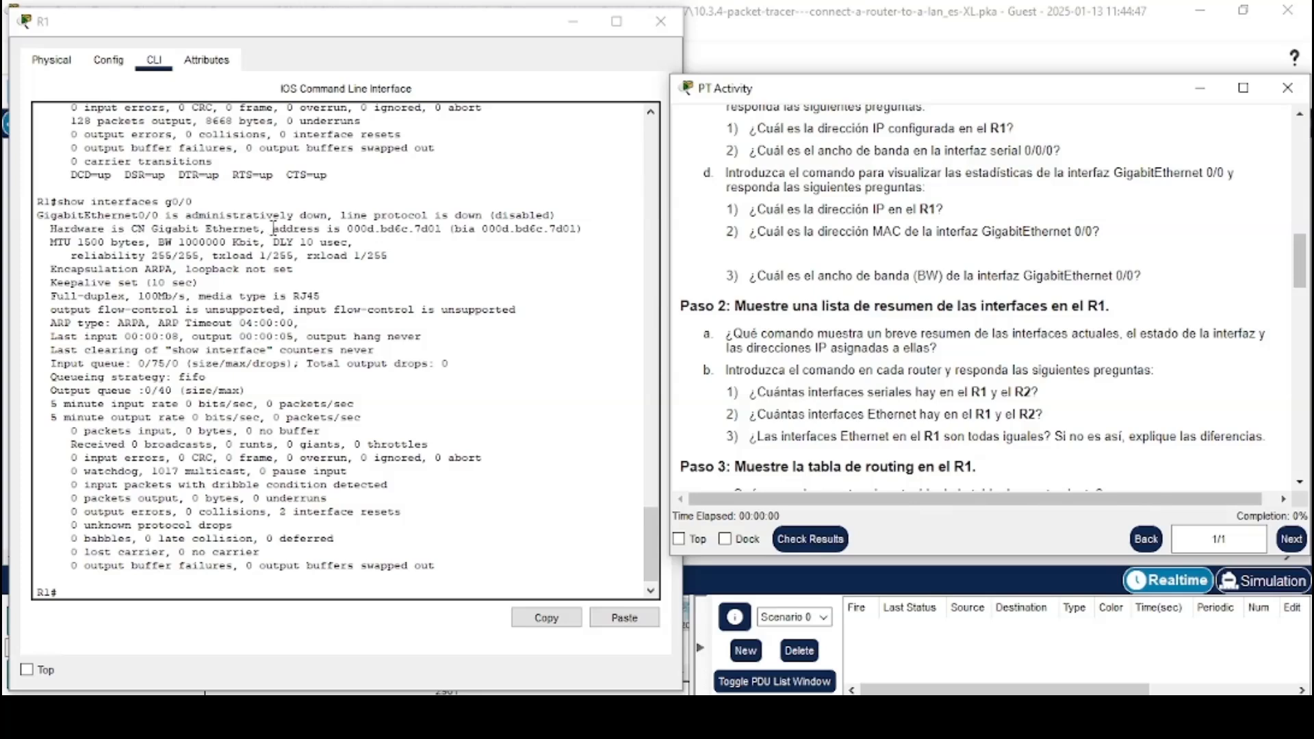
left_click_drag(274, 228, 443, 230)
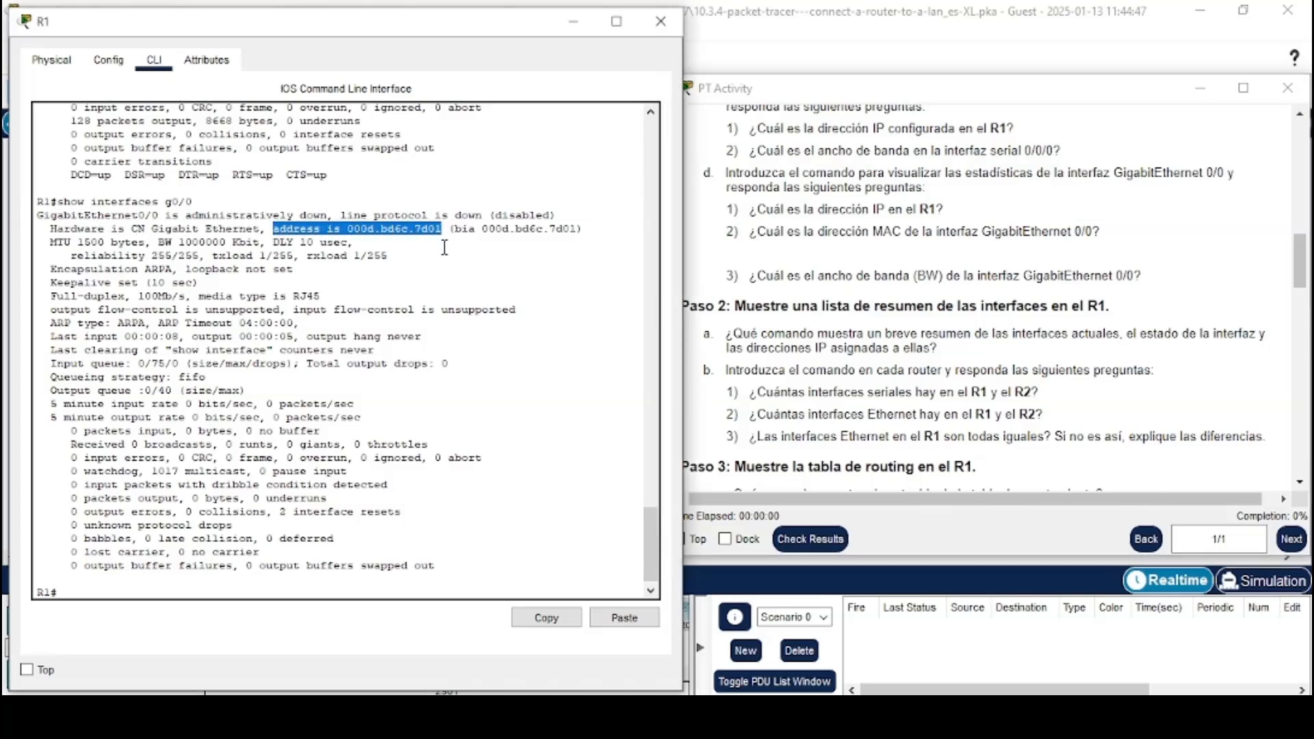
left_click(422, 258)
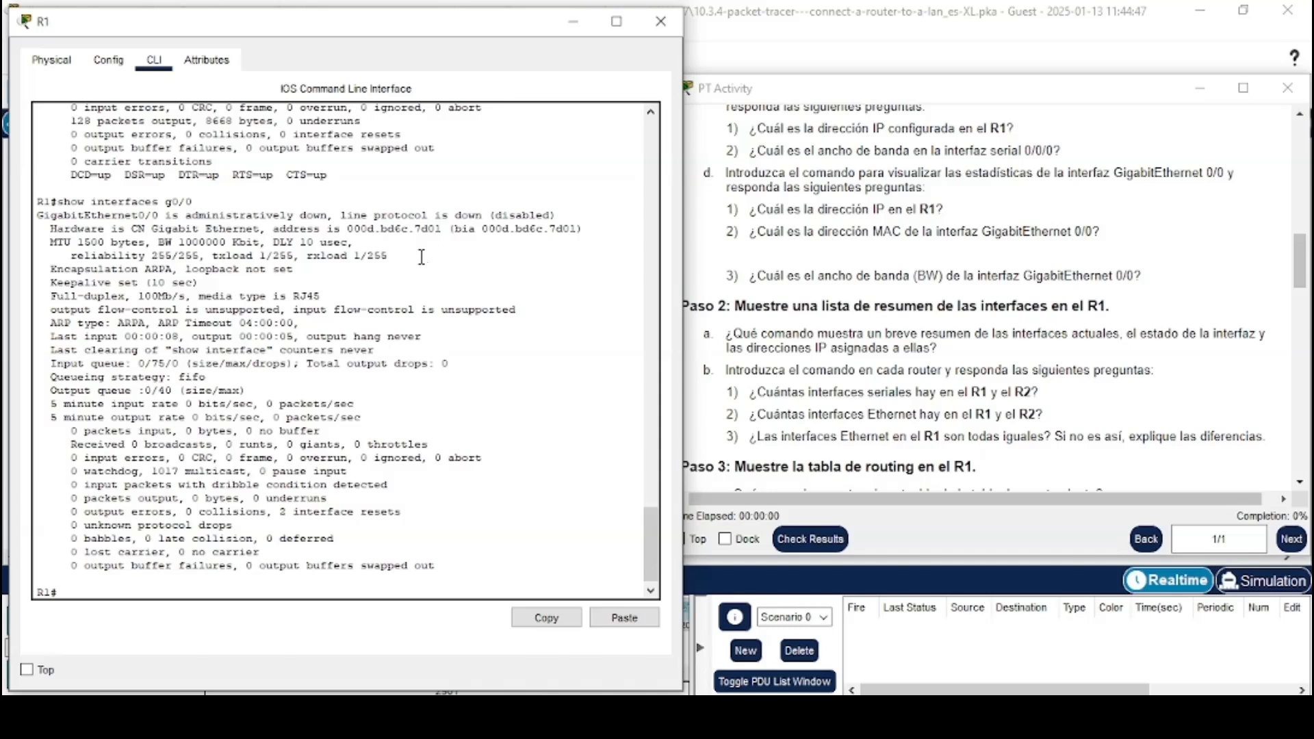
left_click_drag(724, 277, 1127, 282)
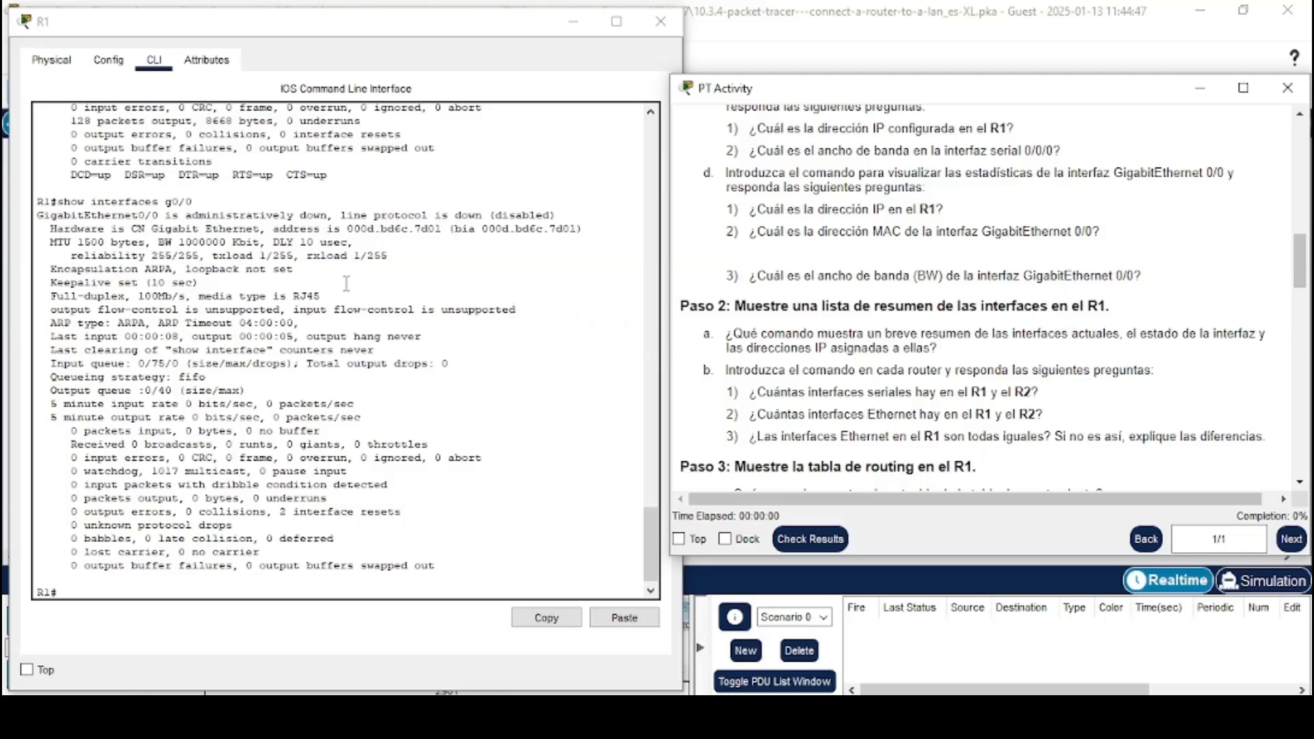
left_click_drag(159, 242, 262, 244)
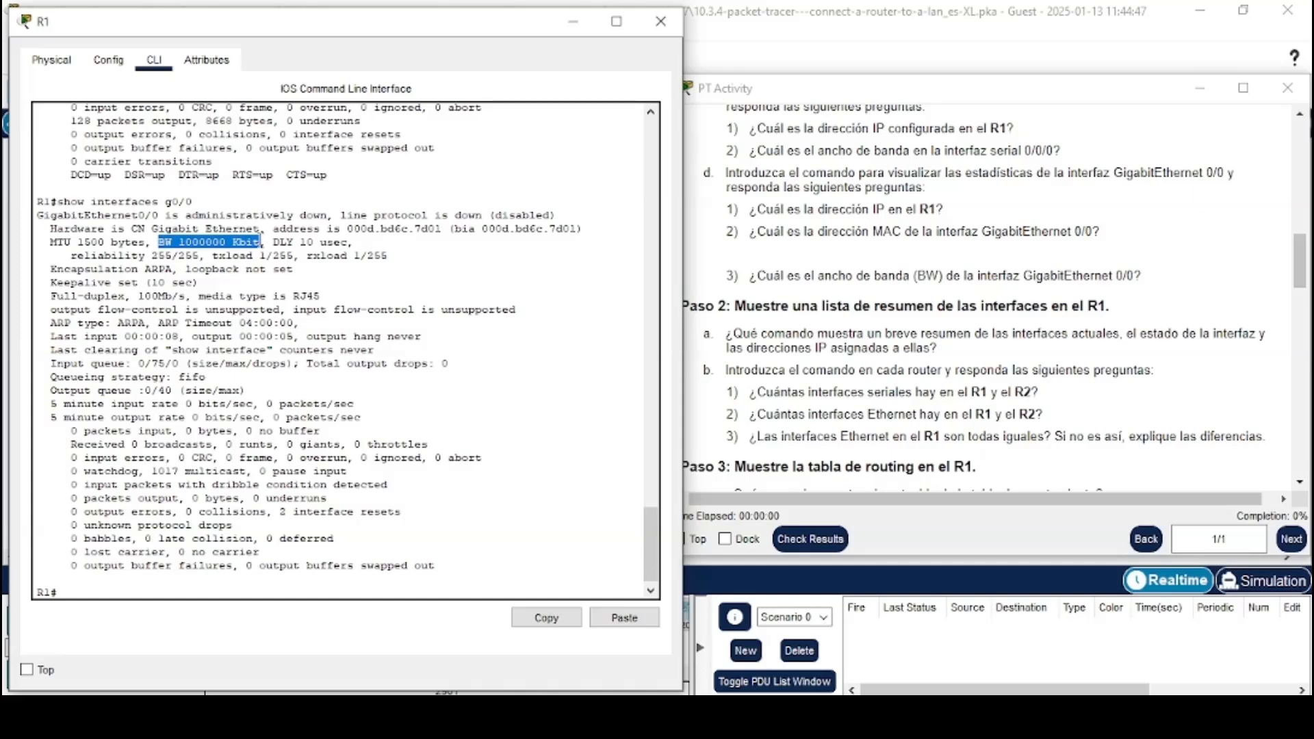
left_click(403, 345)
Read Paso 2 question a about the command that summarizes interfaces and their IP addresses
left_click(780, 432)
scroll(780, 432, "down", 2)
left_click_drag(682, 192, 1126, 194)
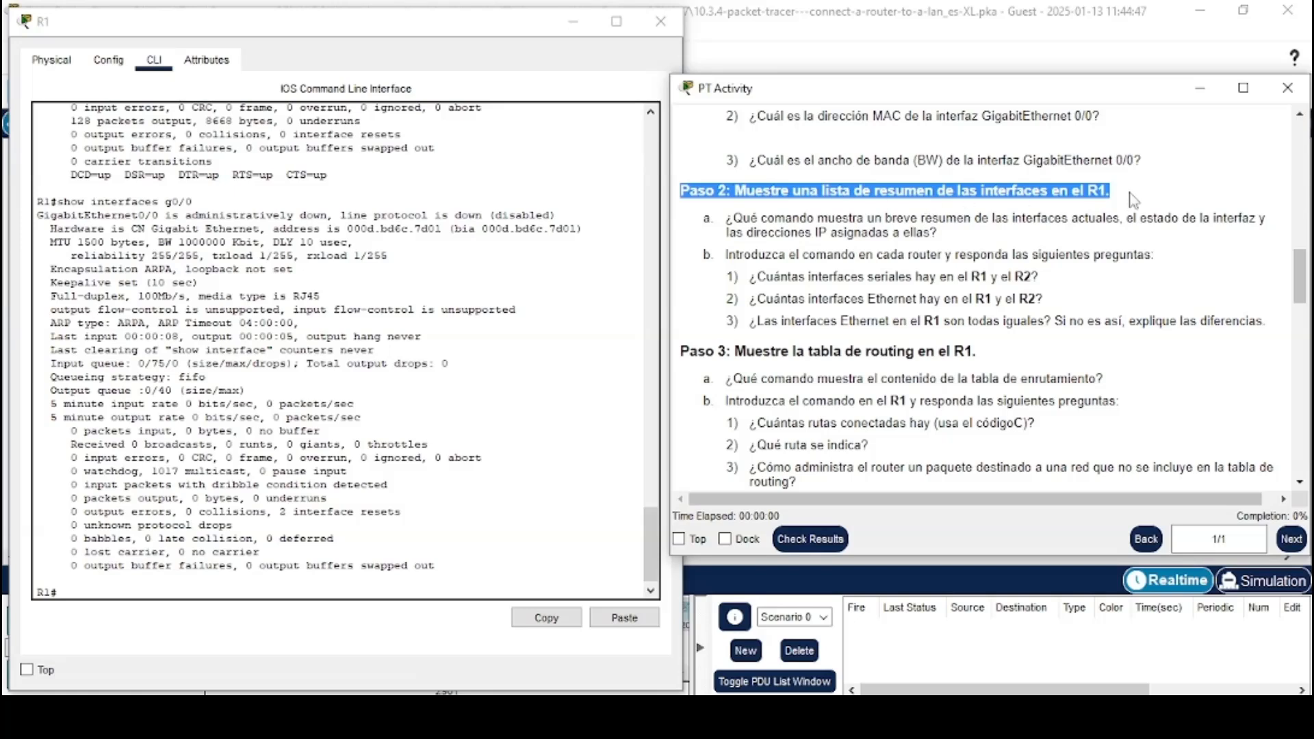
left_click_drag(705, 218, 950, 238)
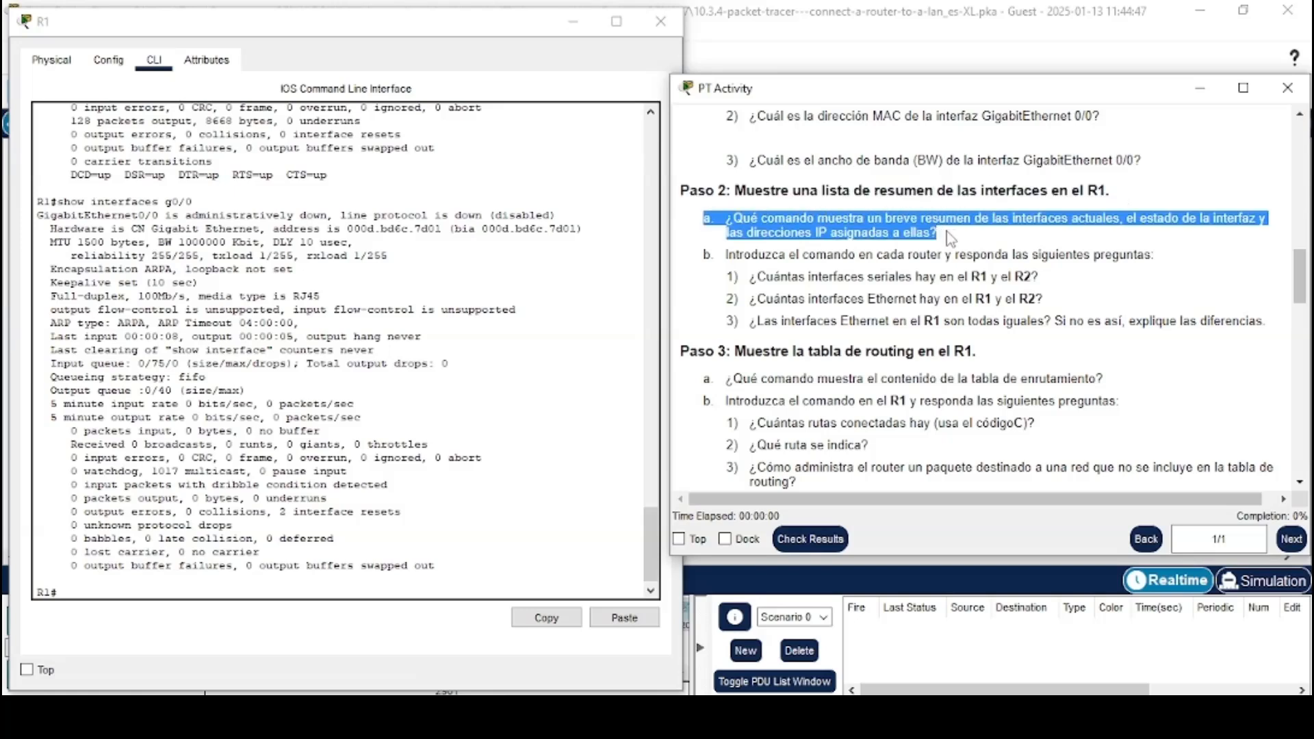
left_click(949, 237)
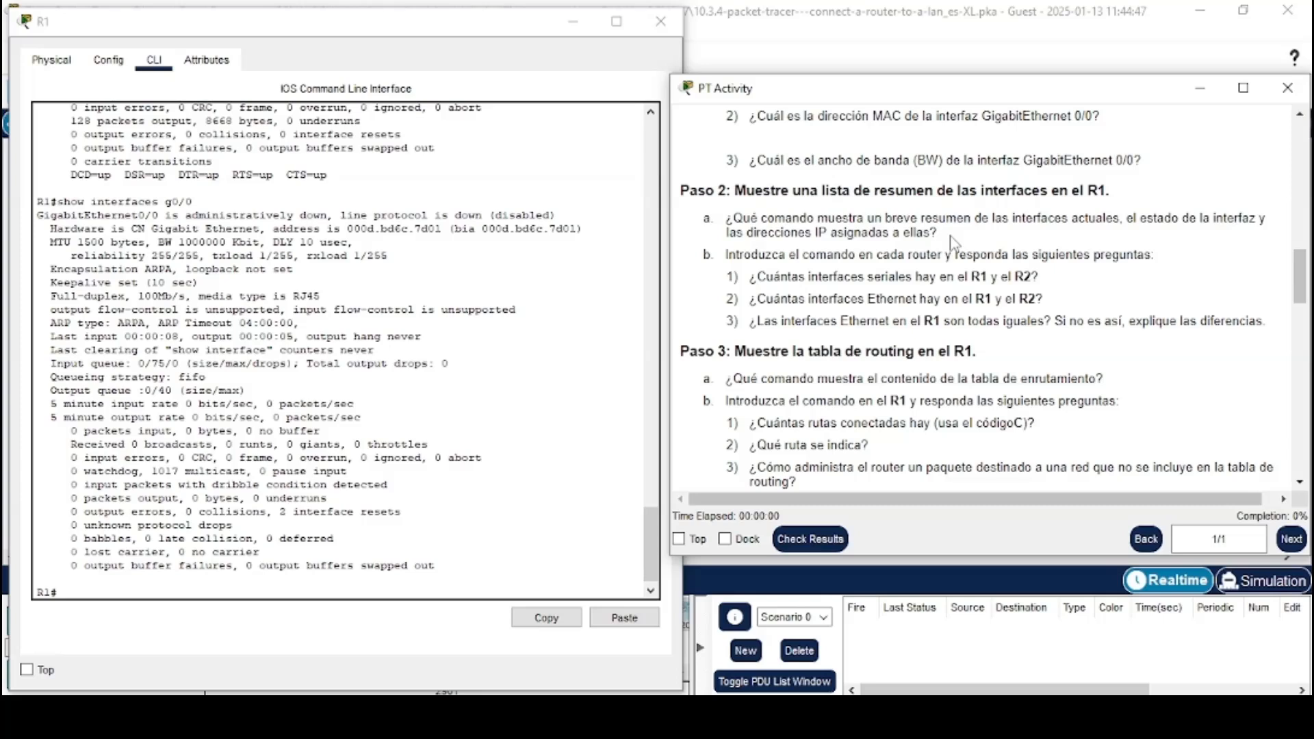
Run show ip interface brief on R1 to list a summary of all interfaces
left_click(269, 589)
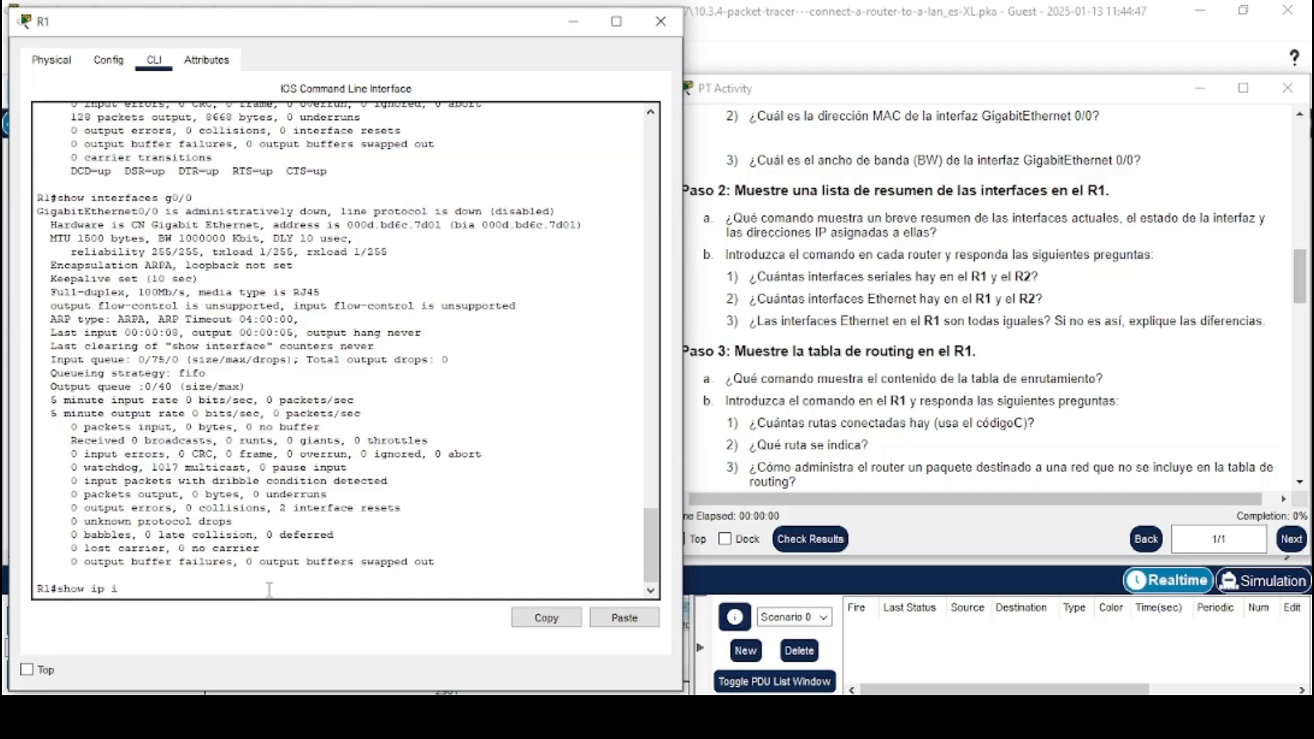
type("show ip int")
key("Tab")
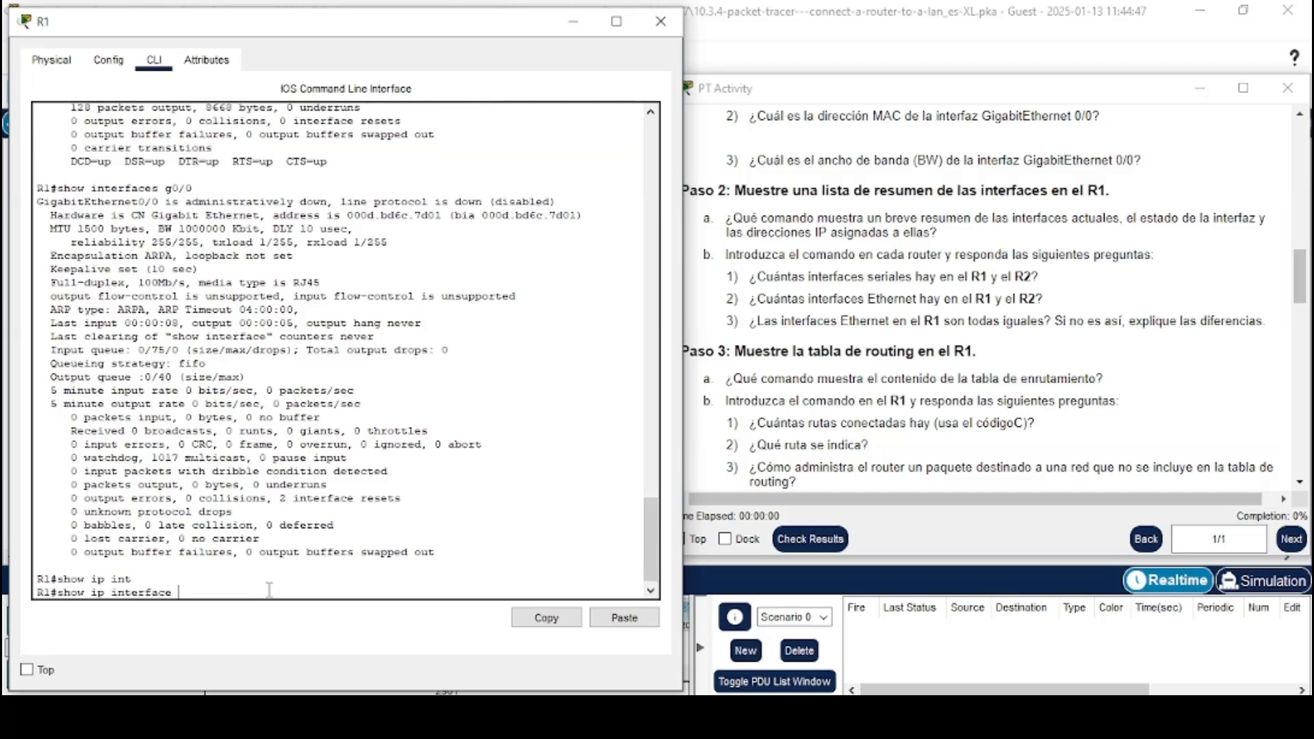
type("b")
key("Tab")
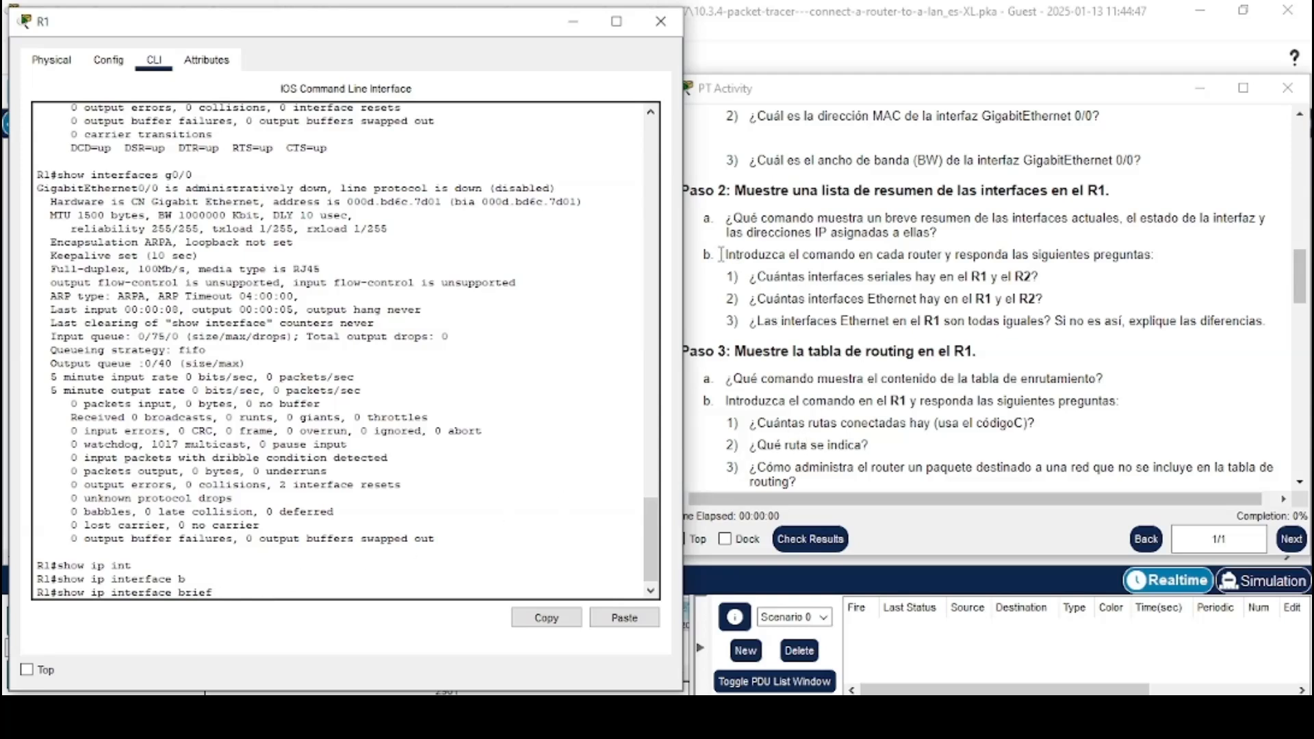
left_click_drag(721, 254, 1164, 263)
left_click(837, 270)
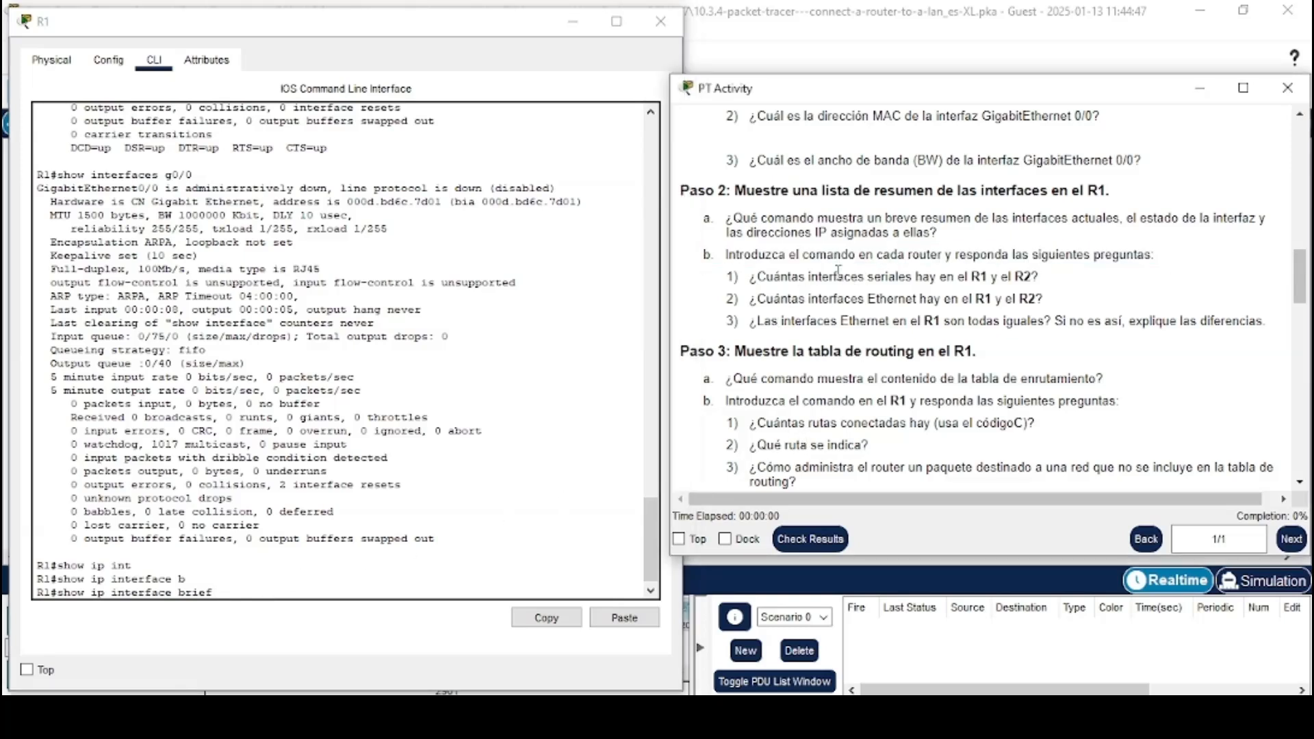
left_click(308, 594)
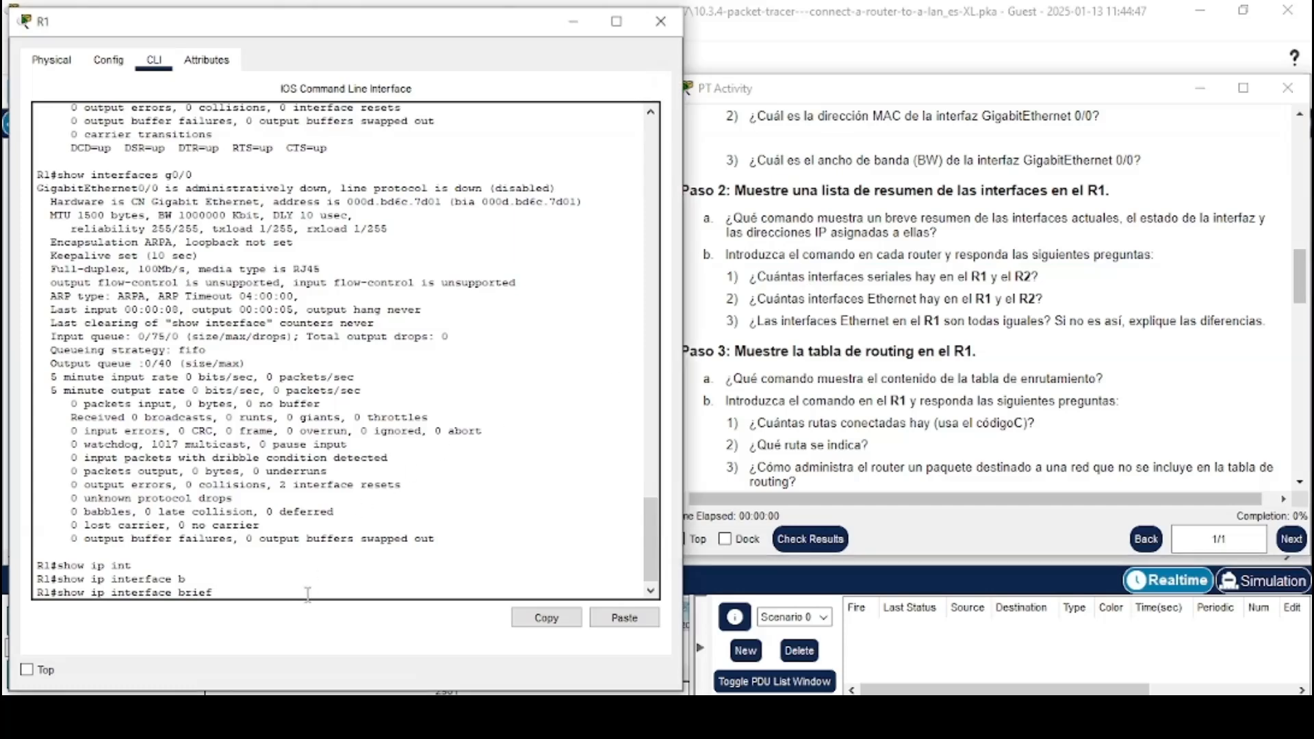
key("Return")
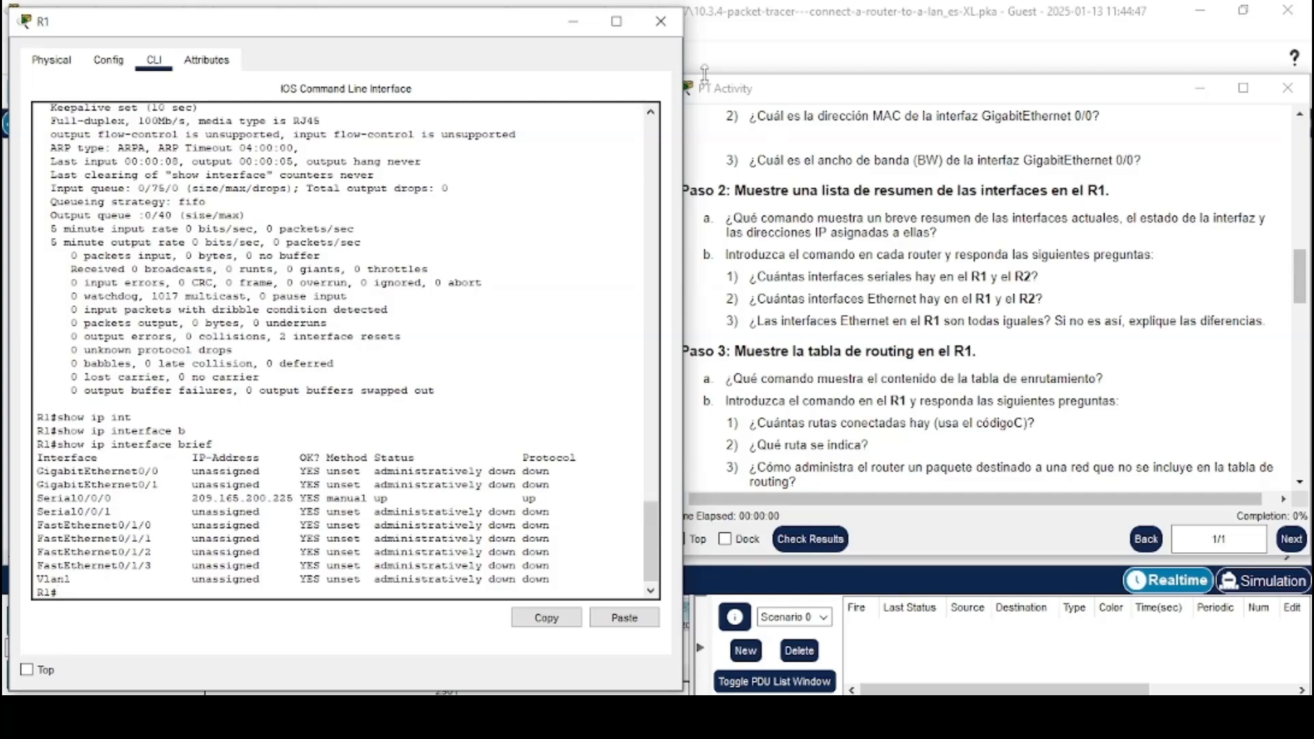
Open router R2's command line interface
left_click(573, 21)
left_click(424, 331)
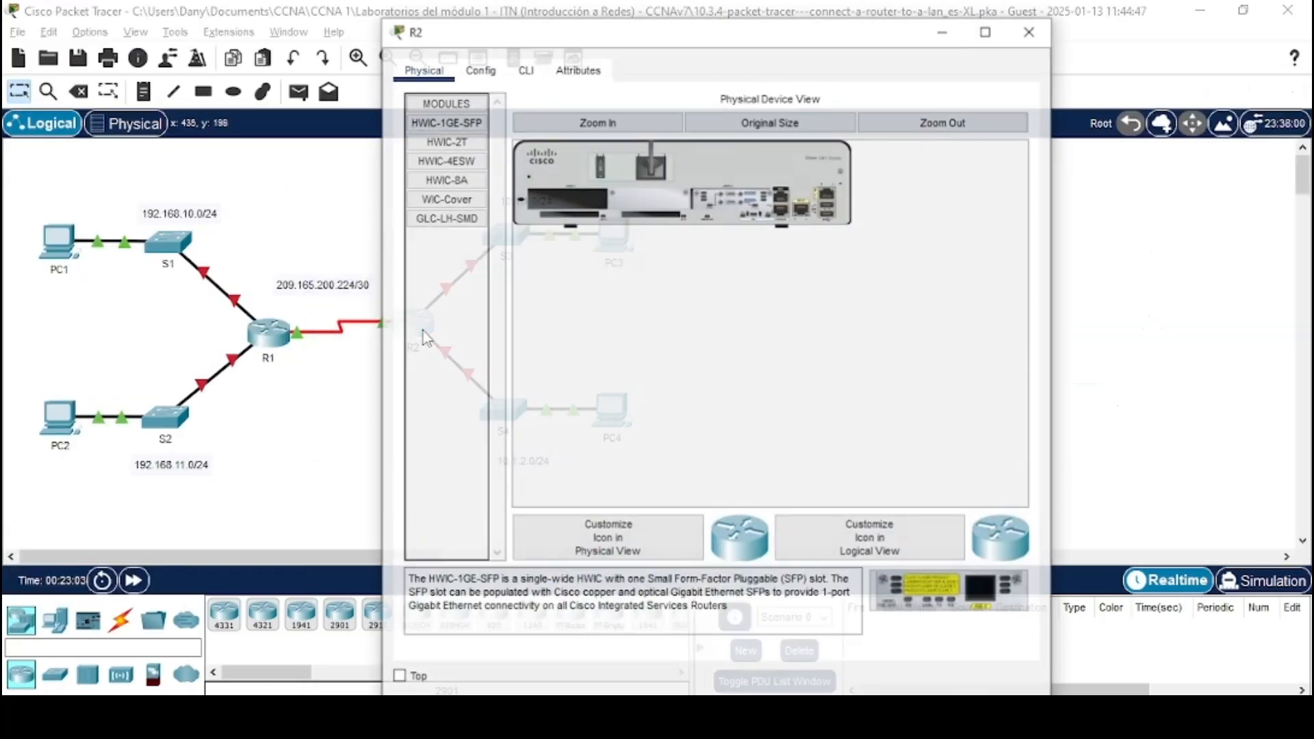
left_click(540, 72)
left_click_drag(600, 33, 221, 17)
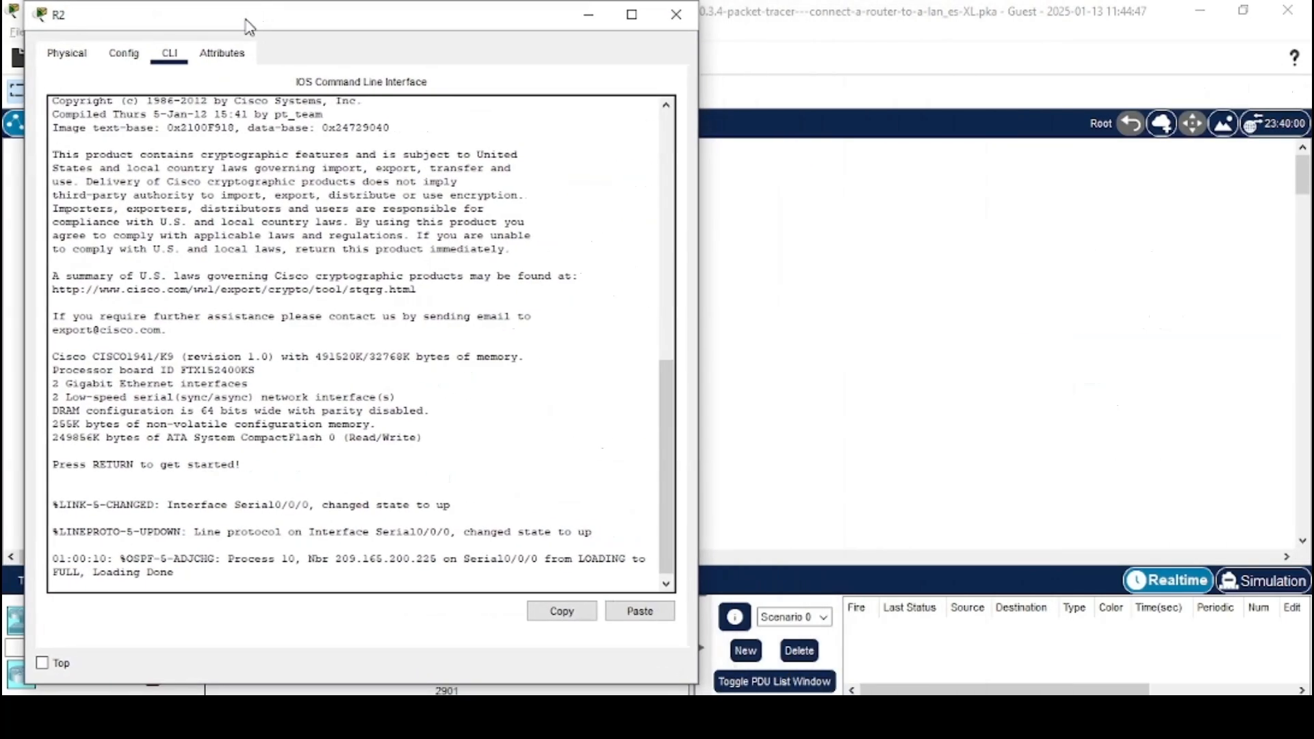
key("Return")
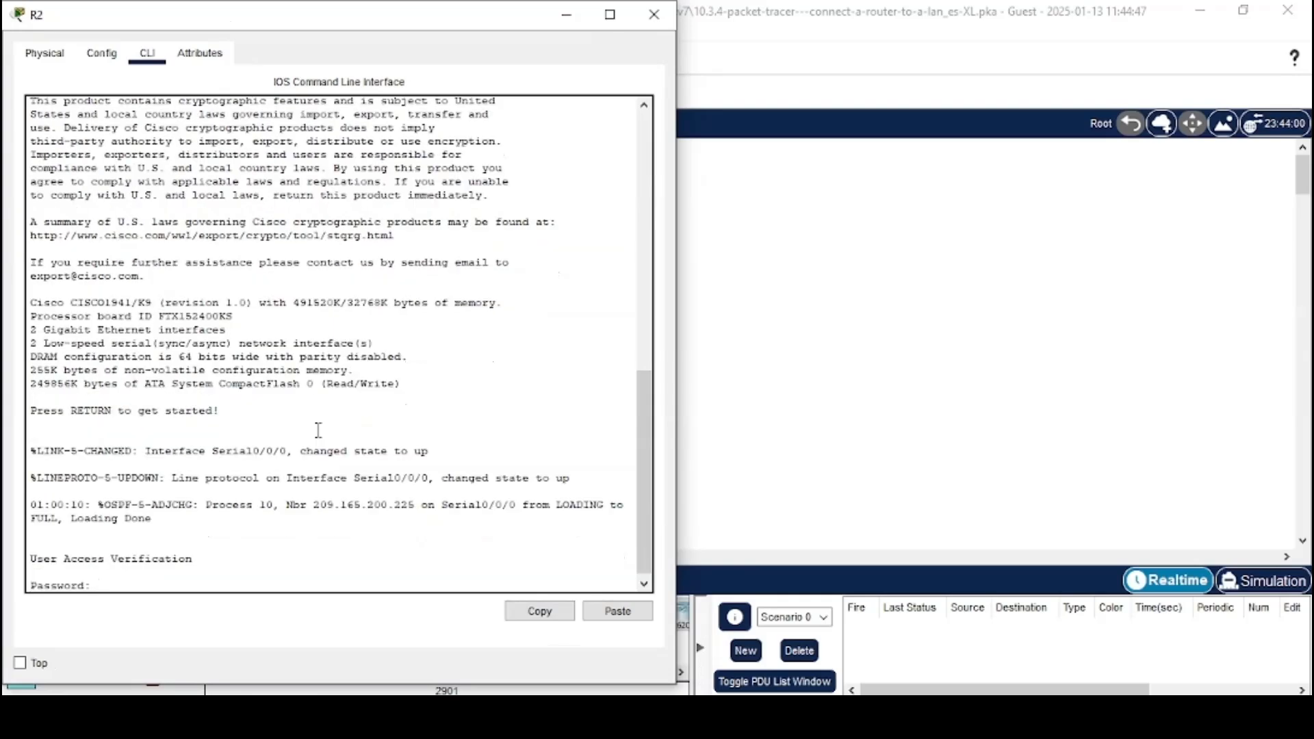
Log in to R2 and enter privileged EXEC mode with the console and enable passwords
key("Return")
type("en")
key("Return")
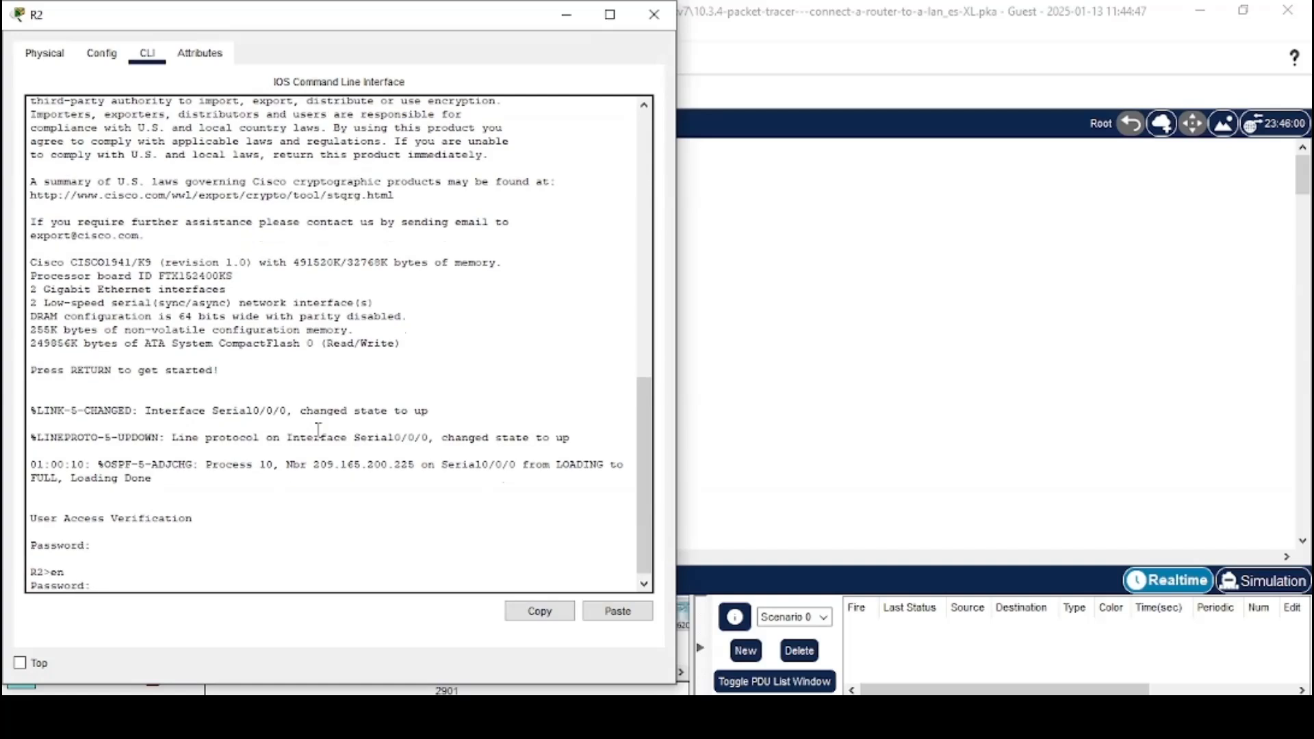
key("Return")
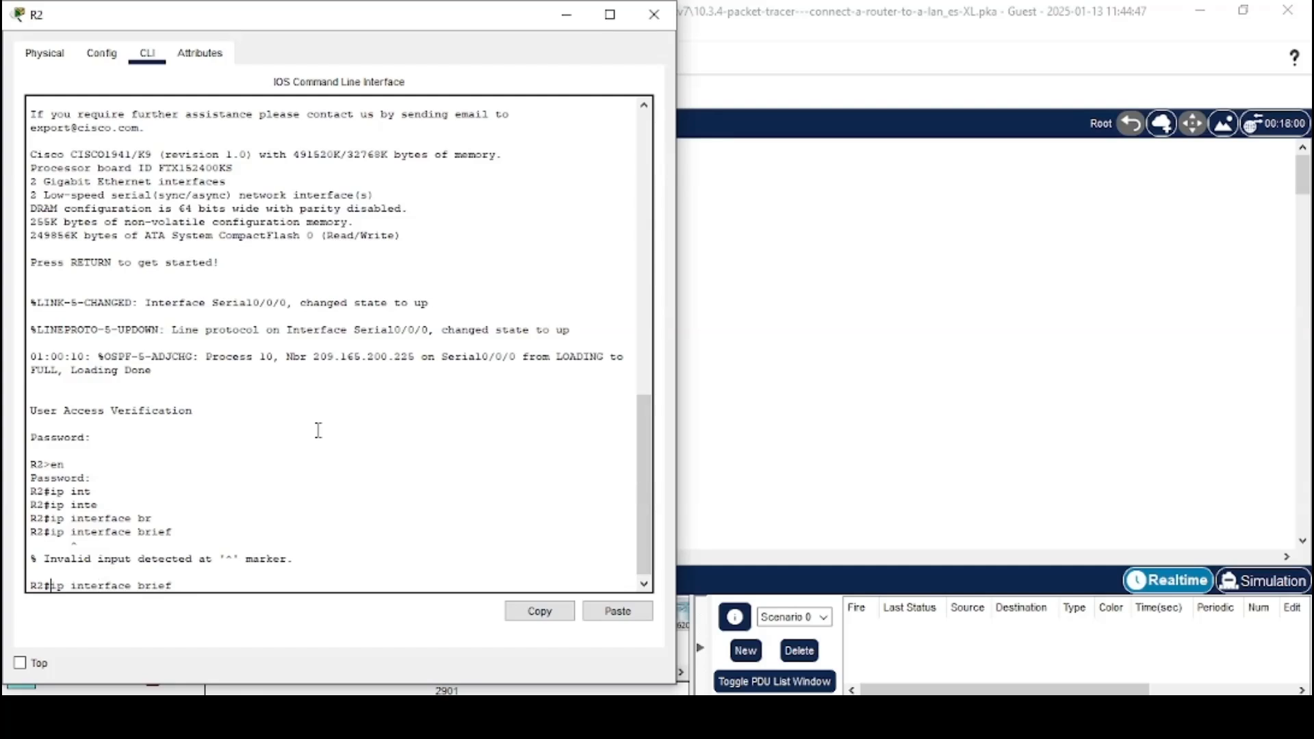
Run show ip interface brief on R2 and read the question about serial interface counts
type("show ip interface brief")
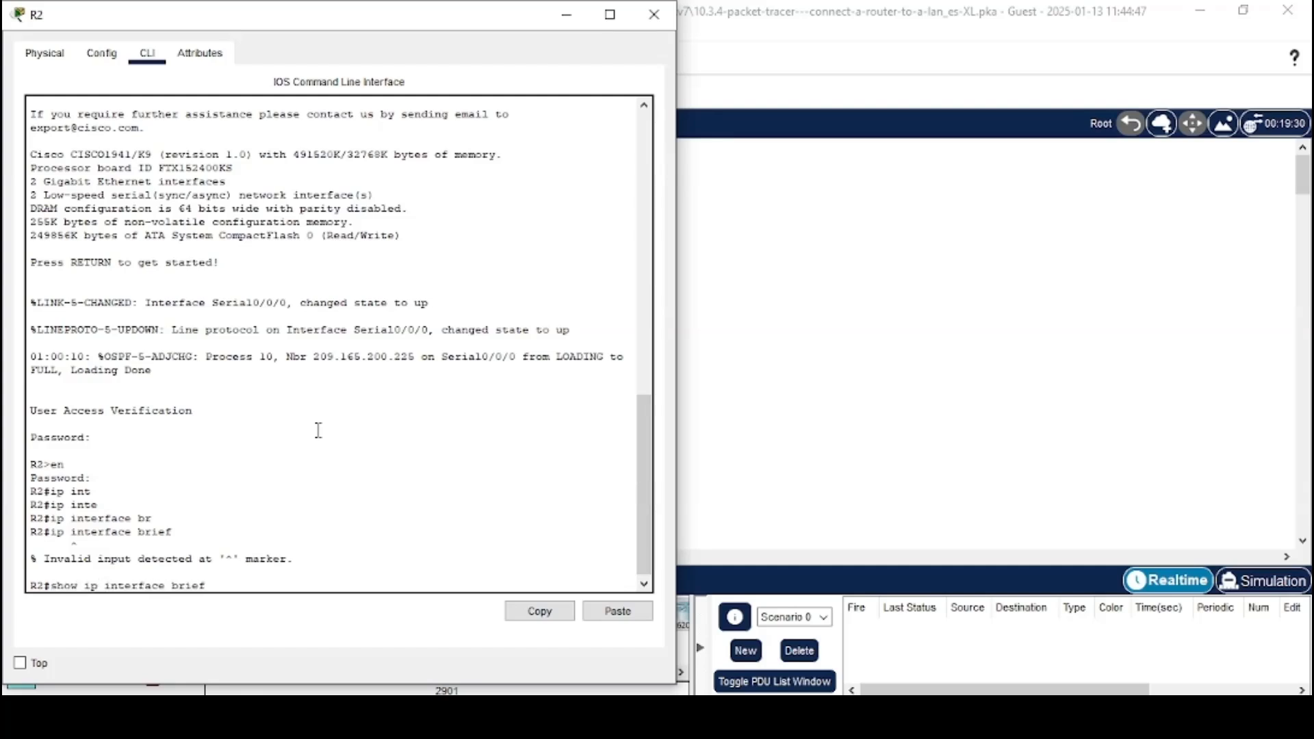
key("Return")
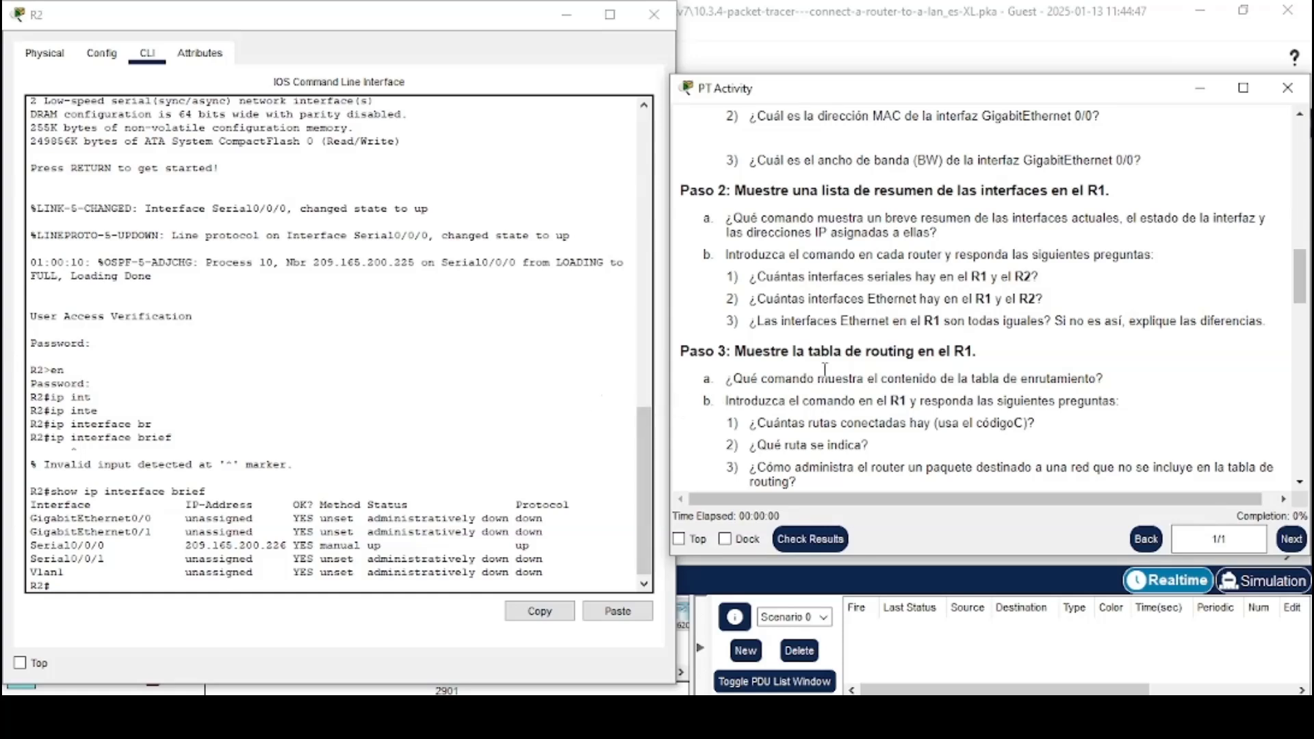
left_click_drag(727, 276, 1044, 286)
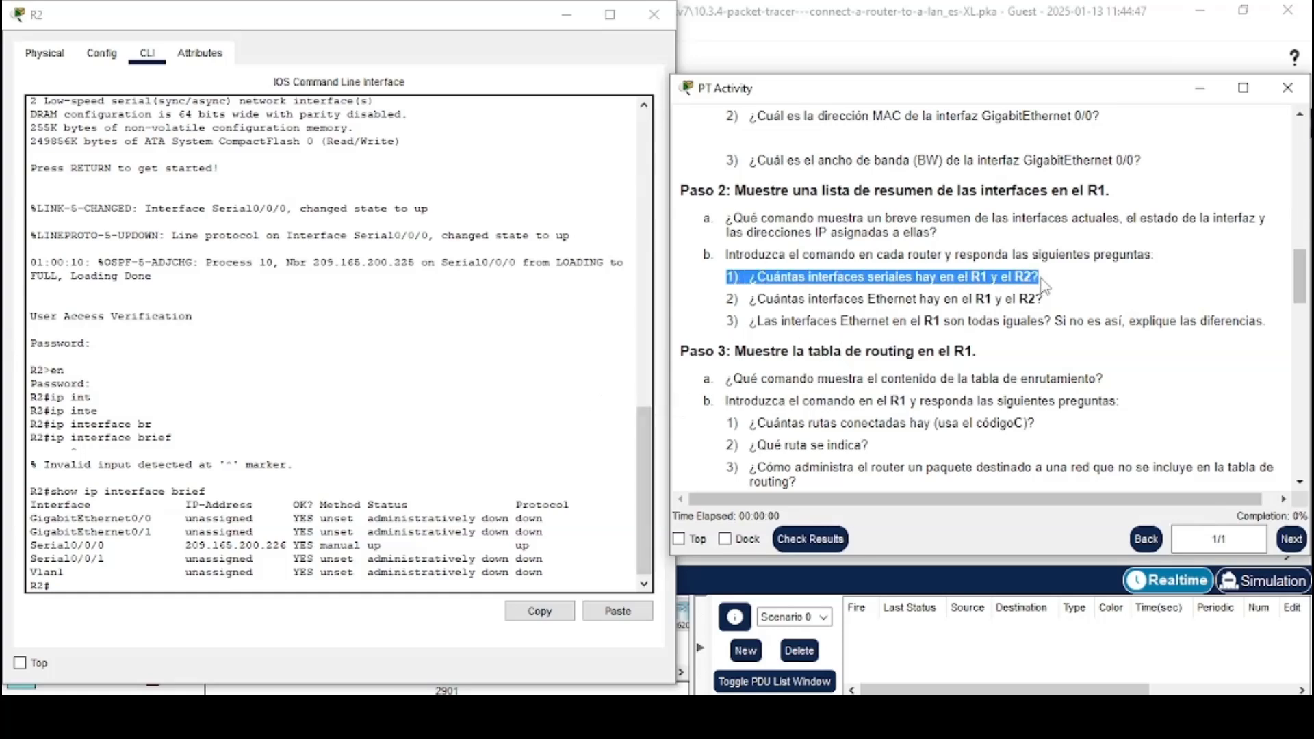
left_click(1044, 286)
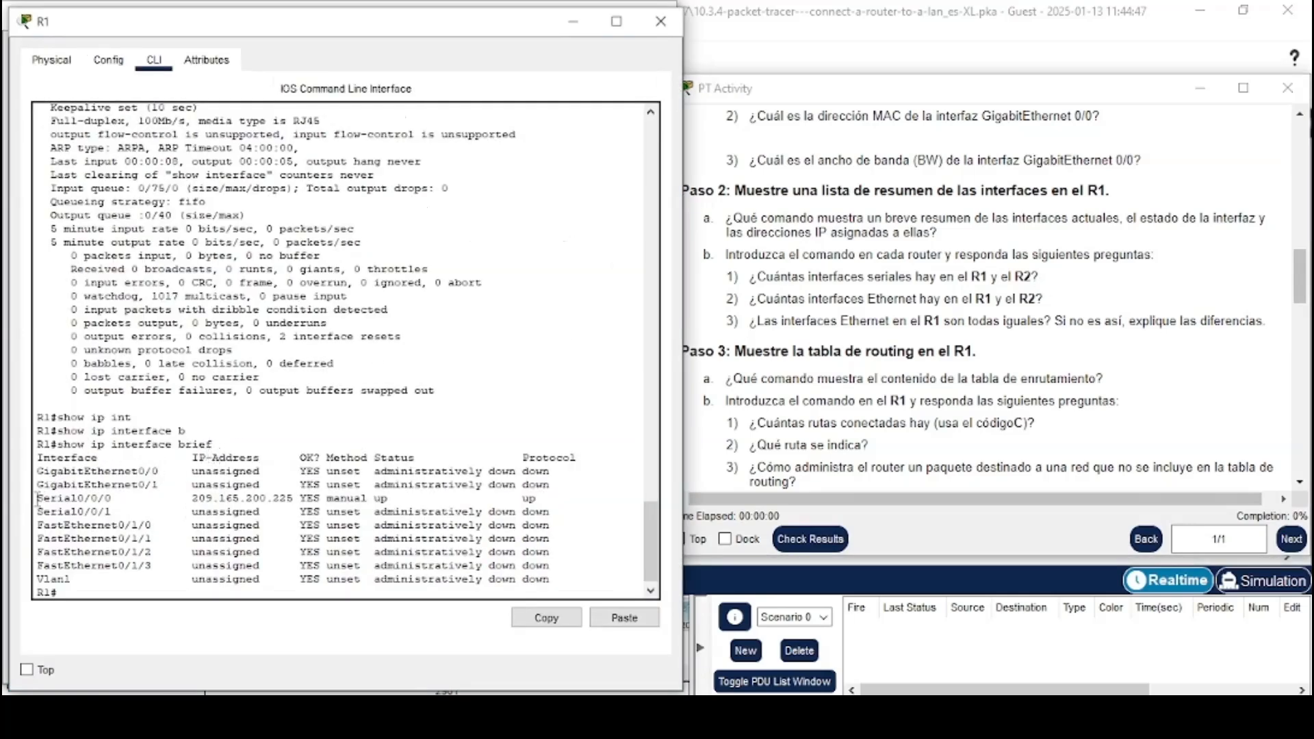
Compare the serial interfaces listed on R1 and R2 and read the Ethernet interface count question
mouse_move(38, 498)
left_mouse_down()
mouse_move(118, 502)
mouse_move(37, 499)
left_mouse_up()
left_click(78, 512)
key("alt+Tab")
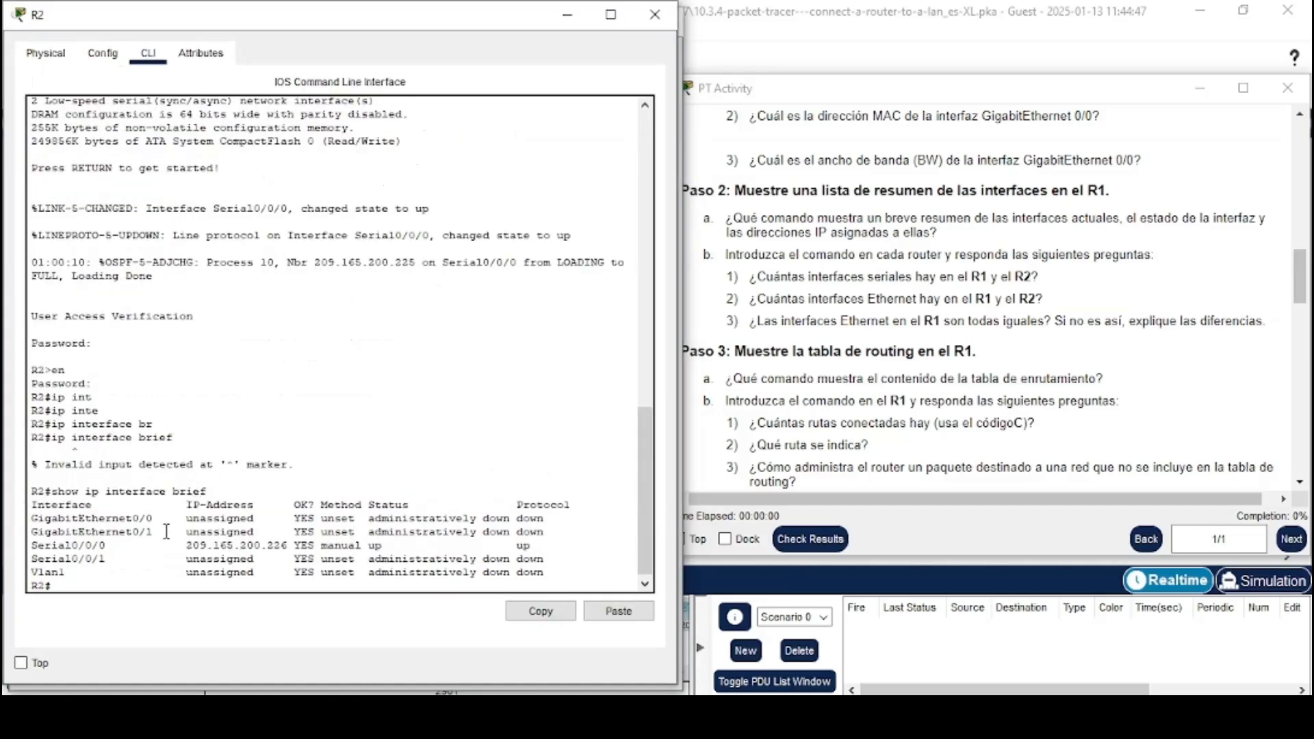
left_click_drag(120, 559, 39, 548)
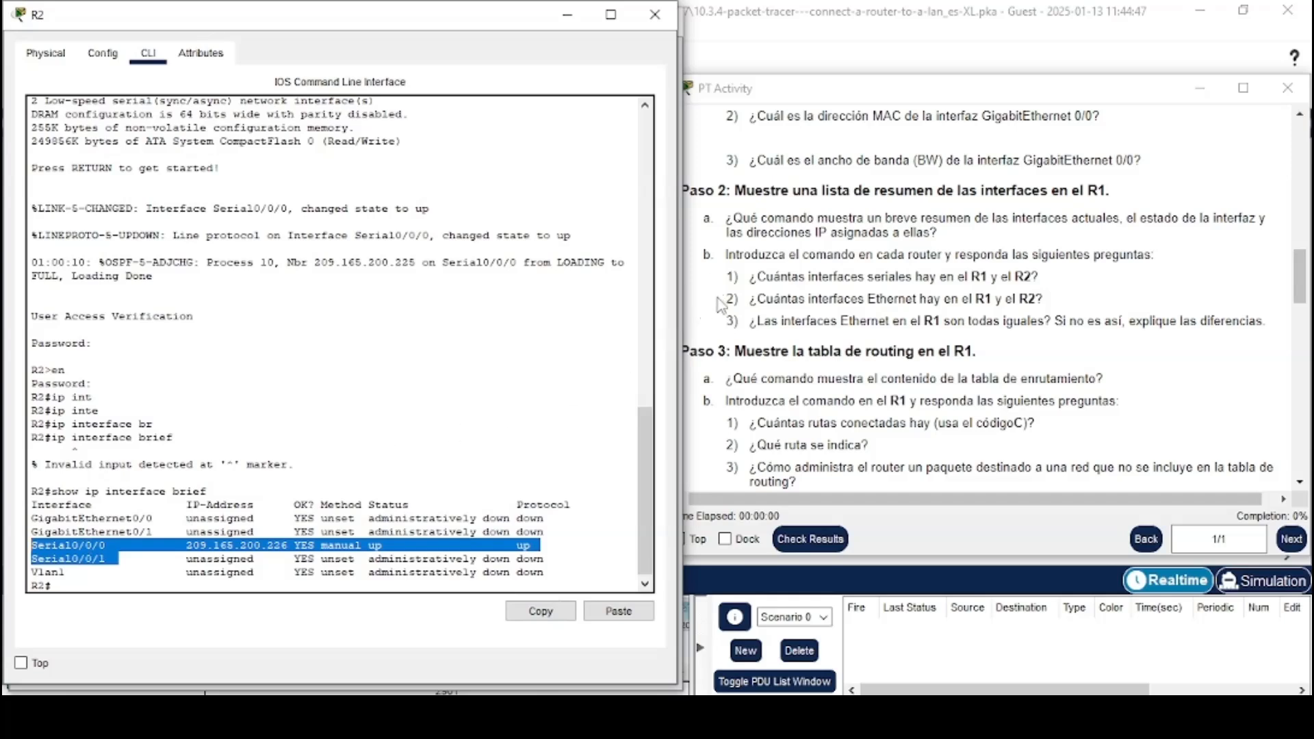
left_click_drag(723, 301, 1037, 301)
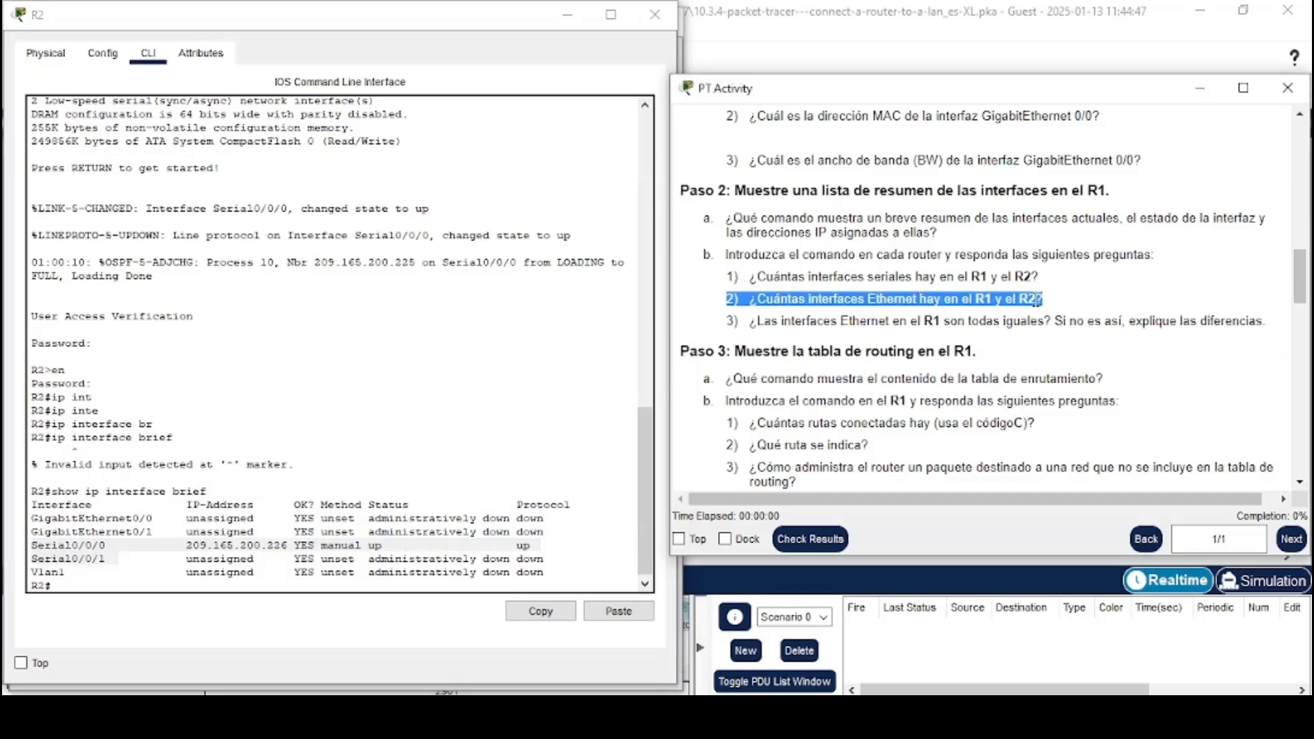
left_click(878, 319)
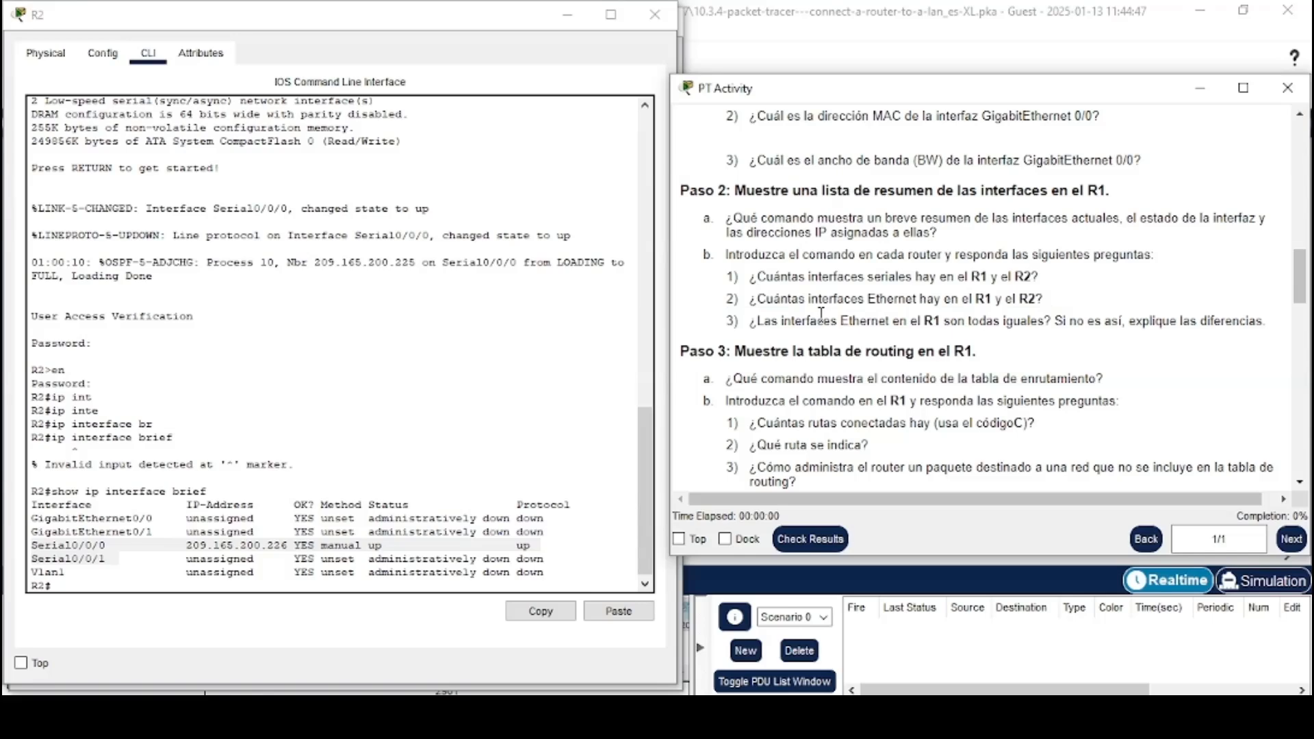
Compare the Ethernet interfaces listed in the show ip interface brief output of R1 and R2
left_click_drag(507, 17, 511, 43)
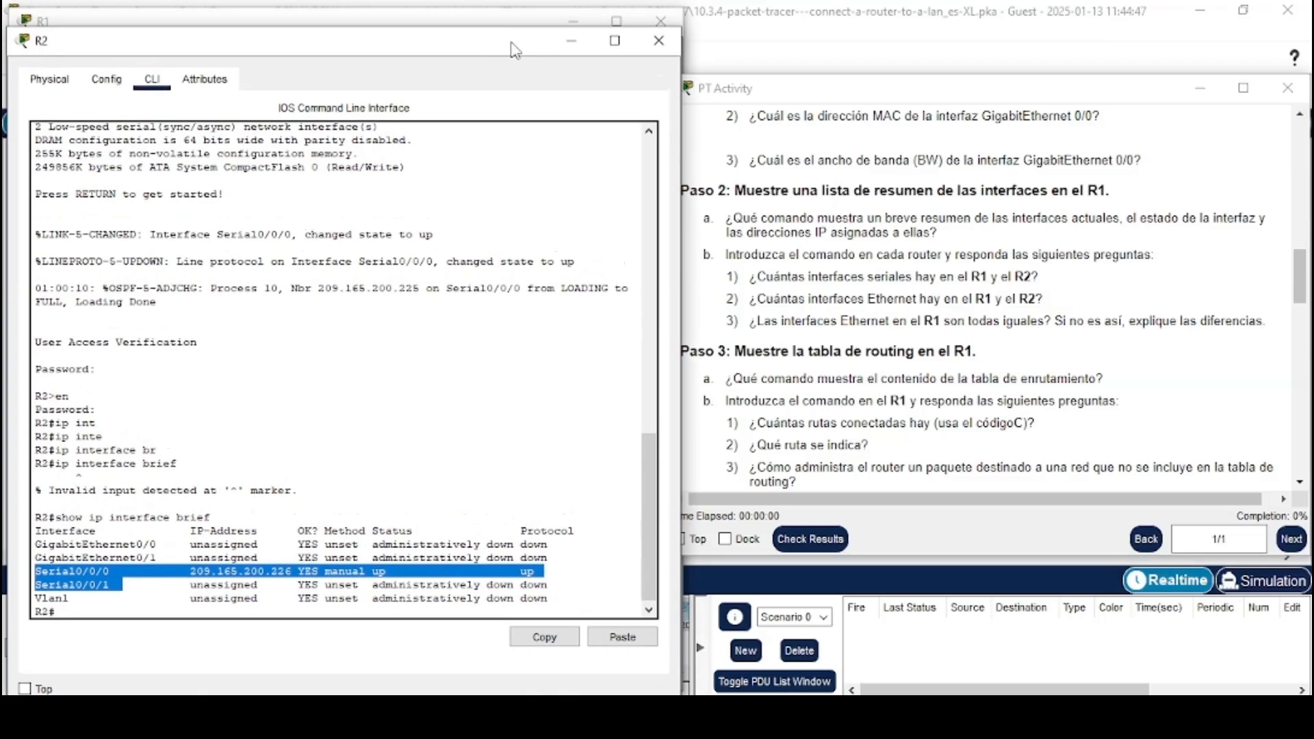
left_click(470, 21)
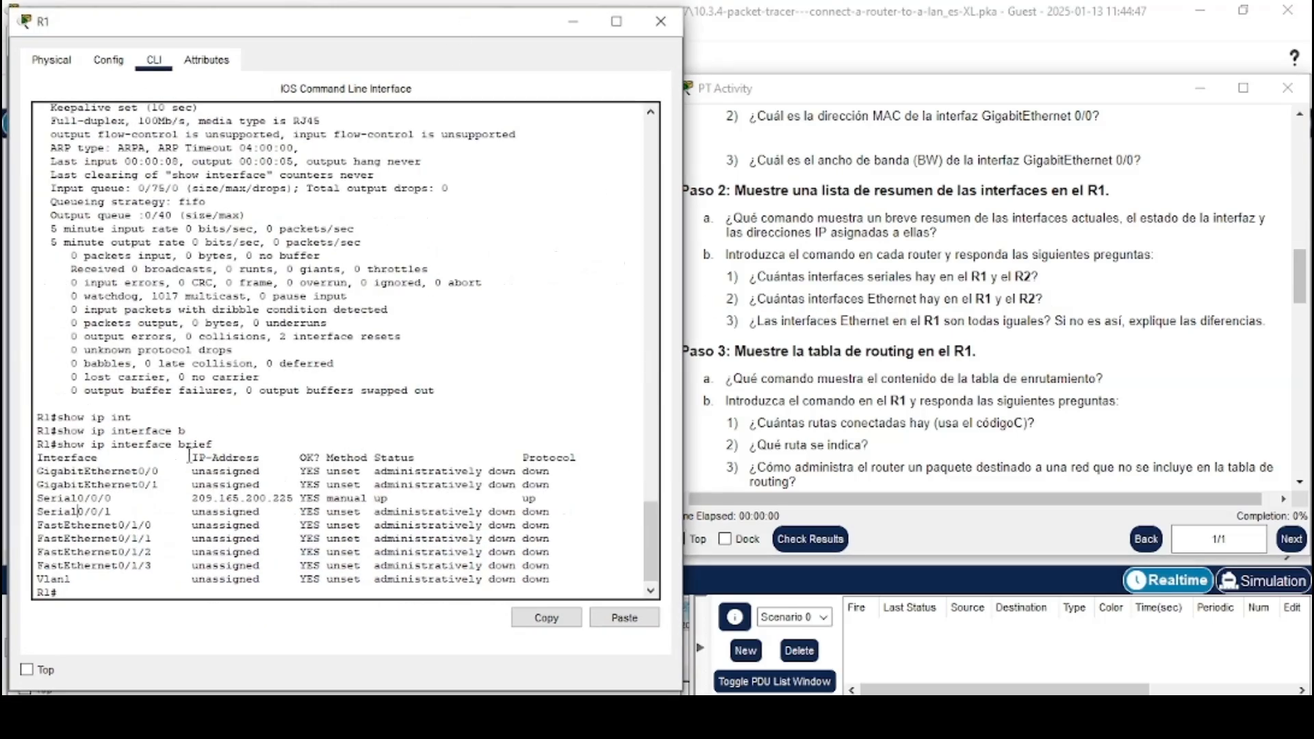
left_click_drag(40, 524, 165, 567)
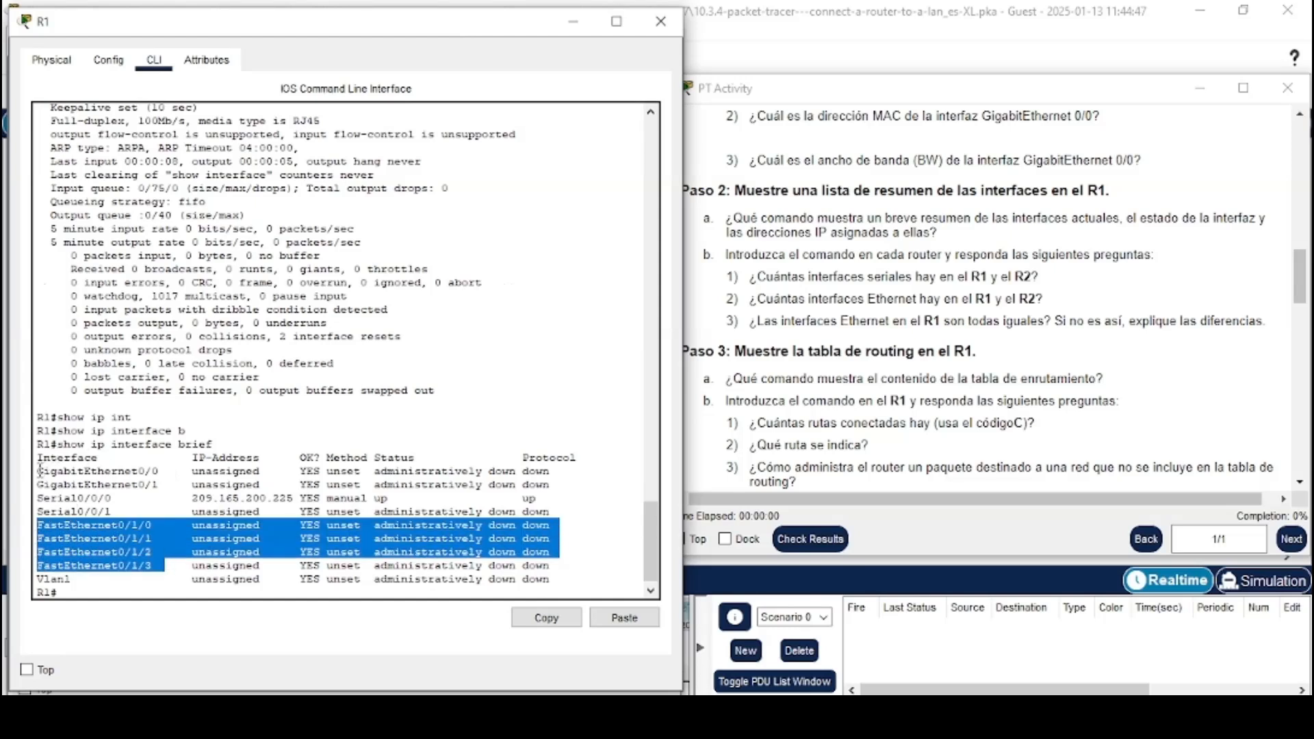
left_click_drag(39, 471, 162, 484)
left_click(162, 484)
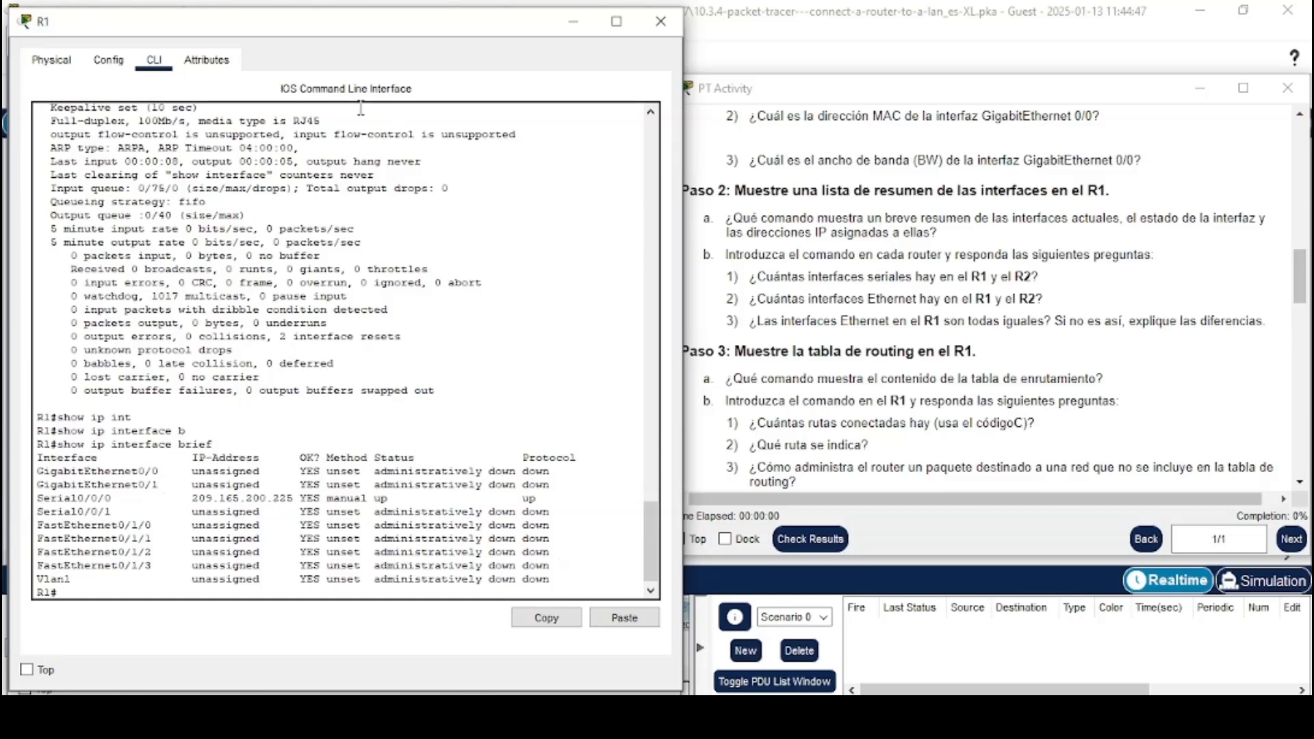
left_click_drag(366, 38, 412, 38)
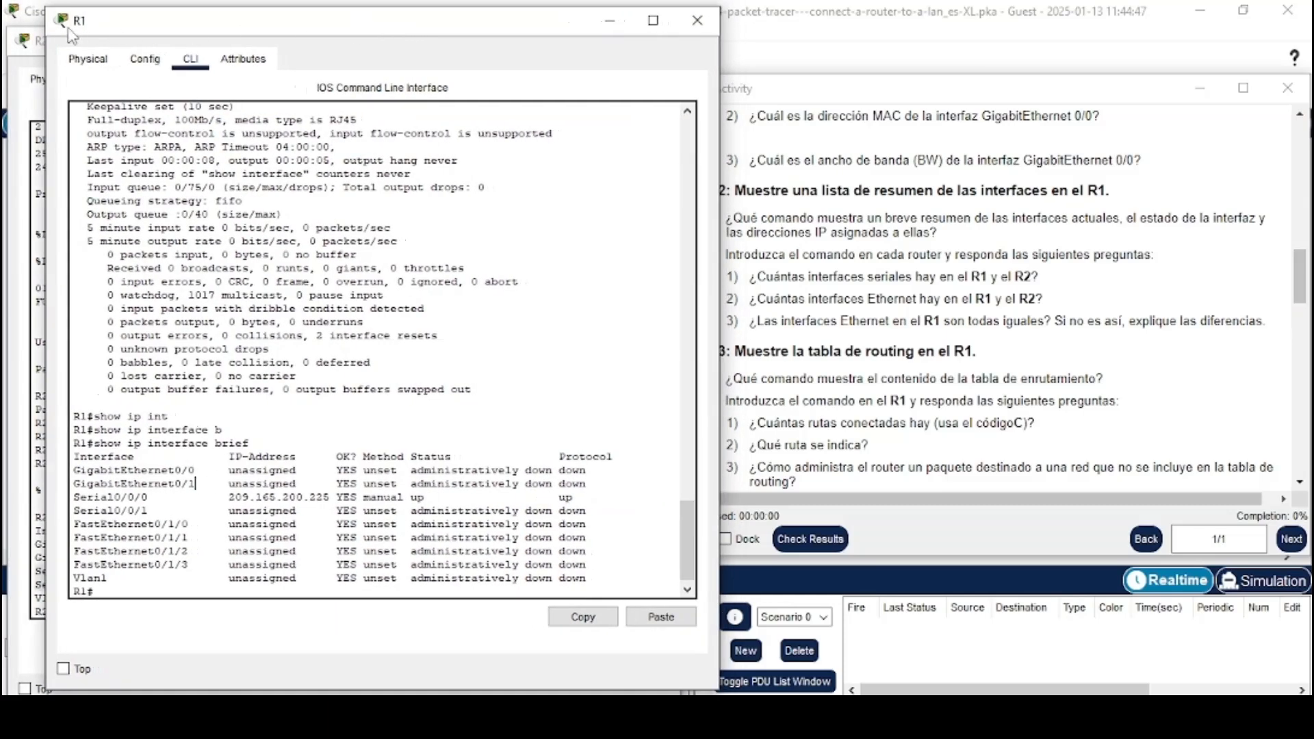
left_click(28, 103)
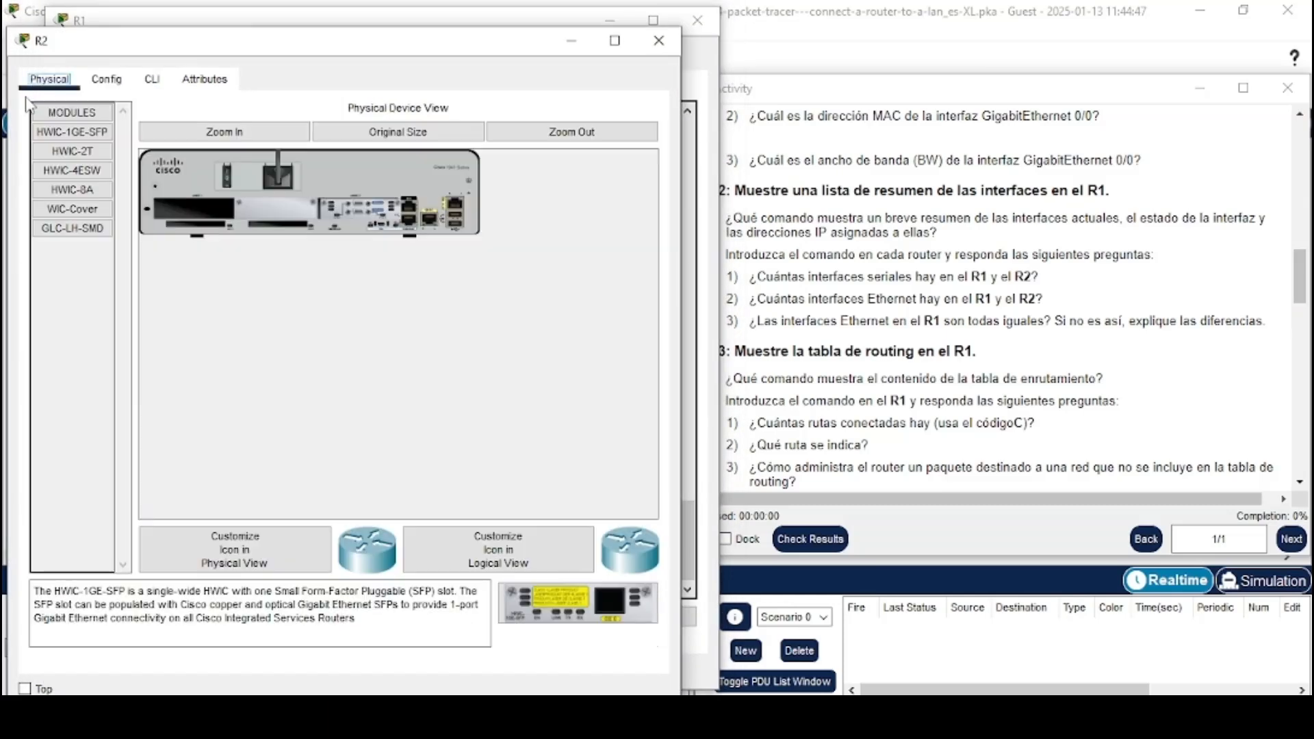
left_click(152, 79)
left_click_drag(157, 558, 31, 546)
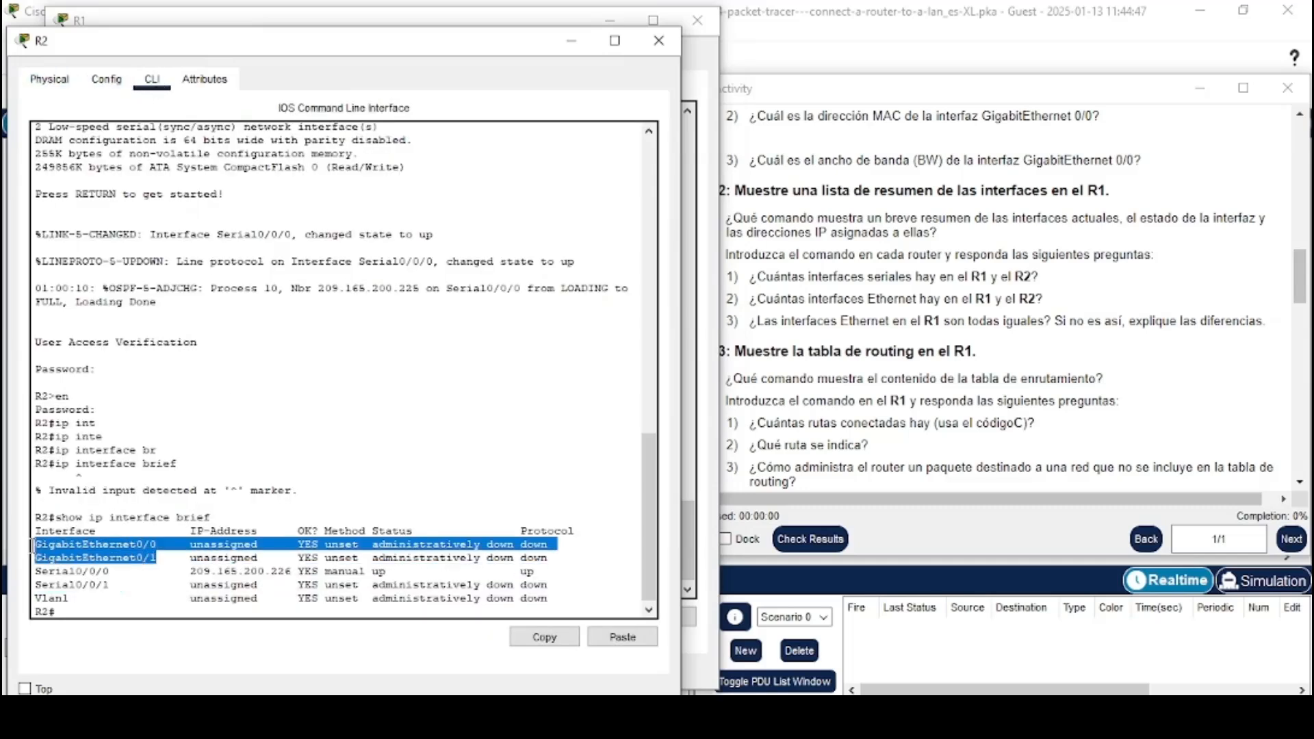
left_click(87, 550)
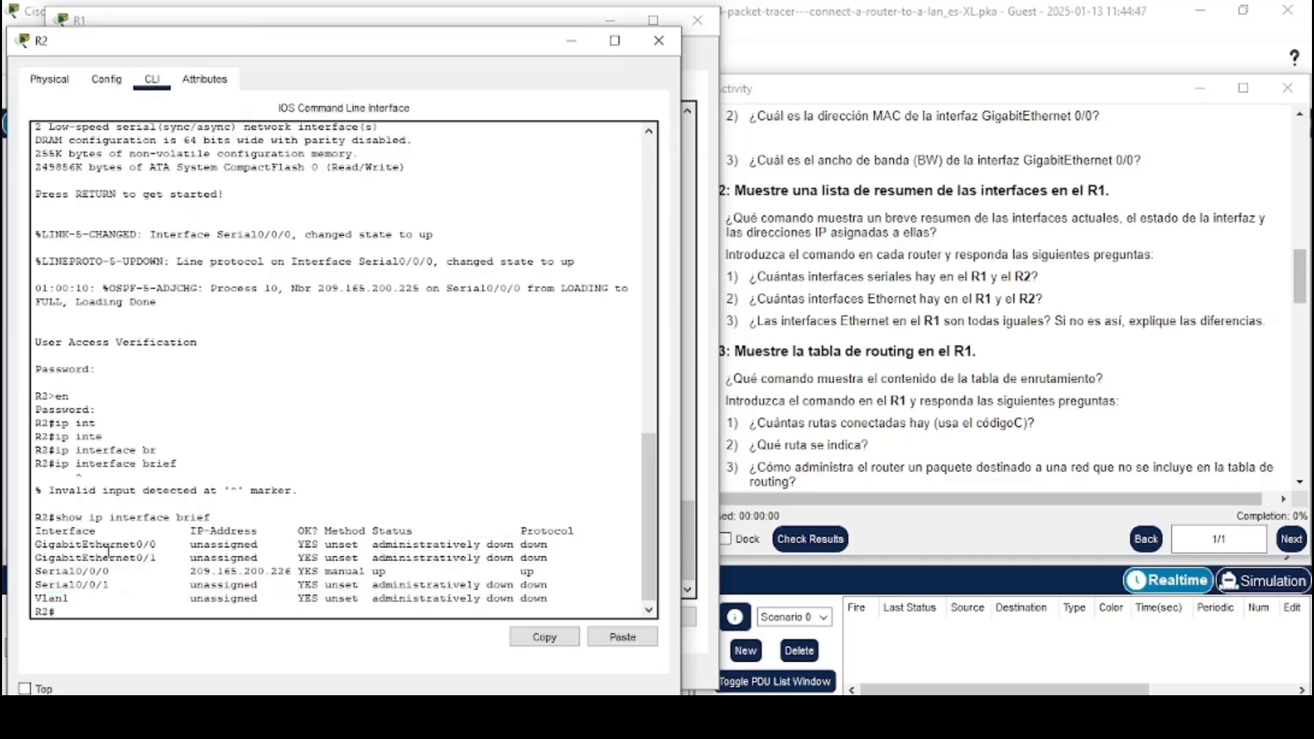
Read the question on whether R1's Ethernet interfaces are all the same and compare its GigabitEthernet and FastEthernet entries
left_click(749, 349)
left_click_drag(729, 323, 1265, 316)
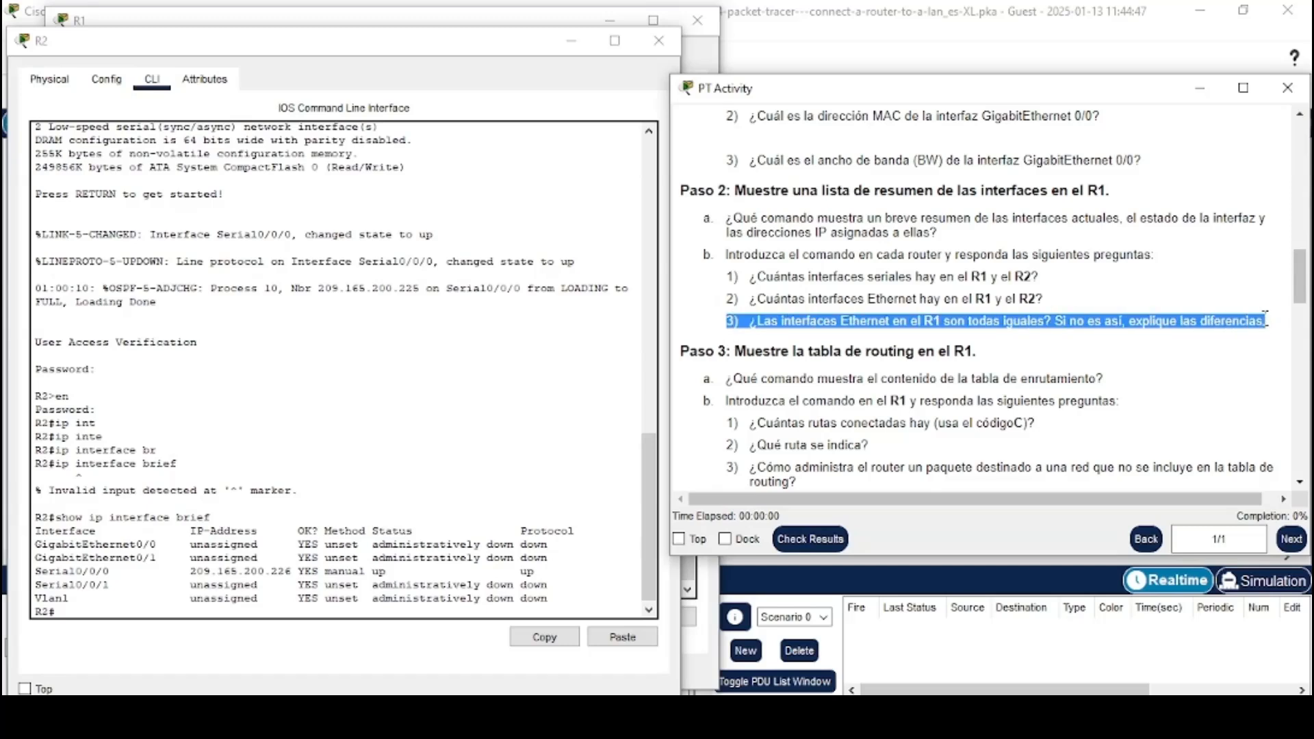
left_click(988, 337)
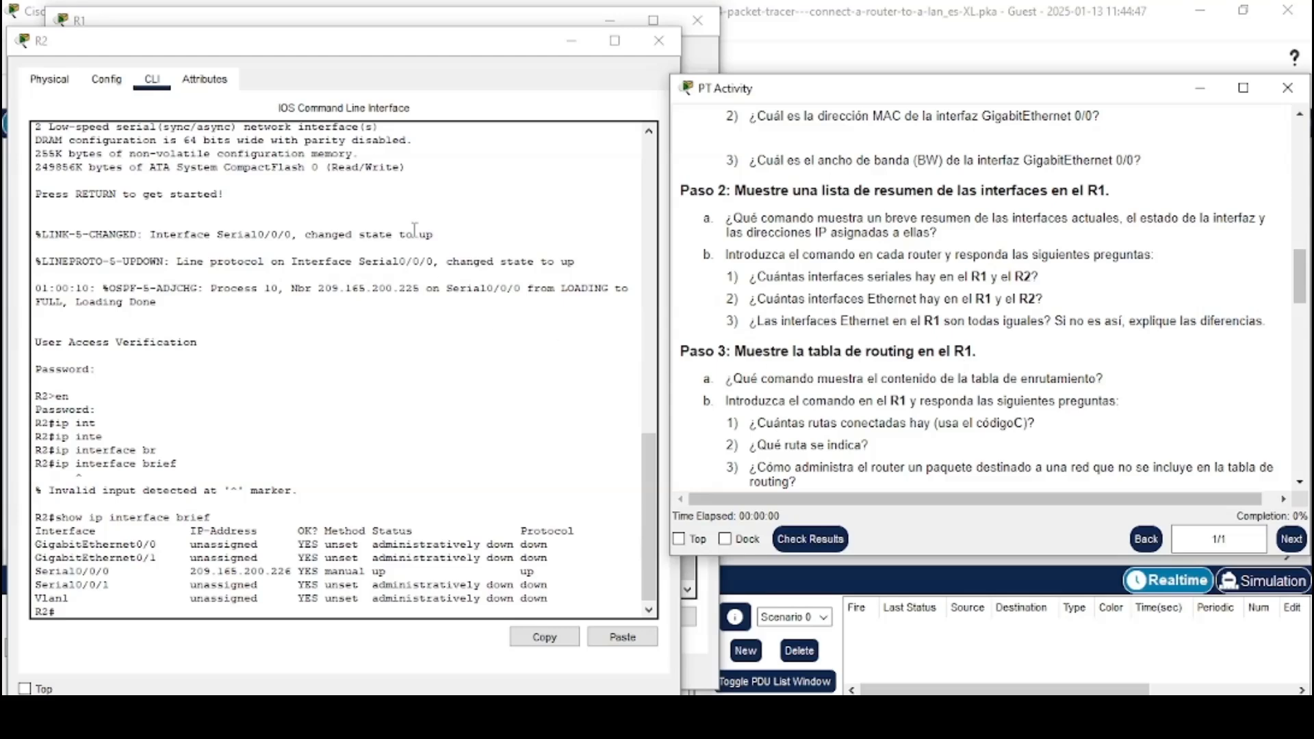
left_click(380, 21)
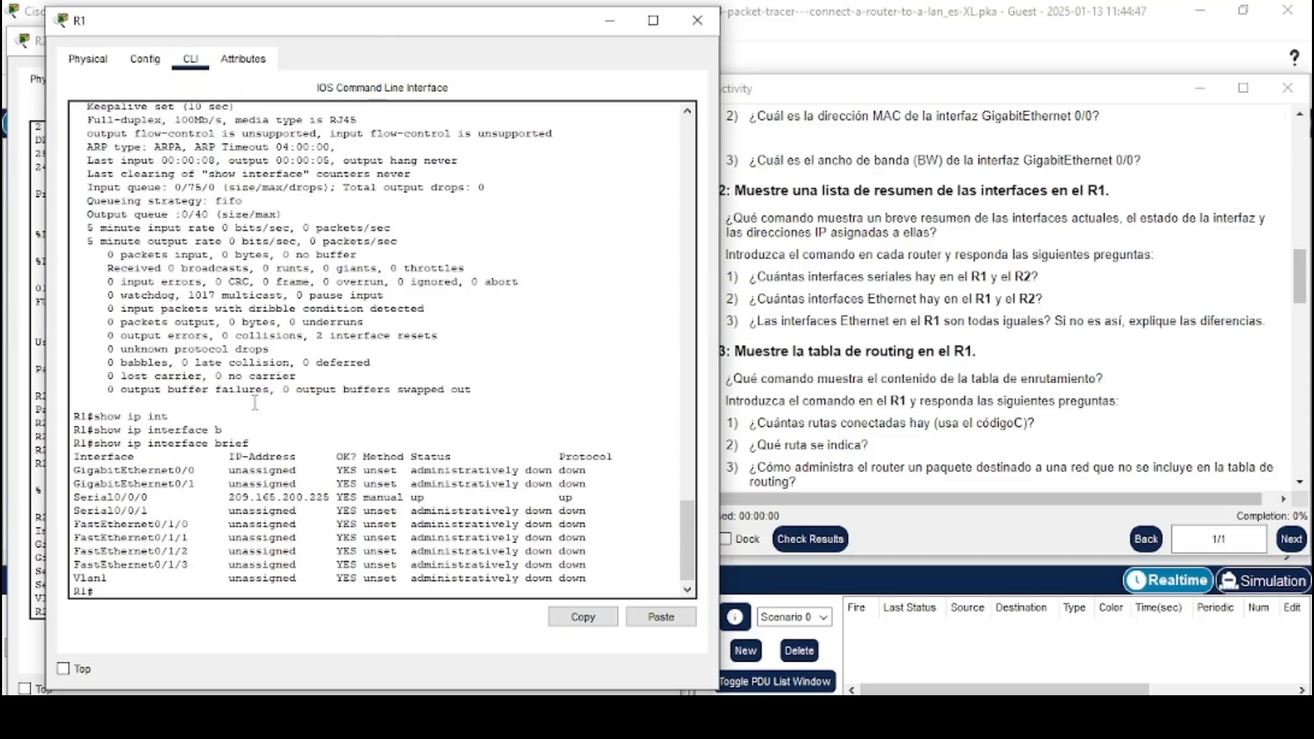
left_click_drag(200, 564, 75, 532)
left_click_drag(199, 484, 81, 471)
left_click(132, 491)
Read the routing table questions and run show ip route on R1
scroll(854, 373, "down", 1)
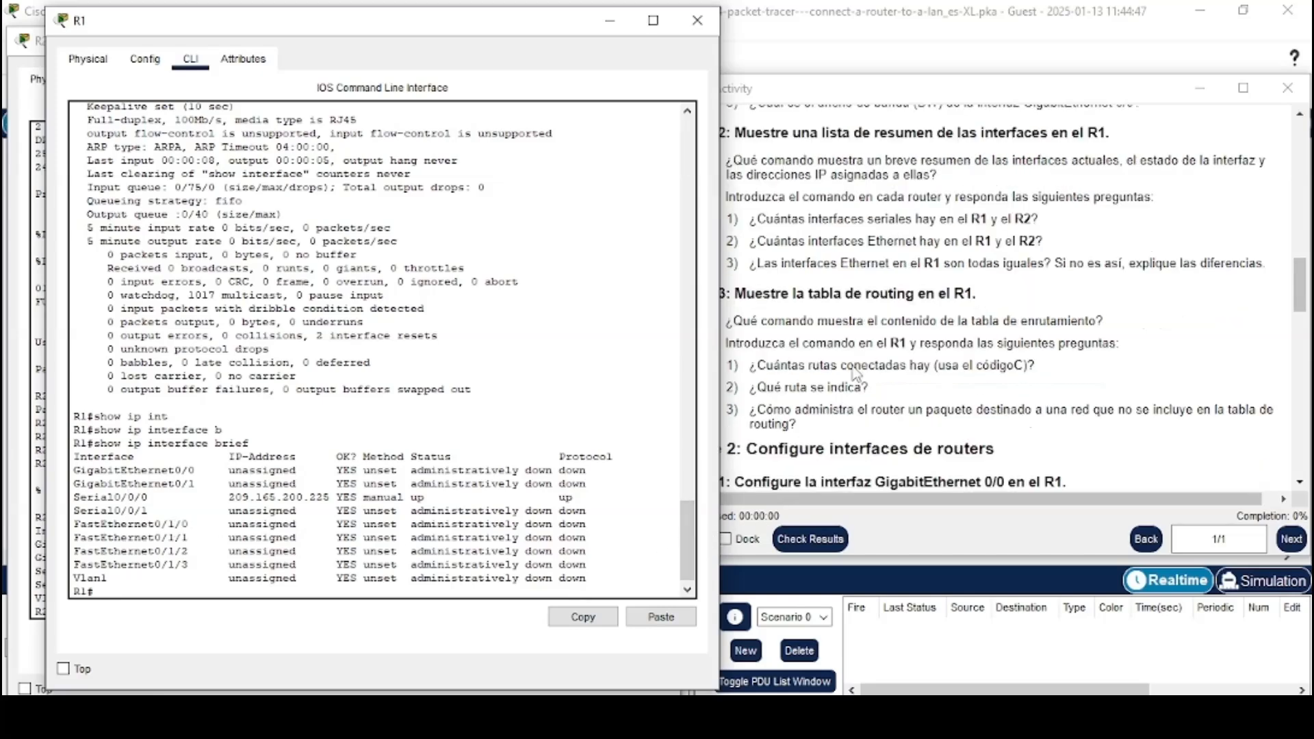
left_click(840, 346)
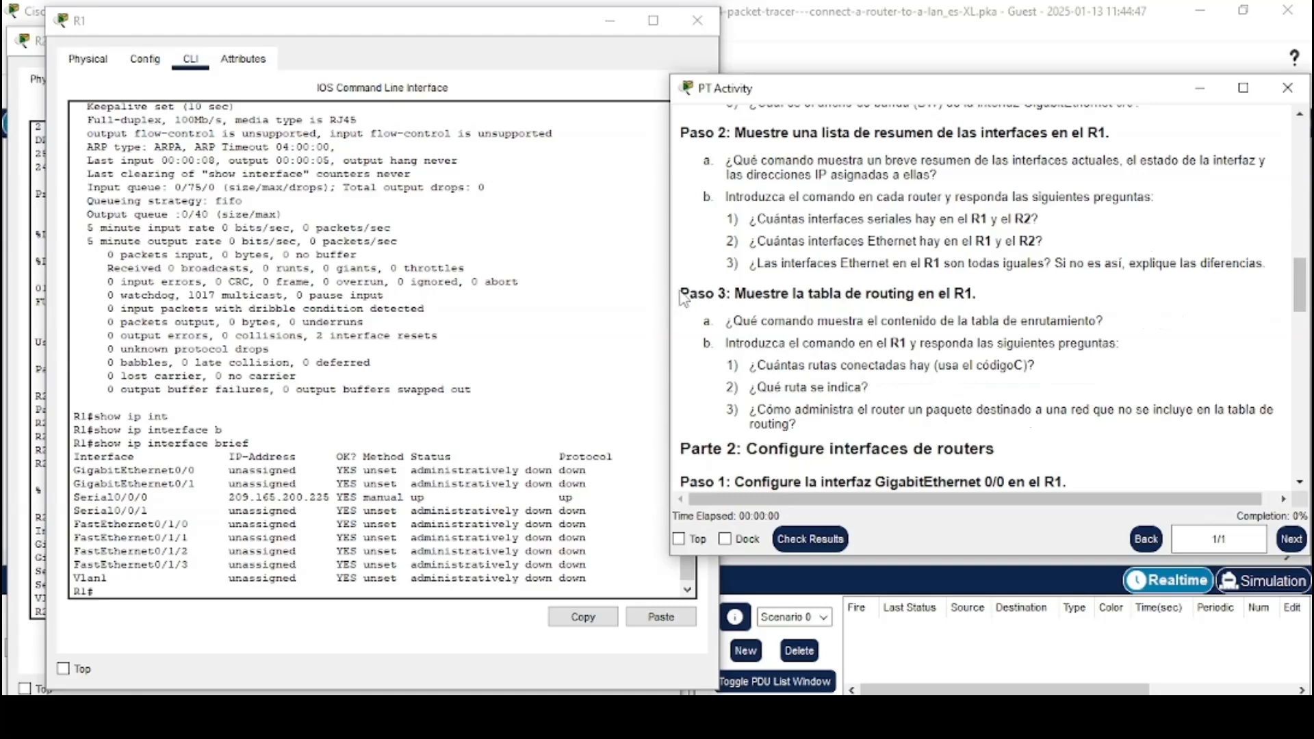
left_click_drag(680, 293, 987, 293)
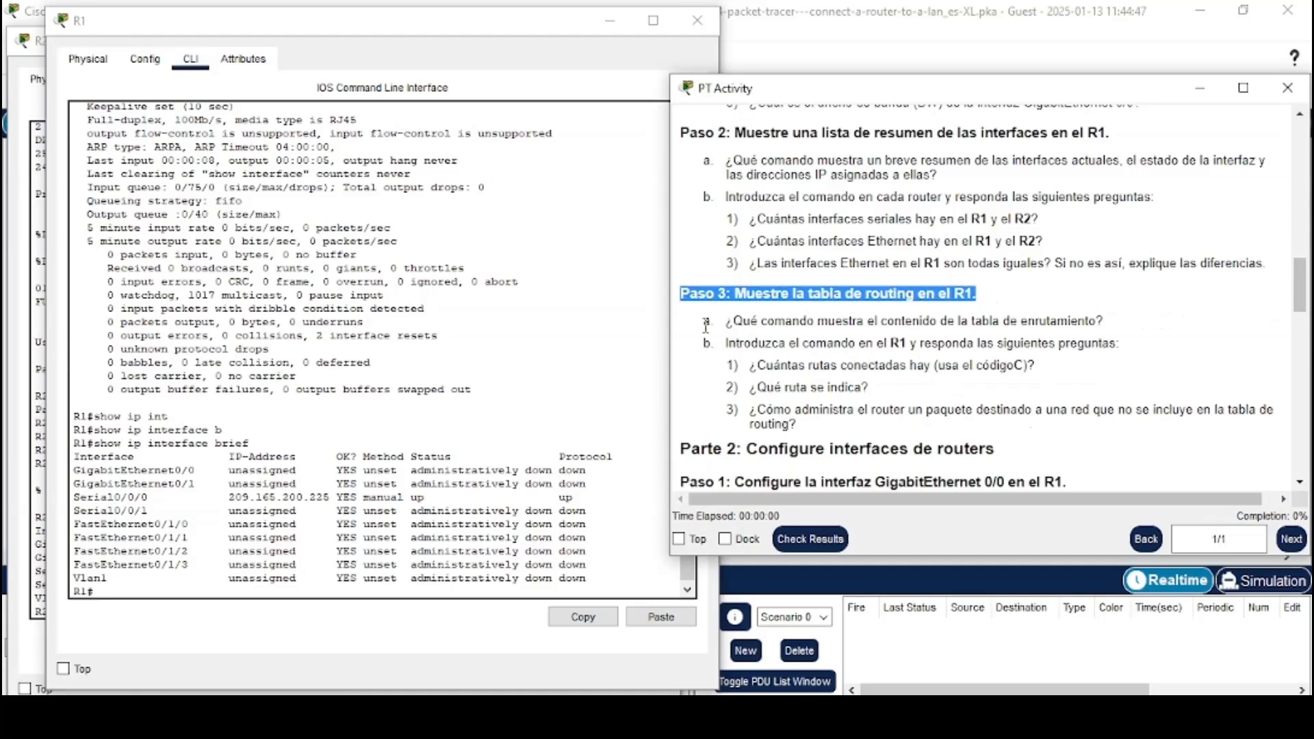
left_click_drag(704, 322, 1110, 323)
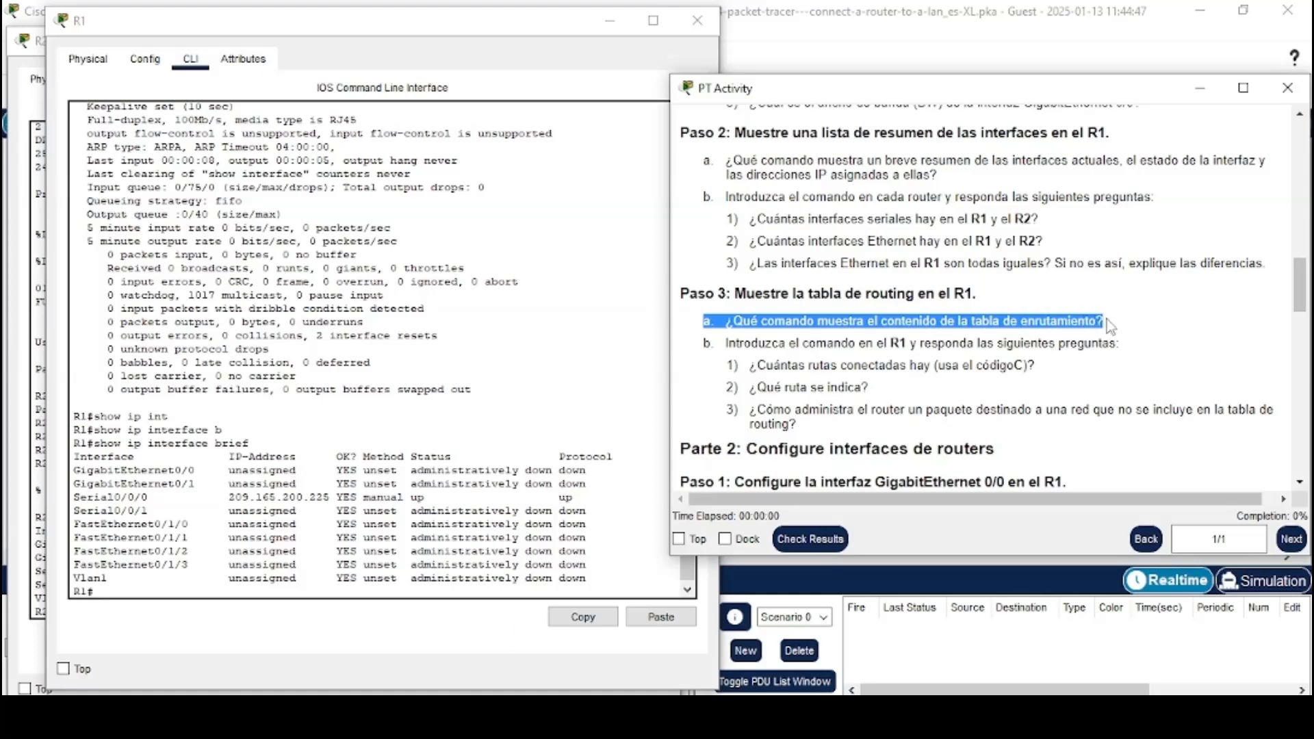
left_click(1106, 327)
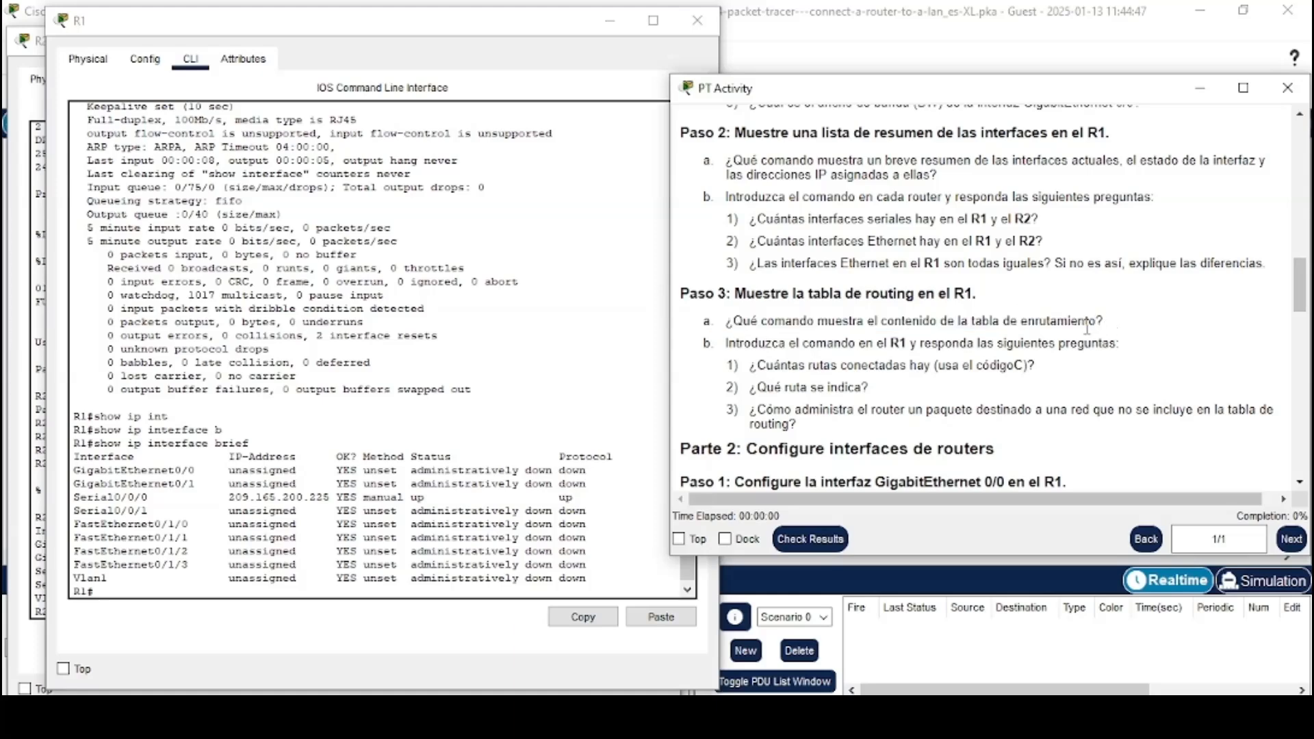
scroll(1083, 327, "down", 2)
left_click(250, 589)
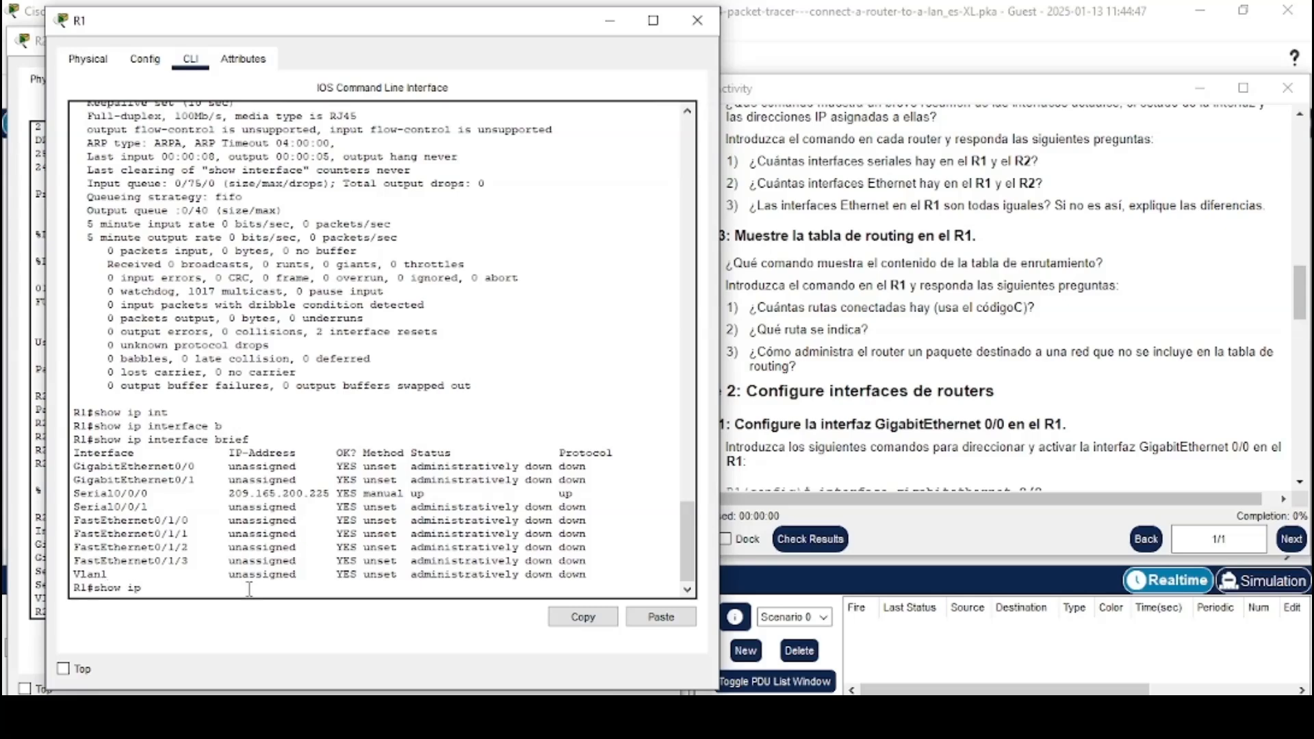
type("show ip route")
key("Return")
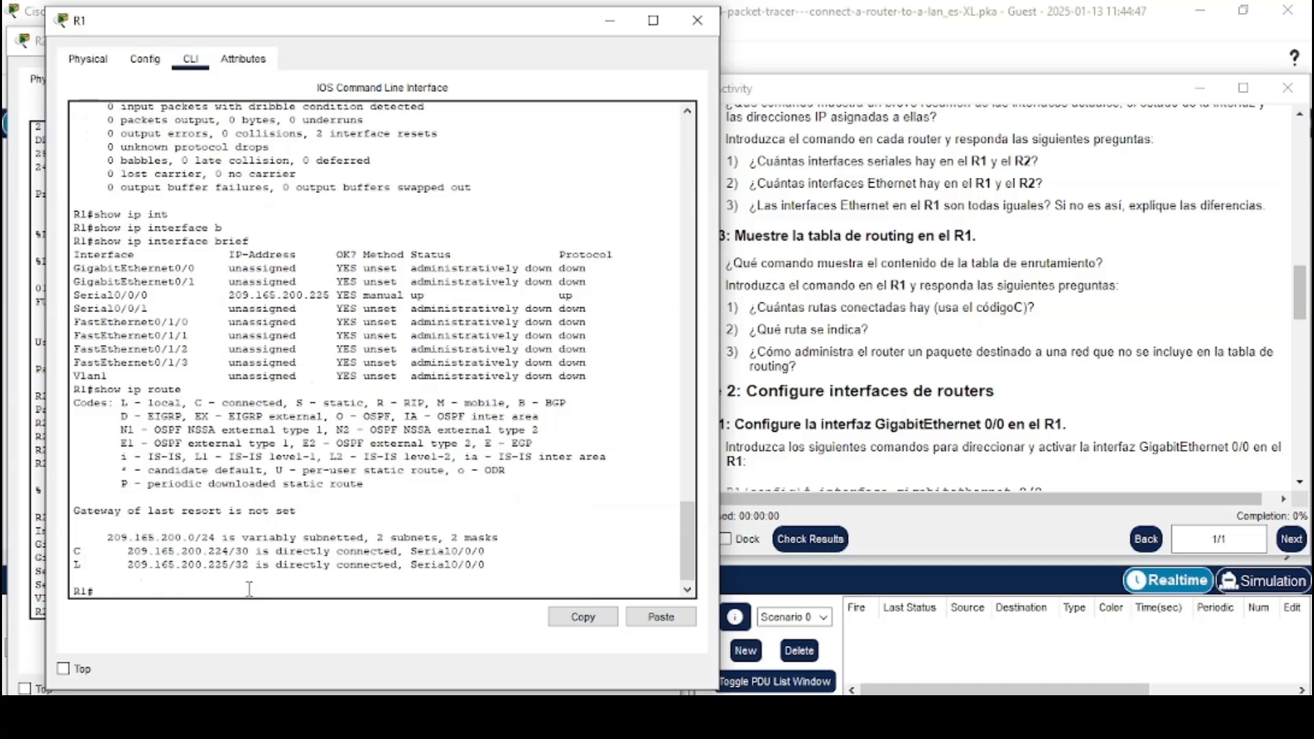
Examine R1's routing table entries against the questions on connected routes and unlisted destination networks
left_click_drag(703, 285, 1095, 283)
left_click_drag(730, 308, 1054, 312)
left_click(1053, 314)
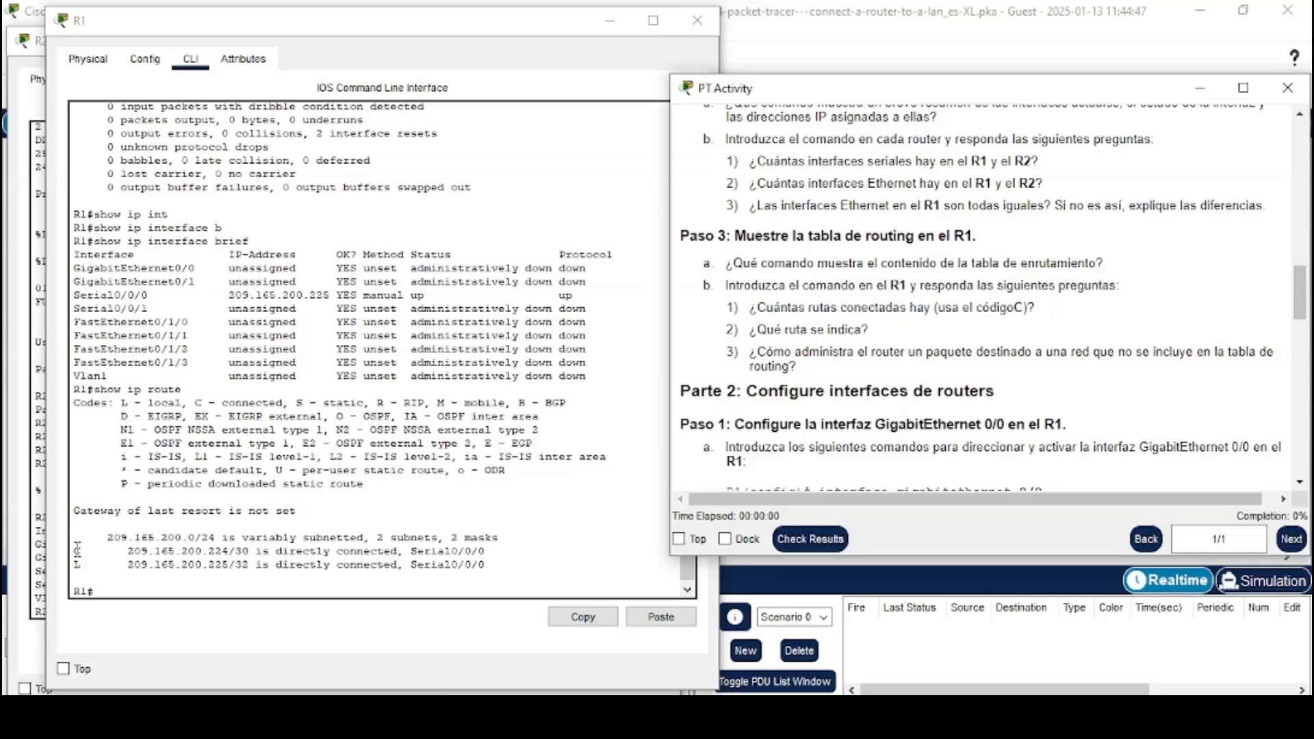
left_click_drag(75, 549, 496, 550)
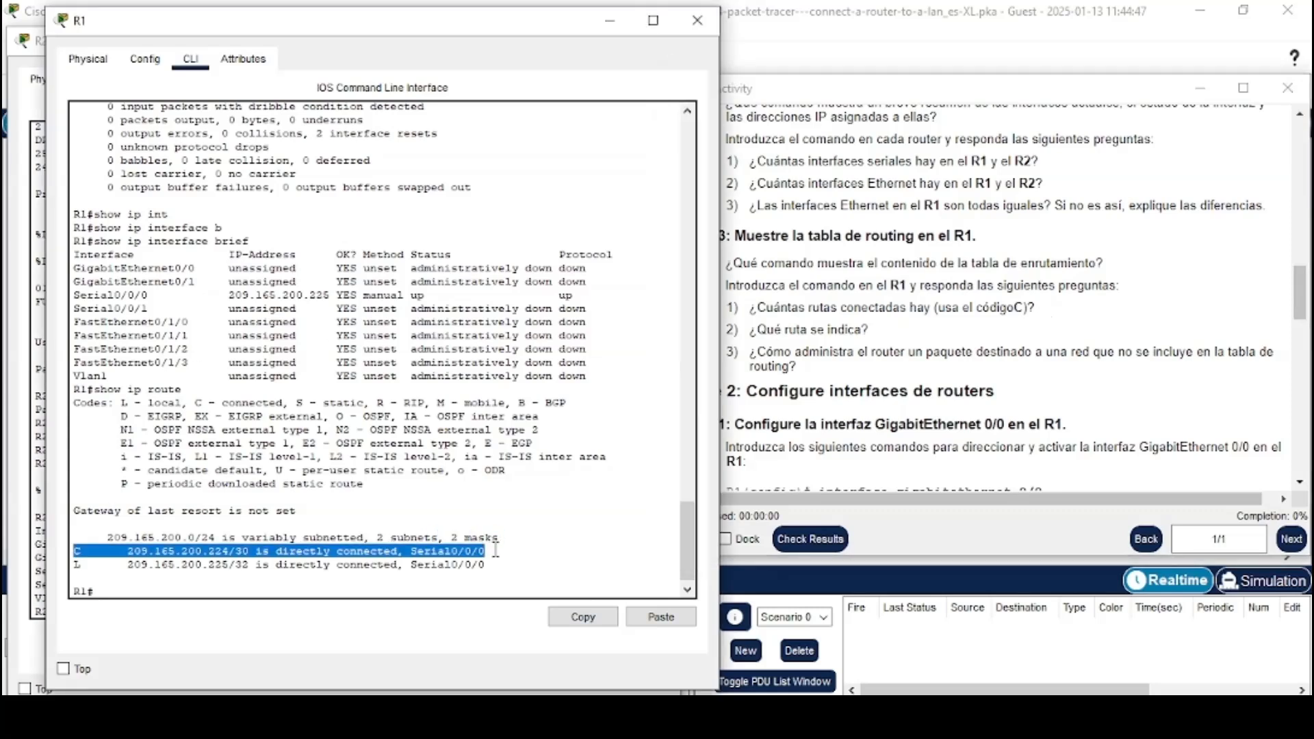
left_click(496, 550)
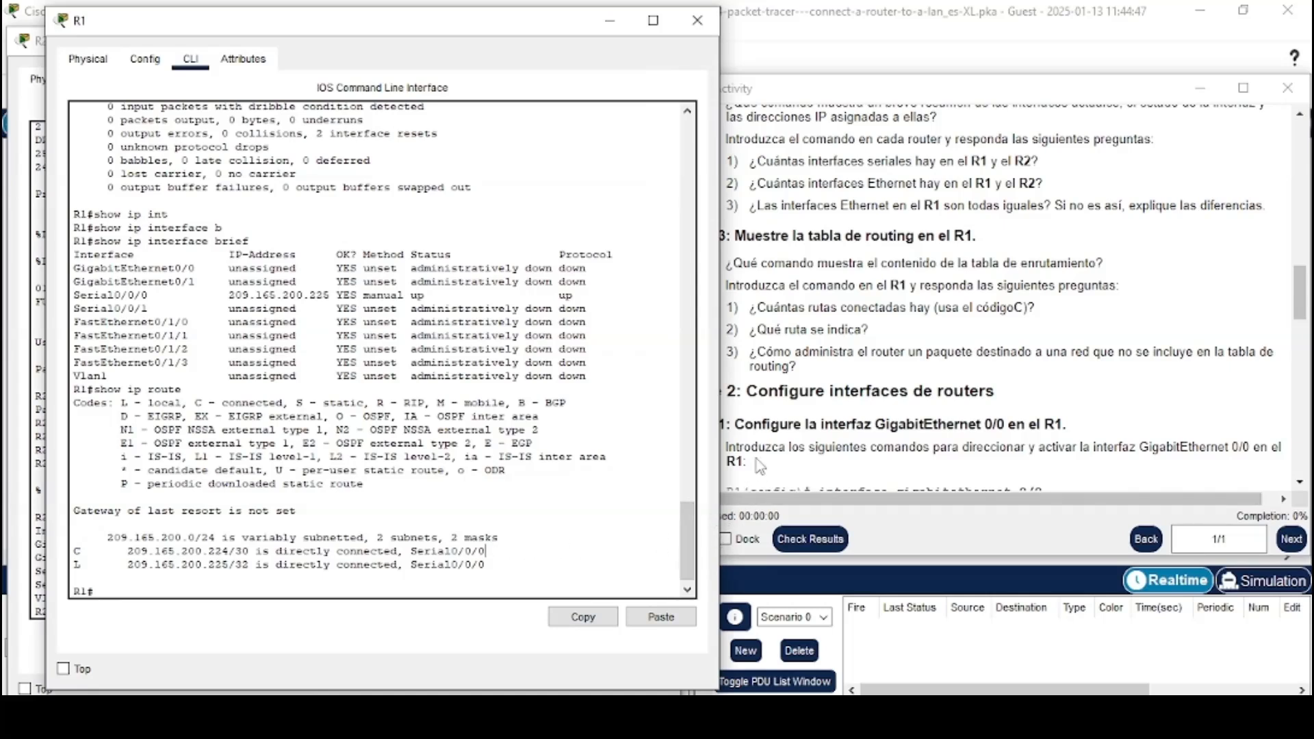
left_click_drag(730, 331, 862, 331)
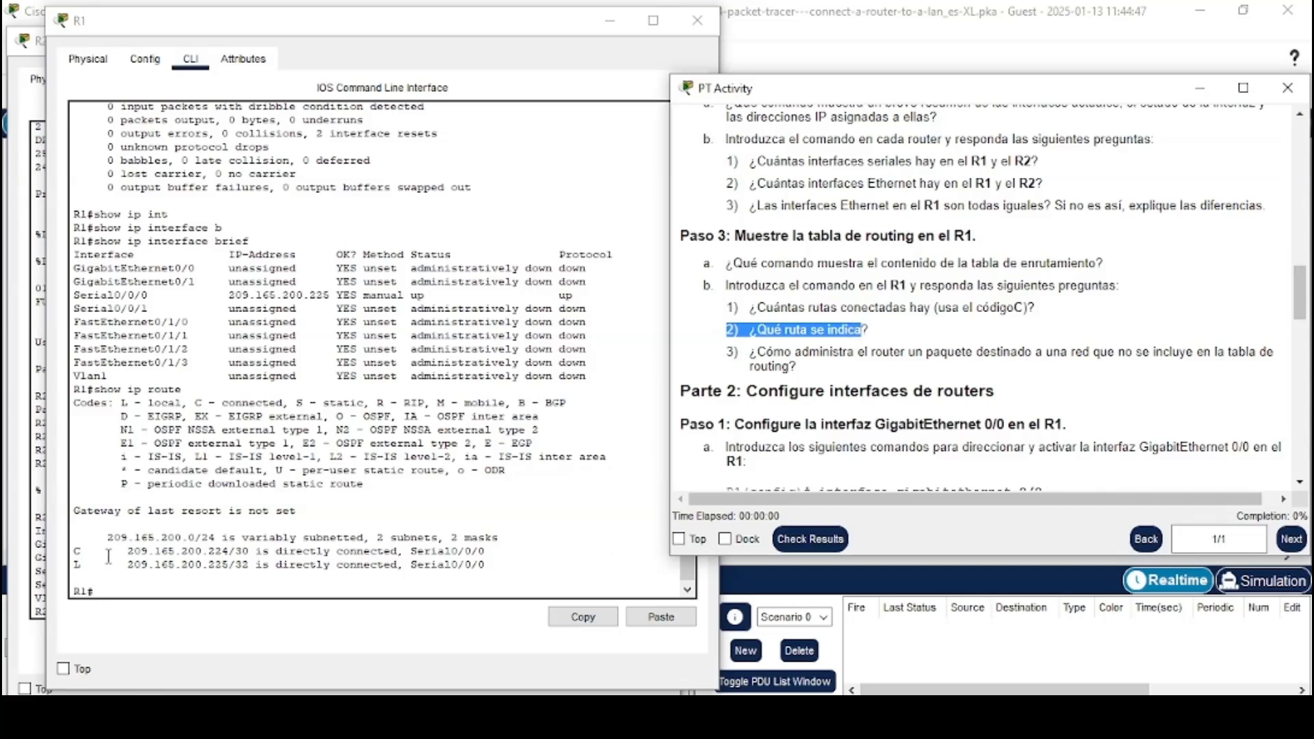
left_click_drag(108, 540, 216, 539)
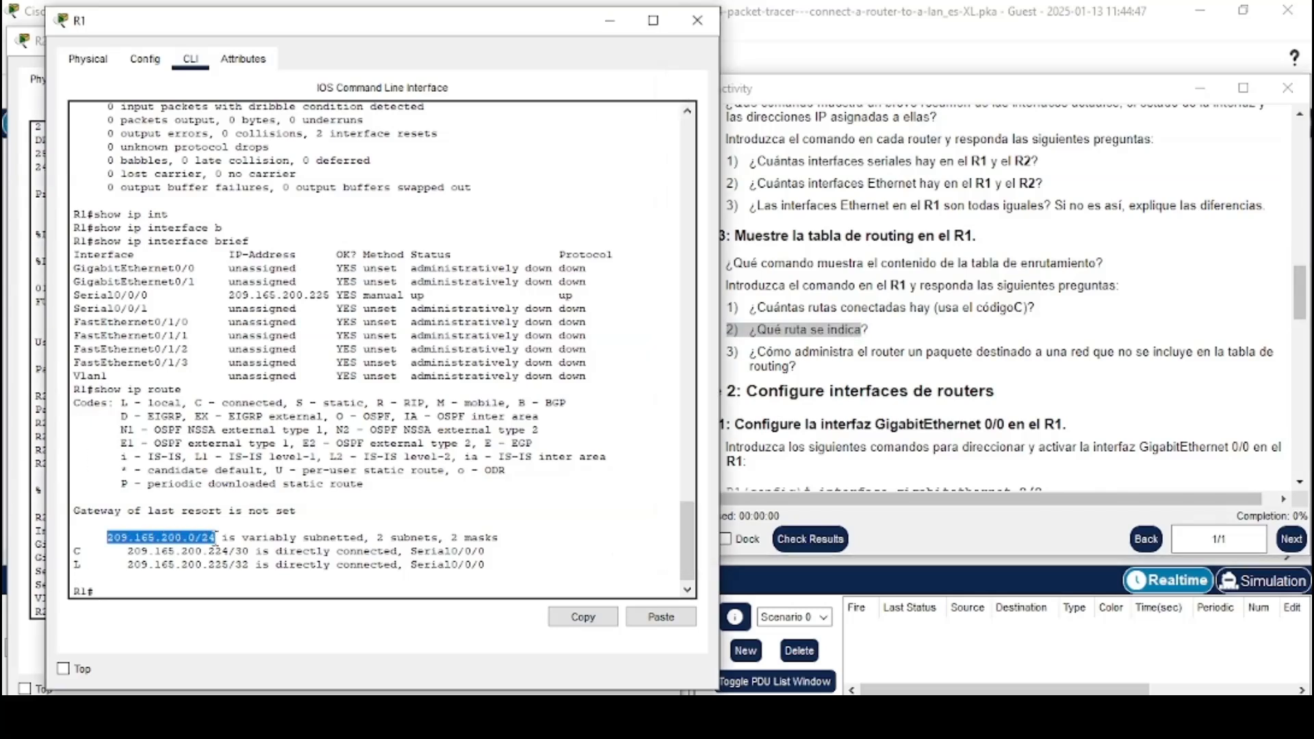
left_click_drag(127, 552, 237, 551)
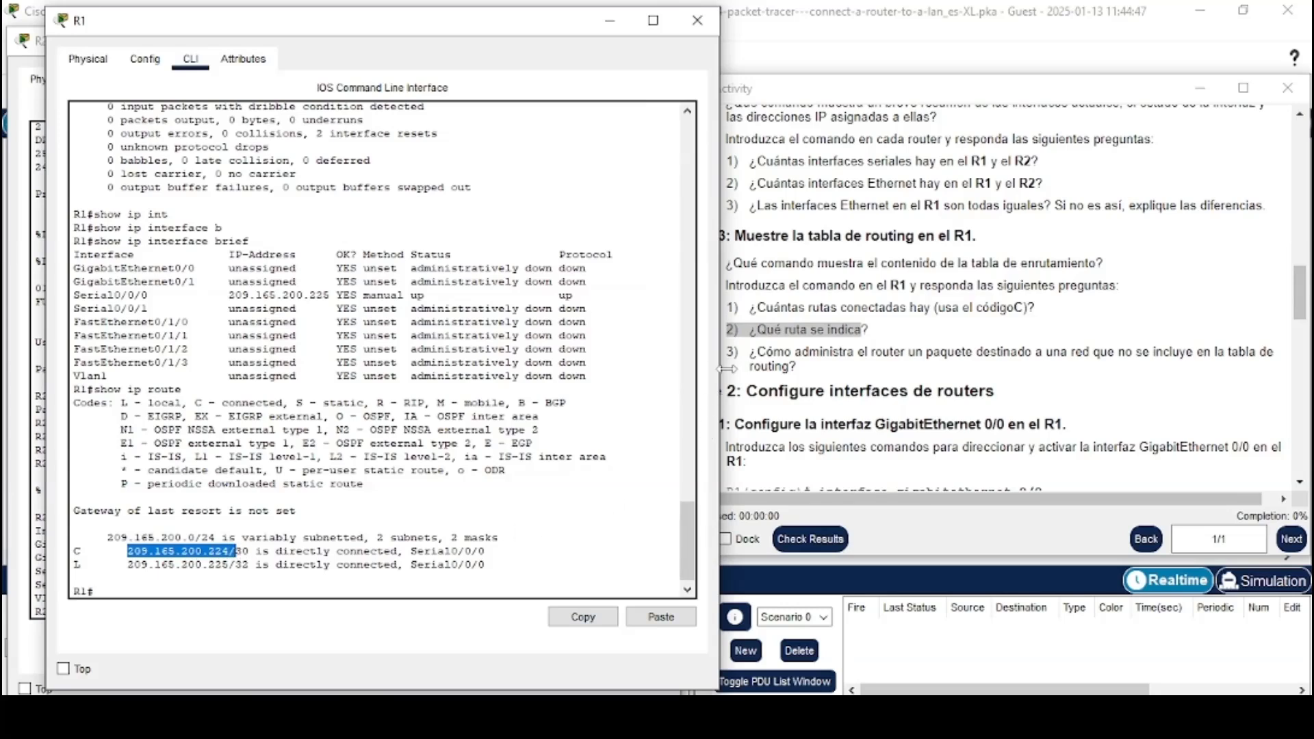
left_click_drag(731, 352, 799, 368)
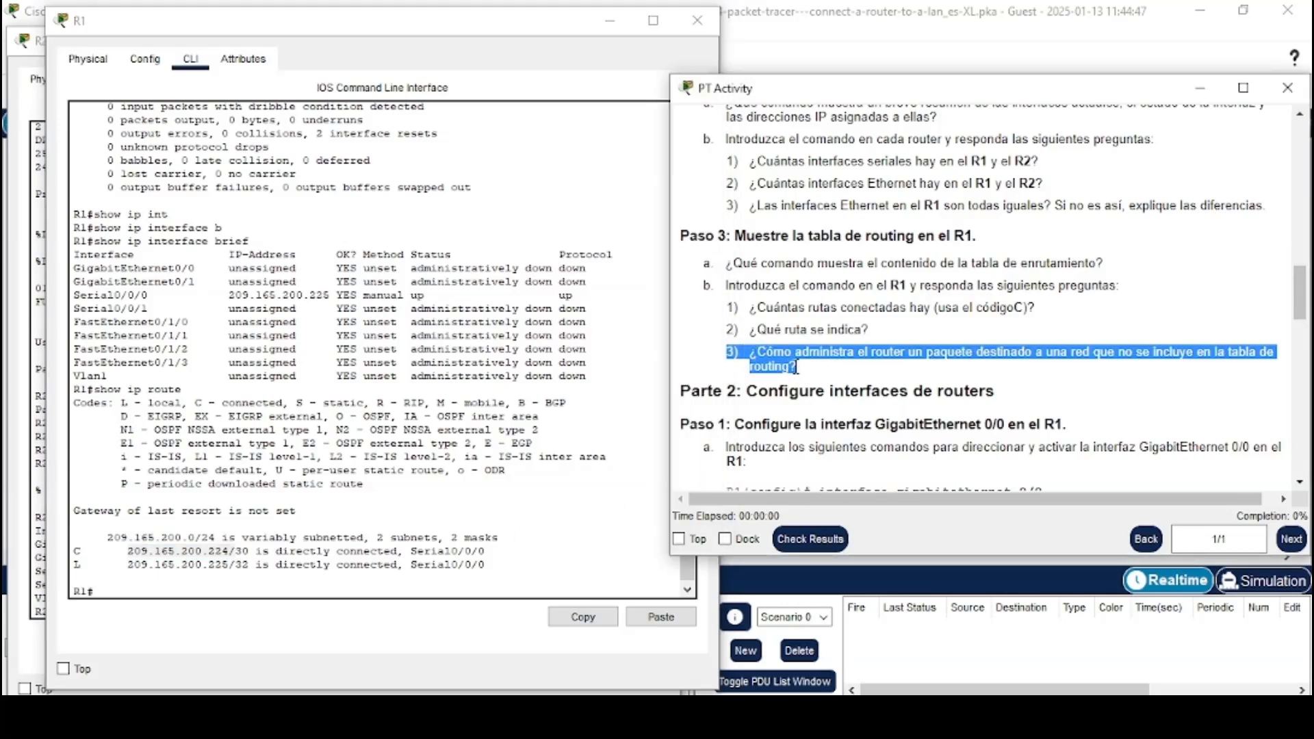
left_click(751, 390)
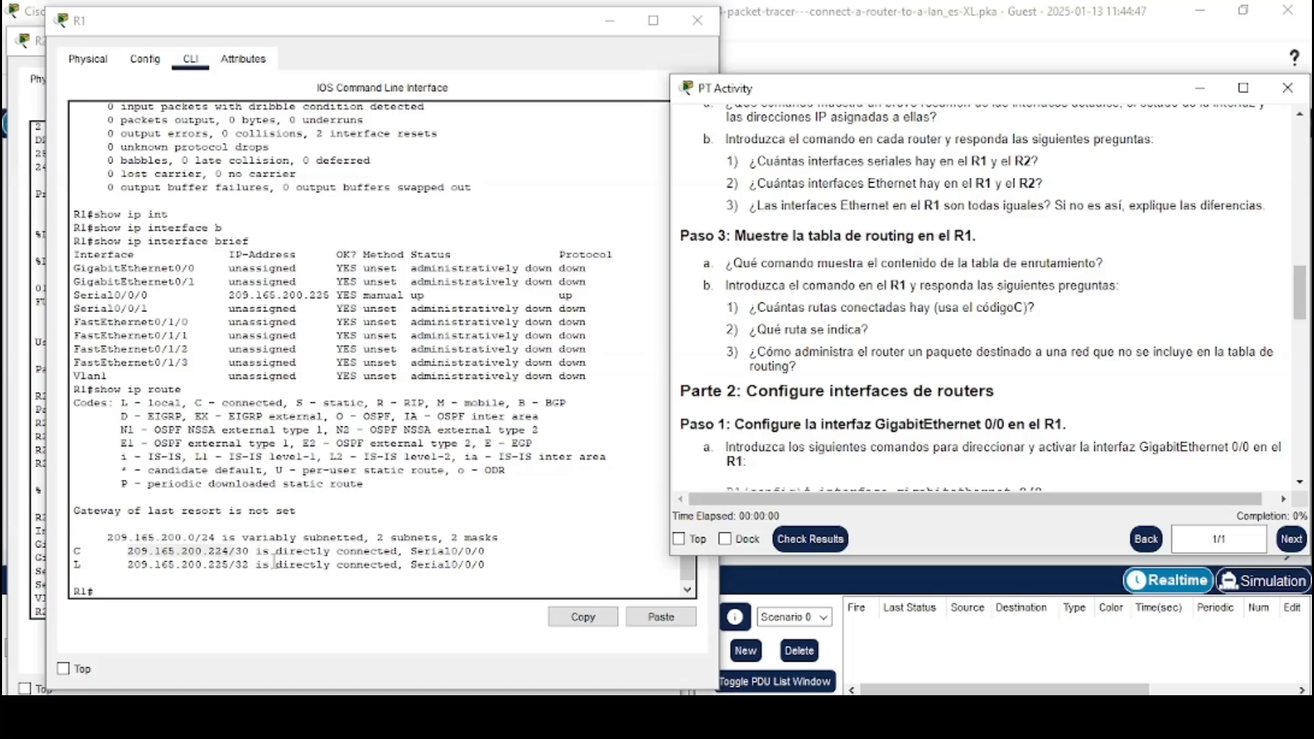
Read the GigabitEthernet 0/0 configuration instructions and enter global configuration mode on R1 with conf t
left_click_drag(682, 391, 996, 390)
scroll(897, 393, "down", 3)
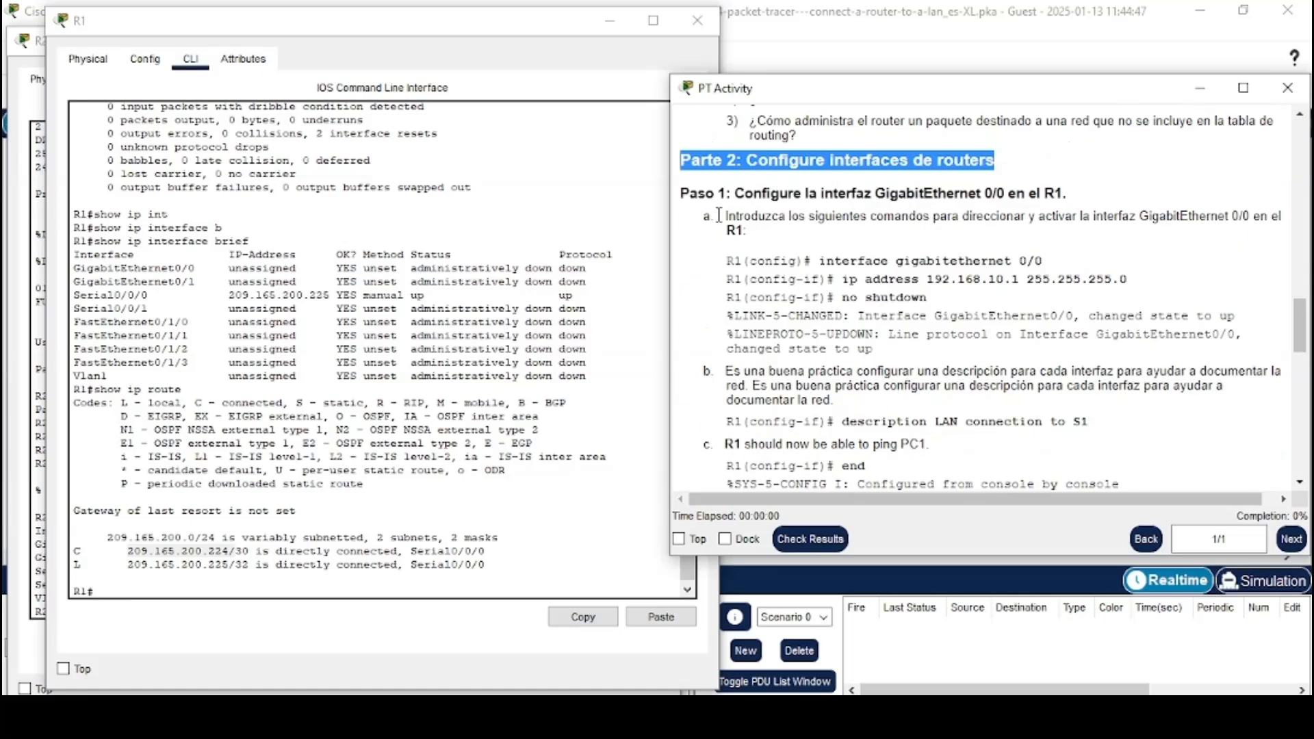
left_click_drag(683, 193, 1074, 201)
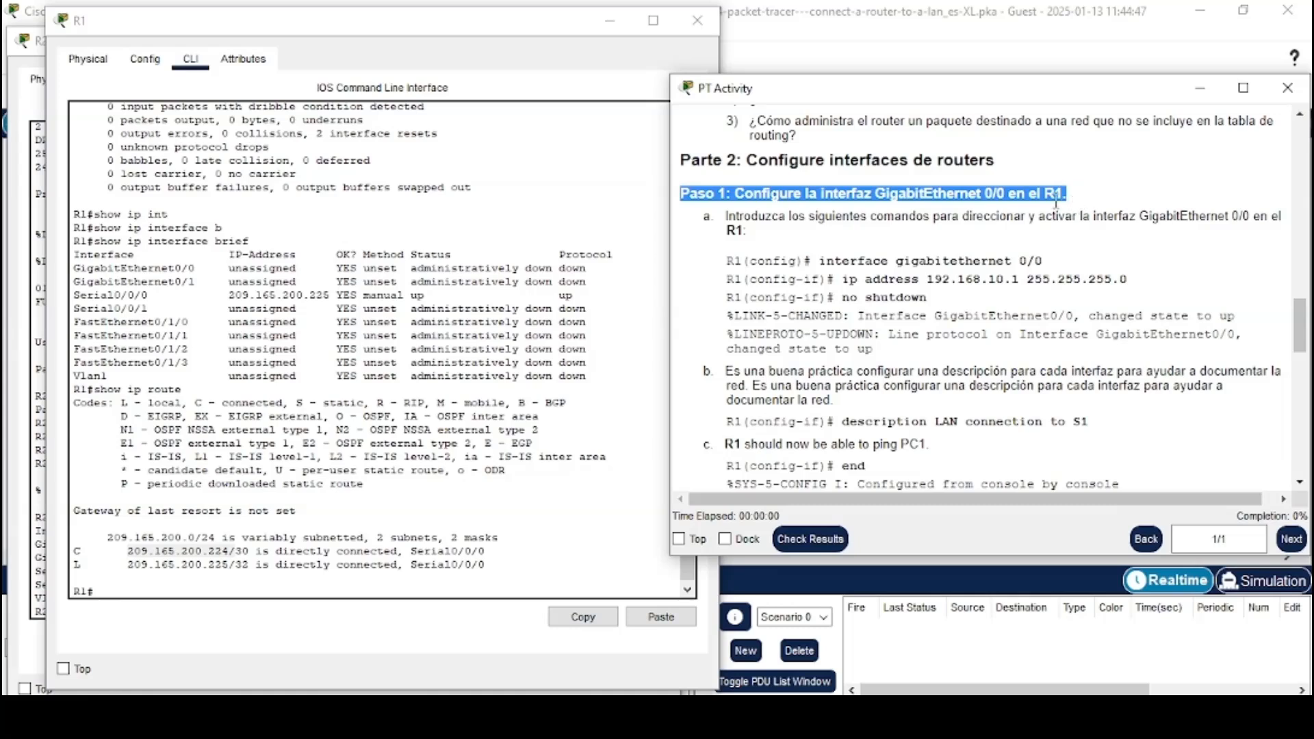
left_click_drag(736, 216, 771, 237)
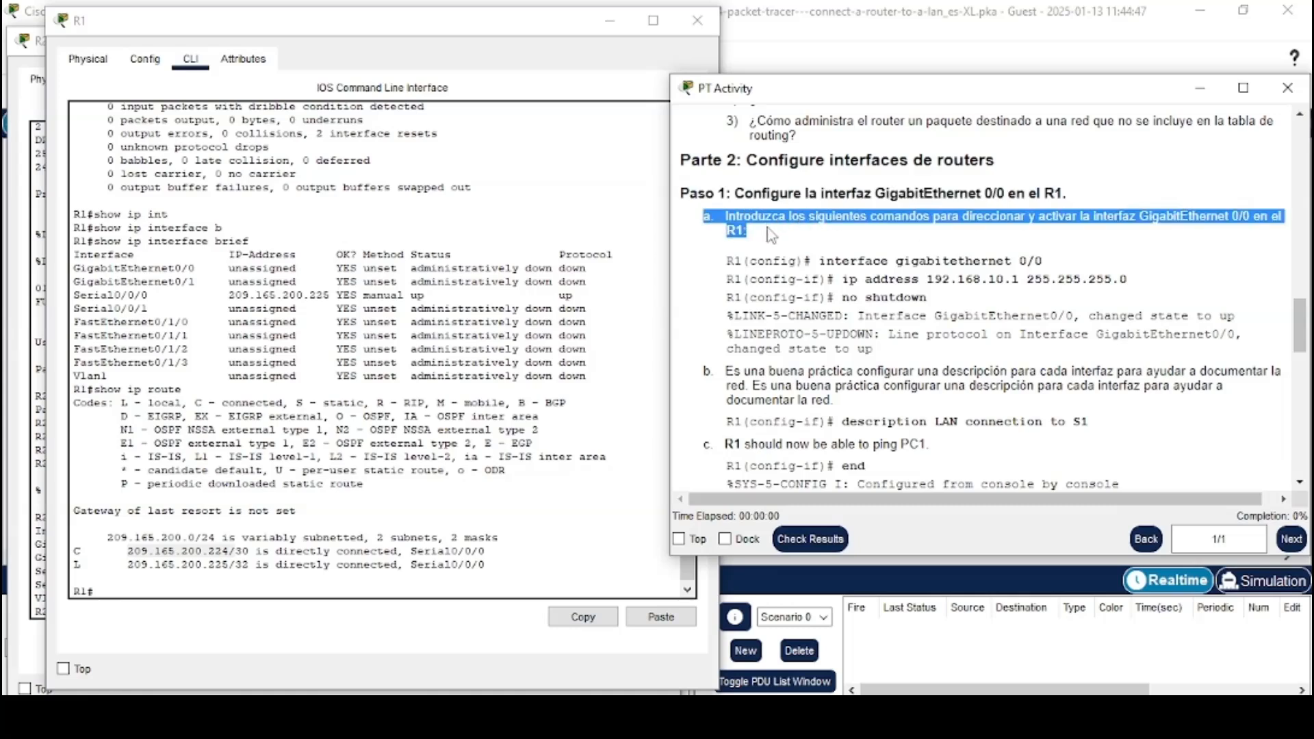
left_click(772, 238)
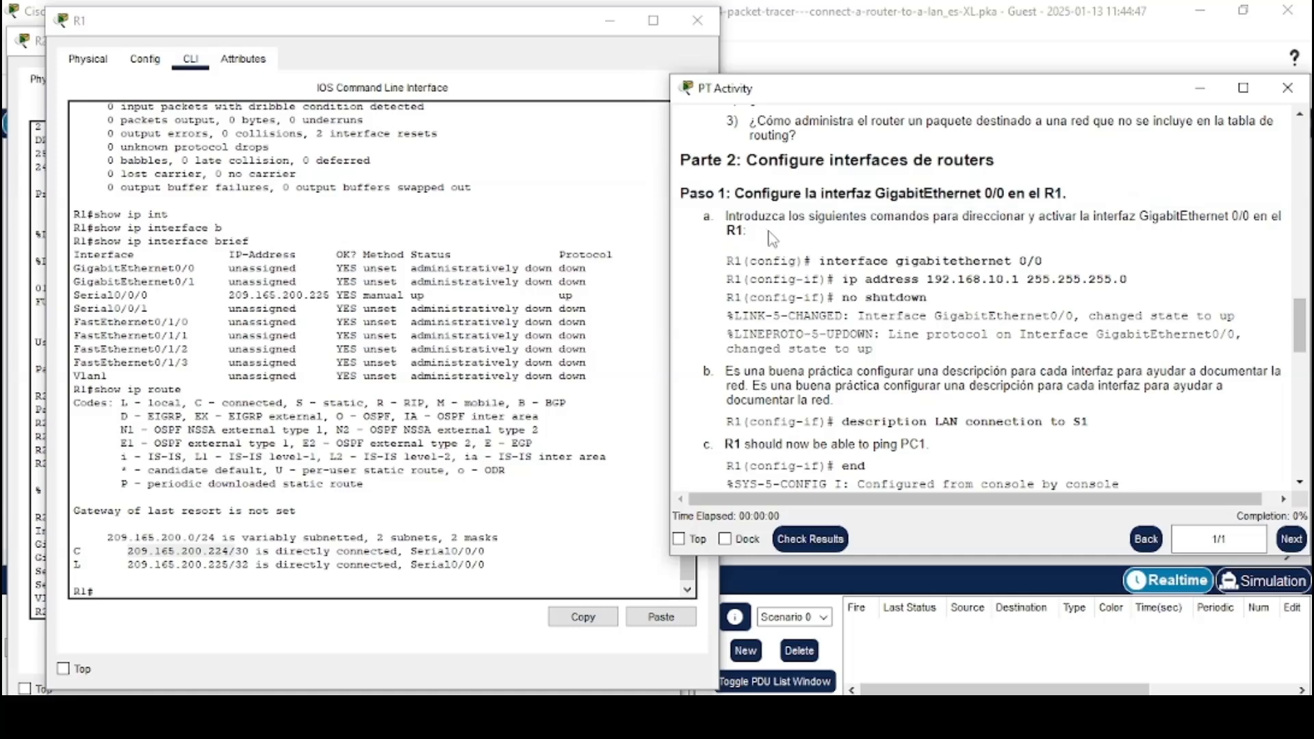
scroll(772, 237, "down", 1)
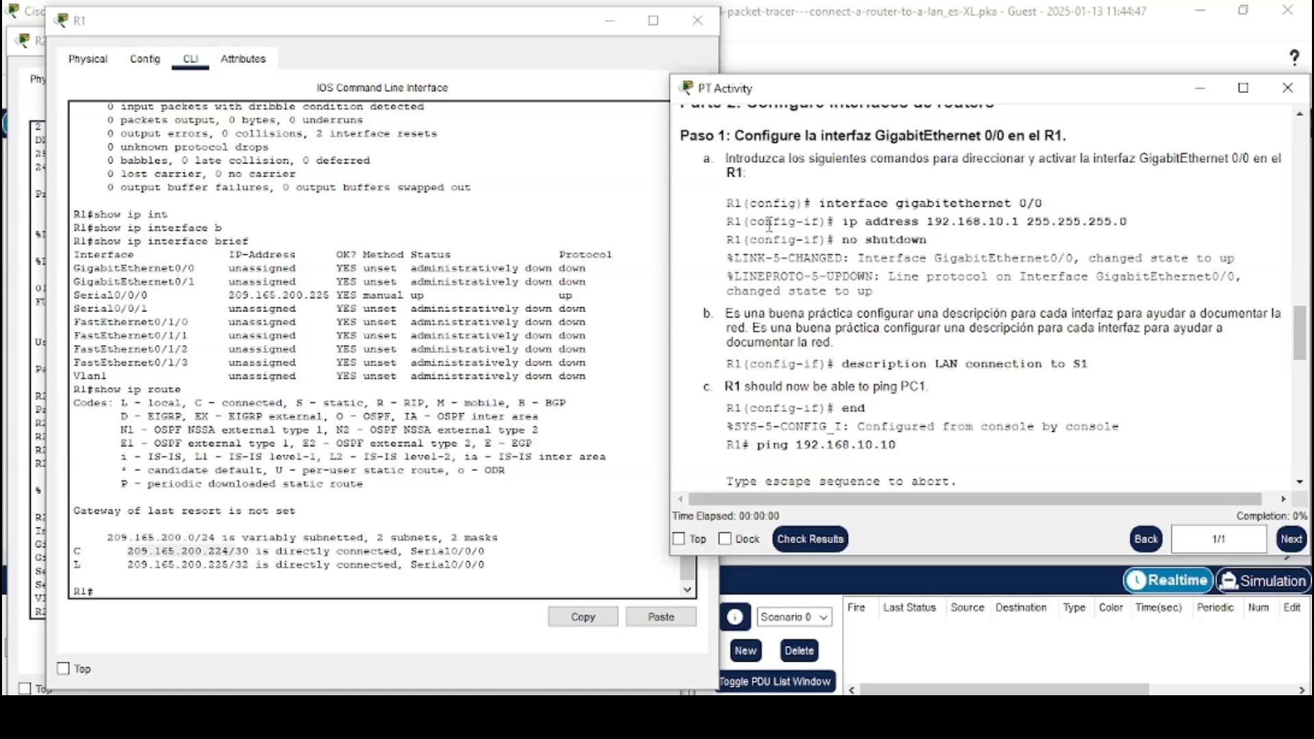
left_click(330, 591)
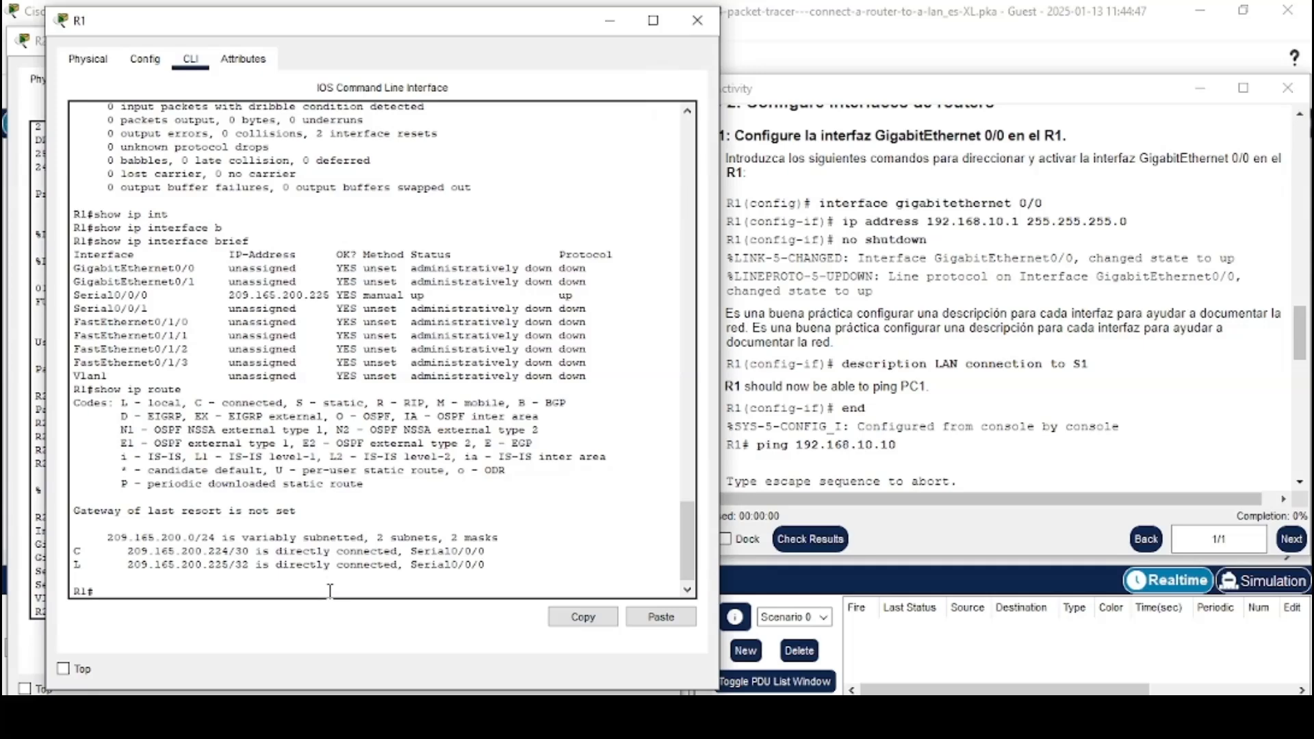
type("conf t")
key("Return")
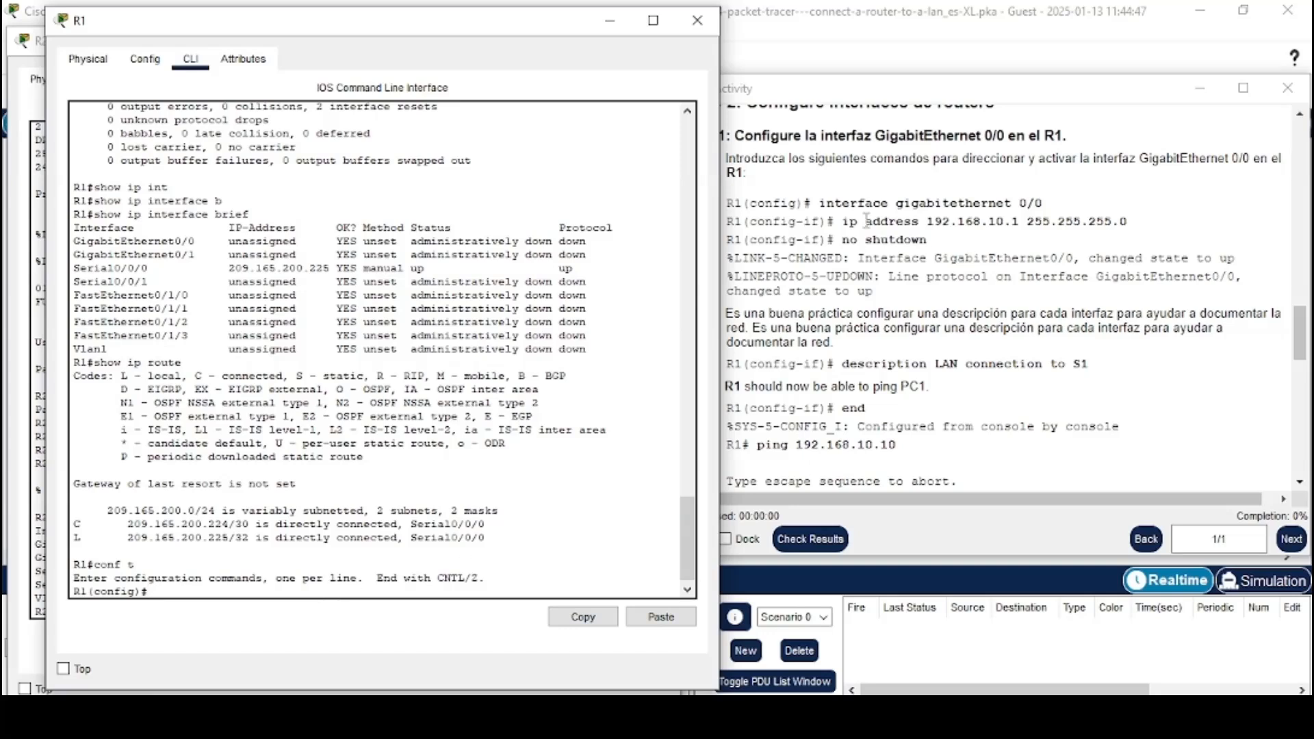
Enter interface configuration for GigabitEthernet 0/0 on R1 by copying the command from the instructions into the CLI
left_click_drag(819, 202, 1041, 203)
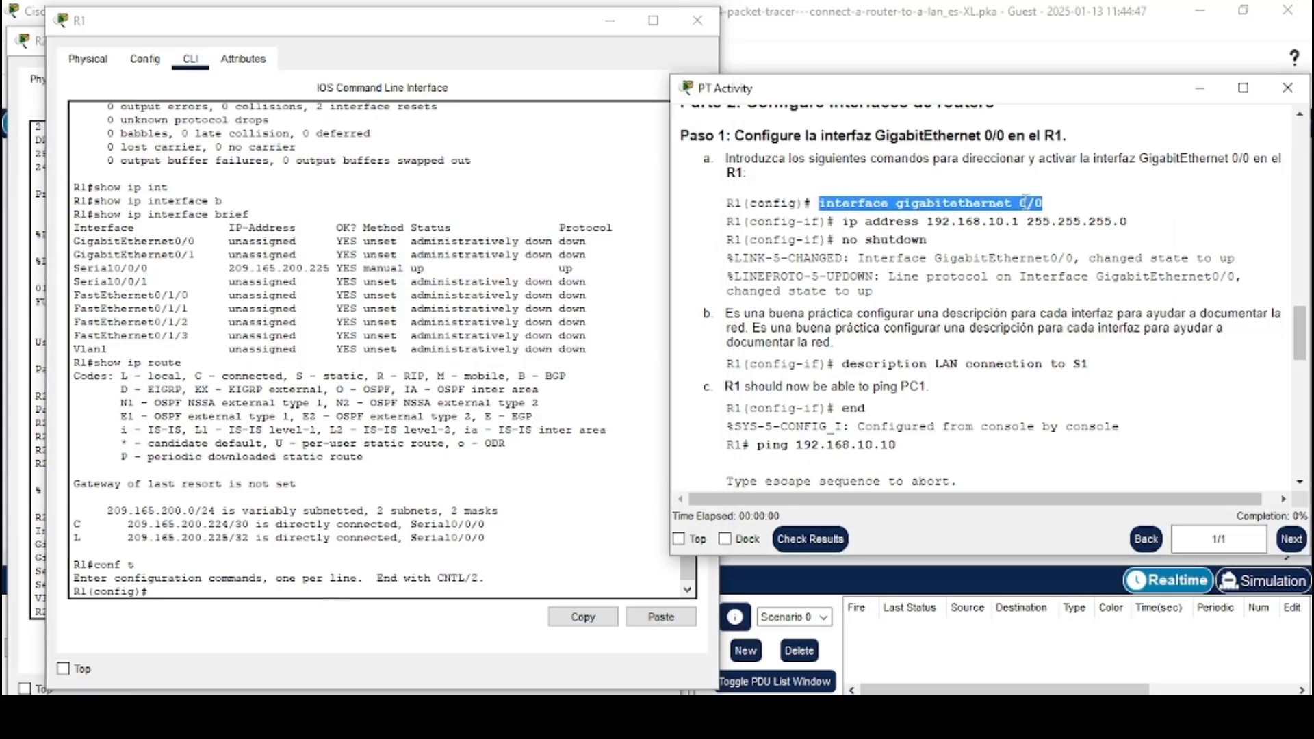
right_click(1024, 203)
left_click(1048, 214)
left_click(354, 587)
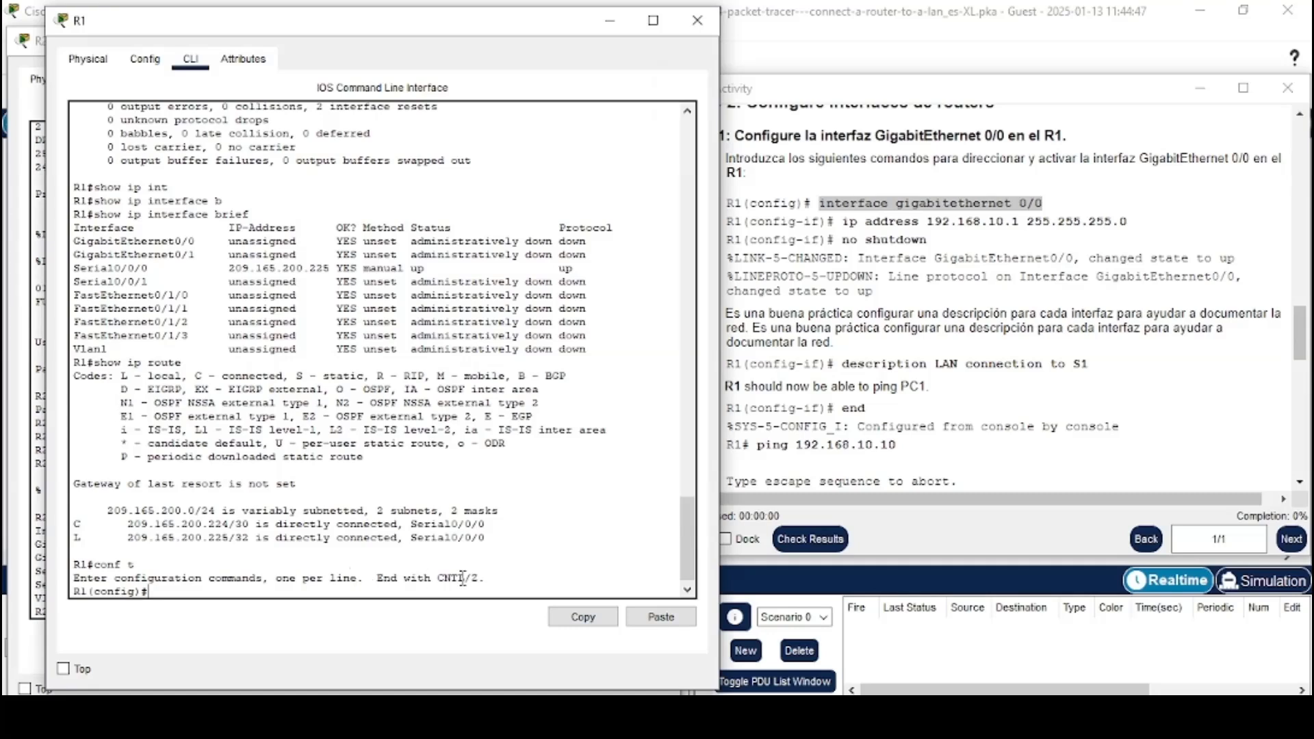
left_click(647, 616)
key("Return")
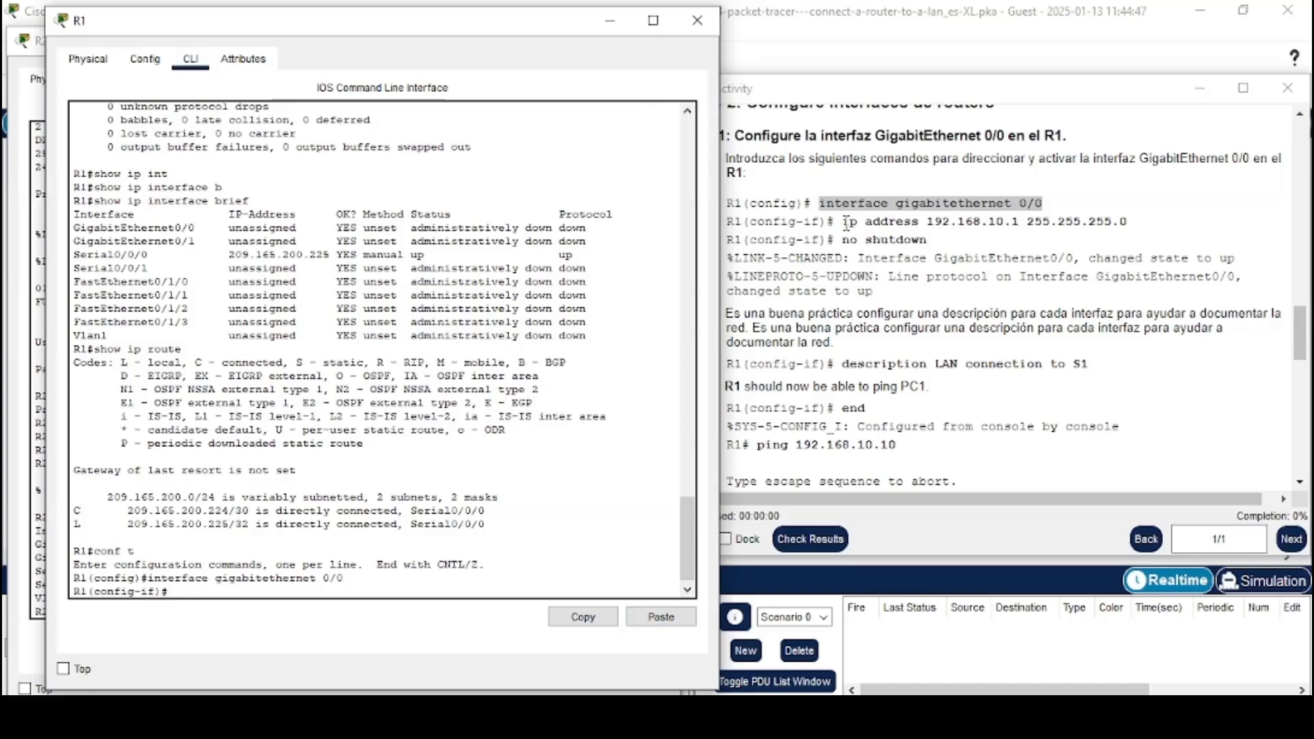
Assign IP address 192.168.10.1 with mask 255.255.255.0 to GigabitEthernet 0/0
left_click_drag(843, 221, 1092, 218)
right_click(1093, 217)
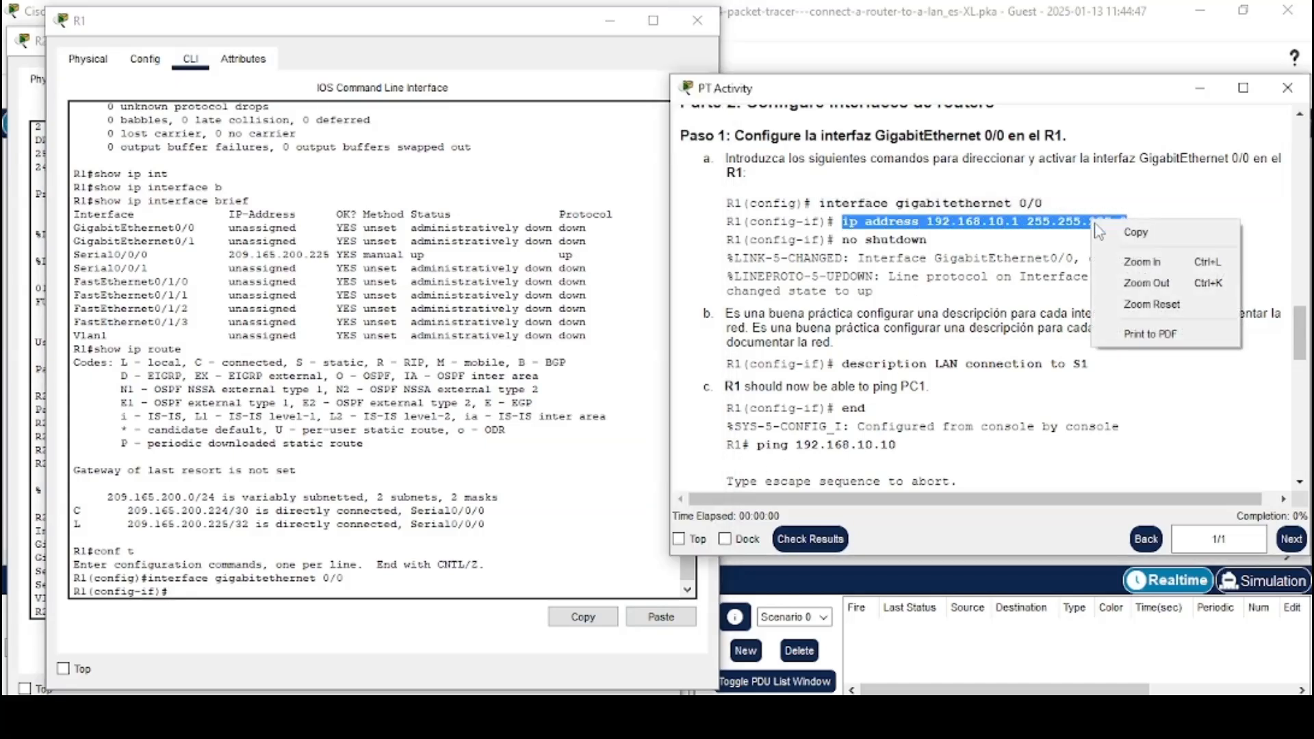
left_click(1164, 233)
left_click(367, 588)
left_click(635, 618)
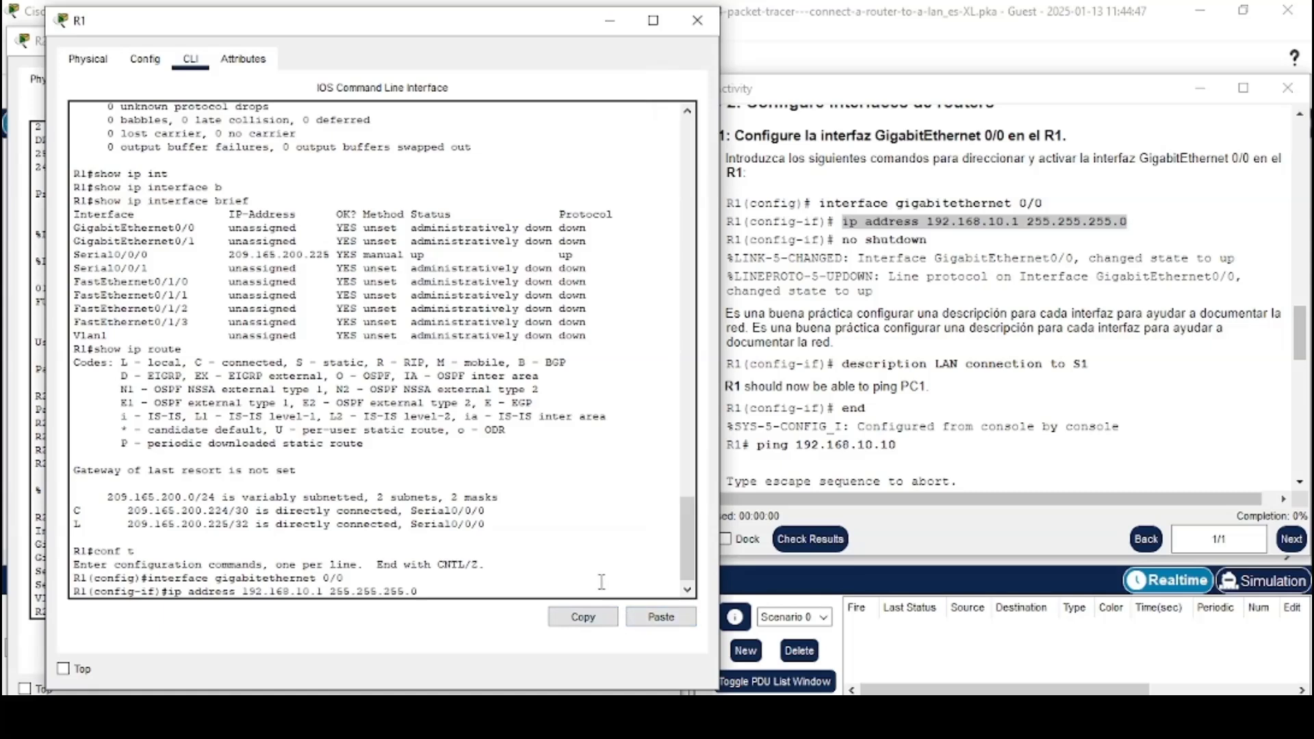
key("Return")
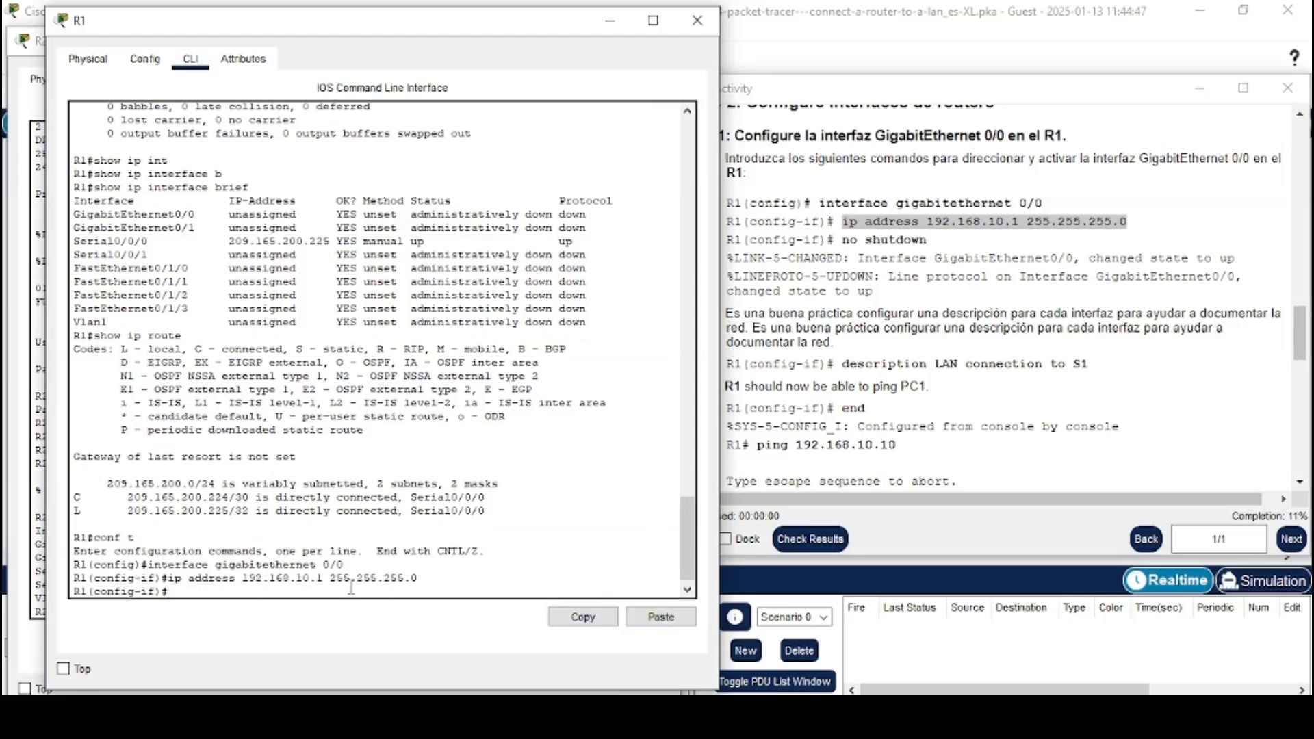
Activate the GigabitEthernet 0/0 interface with no shutdown
type("no shuw")
key("Tab")
key("BackSpace")
key("Tab")
key("Return")
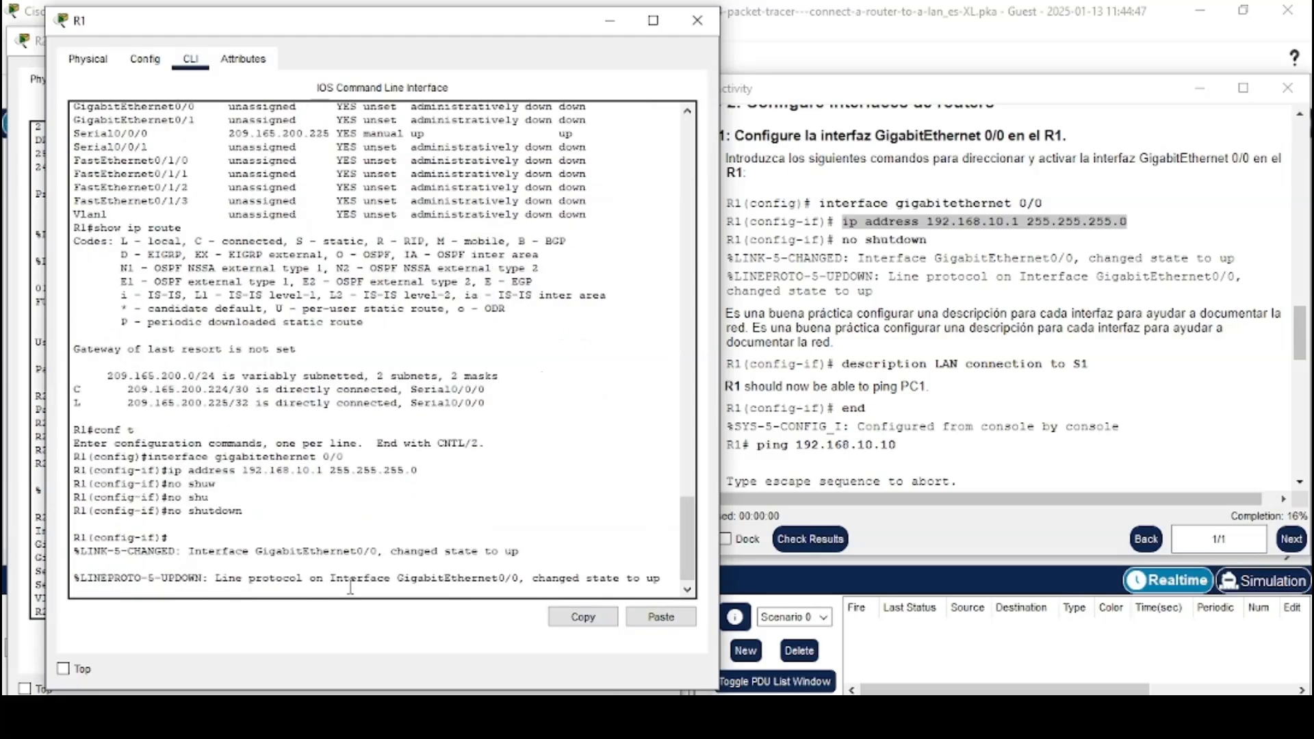
key("Return")
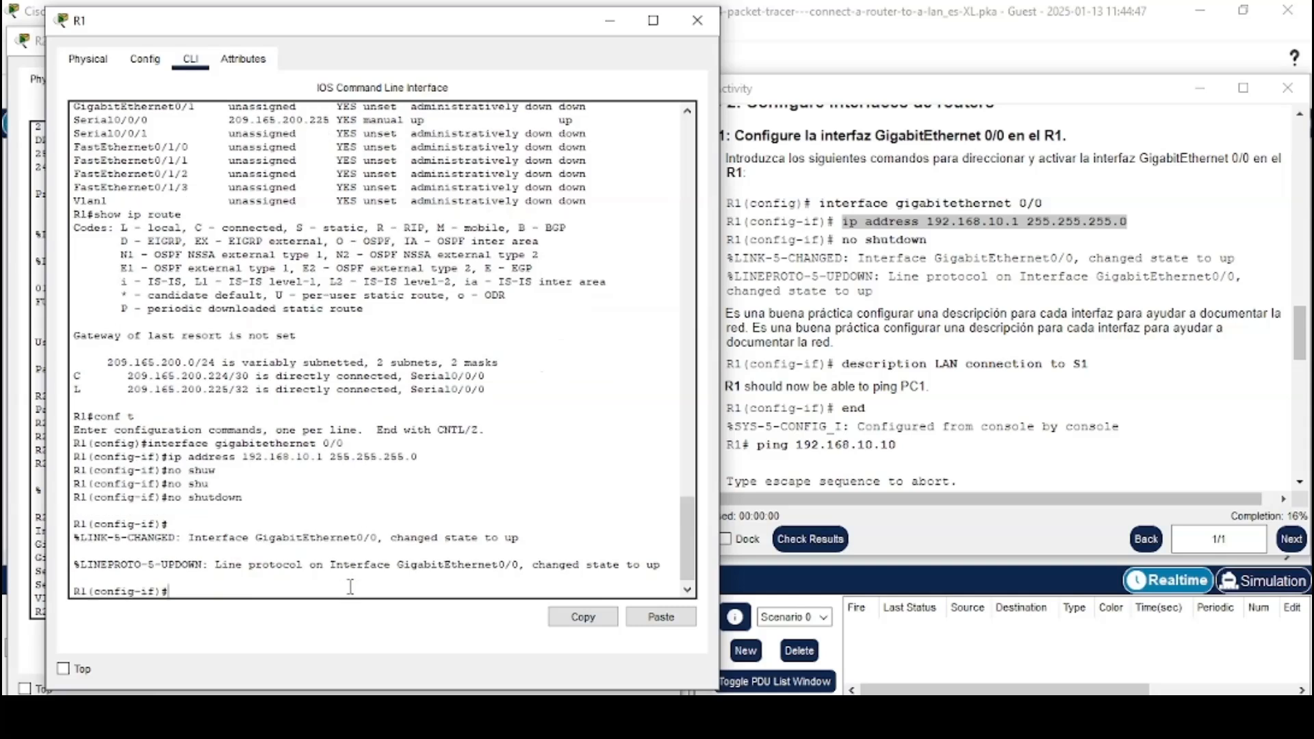
Add the description LAN connection to S1 to GigabitEthernet 0/0 by copying it from the instructions
left_click_drag(703, 313, 838, 345)
left_click(837, 350)
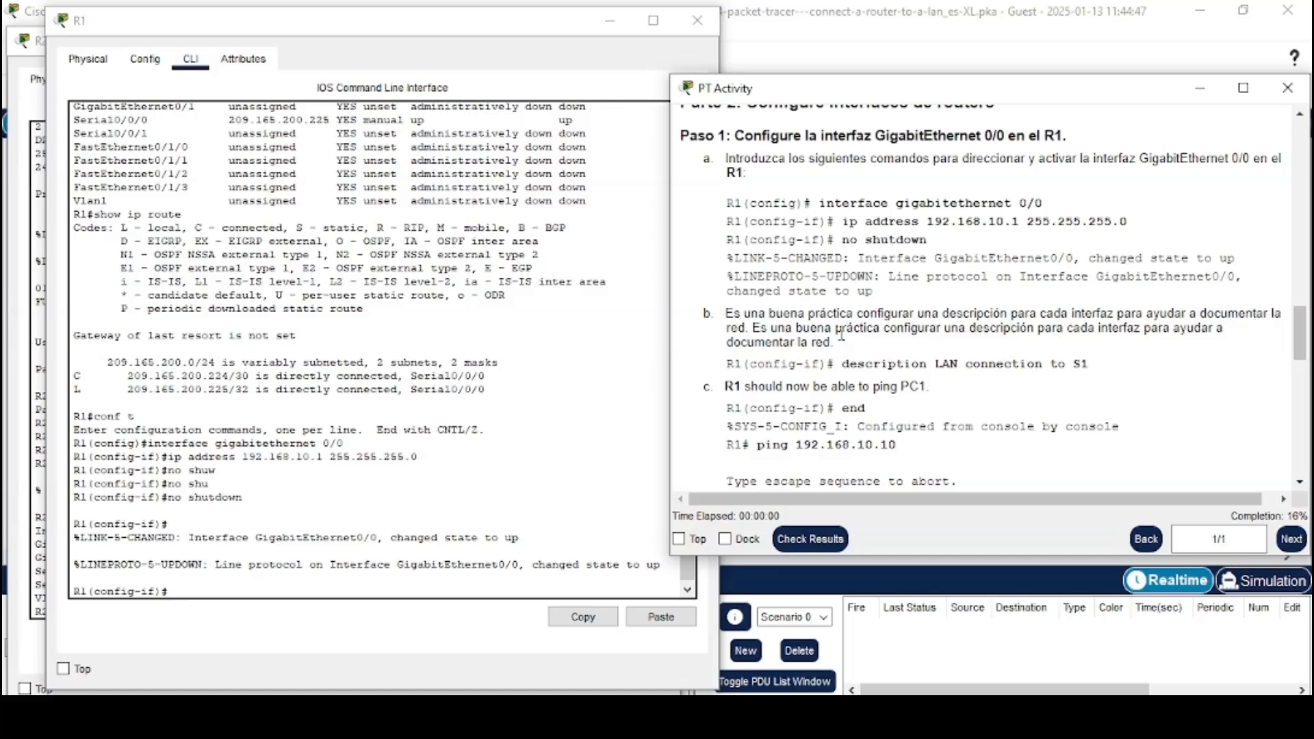
scroll(842, 336, "down", 3)
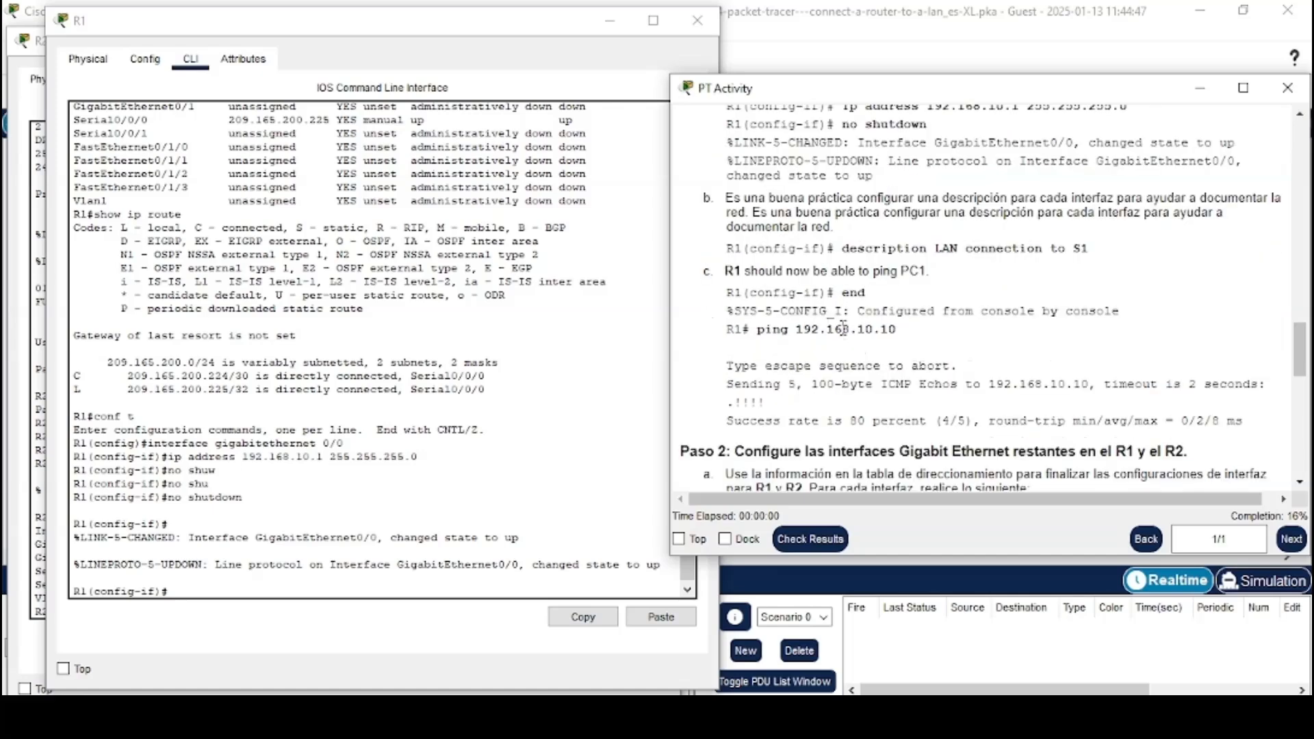
left_click_drag(846, 247, 1092, 252)
right_click(1063, 252)
left_click(1102, 263)
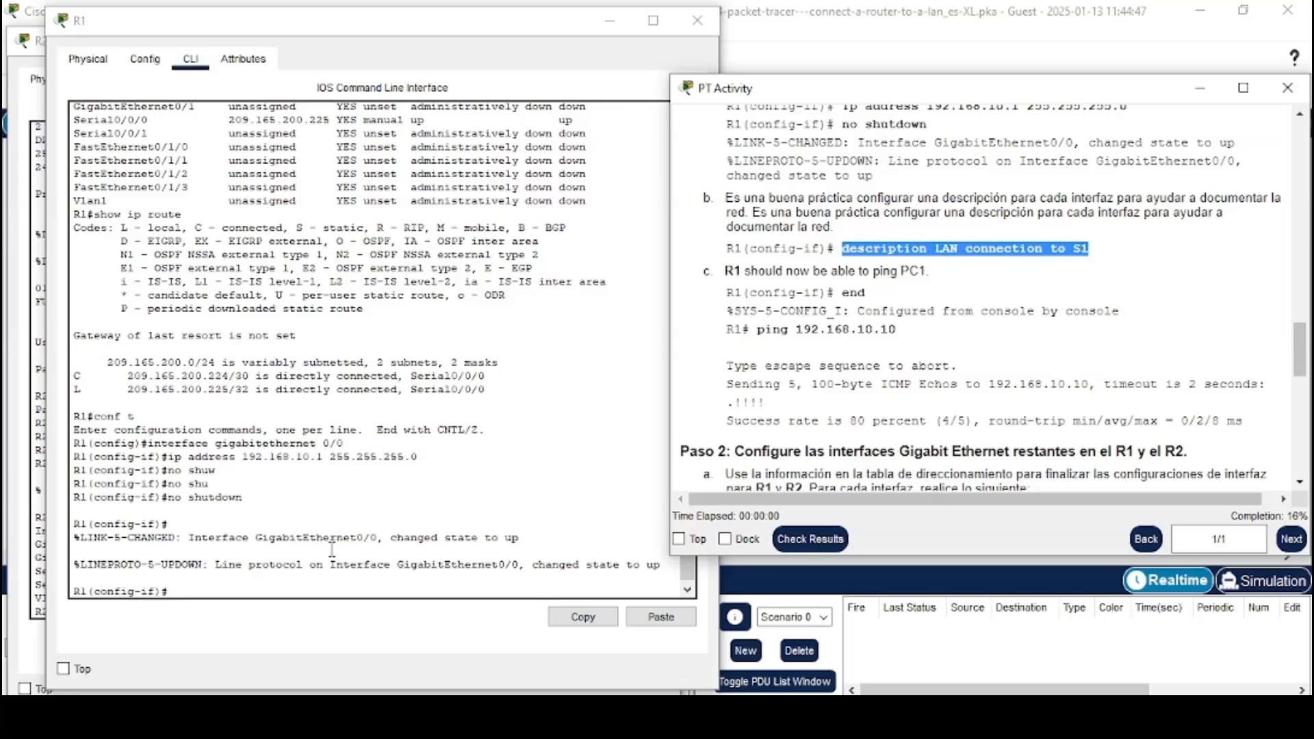
right_click(296, 583)
left_click(357, 623)
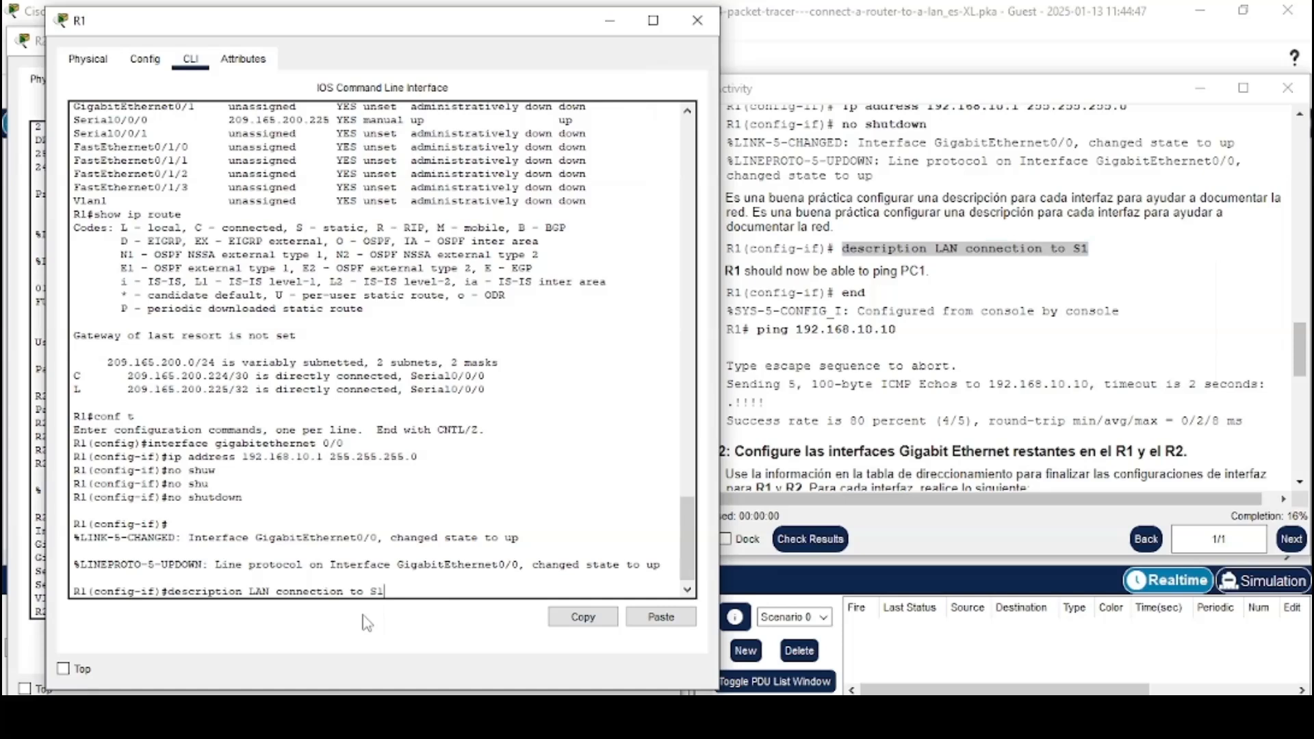
key("Return")
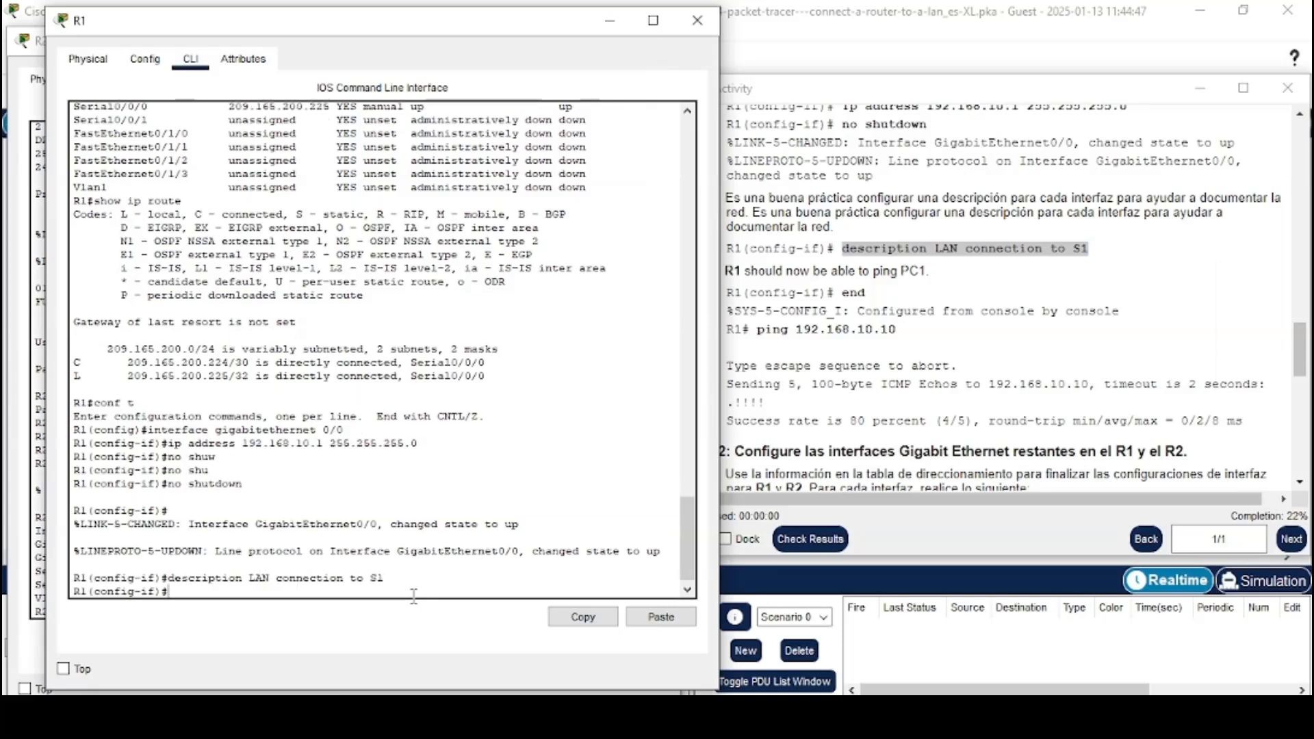
Leave configuration mode on R1 with end
left_click_drag(704, 271, 926, 288)
left_click(926, 288)
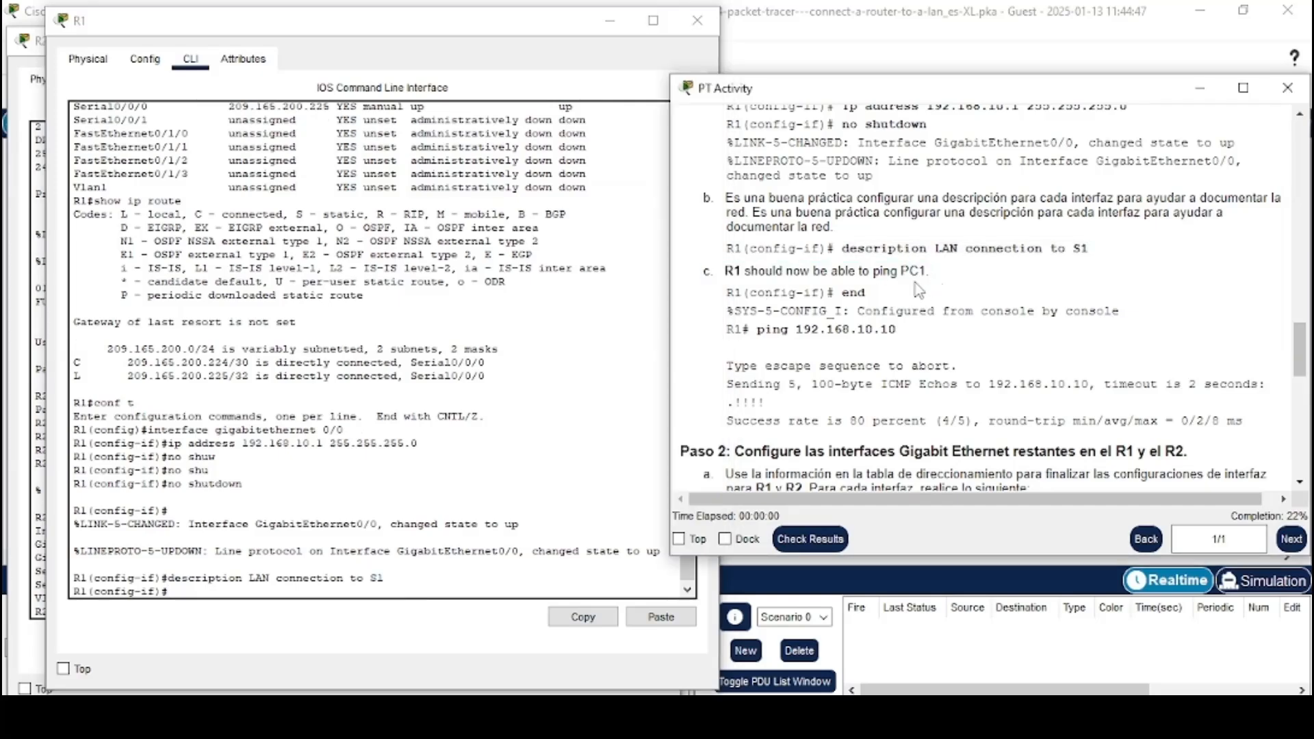
scroll(920, 286, "down", 1)
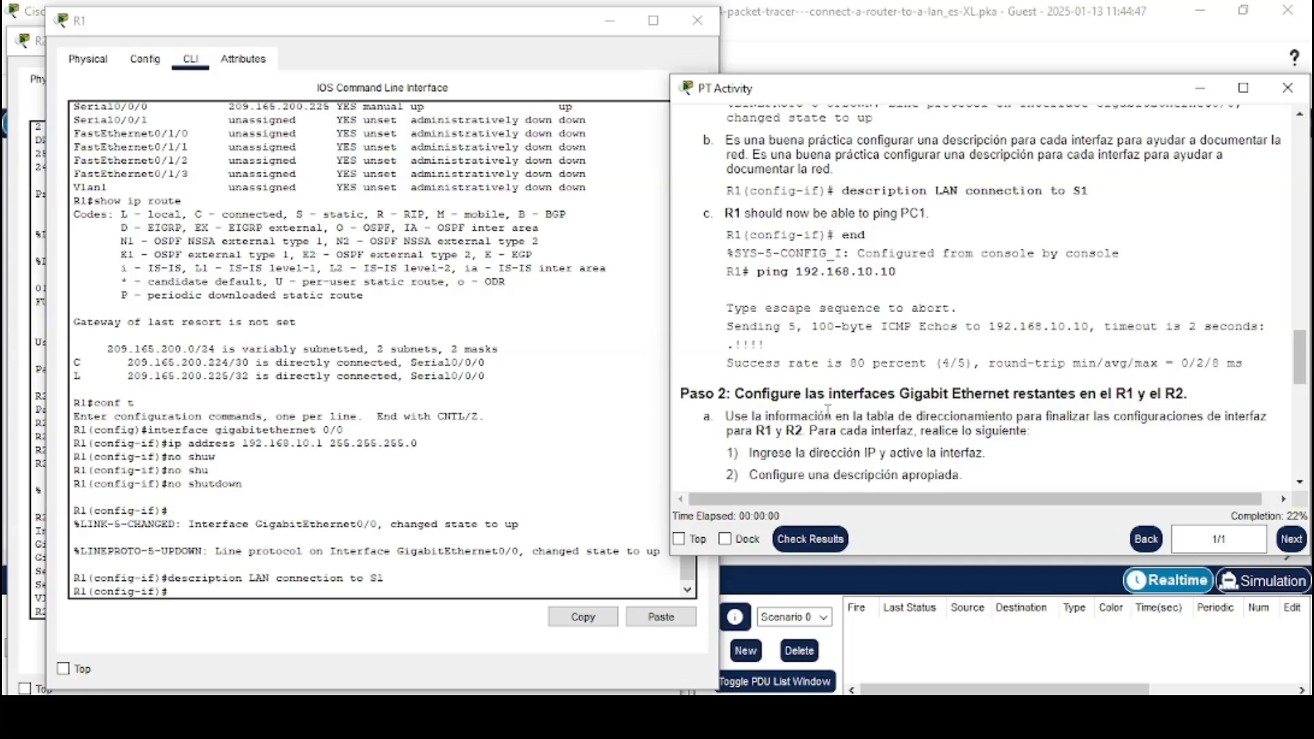
left_click(272, 591)
type("end")
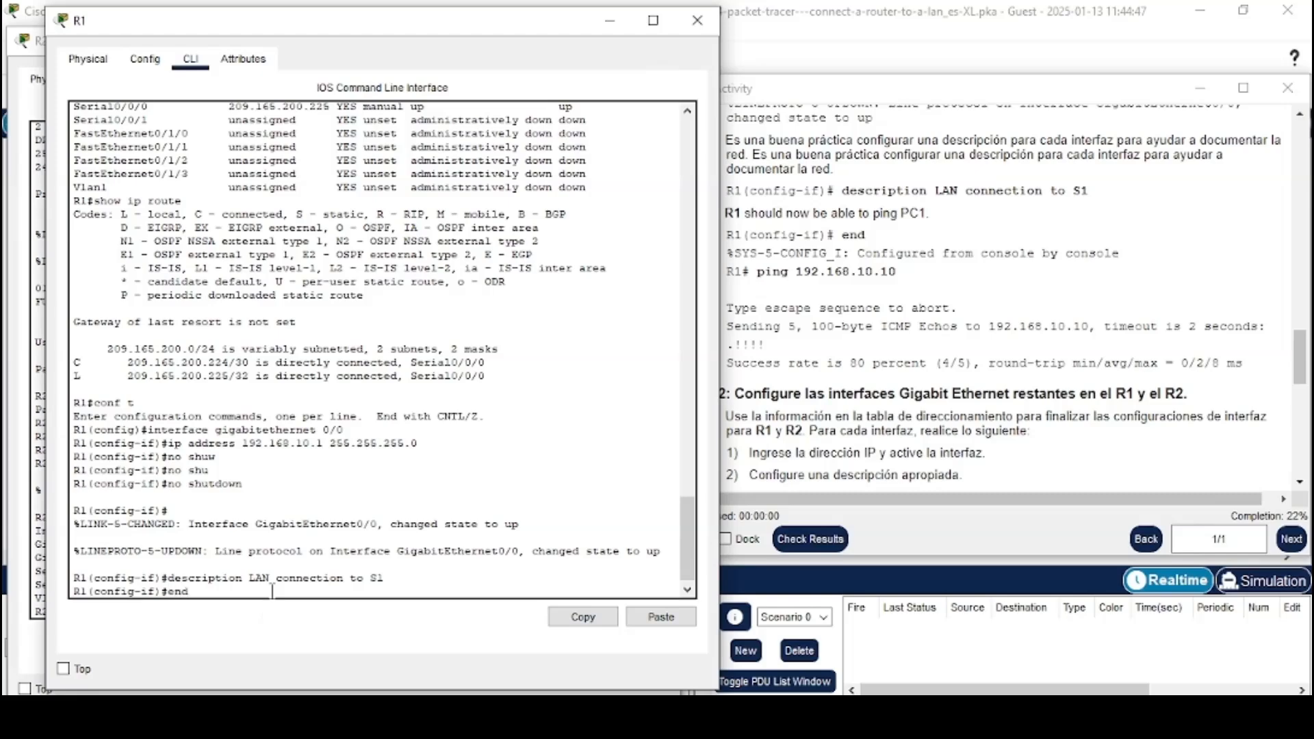
key("Return")
key("Return")
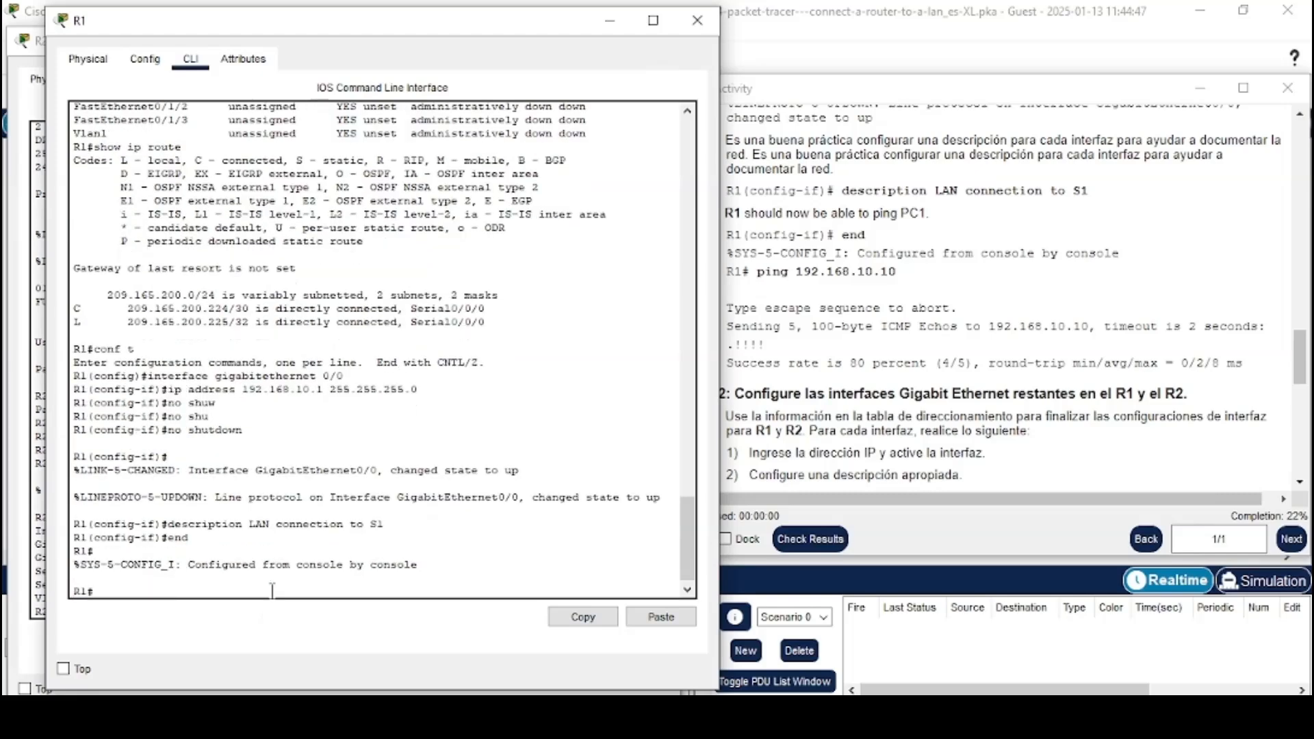
Ping PC1 at 192.168.10.10 from R1
type("ping 192.168.10.10")
key("Return")
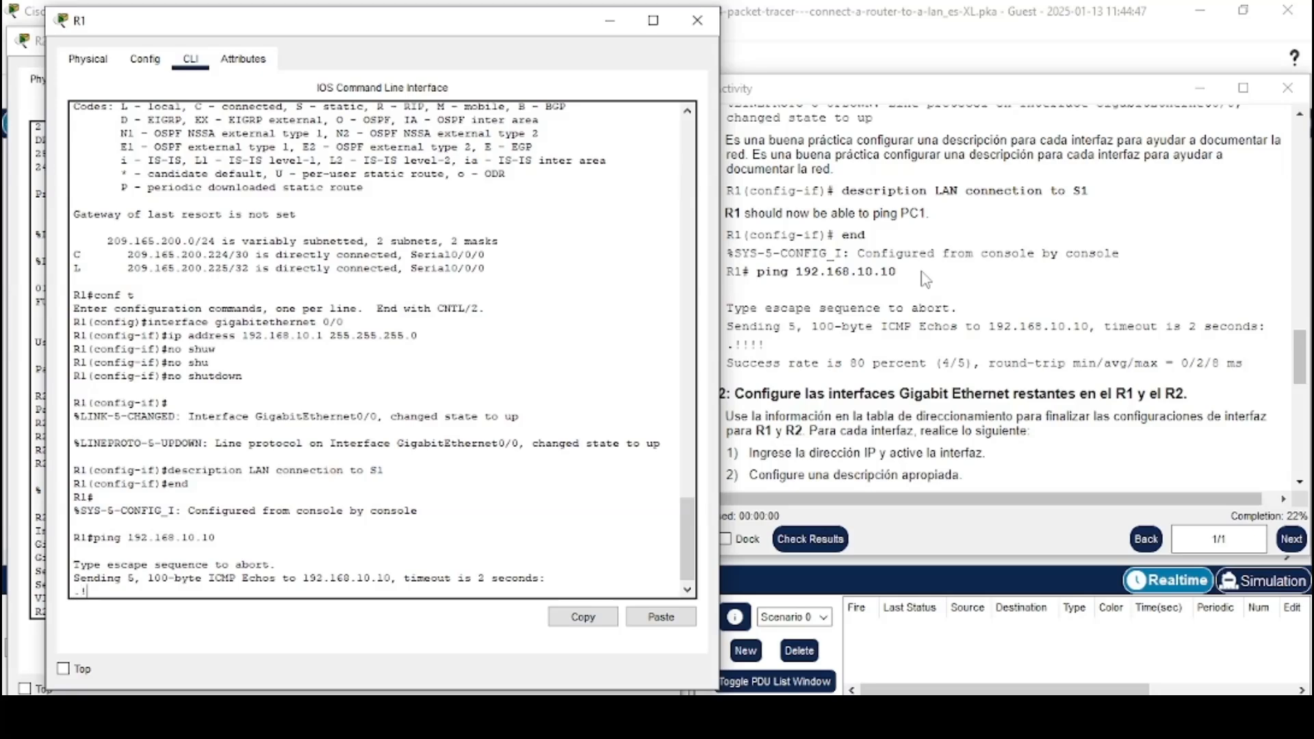
Read the Step 2 instructions and review the addressing table for the remaining R1 and R2 interfaces
left_click(925, 279)
scroll(925, 279, "down", 4)
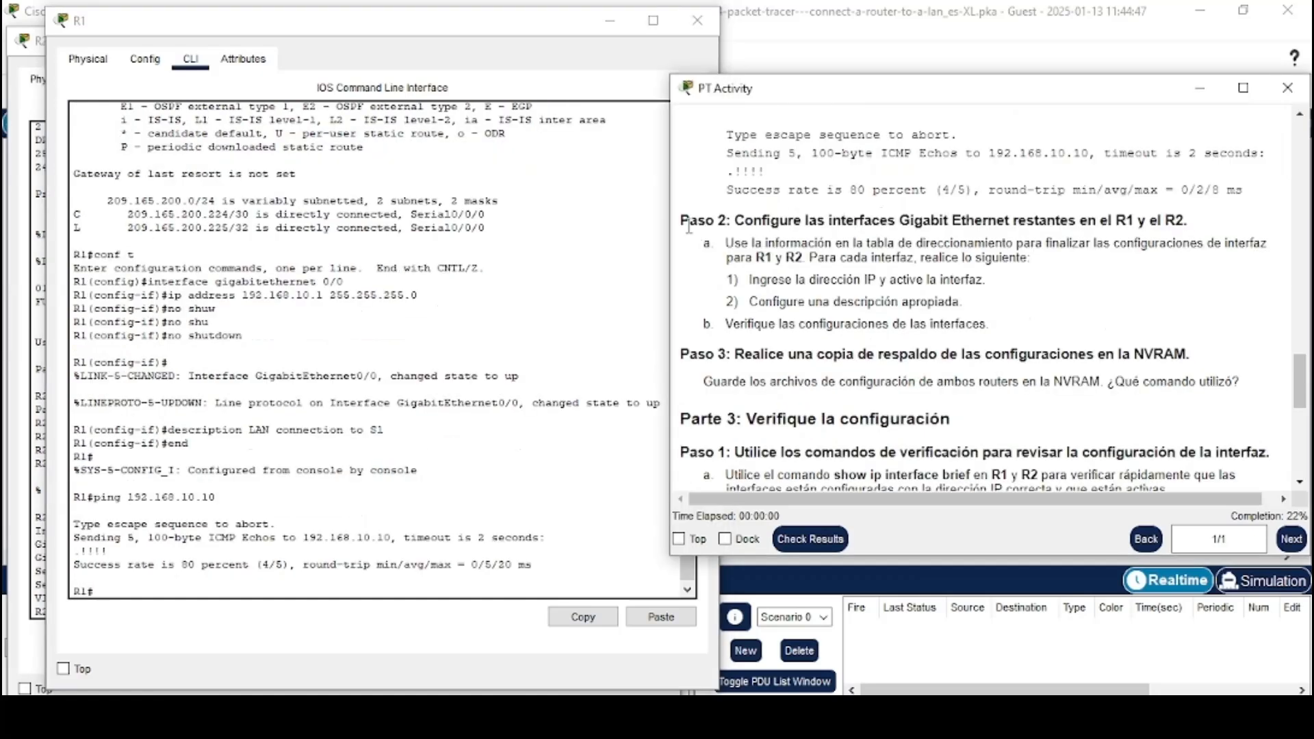
left_click_drag(690, 220, 1195, 223)
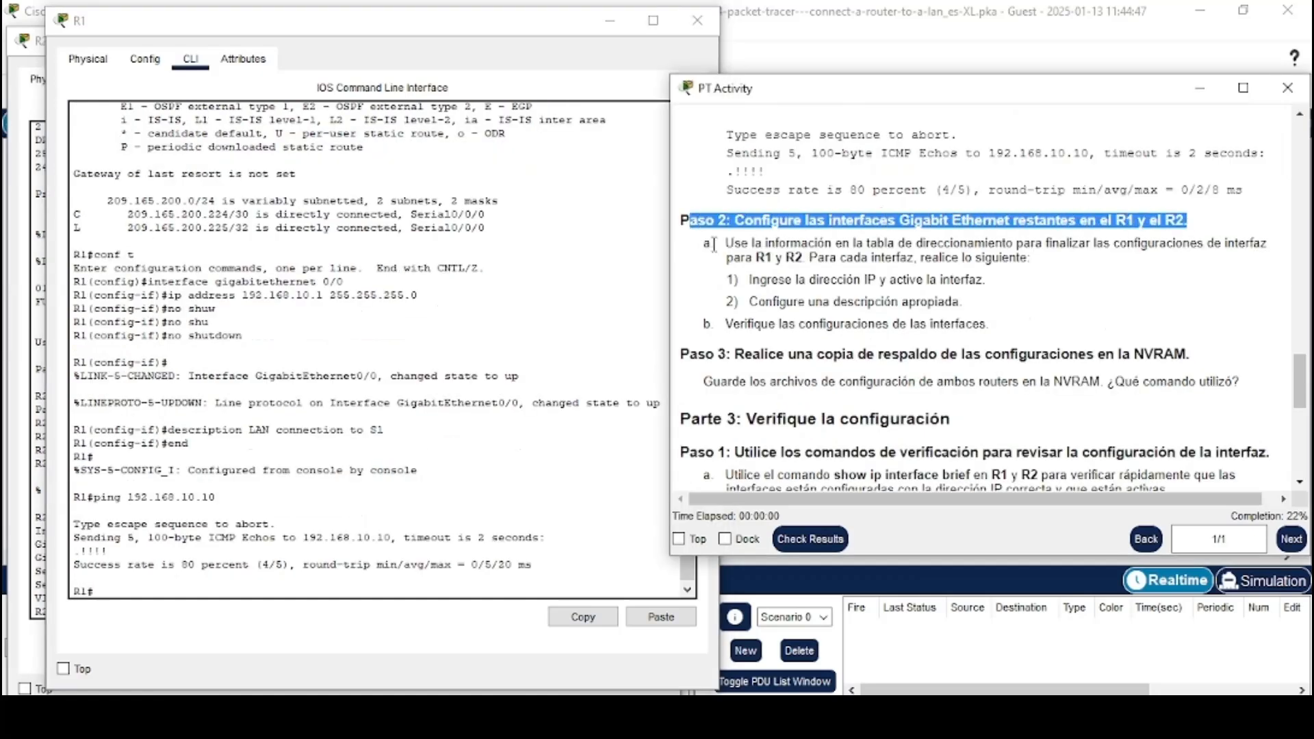
left_click_drag(705, 243, 1040, 265)
left_click(1041, 265)
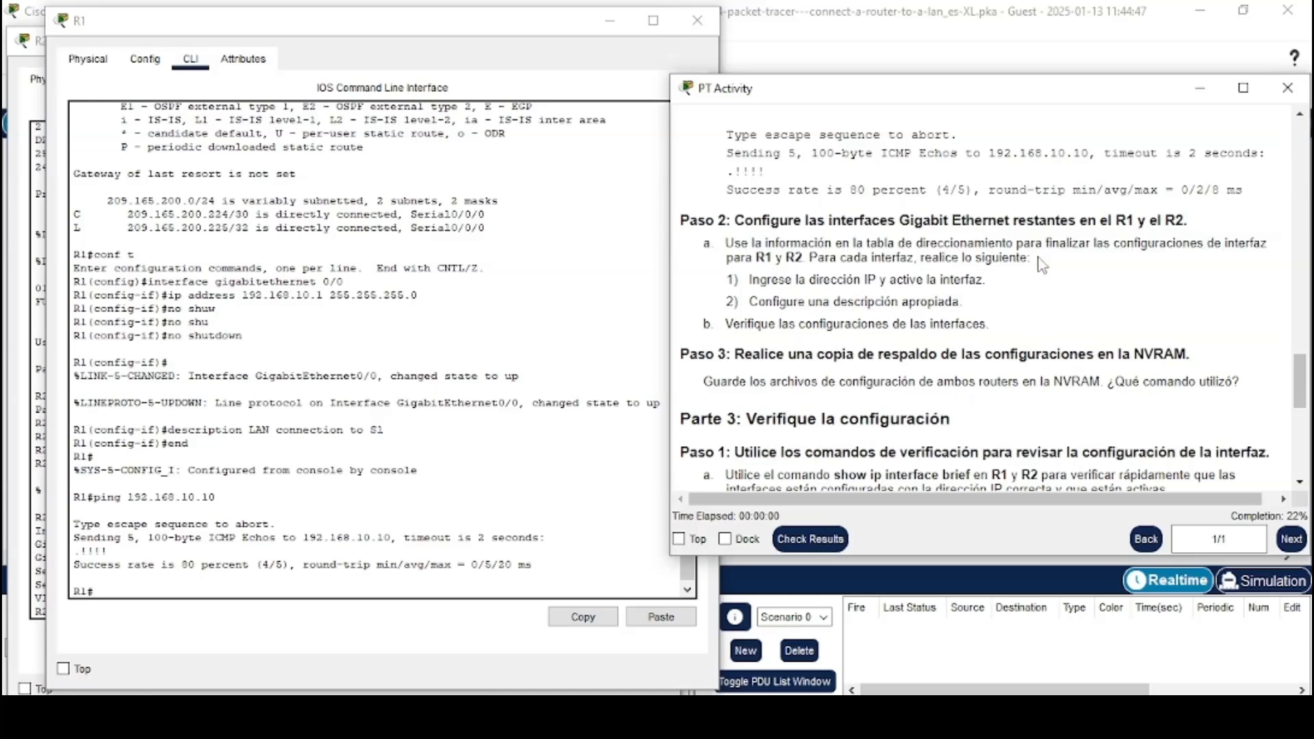
scroll(1041, 265, "down", 1)
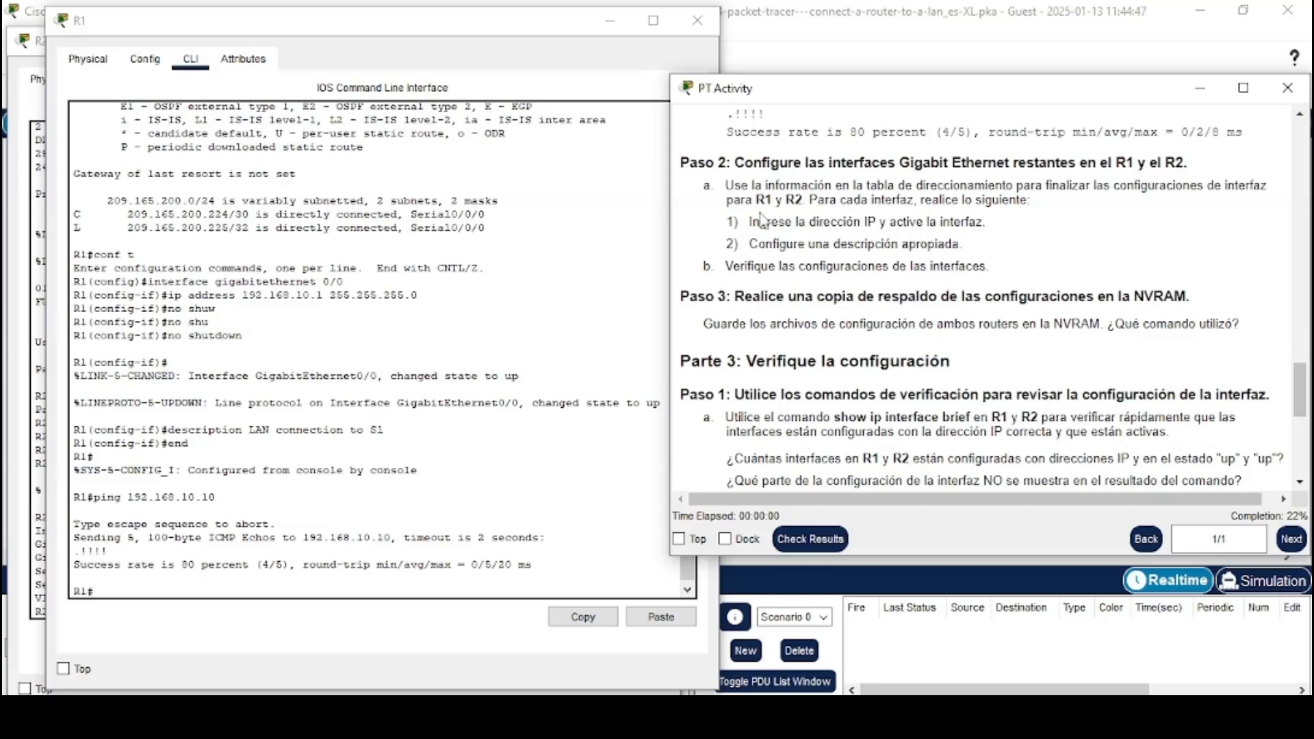
left_click_drag(725, 222, 997, 223)
left_click(996, 223)
left_click_drag(726, 244, 975, 253)
left_click(974, 253)
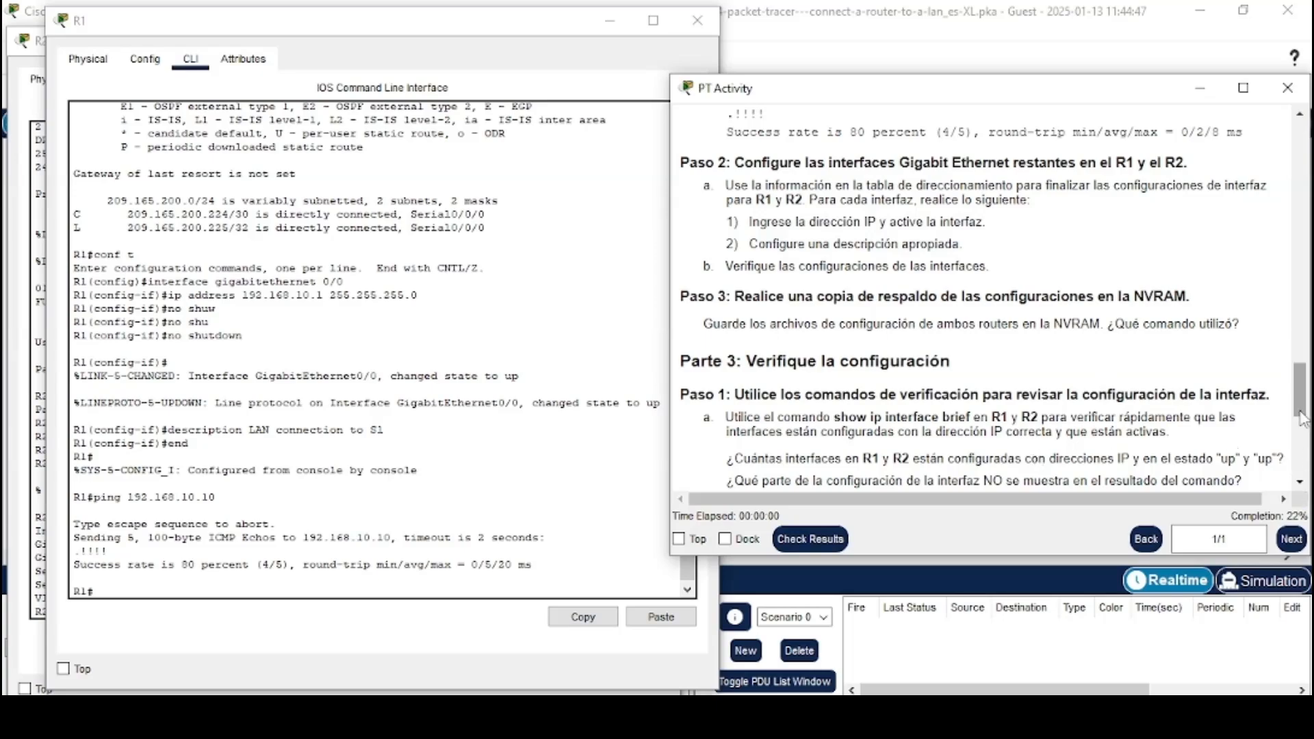
left_click_drag(1301, 419, 1295, 178)
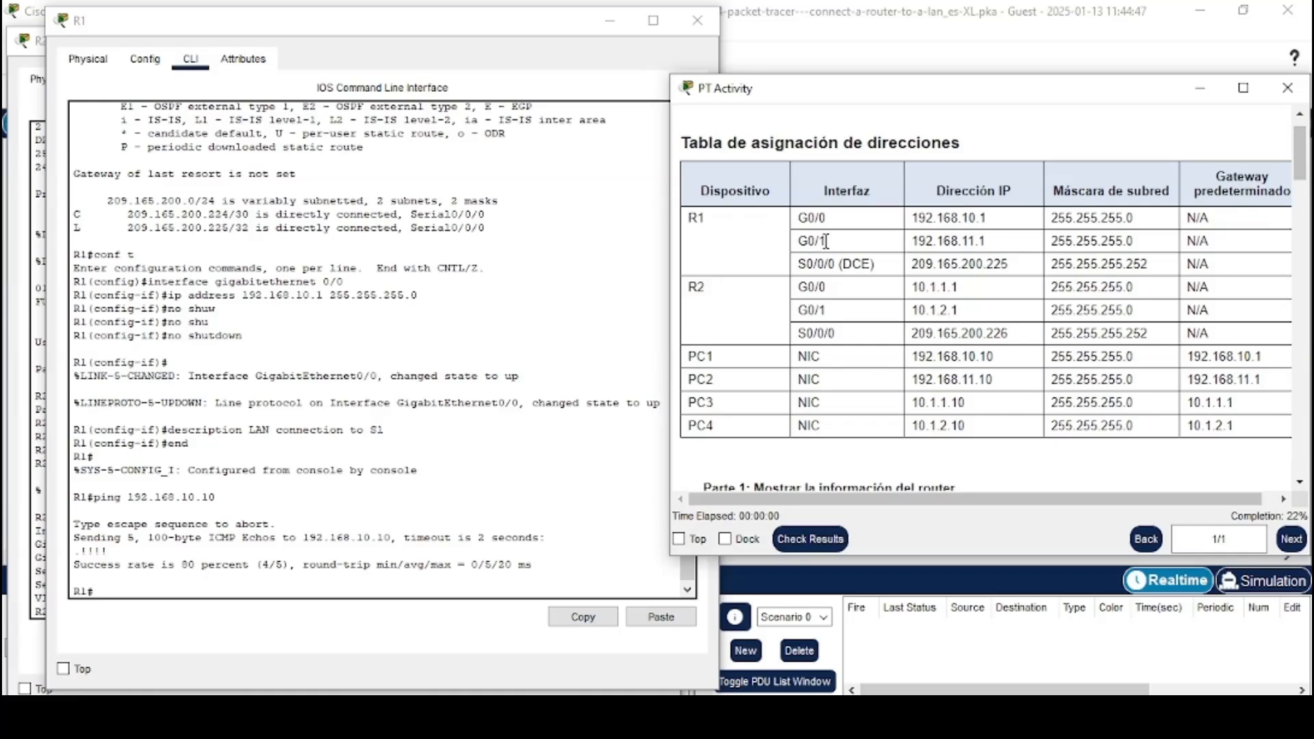
Enter global configuration and select R1's GigabitEthernet 0/1 interface
left_click(271, 588)
type("conf t")
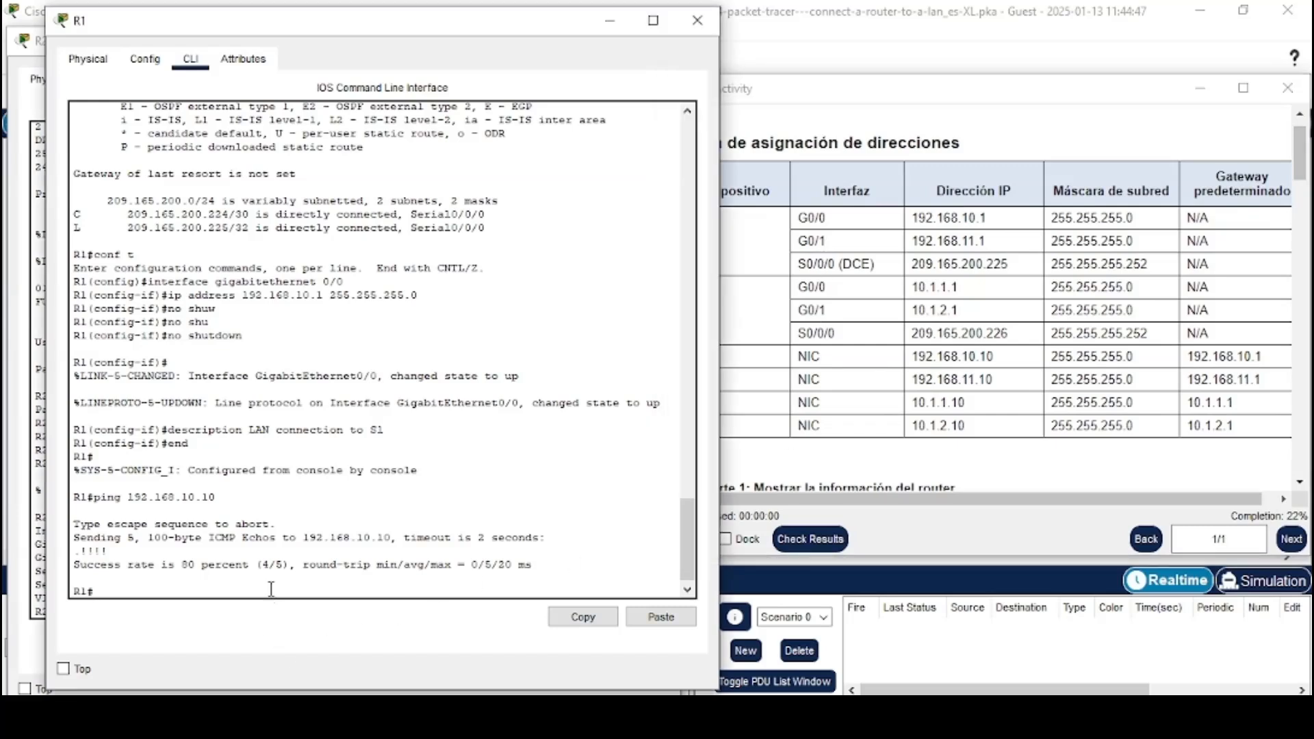
key("Return")
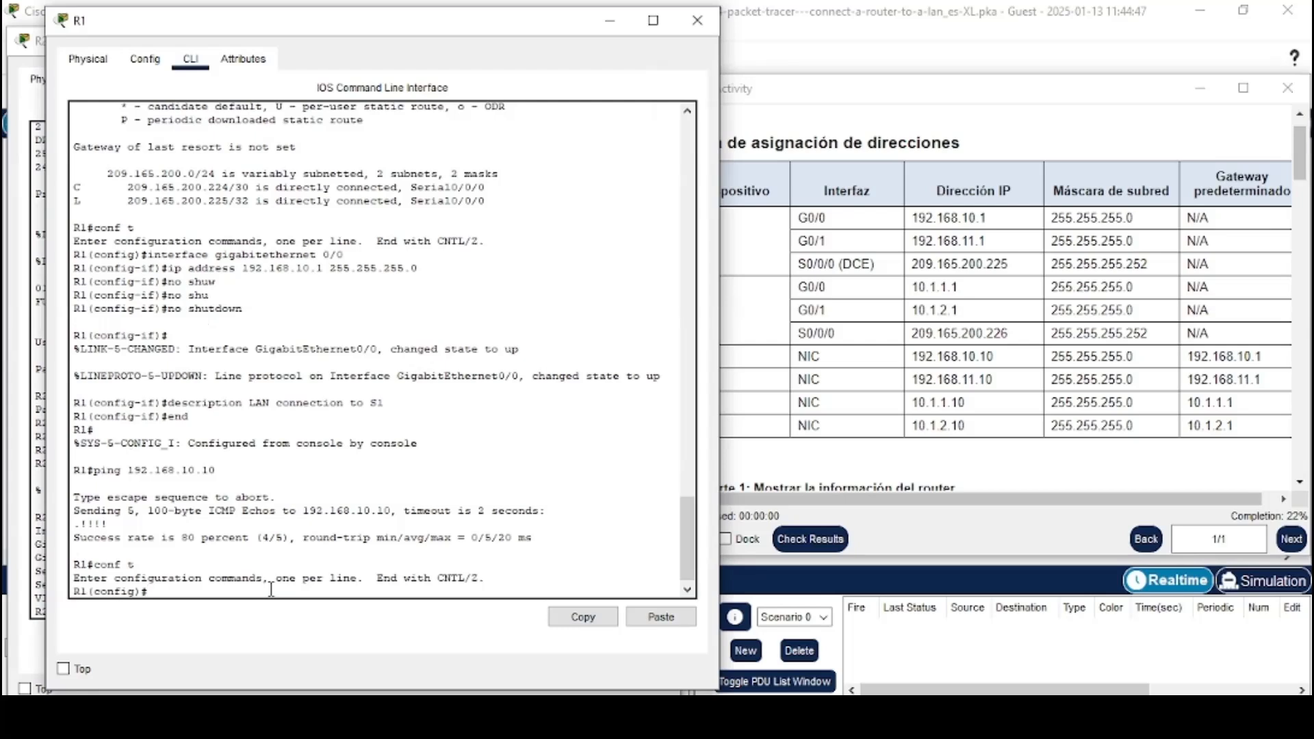
type("inte")
key("Tab")
type("g")
key("Tab")
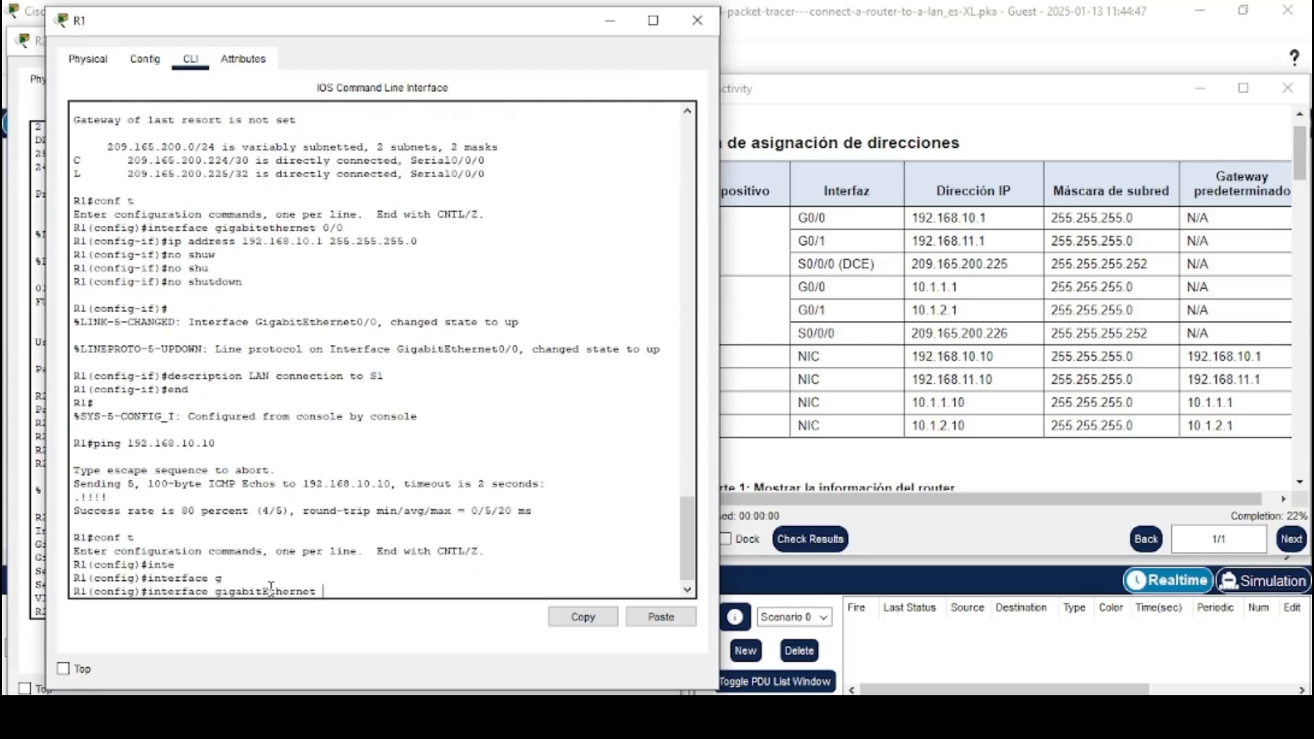
type("0/1")
key("Return")
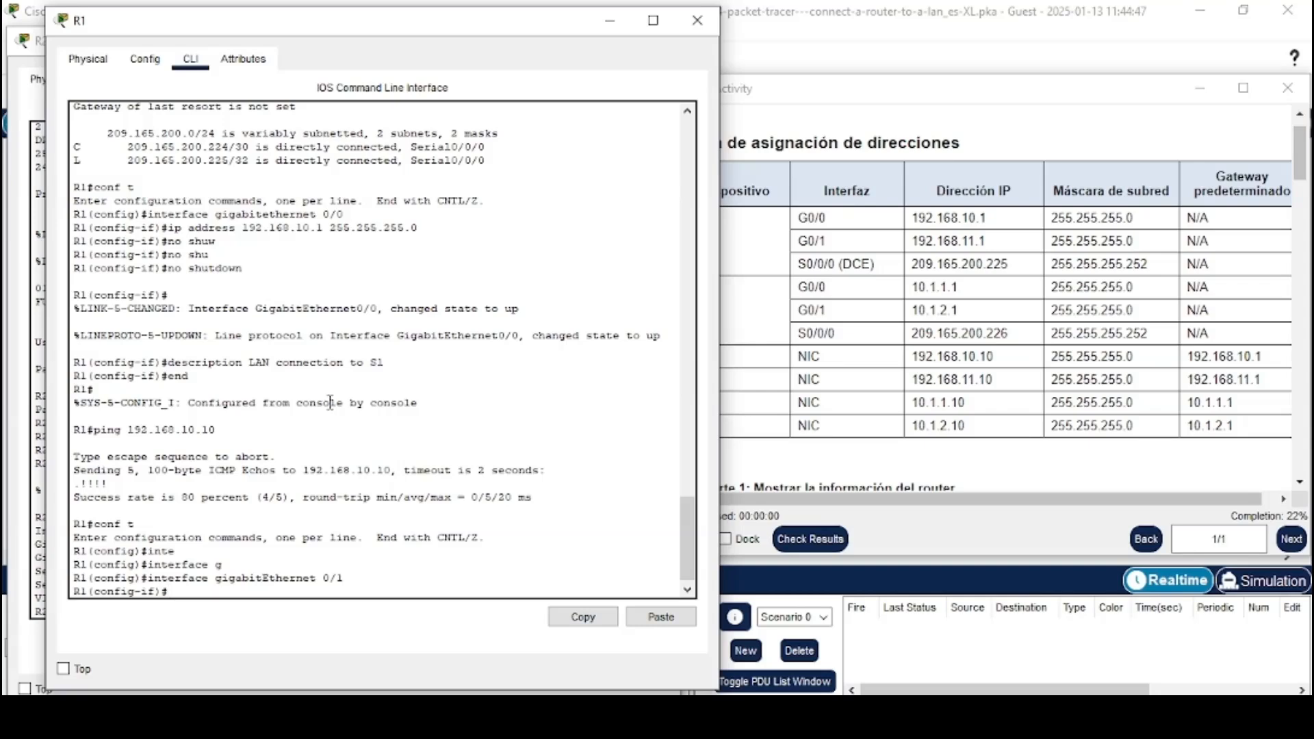
Set the GigabitEthernet 0/1 description to LAN a S2
type("des")
key("Tab")
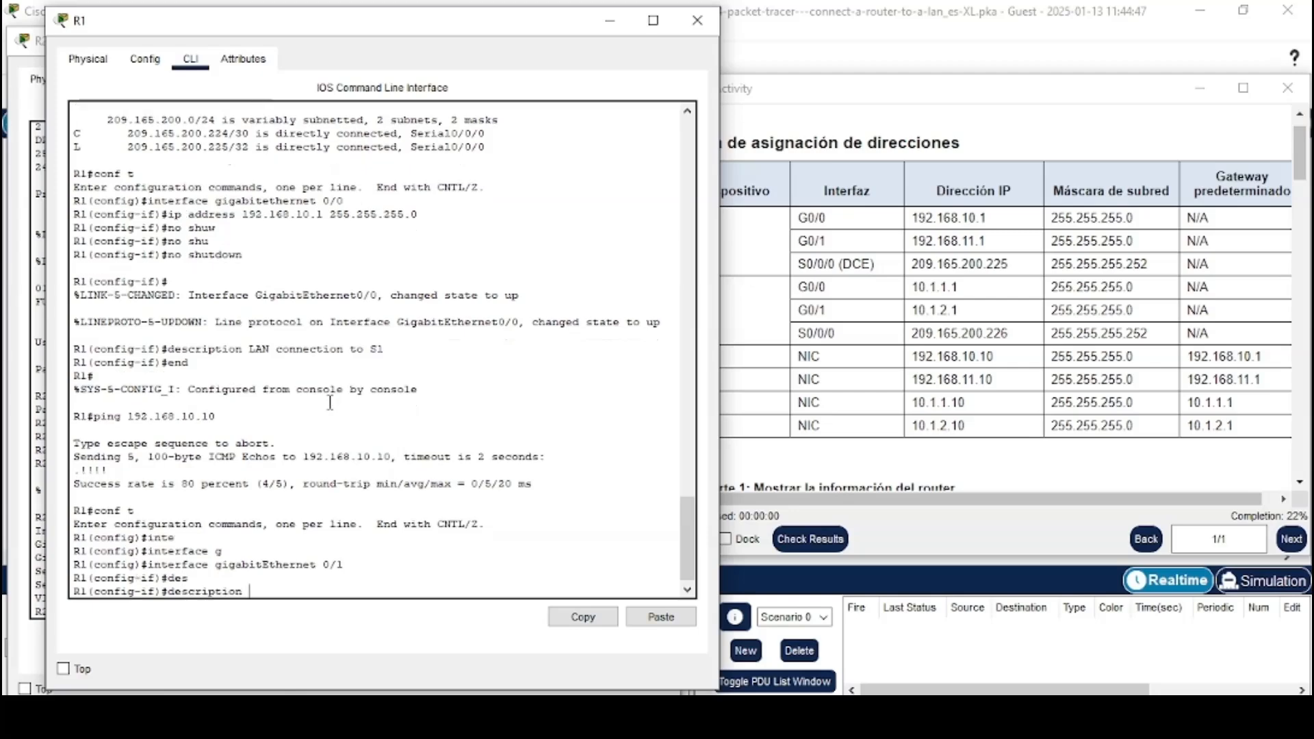
left_click(986, 49)
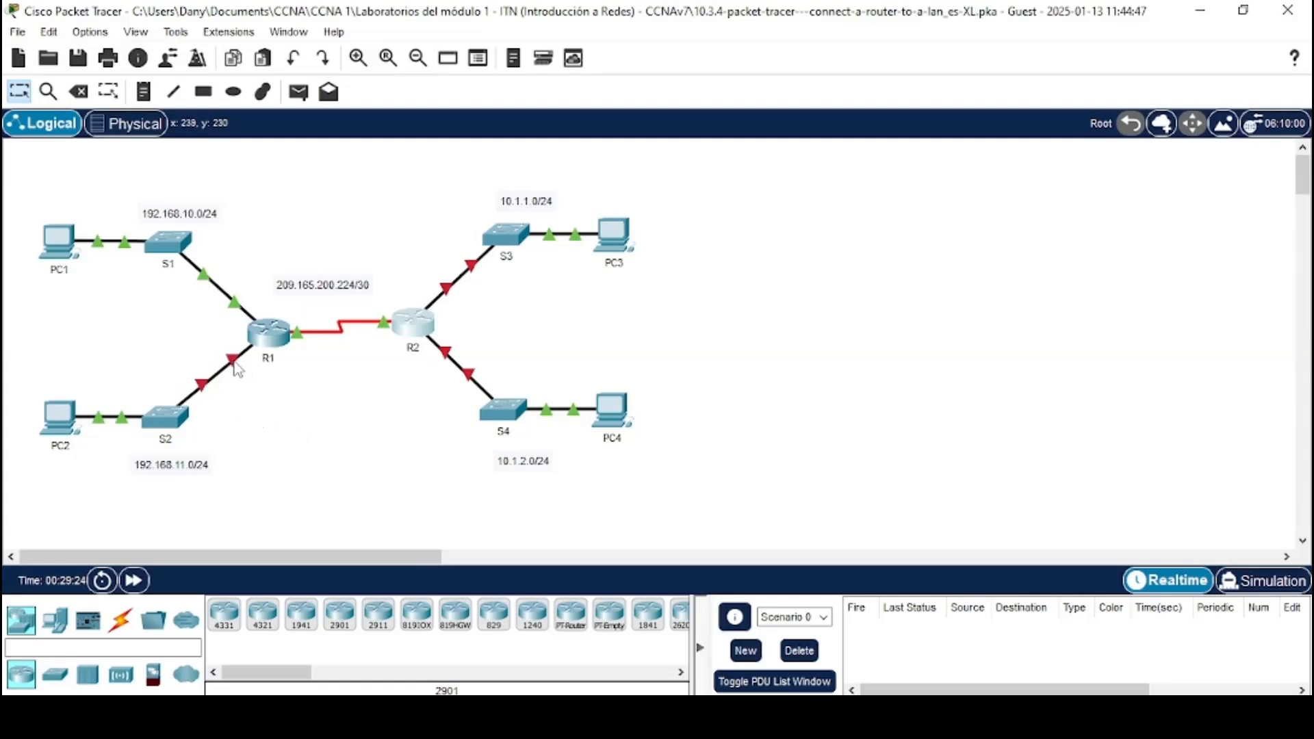
mouse_move(238, 370)
key("alt+Tab")
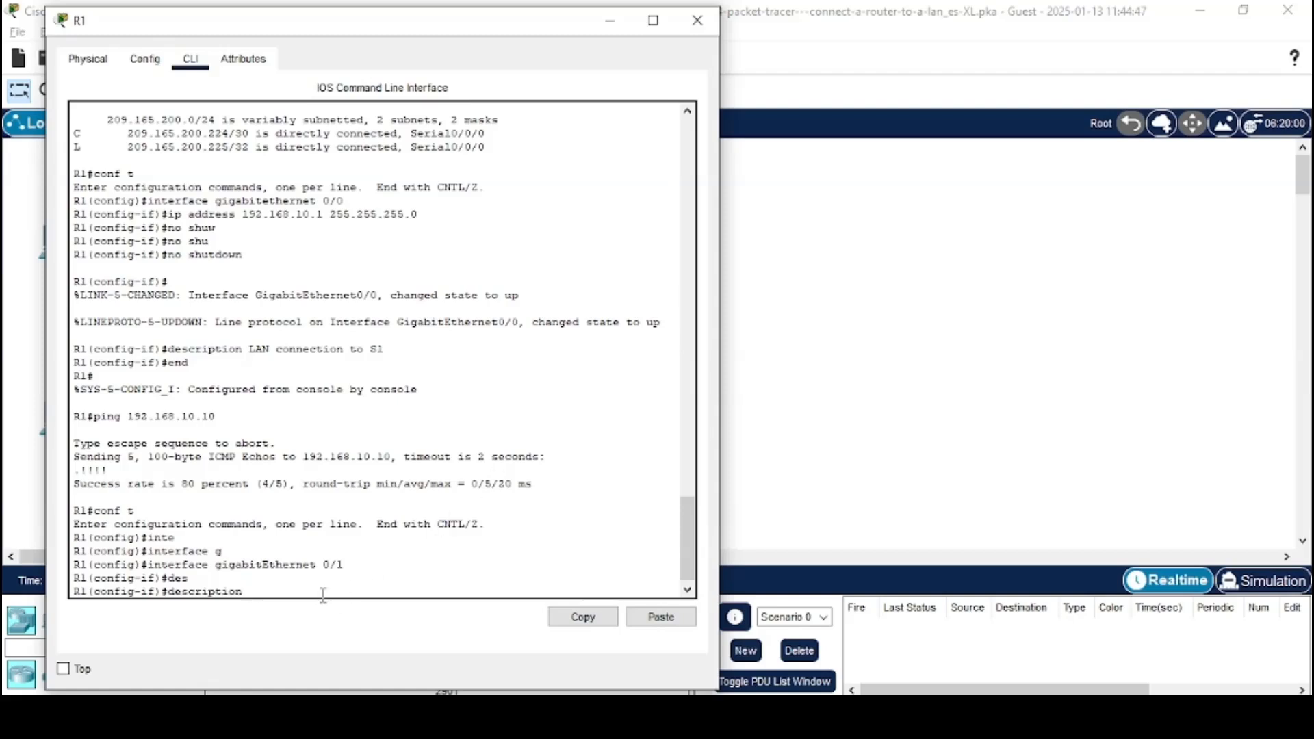
type("LAN a S2")
key("Return")
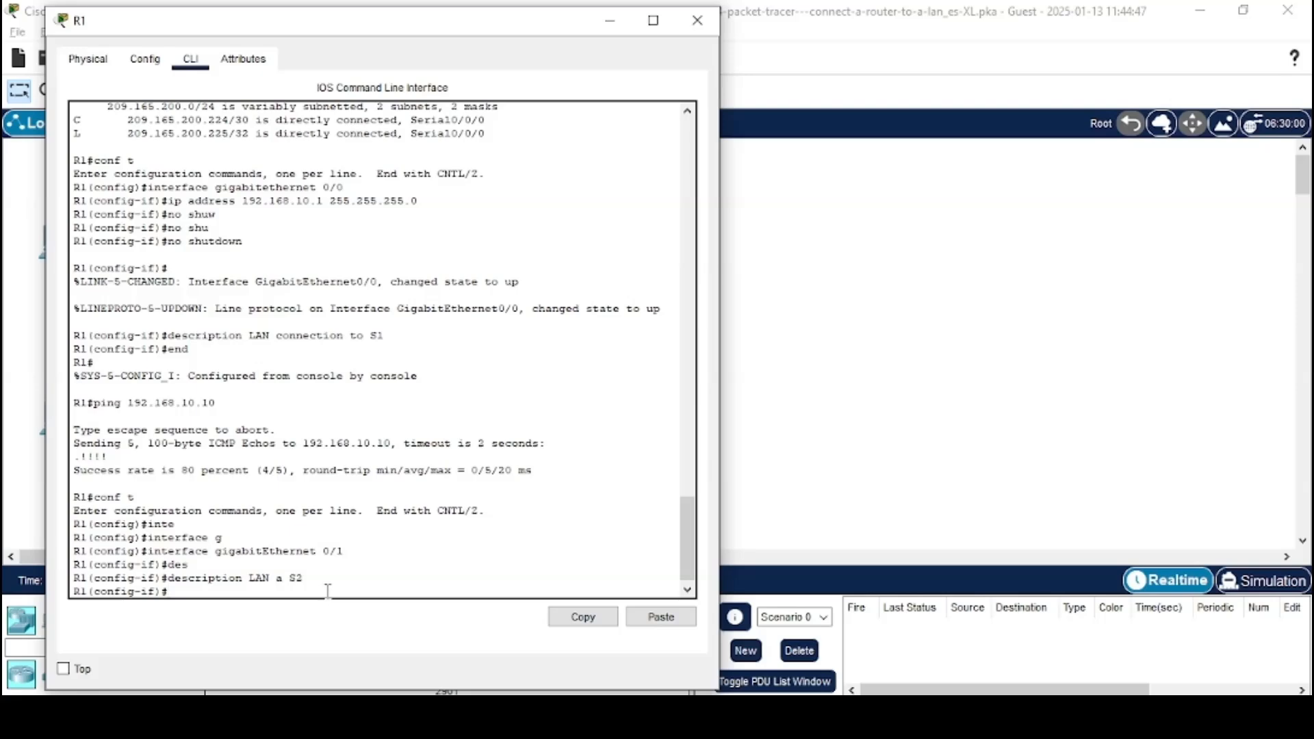
Assign 192.168.11.1 255.255.255.0 to R1's GigabitEthernet 0/1, copying the address from the addressing table, and enable it with no shutdown
key("alt+Tab")
key("alt+Tab")
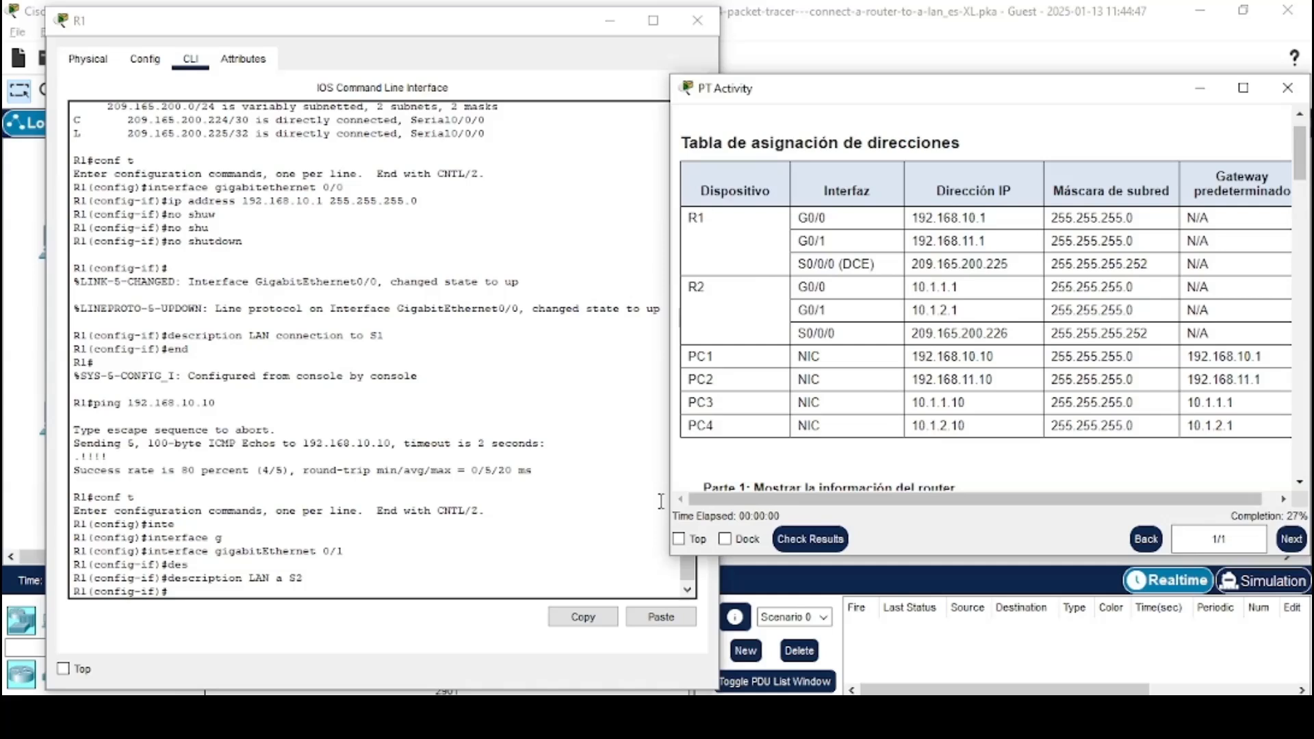
left_click(417, 590)
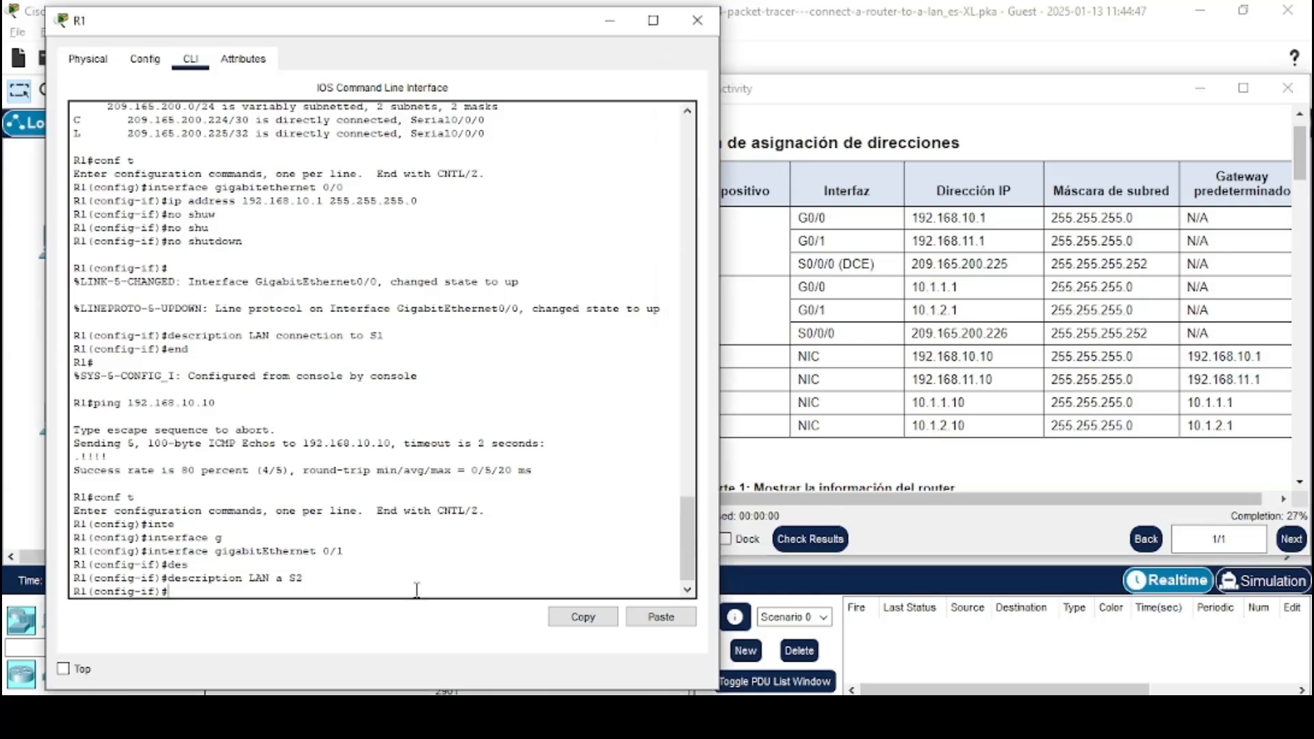
type("ip add")
key("Tab")
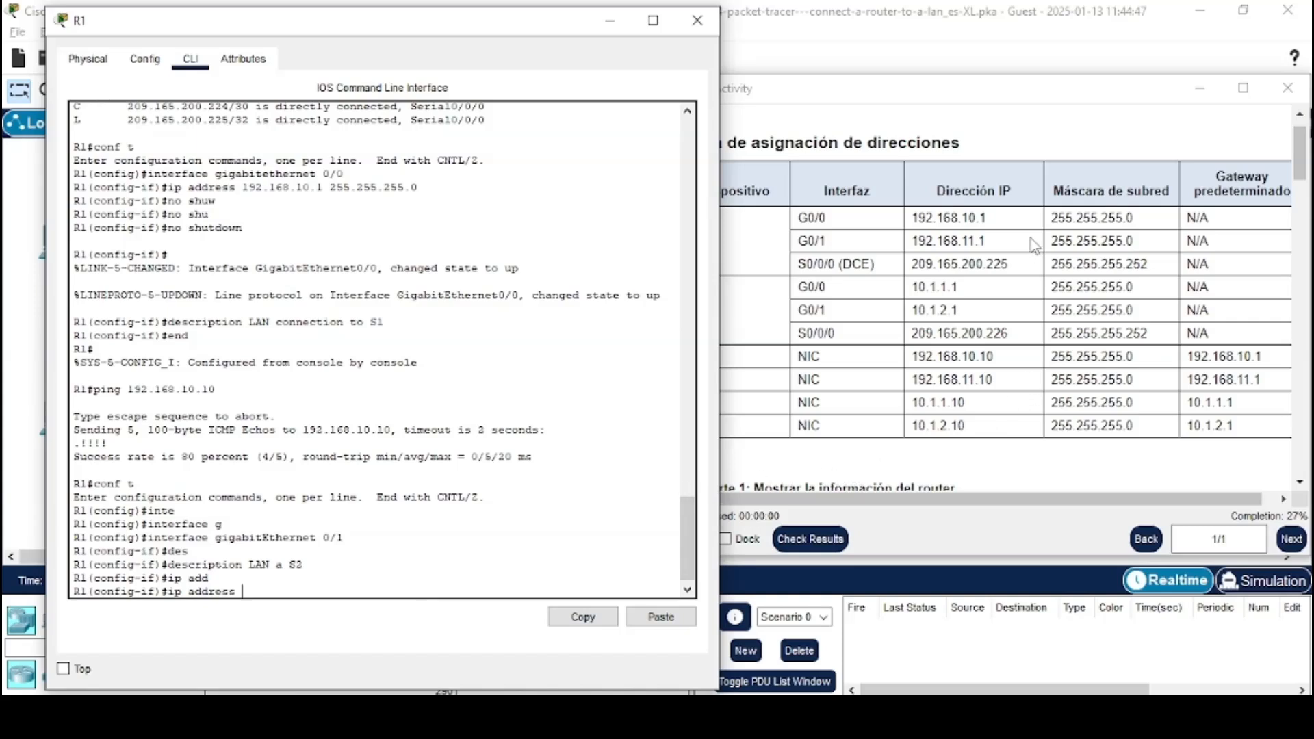
left_click_drag(1004, 243, 912, 240)
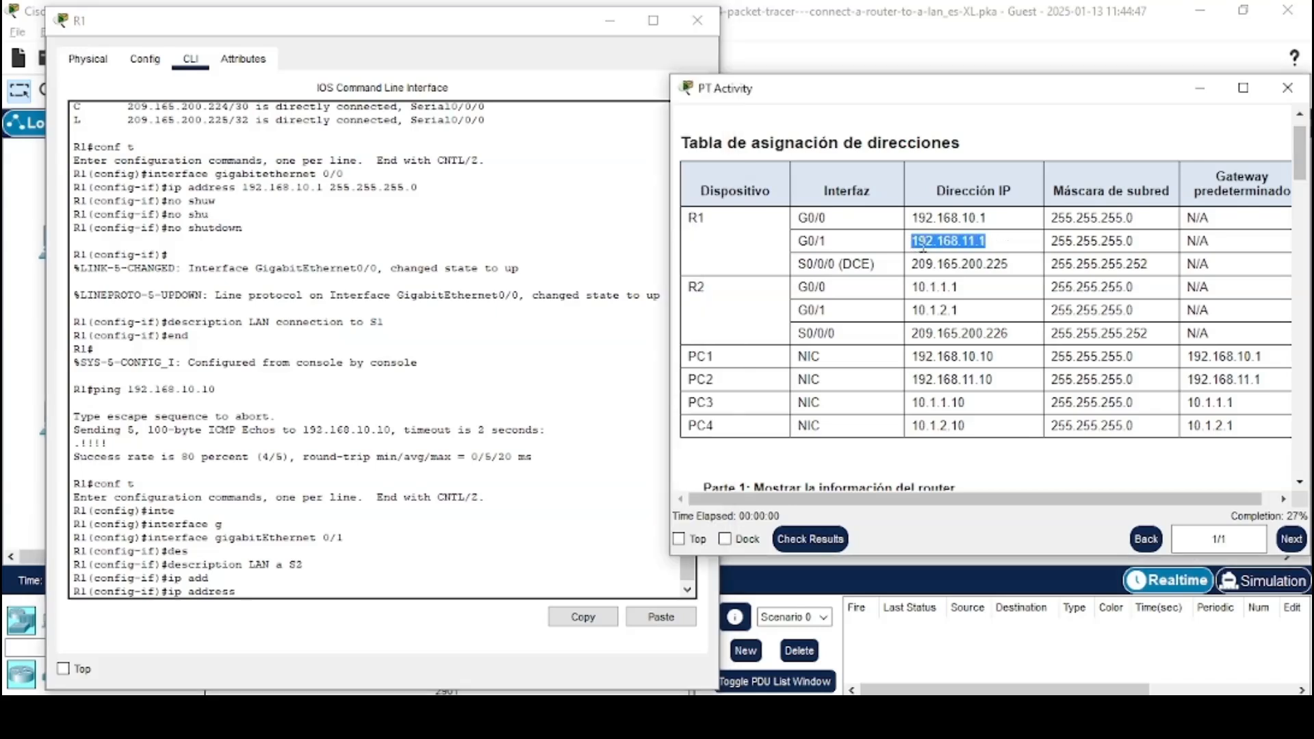
right_click(924, 246)
left_click(951, 257)
left_click(404, 594)
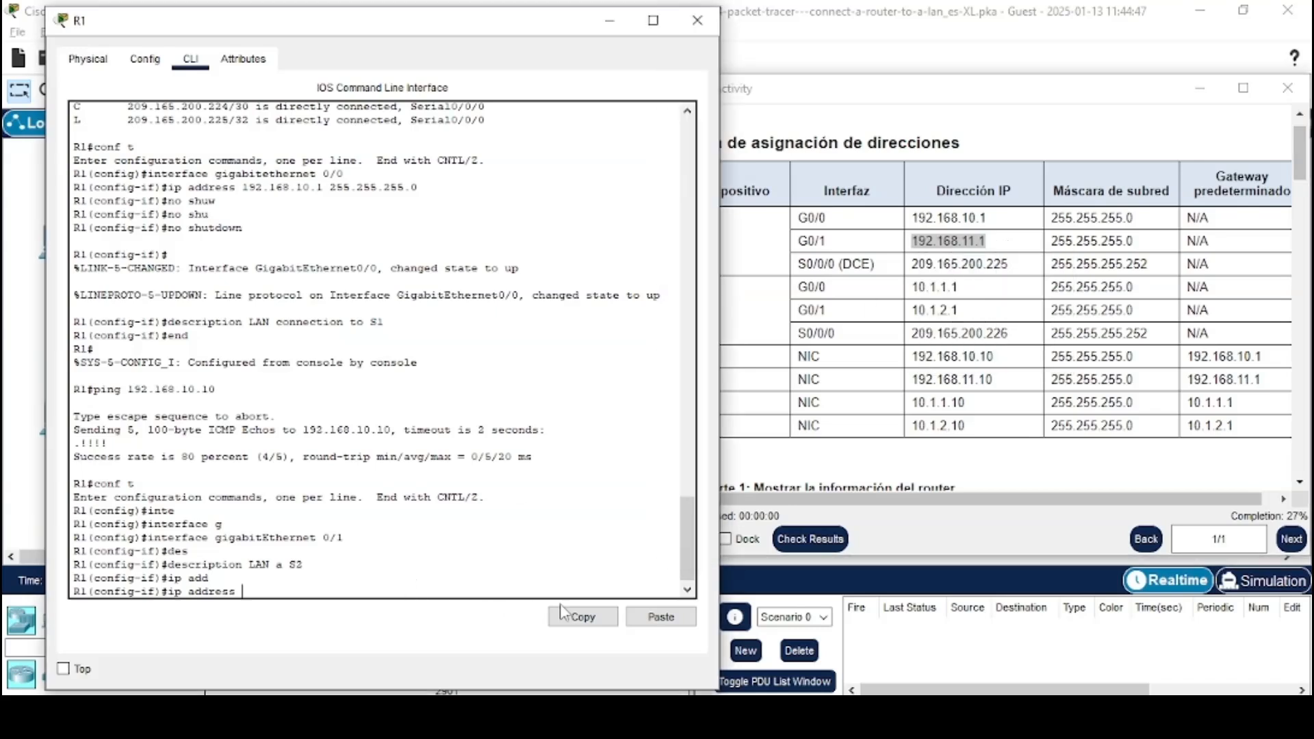
left_click(640, 616)
type("255.255.255.0")
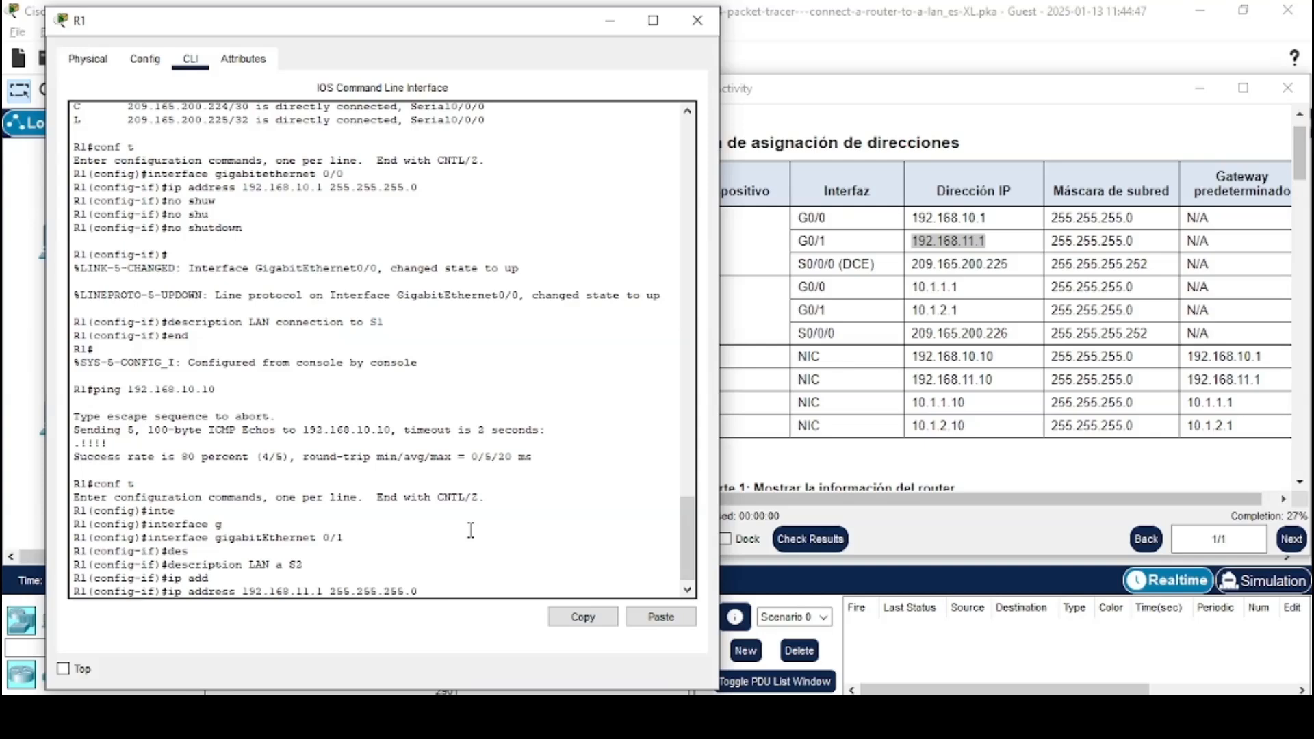
key("Return")
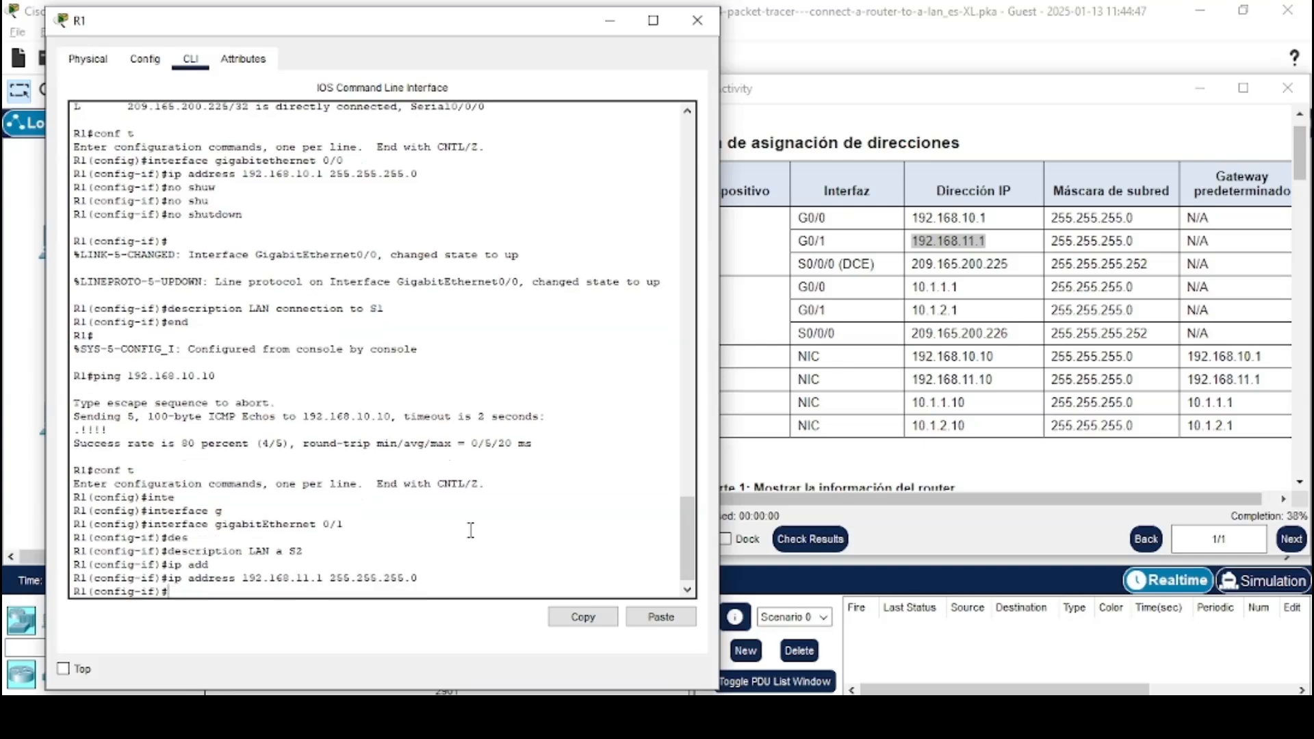
type("no shu")
key("Tab")
key("Return")
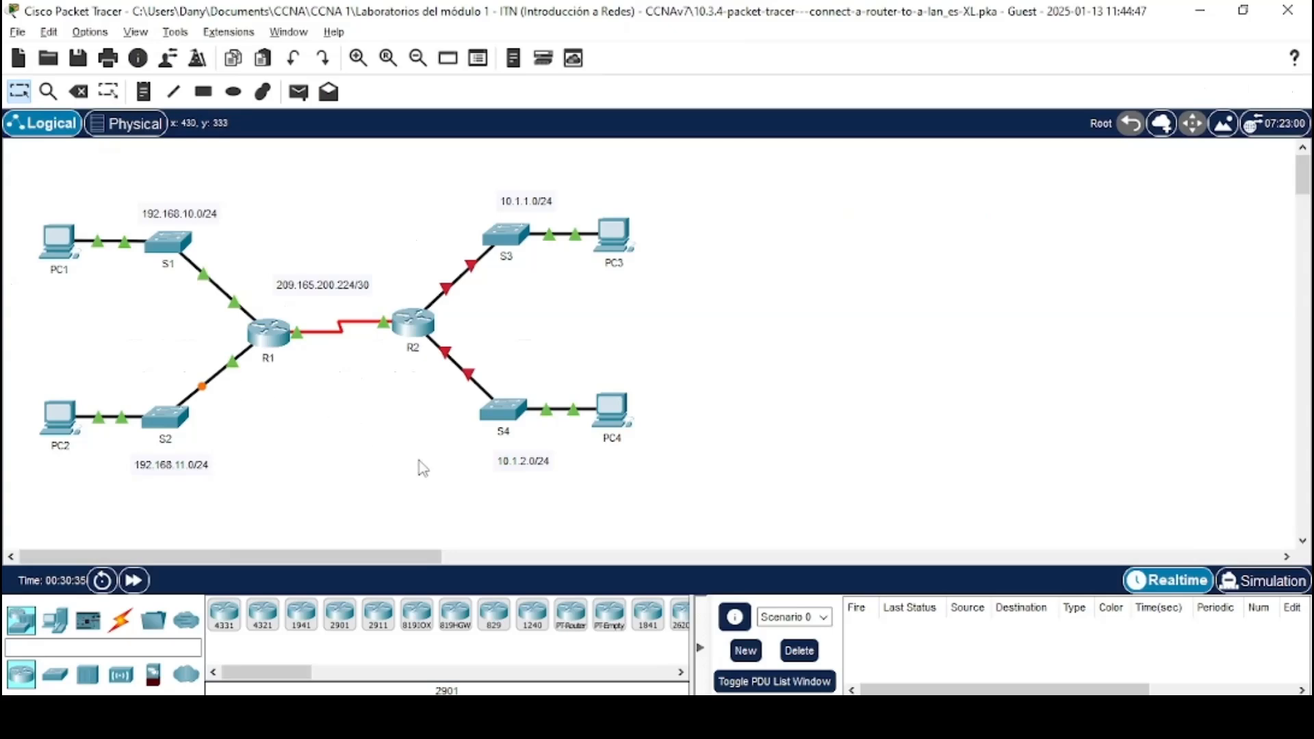
Switch to R2's CLI, enter global configuration and select the GigabitEthernet 0/0 interface
key("alt+Tab")
key("alt+Tab")
key("alt+Tab")
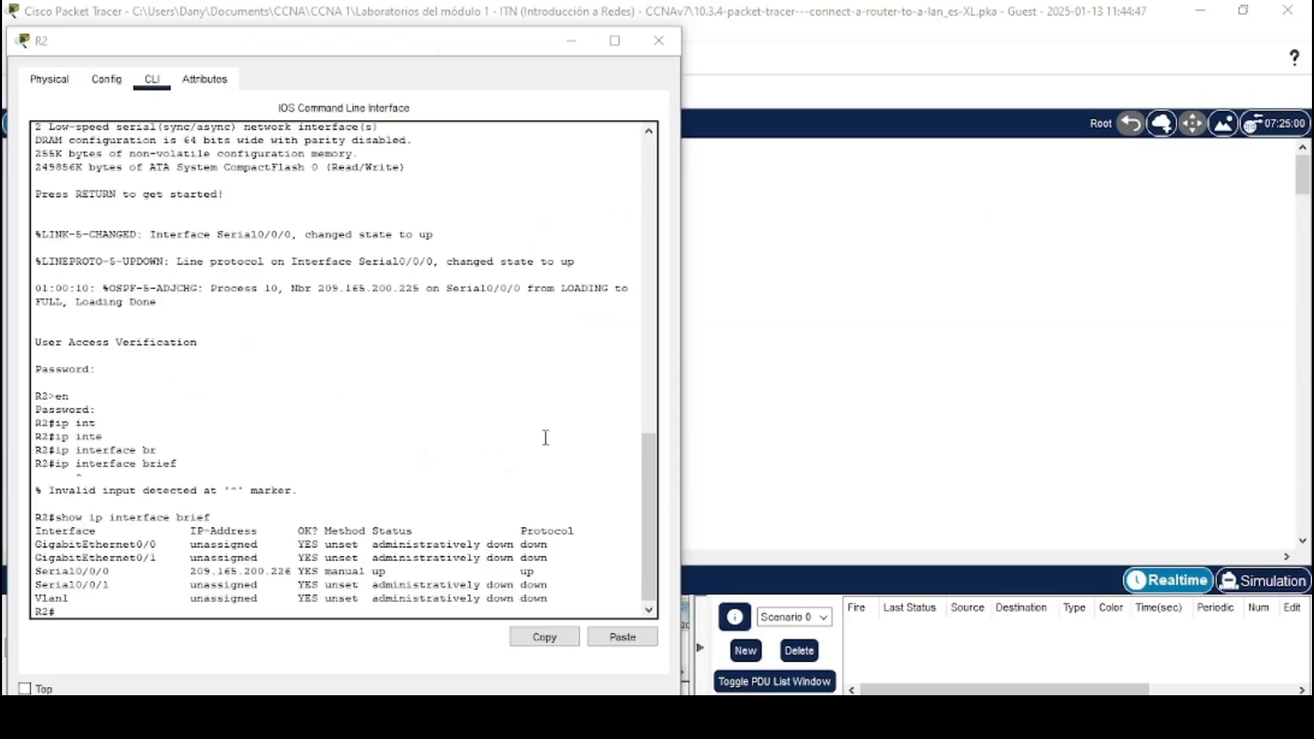
key("alt+Tab")
key("alt+Tab")
key("alt+Tab")
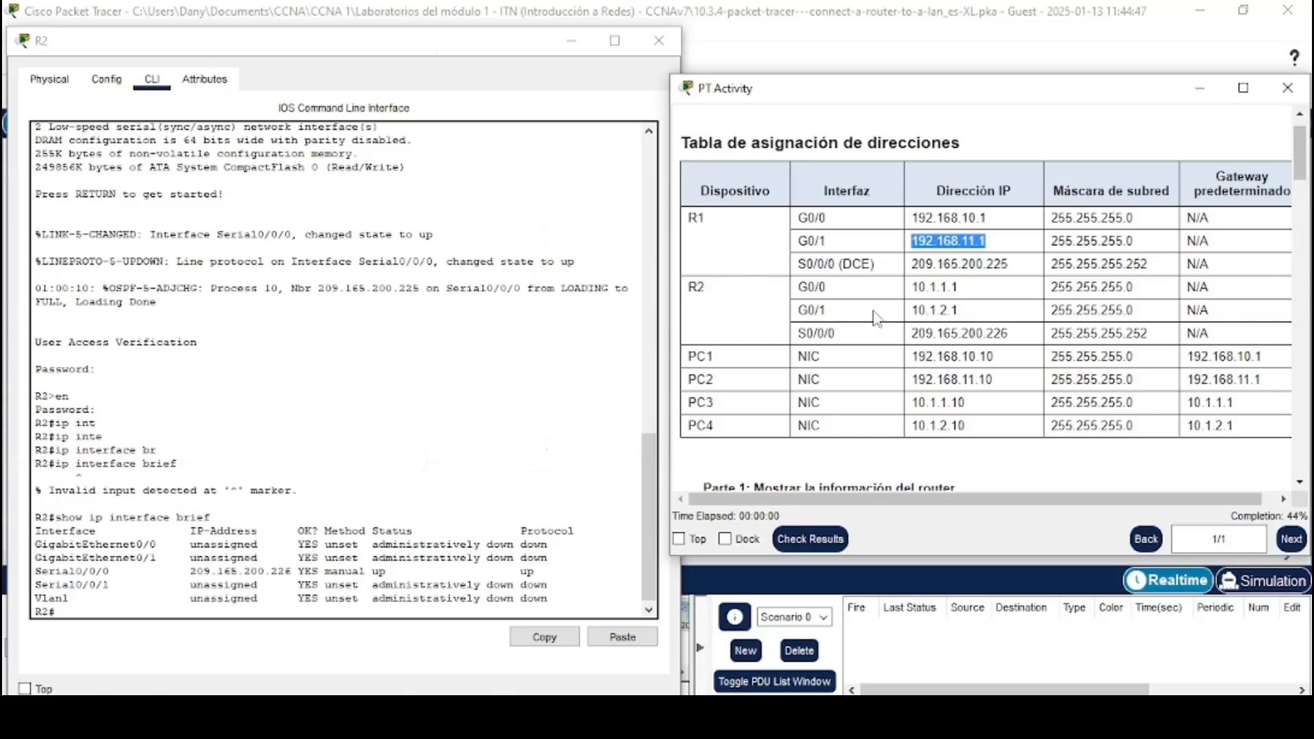
left_click(288, 607)
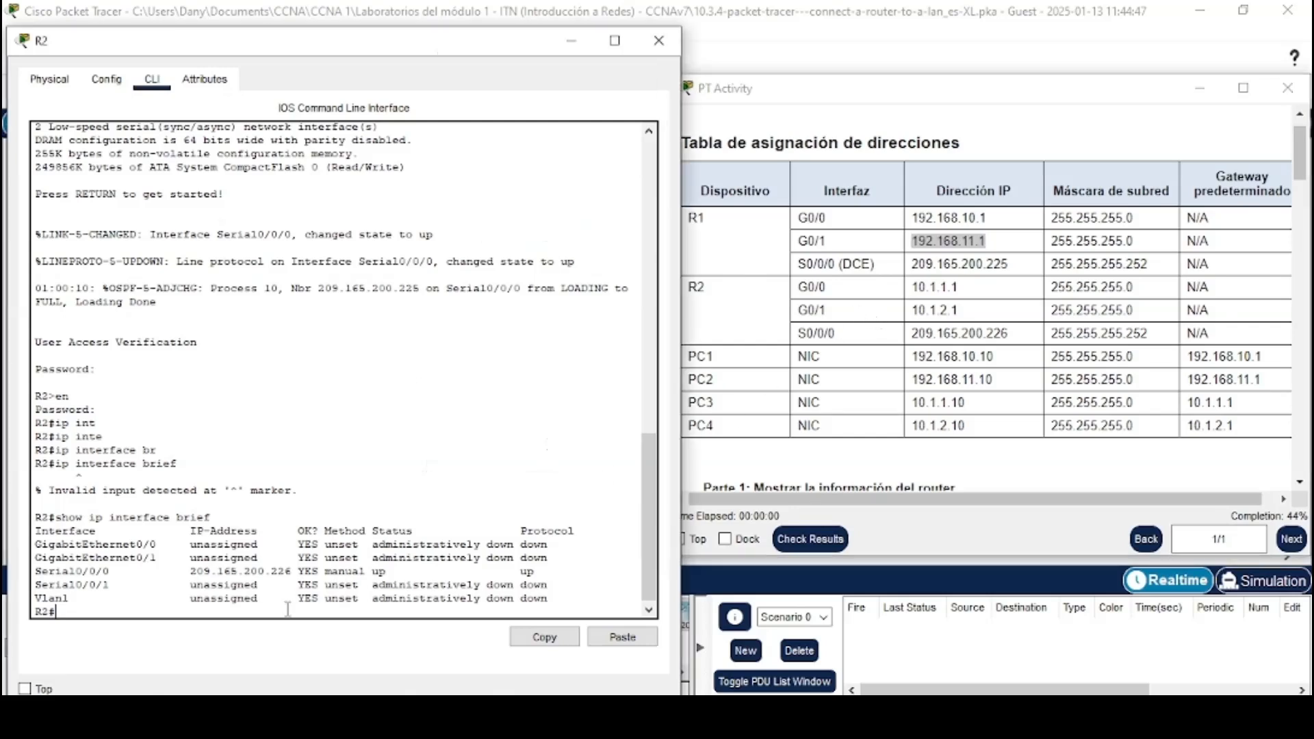
type("conf t")
key("Return")
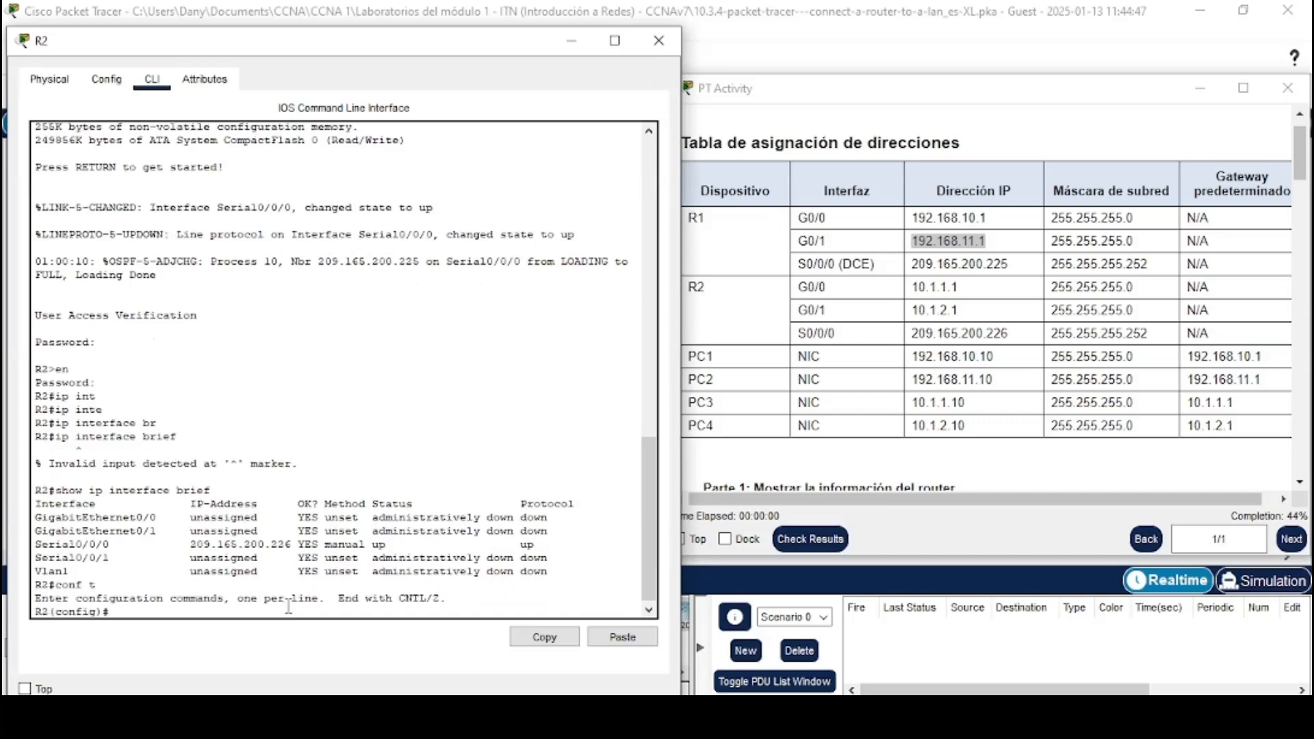
type("int")
key("Tab")
type("g")
key("Tab")
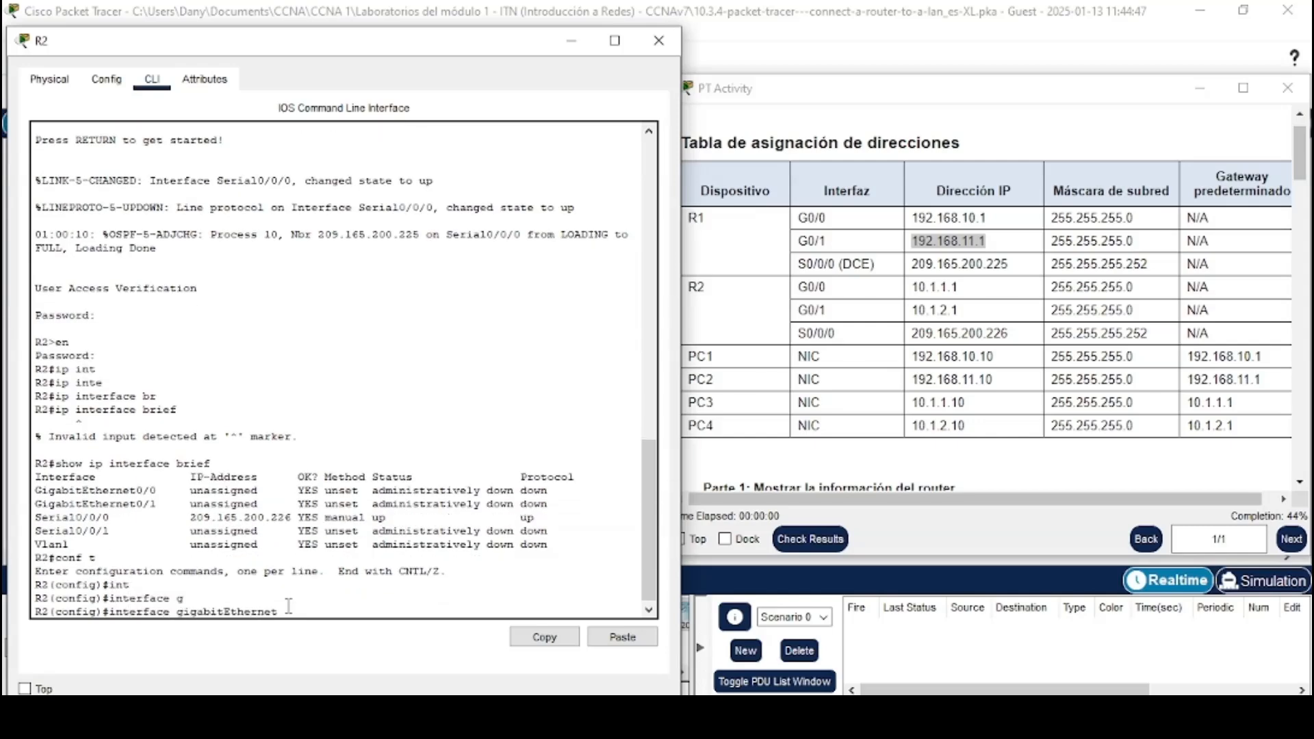
type("0/0")
key("Return")
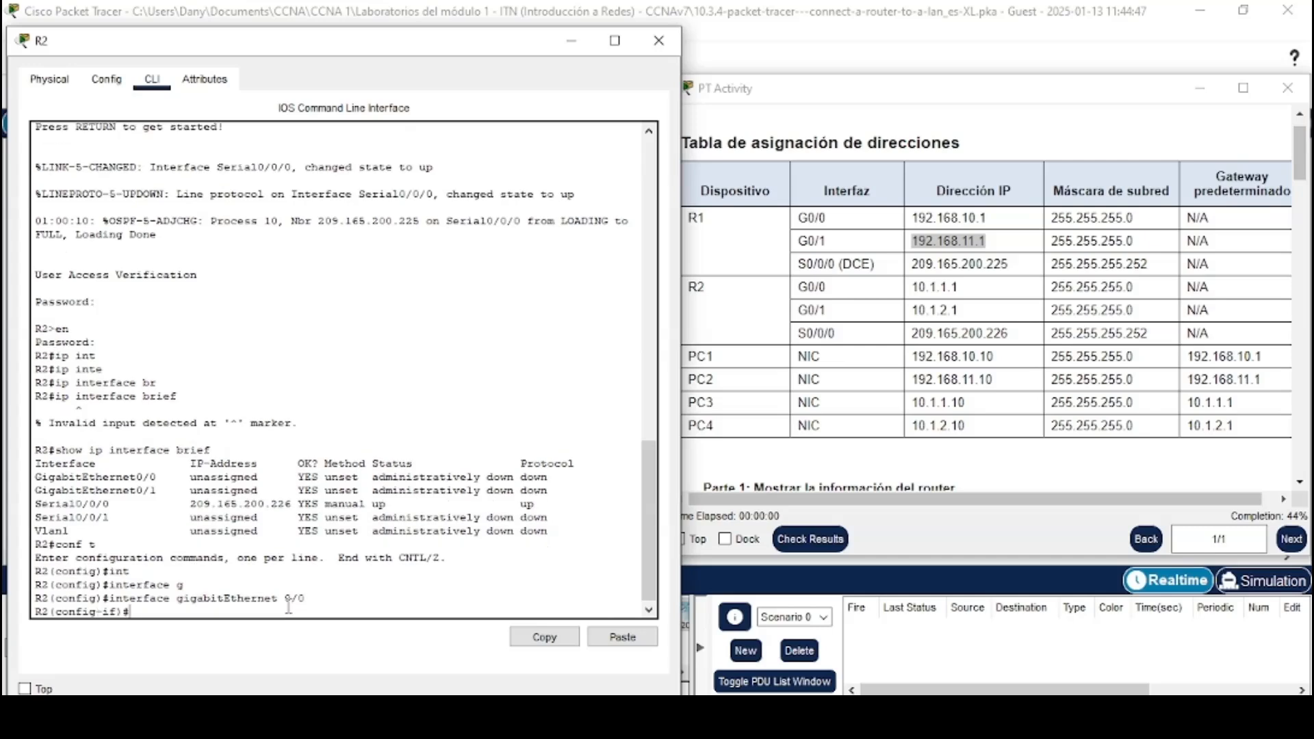
Set R2's GigabitEthernet 0/0 description to LAN a S3
type("ip ad")
key("BackSpace")
key("BackSpace")
key("BackSpace")
key("BackSpace")
key("BackSpace")
type("des")
key("Tab")
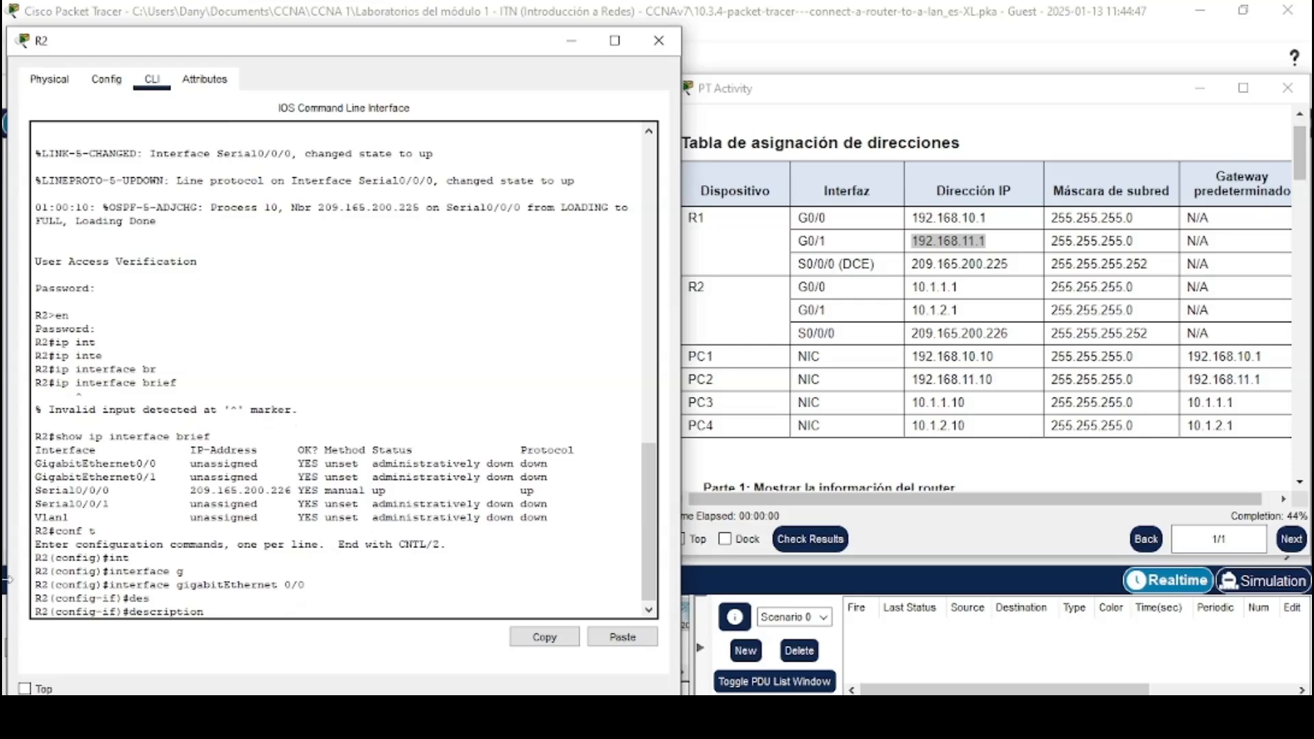
left_click(796, 59)
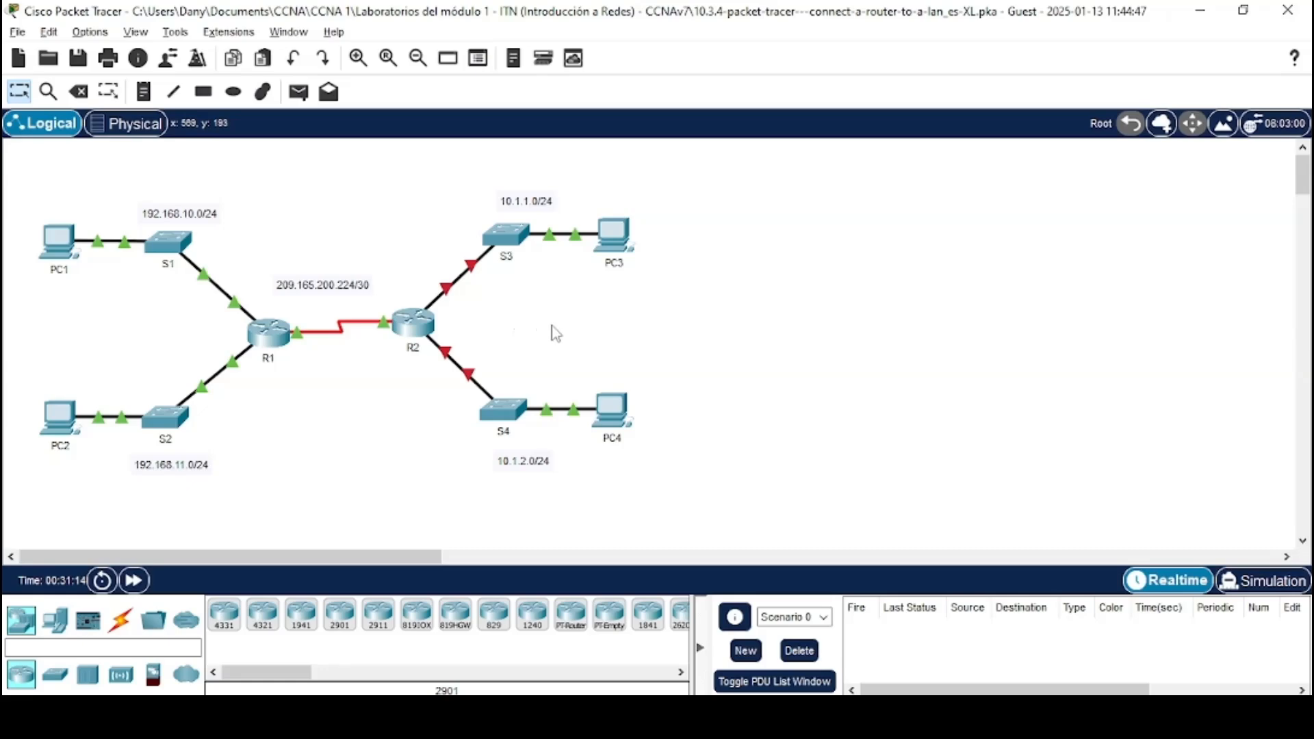
key("alt+Tab")
key("alt+Tab")
key("Tab")
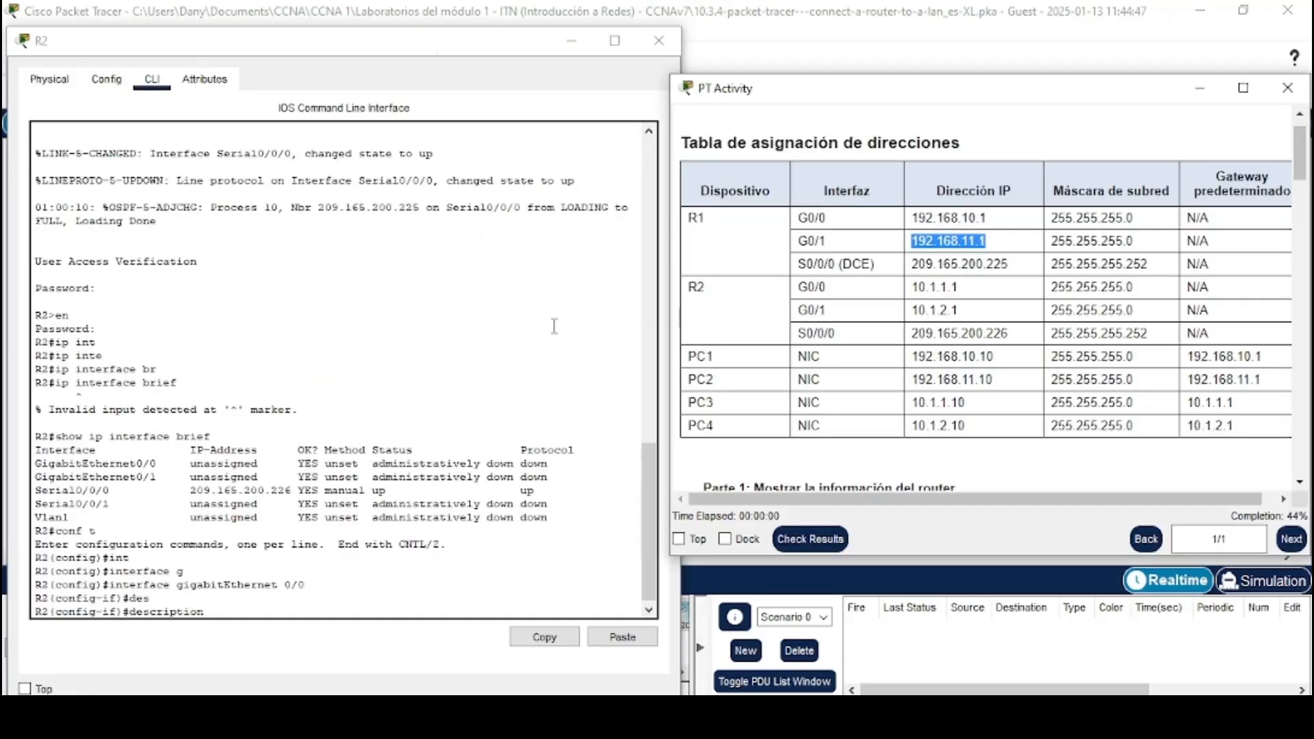
left_click(264, 616)
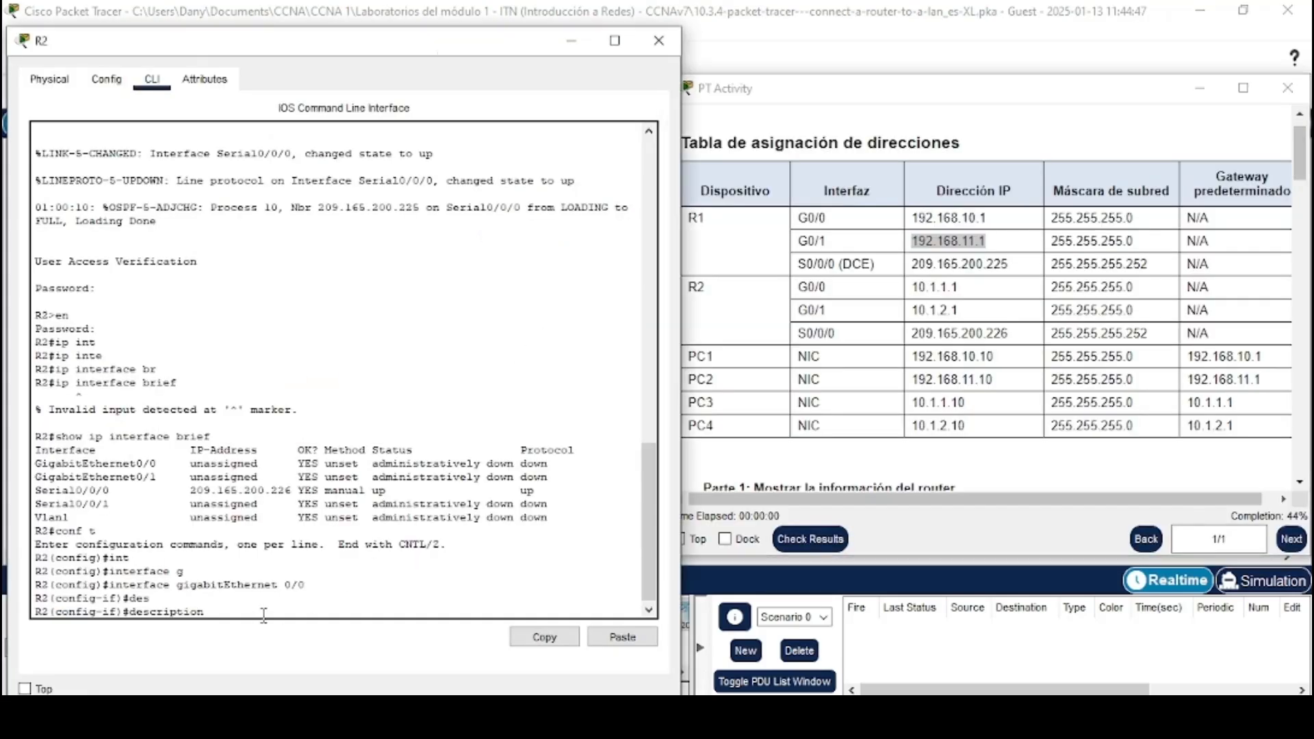
type("LAN a S3")
key("Return")
Assign 10.1.1.1 255.255.255.0 to R2's GigabitEthernet 0/0, copying the address from the table, and enable it with no shutdown
type("i")
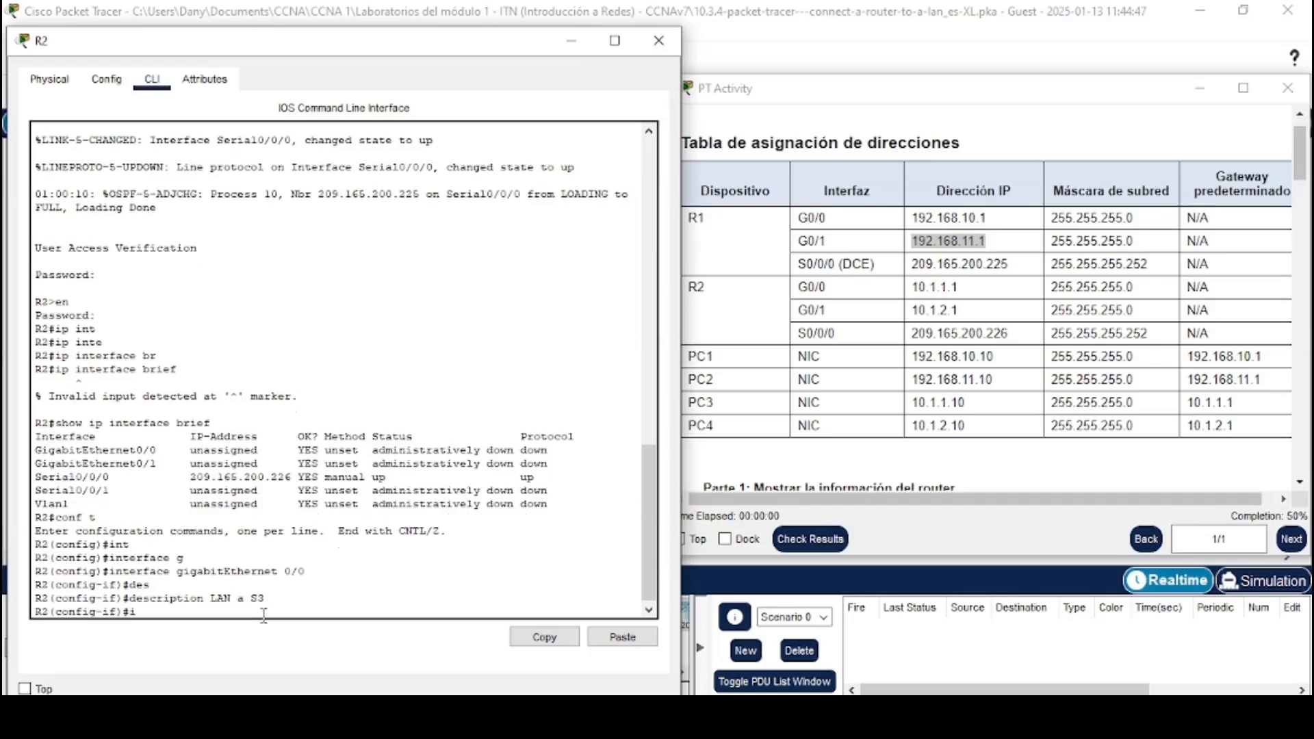
type("p add")
key("Tab")
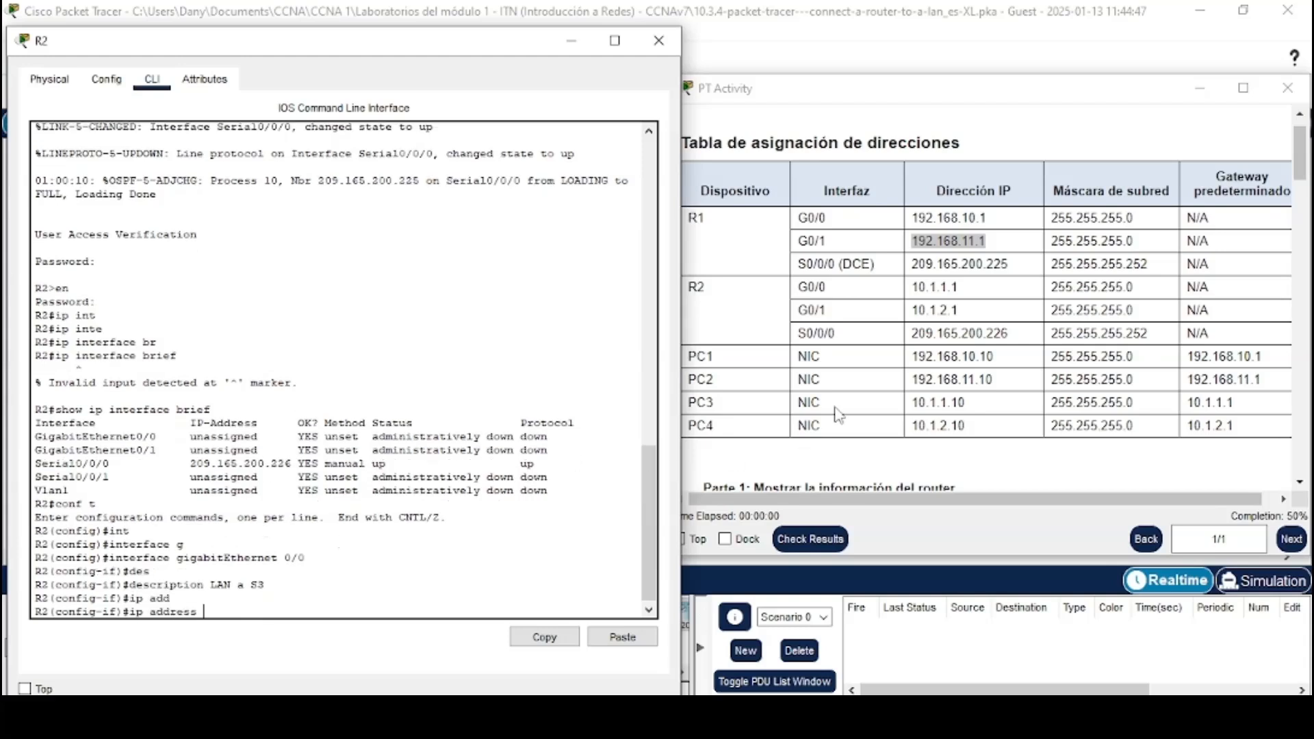
left_click_drag(972, 289, 924, 291)
right_click(924, 291)
left_click(958, 305)
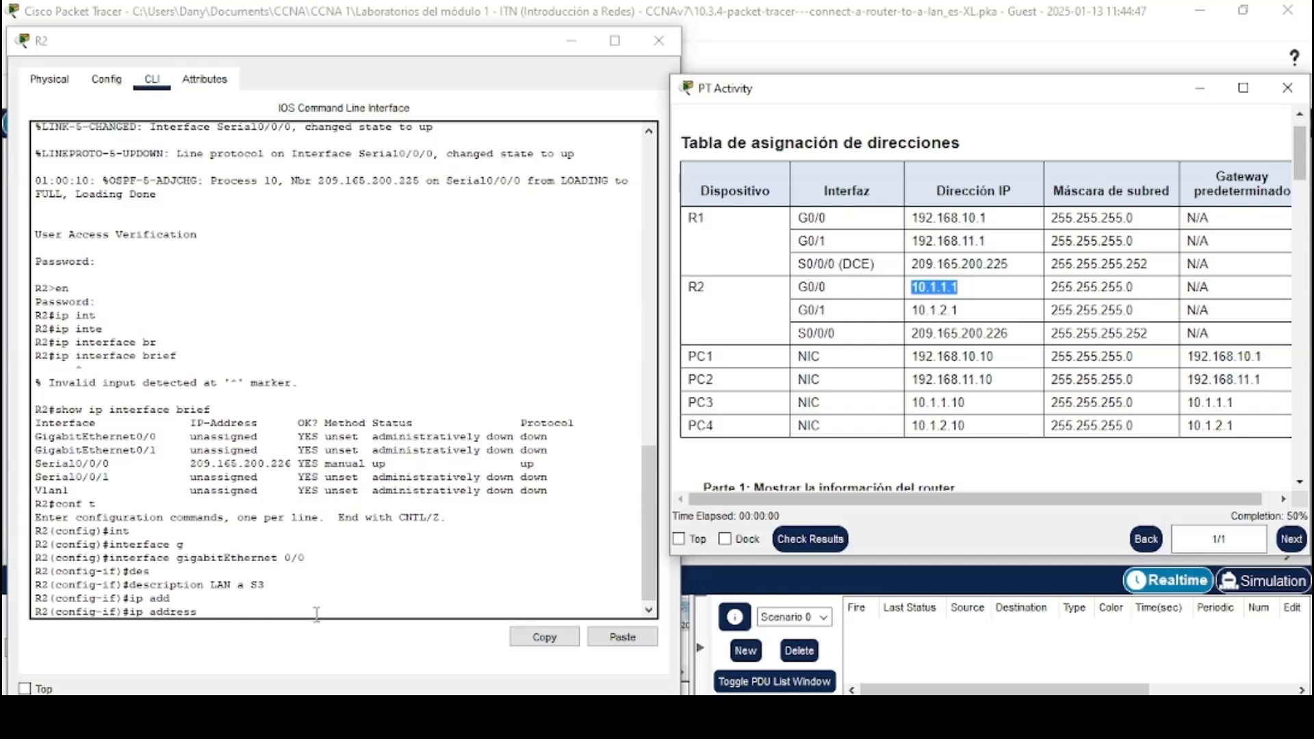
left_click(316, 614)
left_click(616, 637)
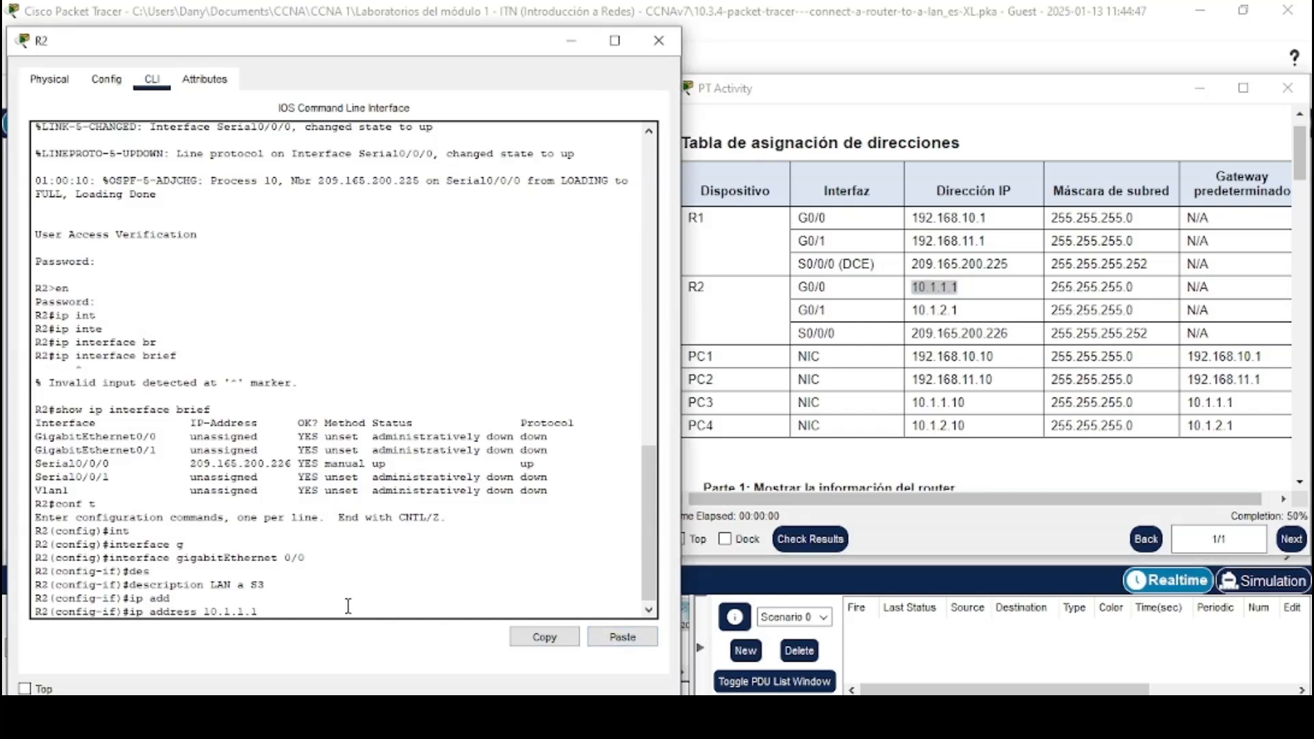
type("255.255.255.0")
key("Return")
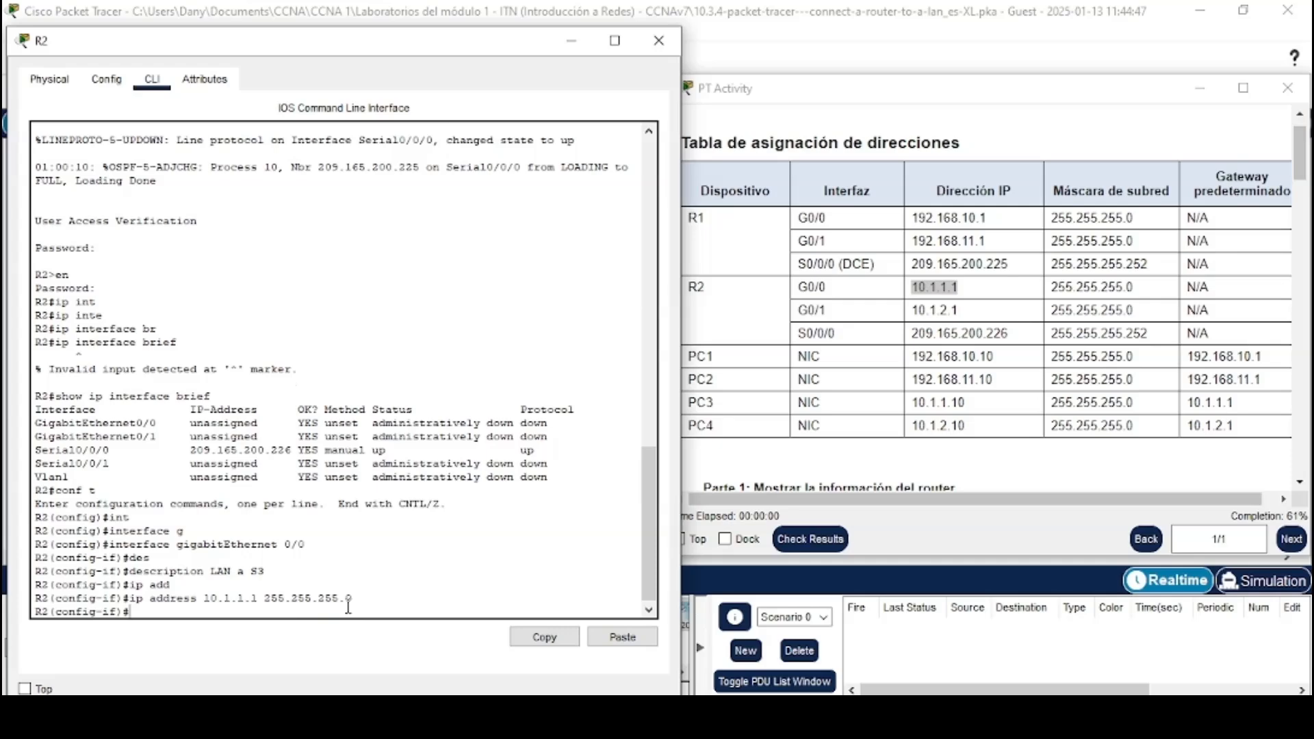
type("no shu")
key("Tab")
key("Return")
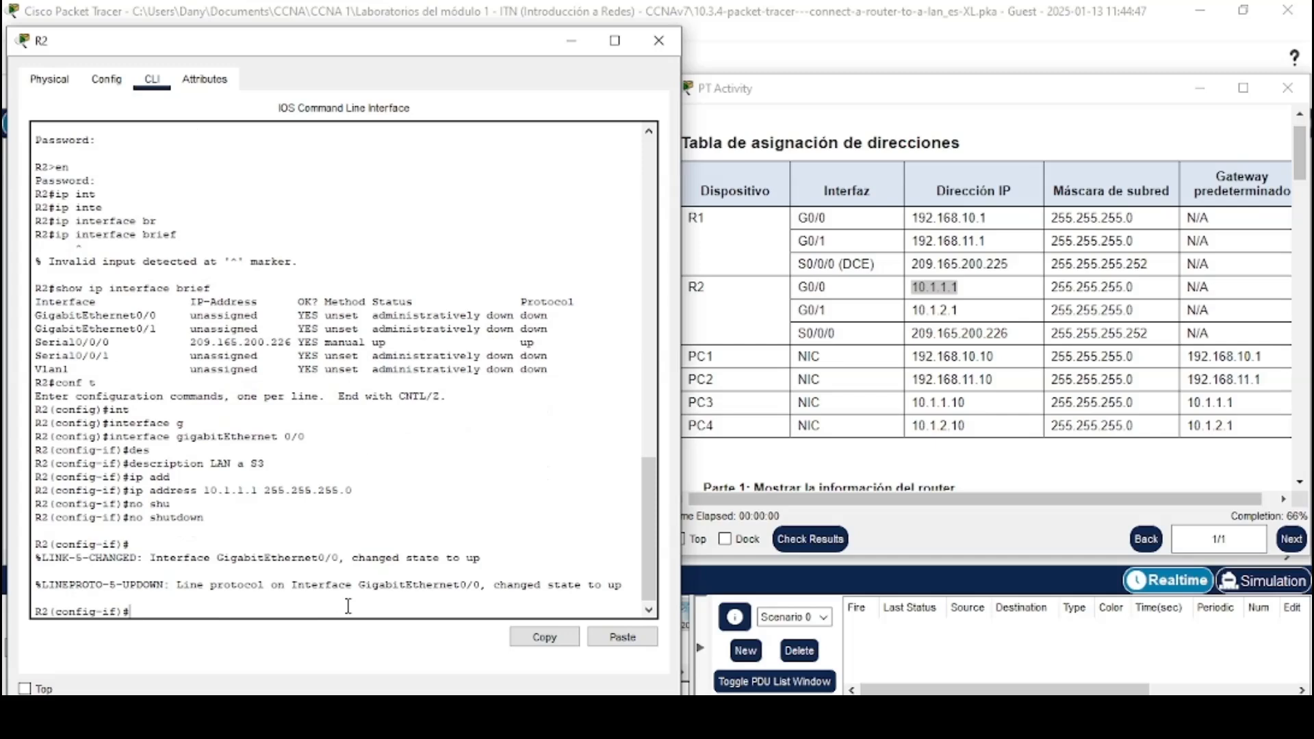
Exit interface configuration and select R2's GigabitEthernet 0/1 interface
type("int")
key("Tab")
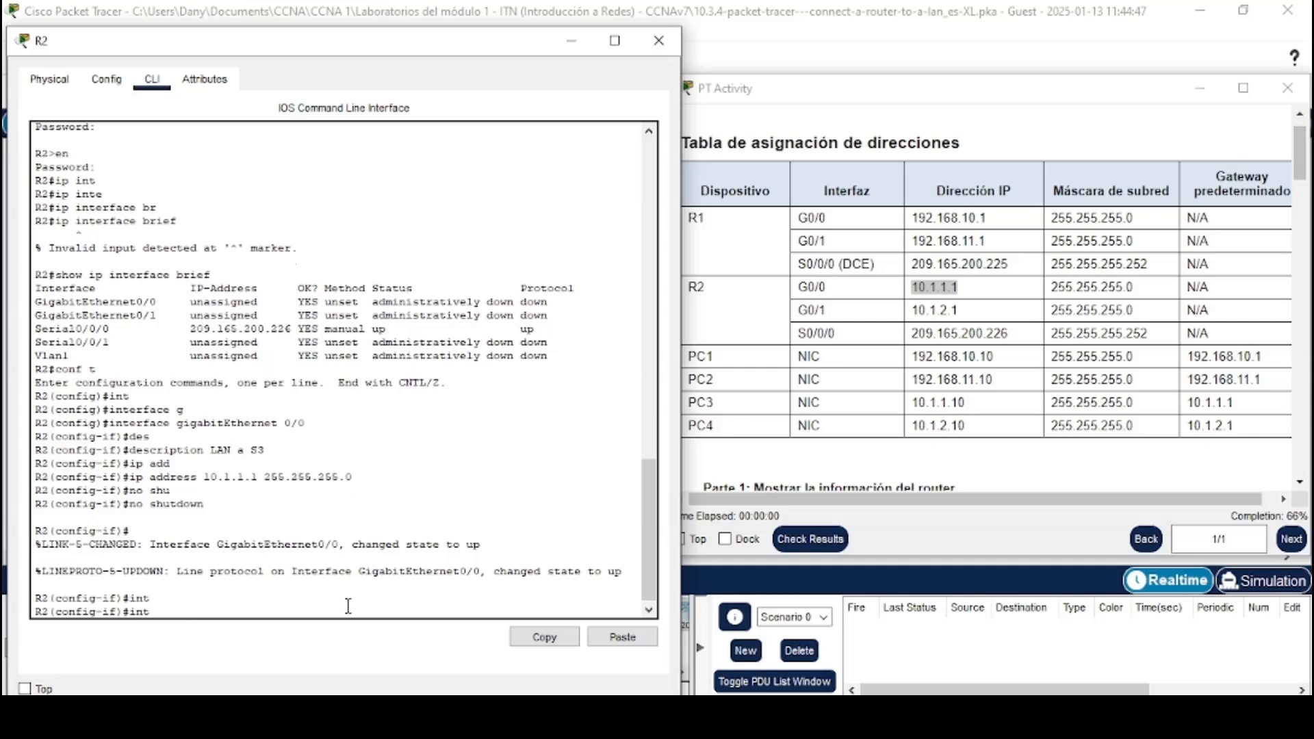
key("BackSpace")
key("BackSpace")
type("exit")
key("Return")
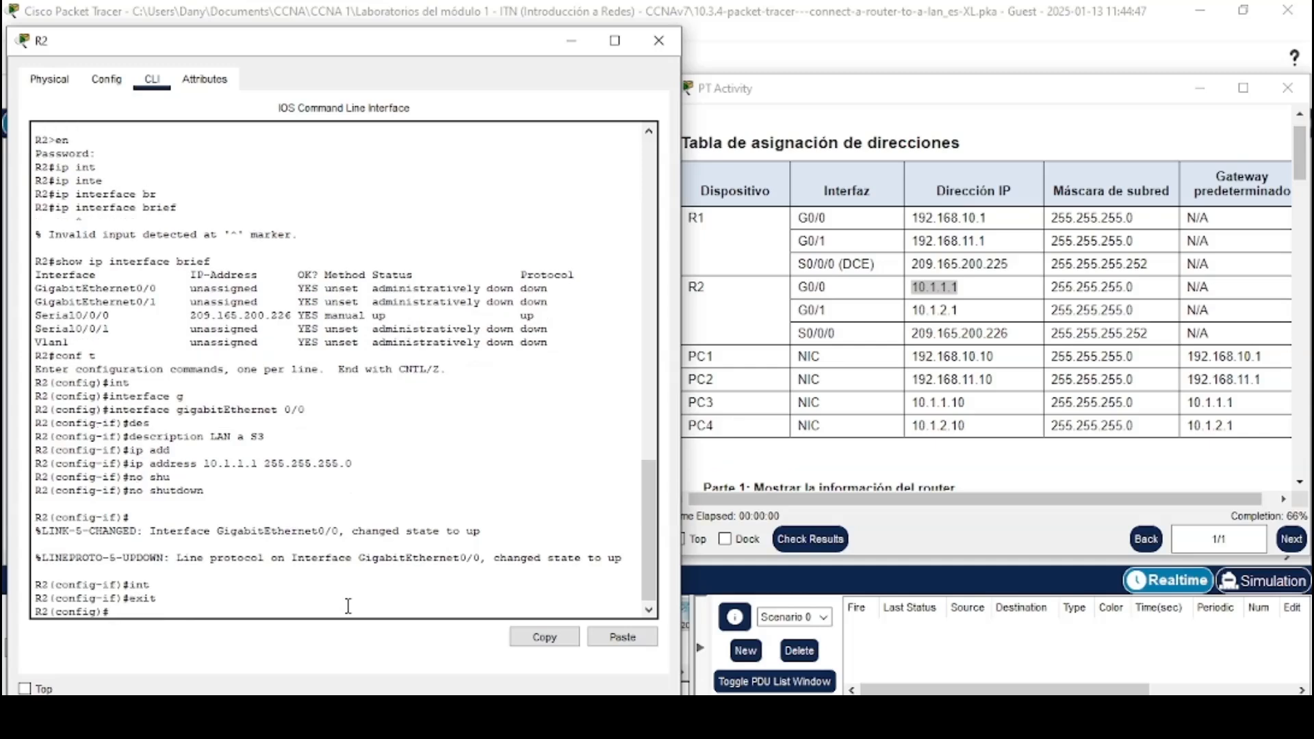
type("int")
key("Tab")
type("g")
key("Tab")
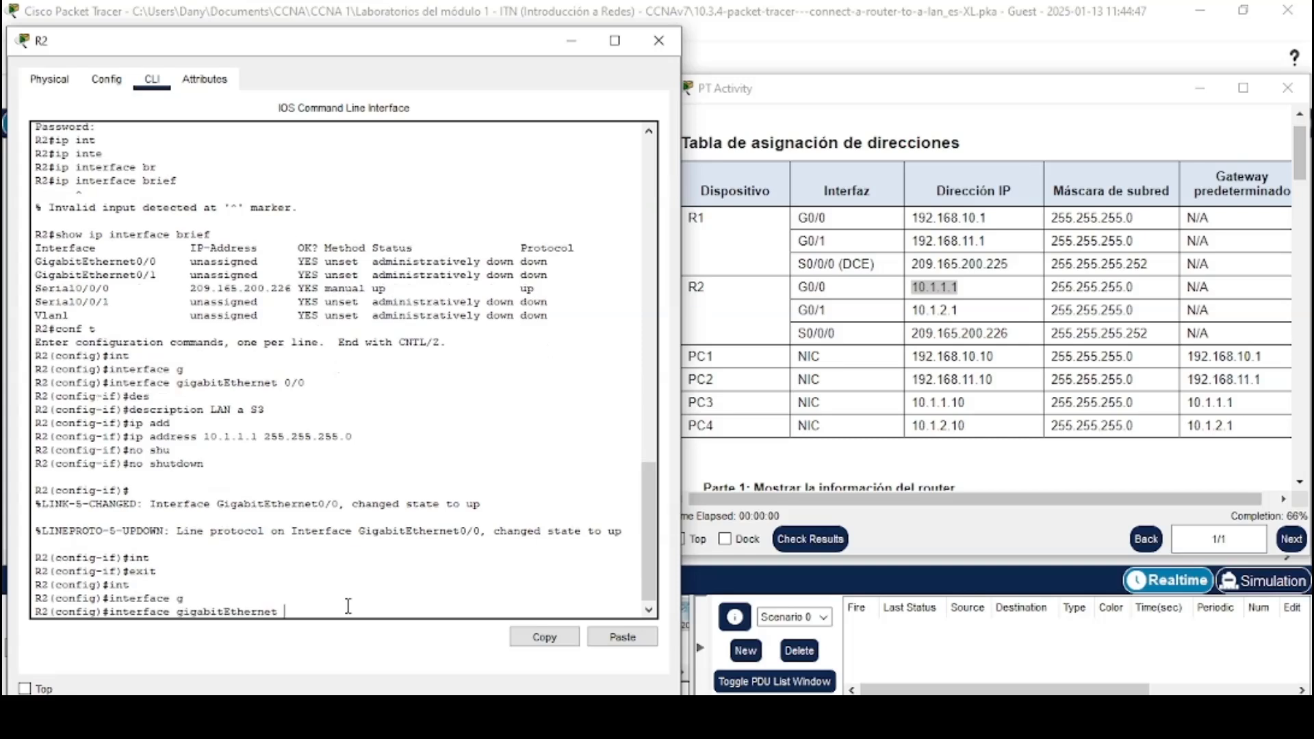
type("0/1")
key("Return")
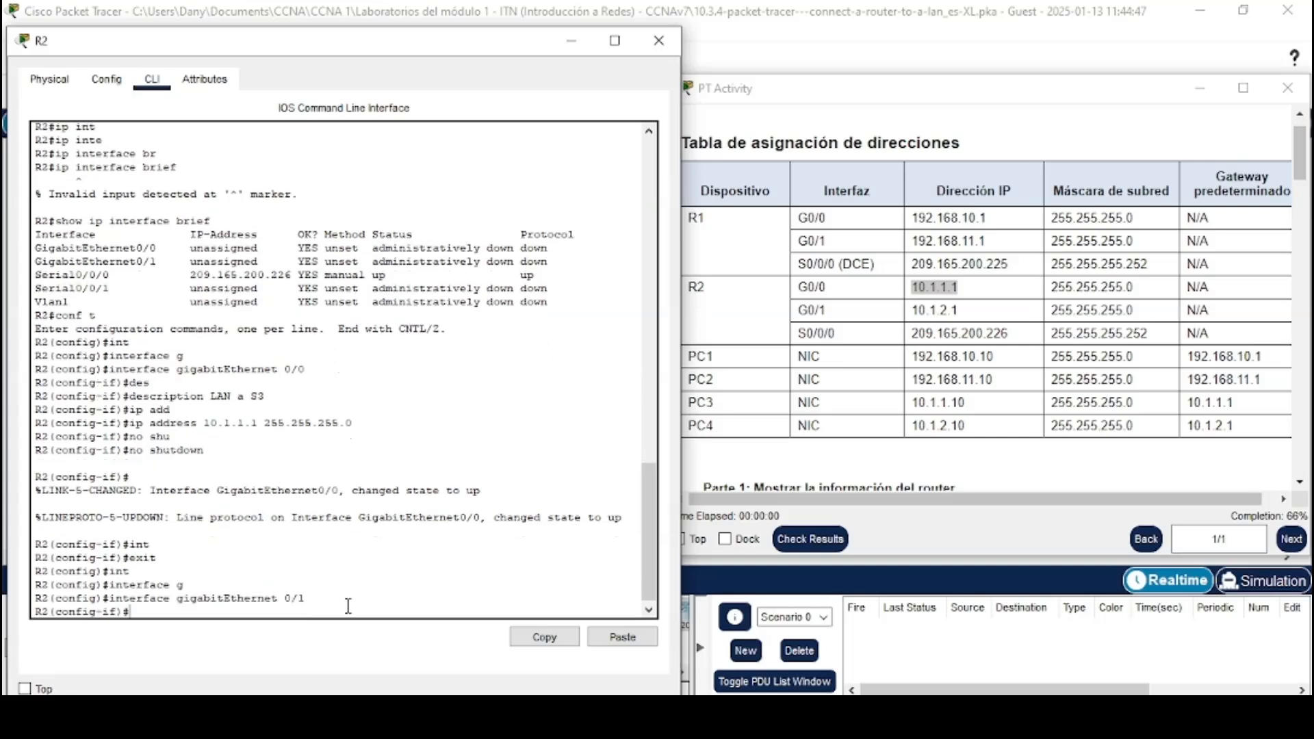
Set R2's GigabitEthernet 0/1 description to LAN a S4
type("des")
key("Tab")
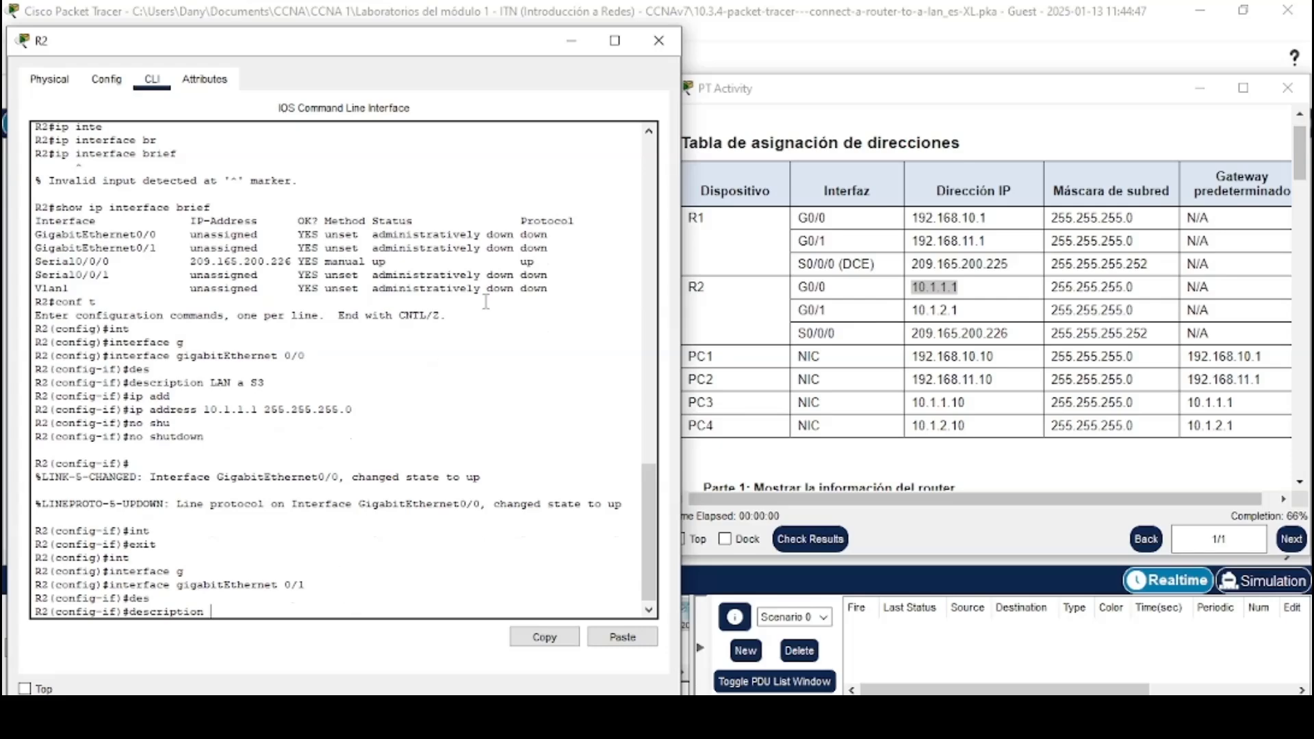
left_click(818, 66)
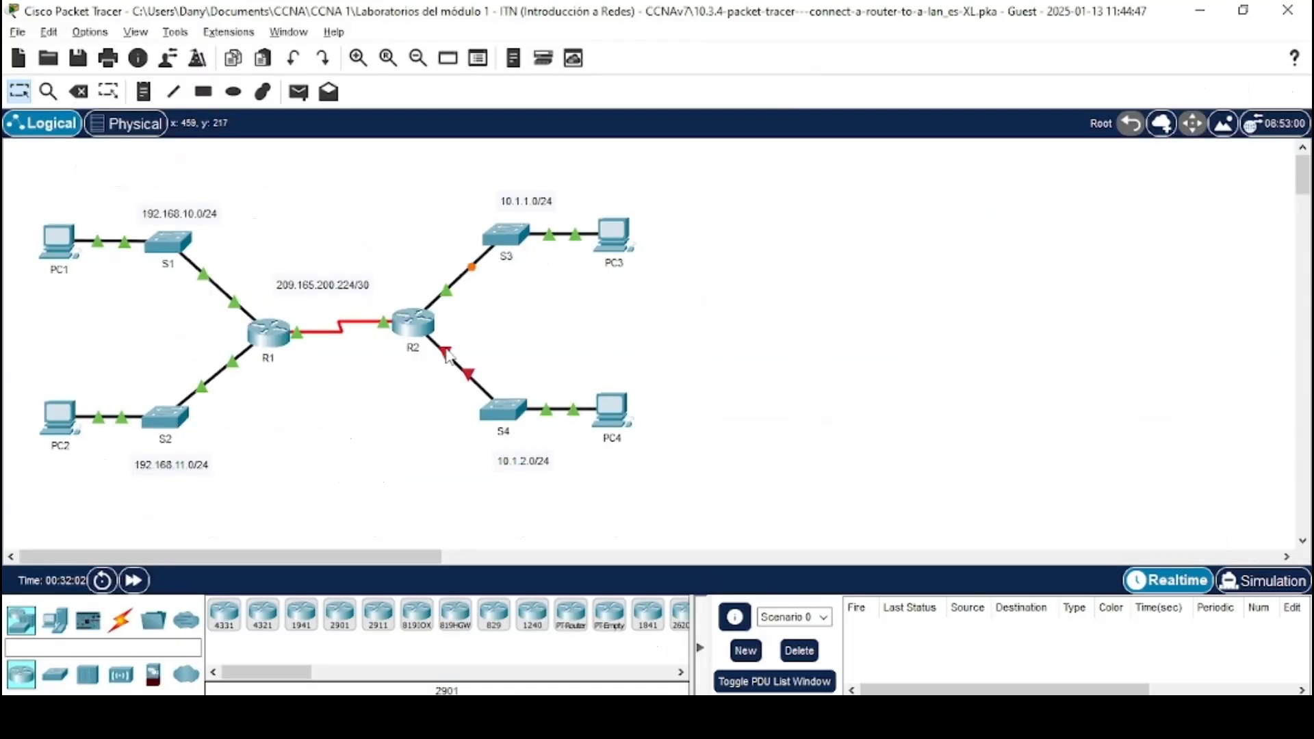
key("alt+Tab")
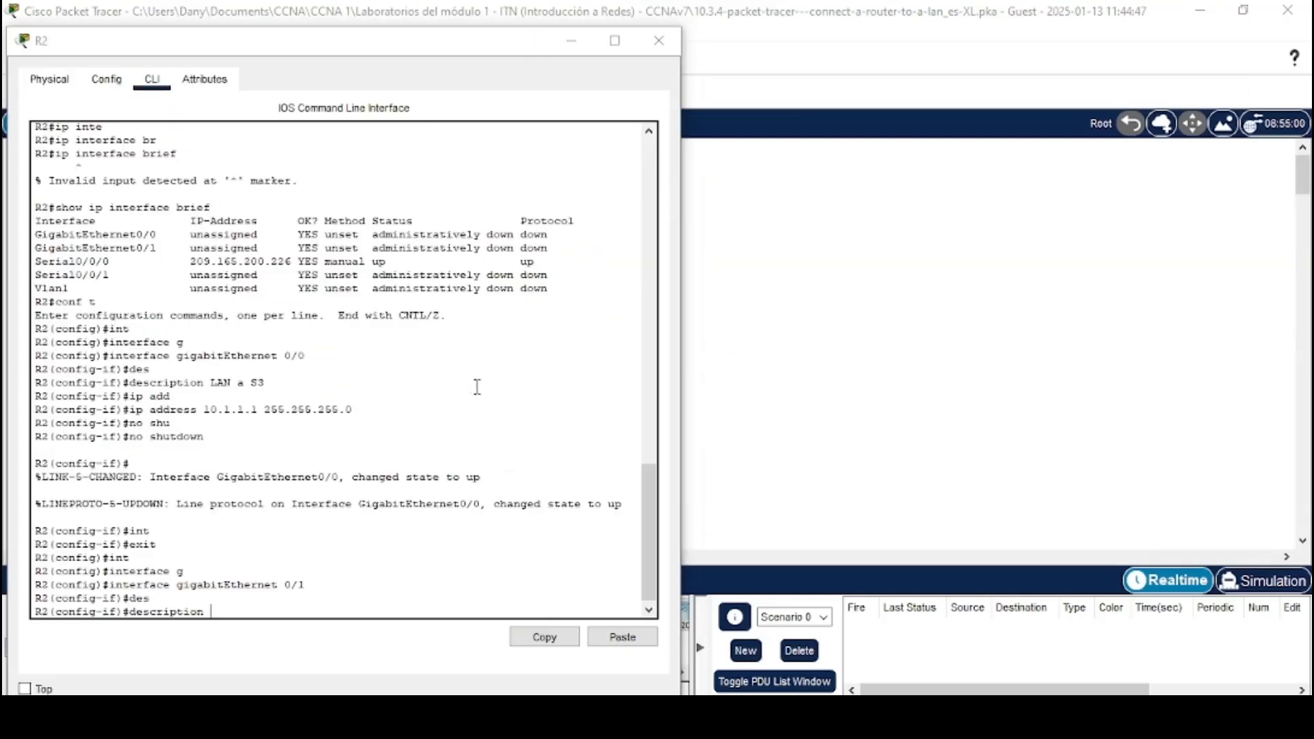
key("alt+Tab")
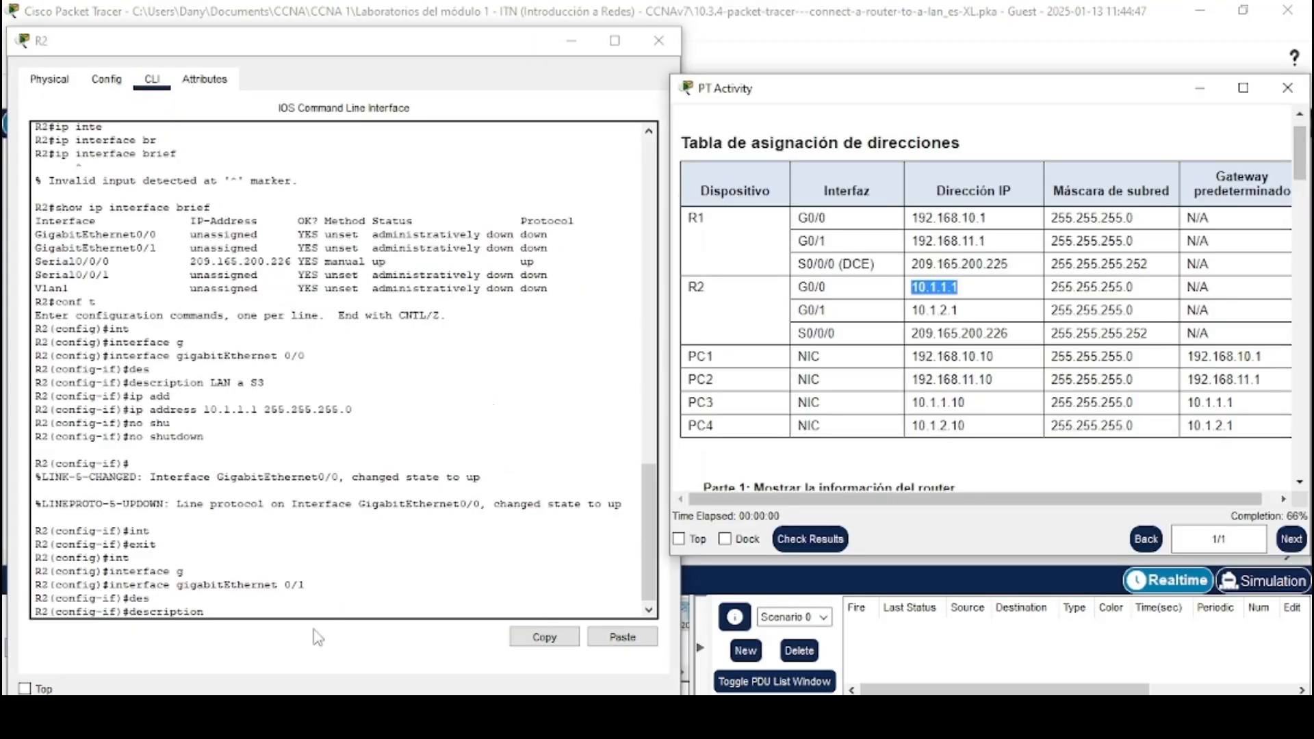
left_click(280, 611)
type("LAN")
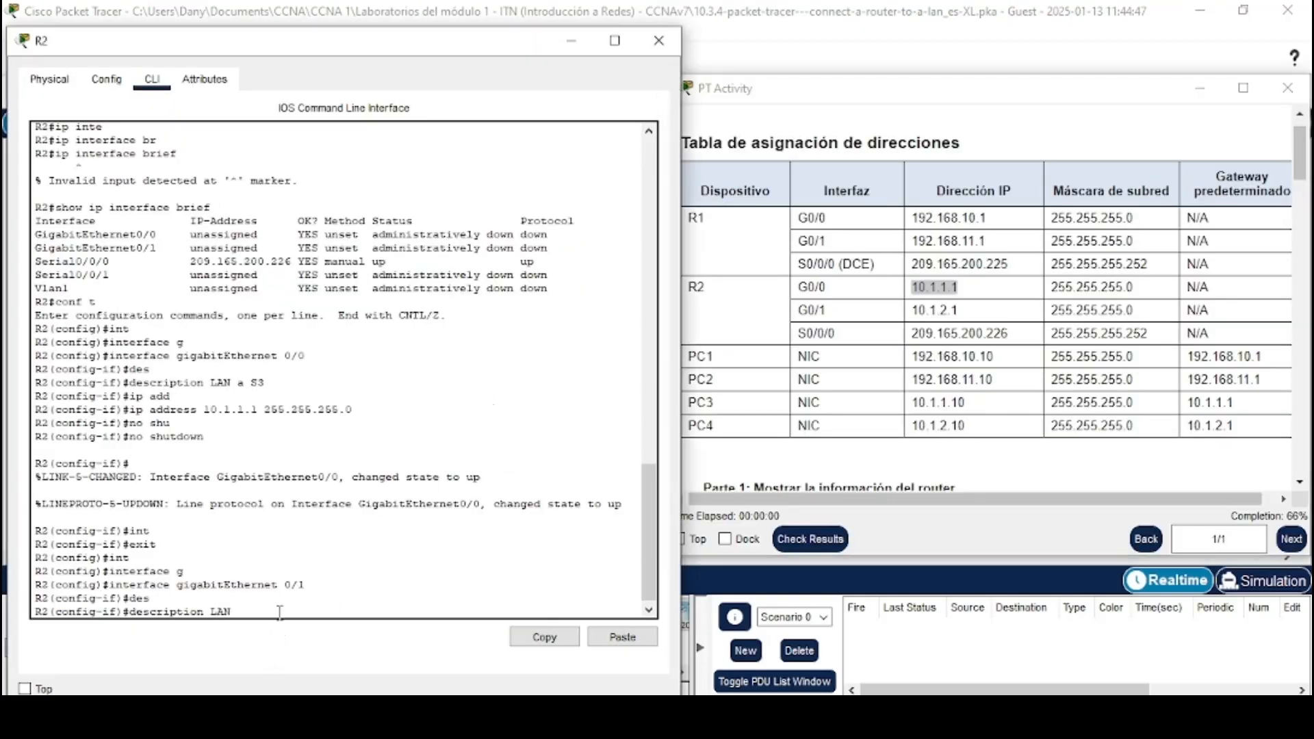
type(" a S4")
key("Return")
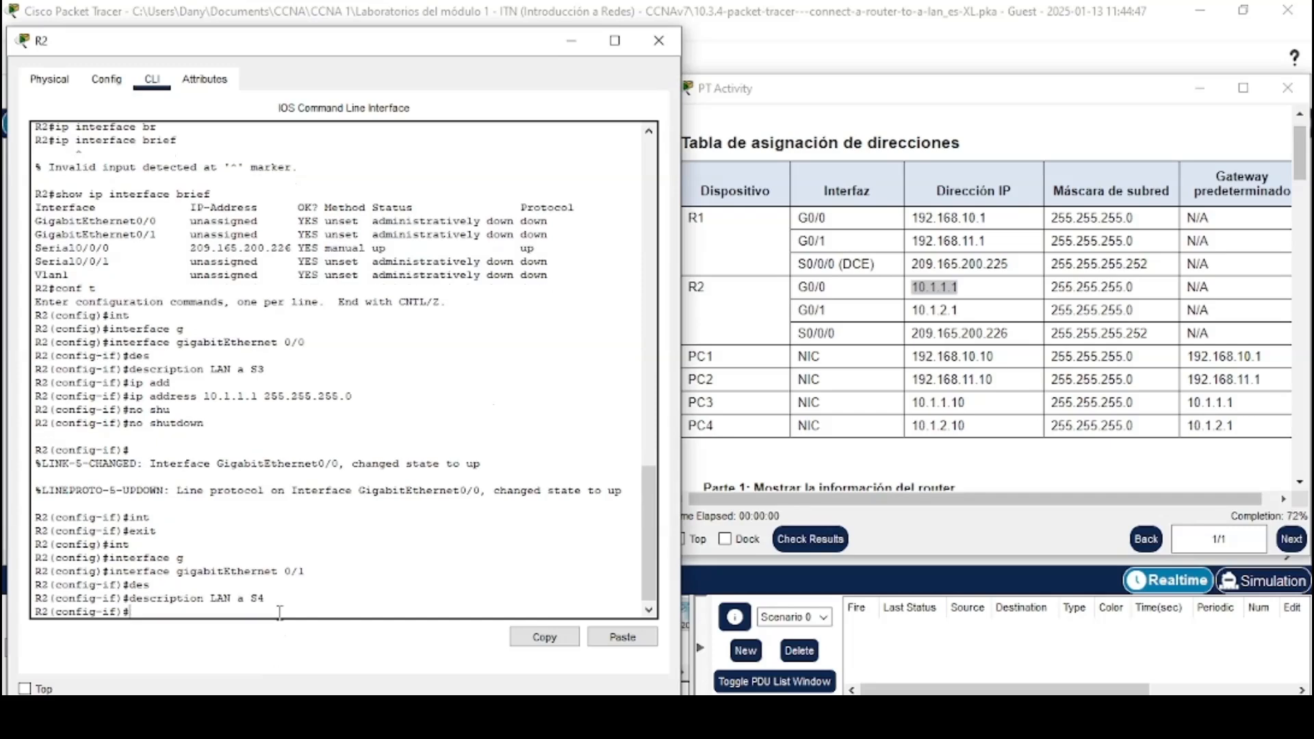
Assign 10.1.2.1 255.255.255.0 to R2's GigabitEthernet 0/1, copying the address from the table, and enable it with no shutdown
type("ip add")
key("Tab")
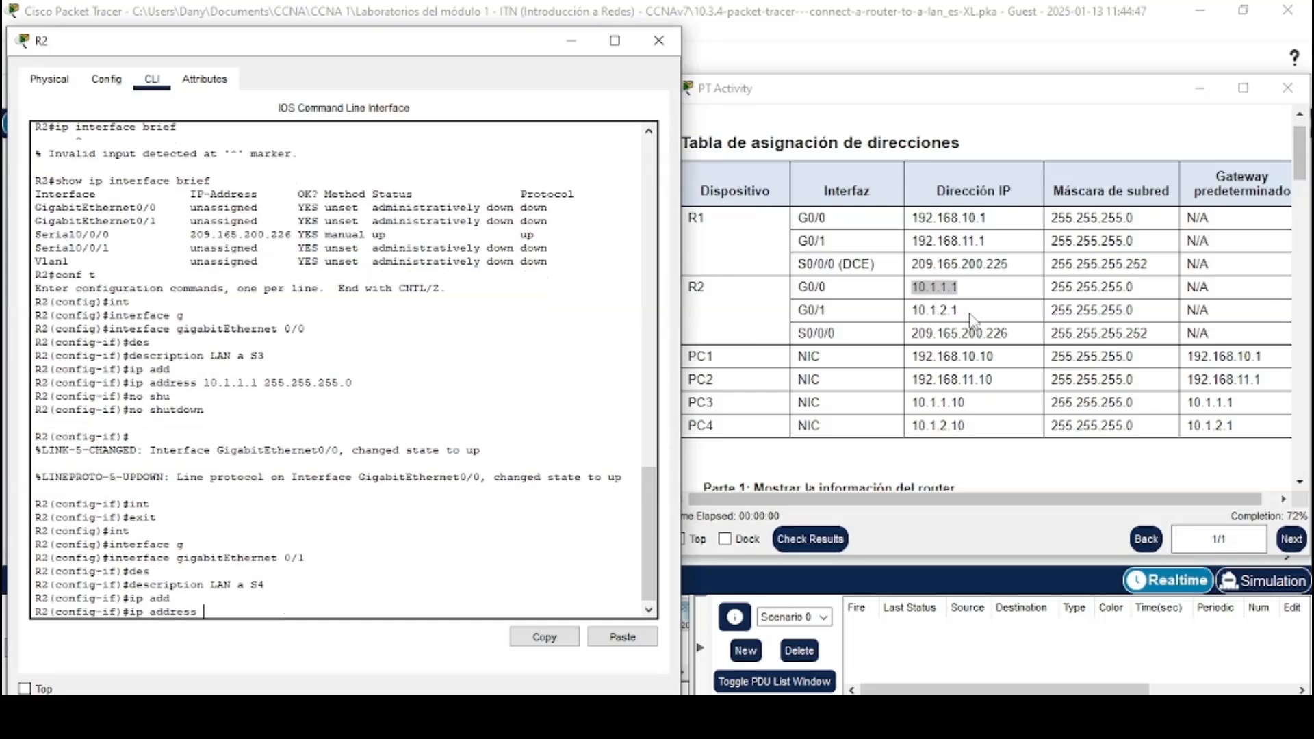
left_click_drag(958, 311, 912, 311)
right_click(913, 311)
left_click(941, 327)
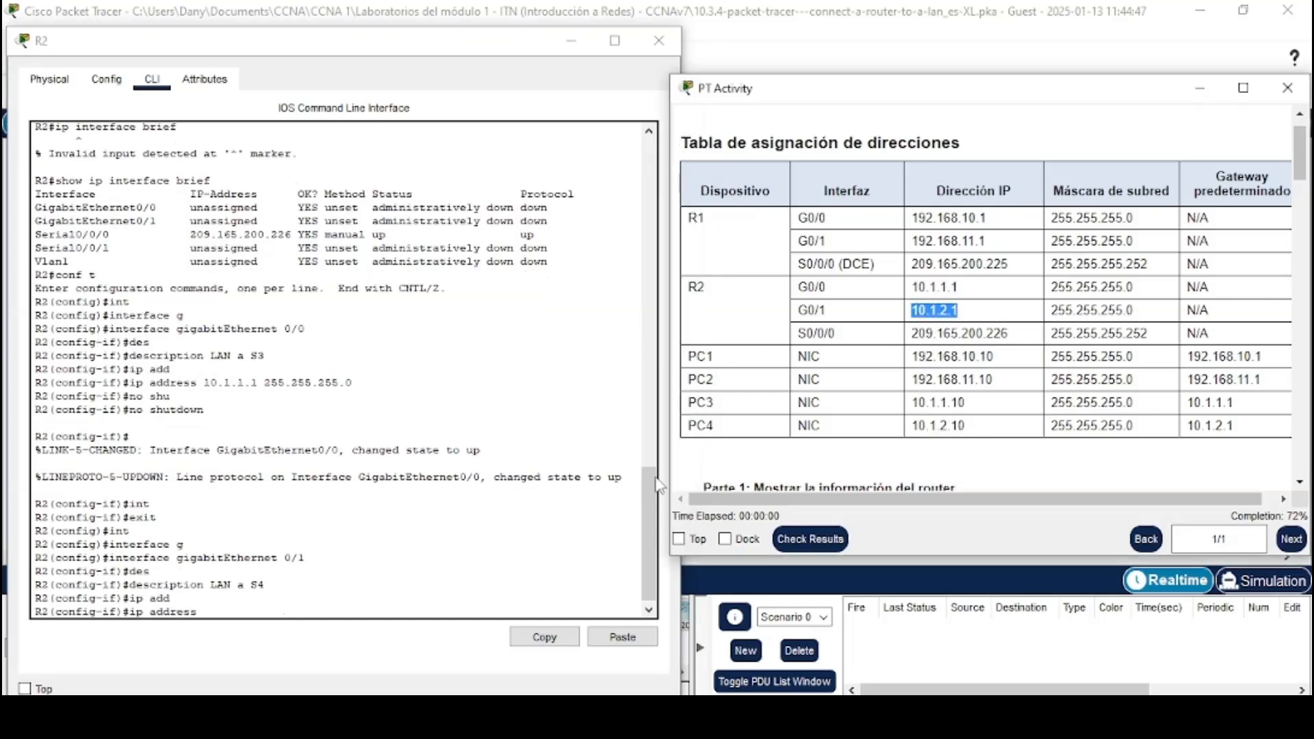
left_click(474, 610)
left_click(593, 636)
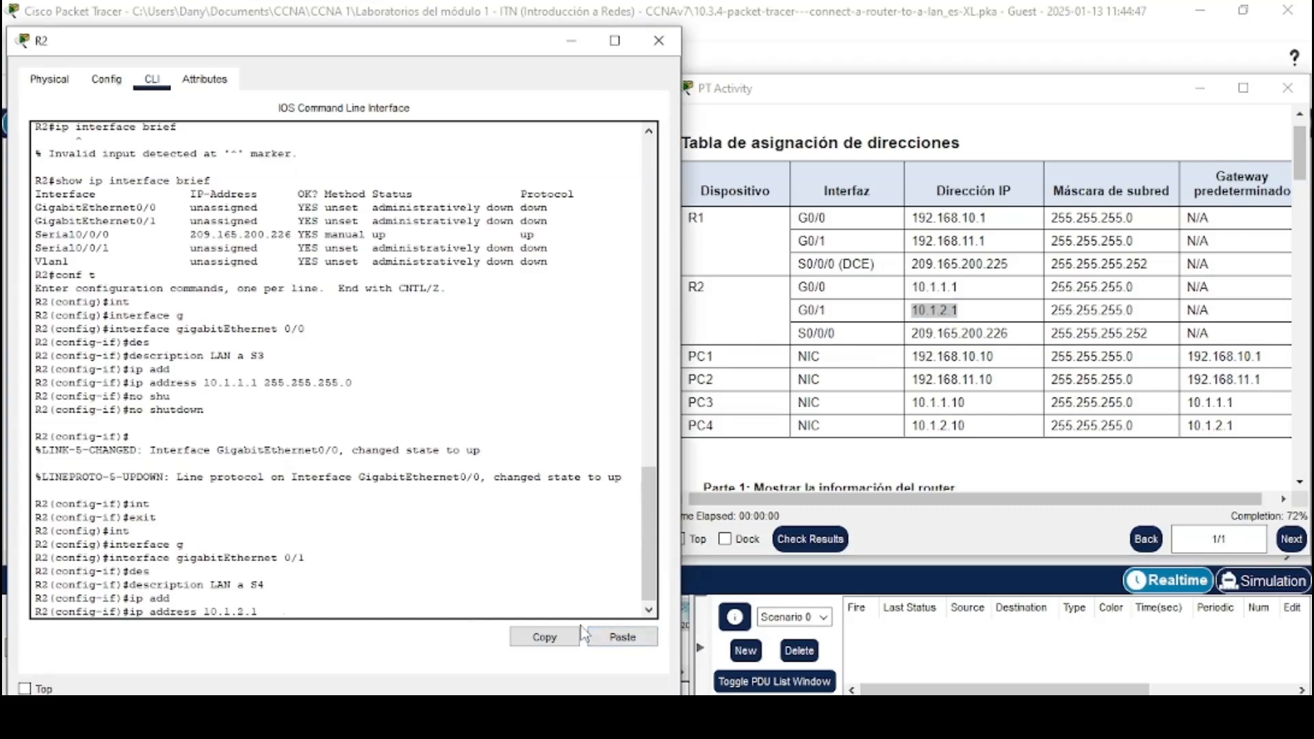
type("255.255.255.0")
key("Return")
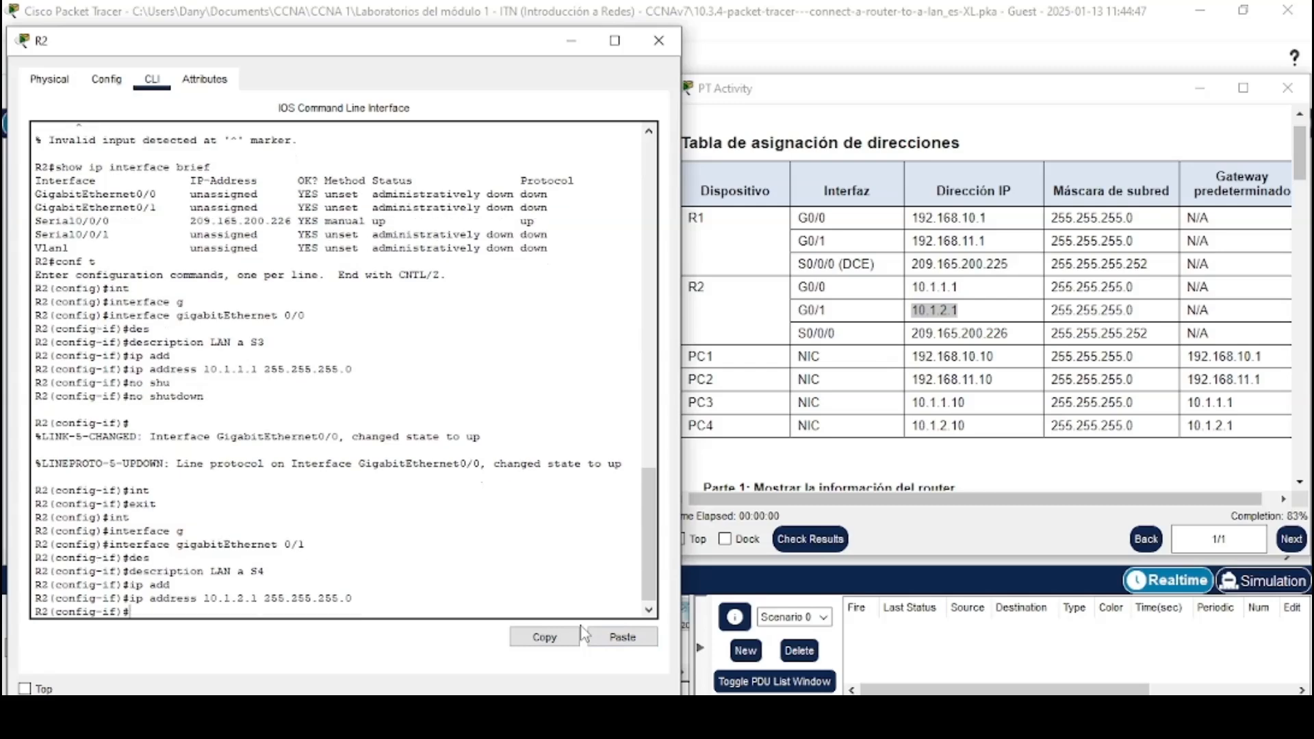
type("no shu")
key("Tab")
key("Return")
Leave interface configuration mode on R2 with end, returning to privileged EXEC
scroll(890, 308, "down", 10)
left_click_drag(705, 211, 1004, 216)
left_click(1005, 220)
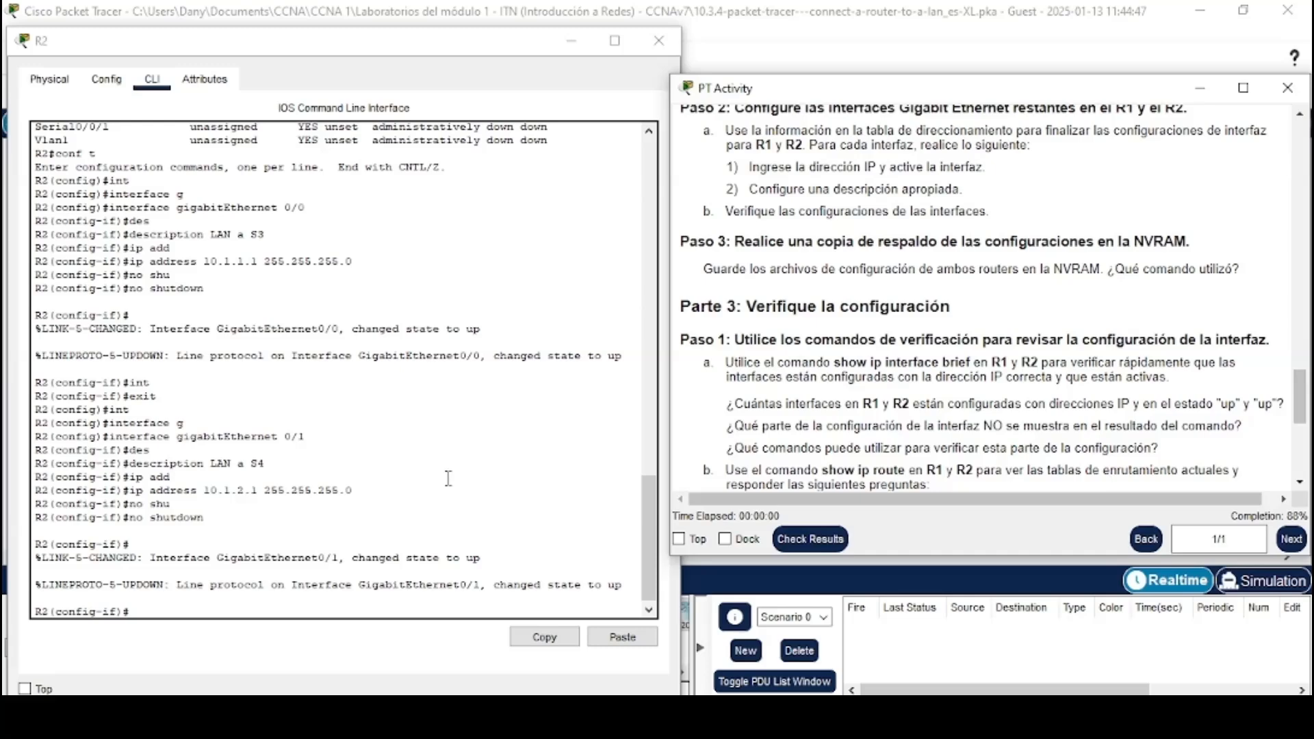
triple_click(301, 608)
left_click(301, 616)
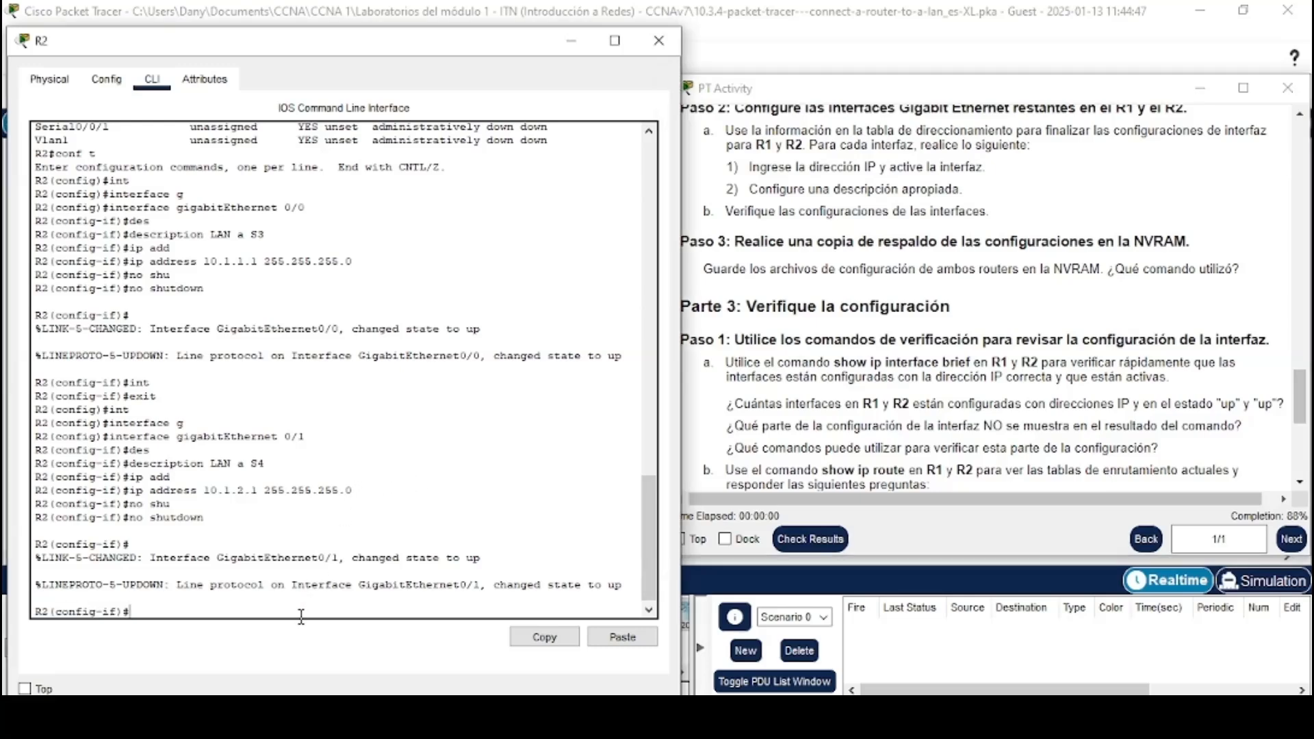
type("end")
key("Return")
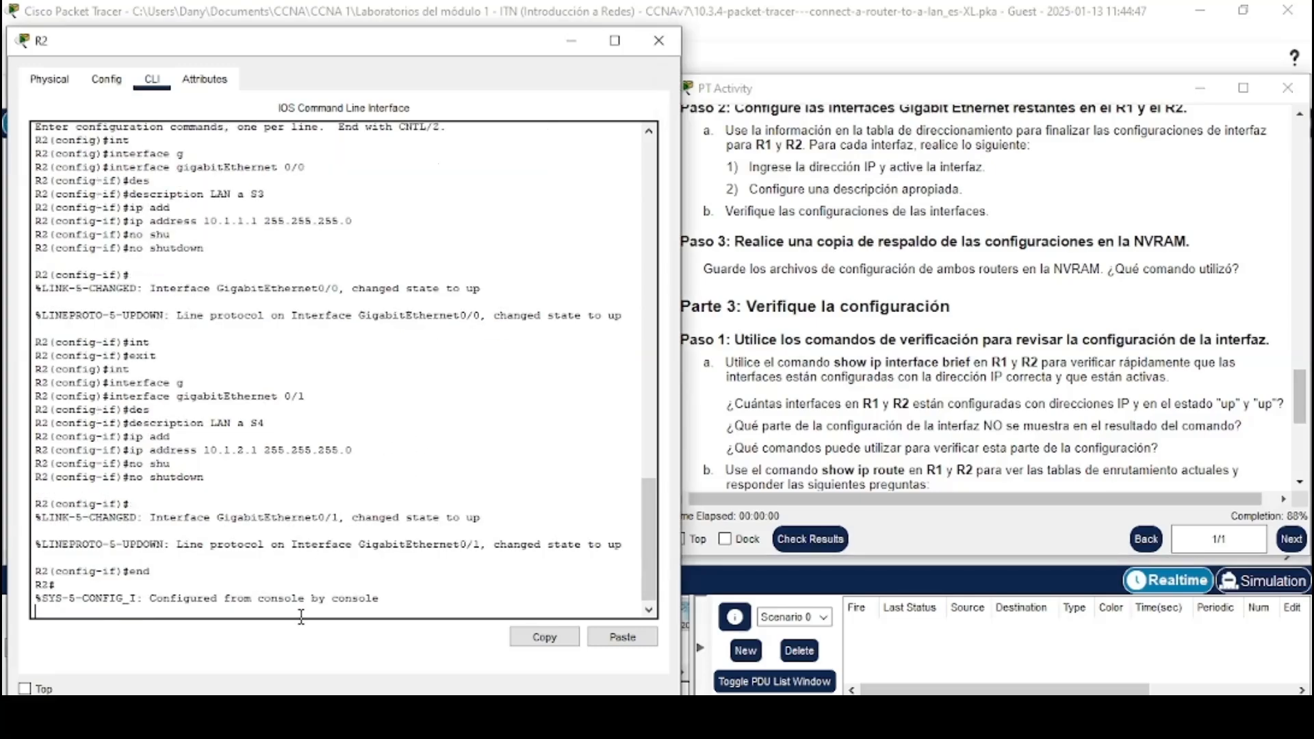
Display R2's interface summary with show ip interface brief
key("Return")
type("show")
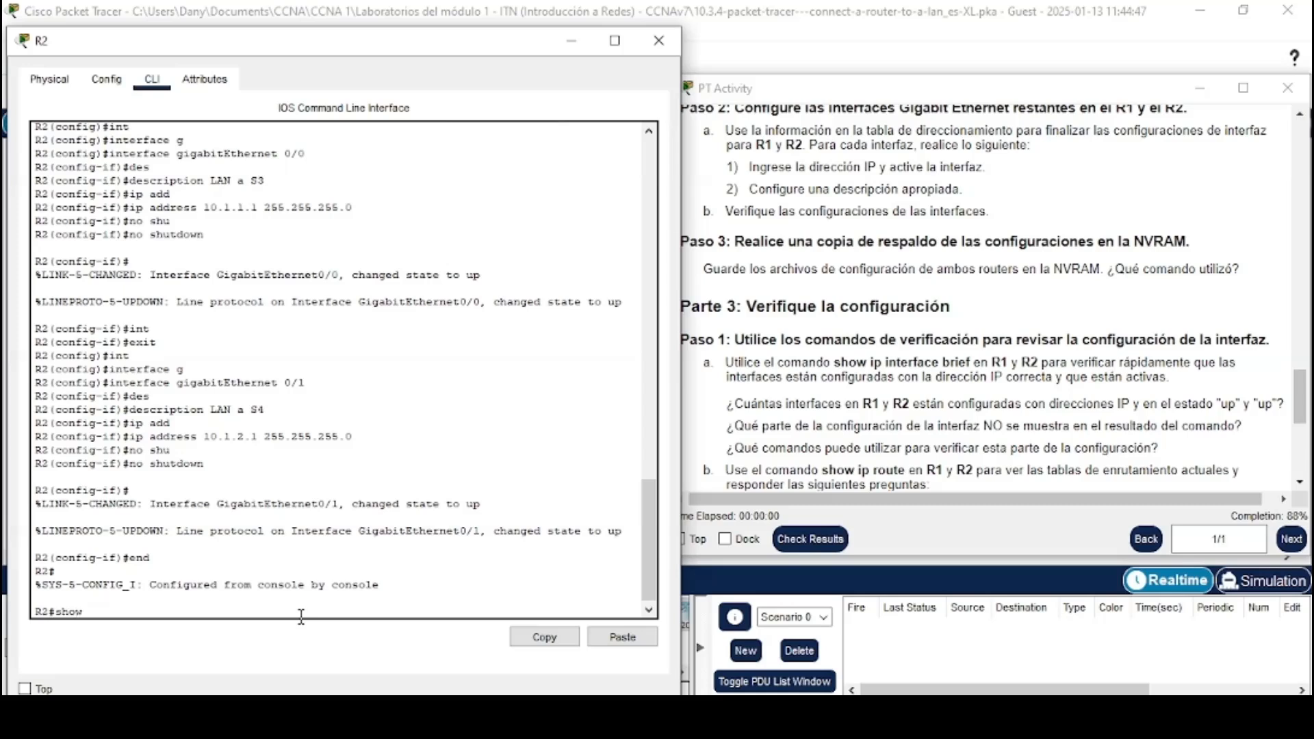
key("Tab")
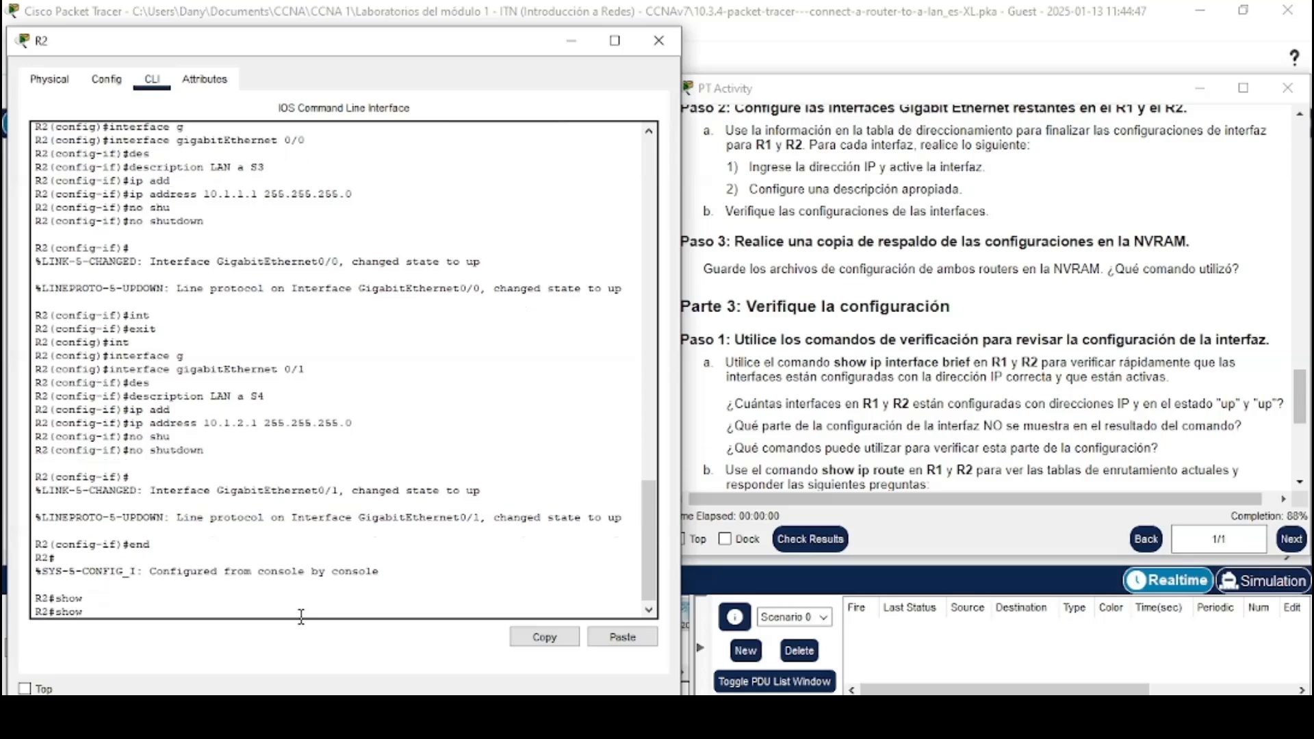
type("ip in")
key("Tab")
type("b")
key("Tab")
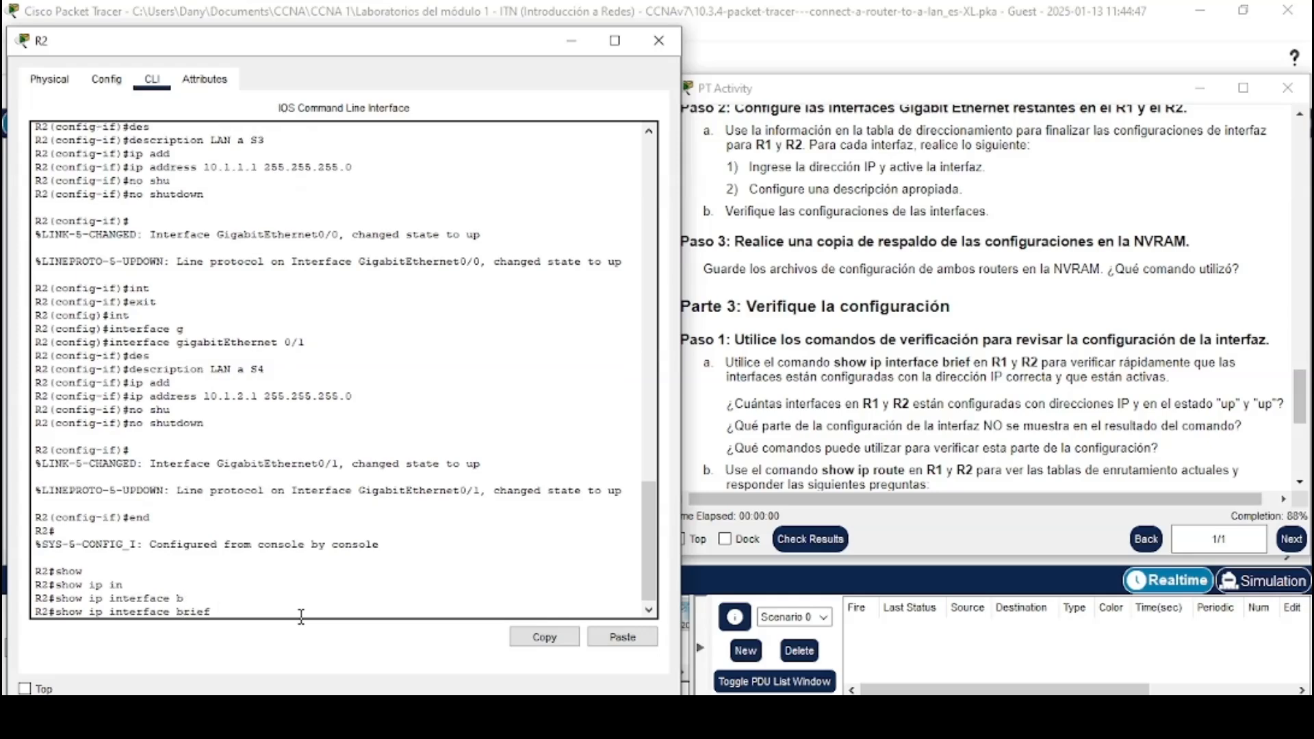
key("Return")
Save R2's running configuration to NVRAM with copy running-config startup-config
left_click(686, 238)
scroll(686, 238, "down", 1)
left_click_drag(681, 184, 1200, 179)
left_click(1200, 185)
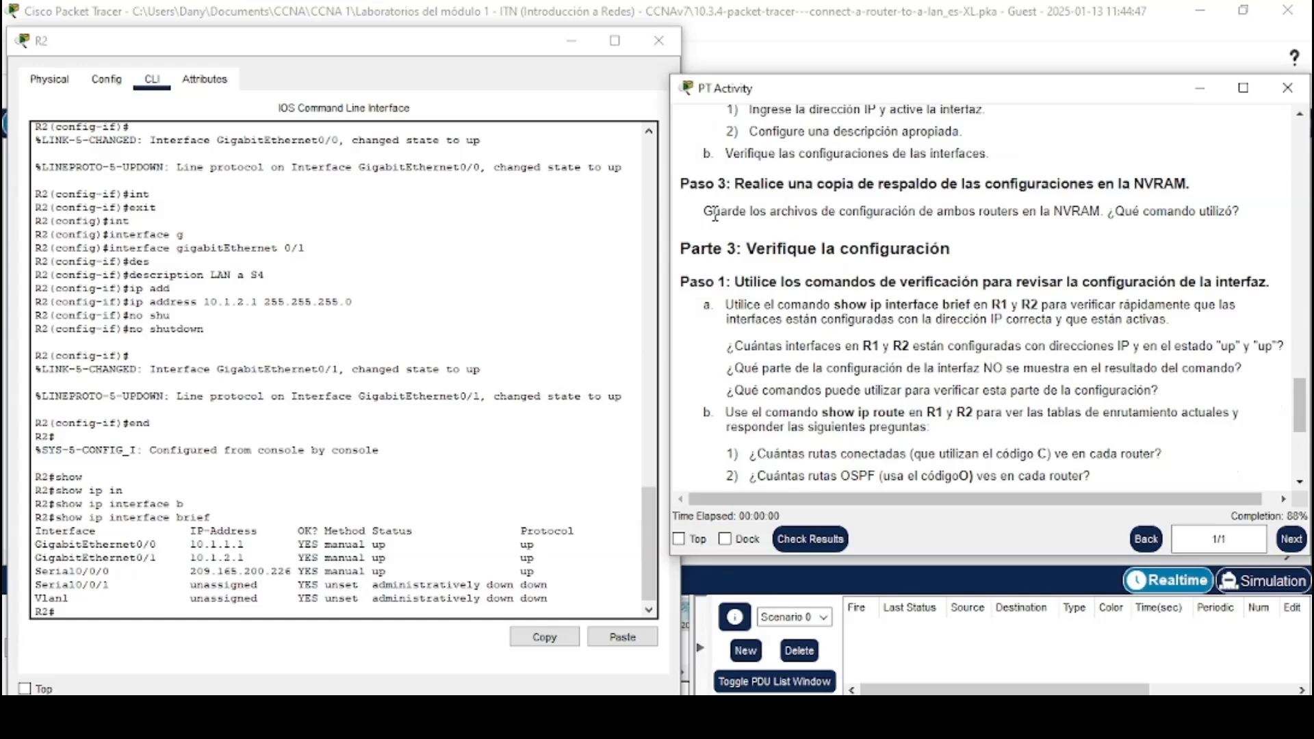
triple_click(1217, 213)
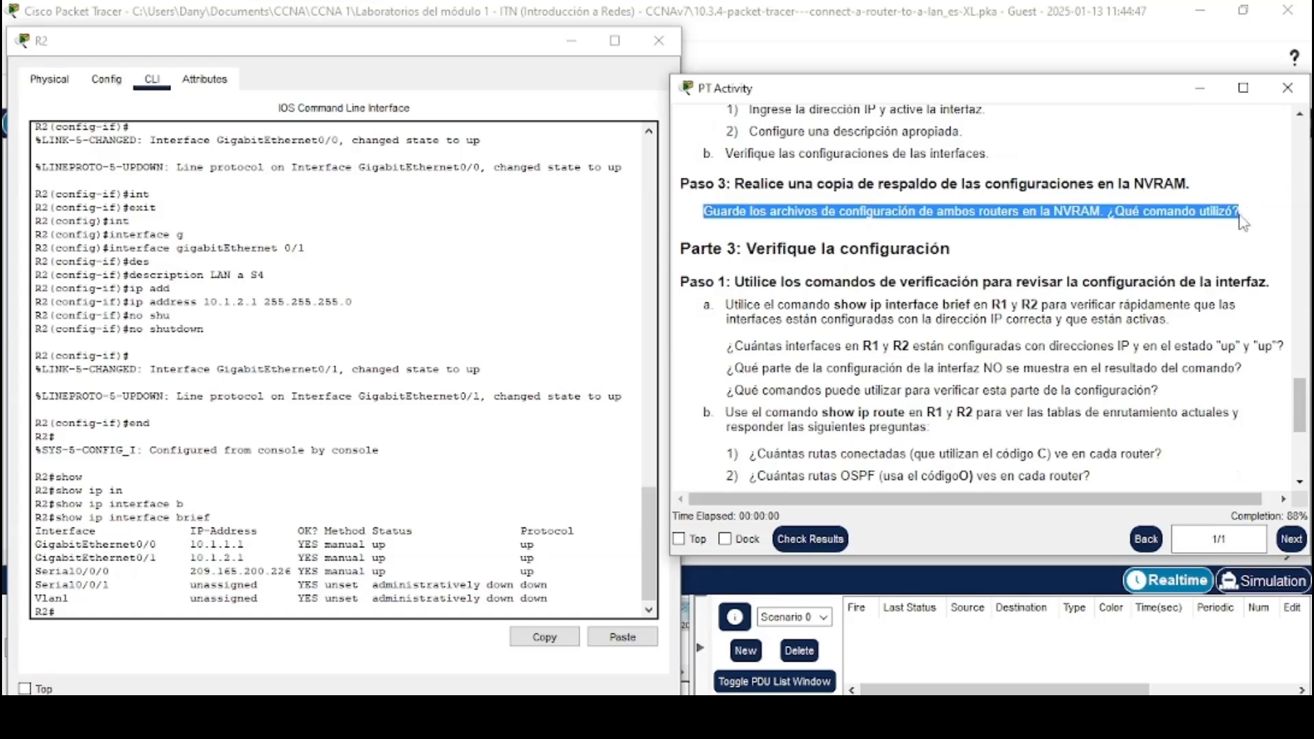
left_click(1241, 218)
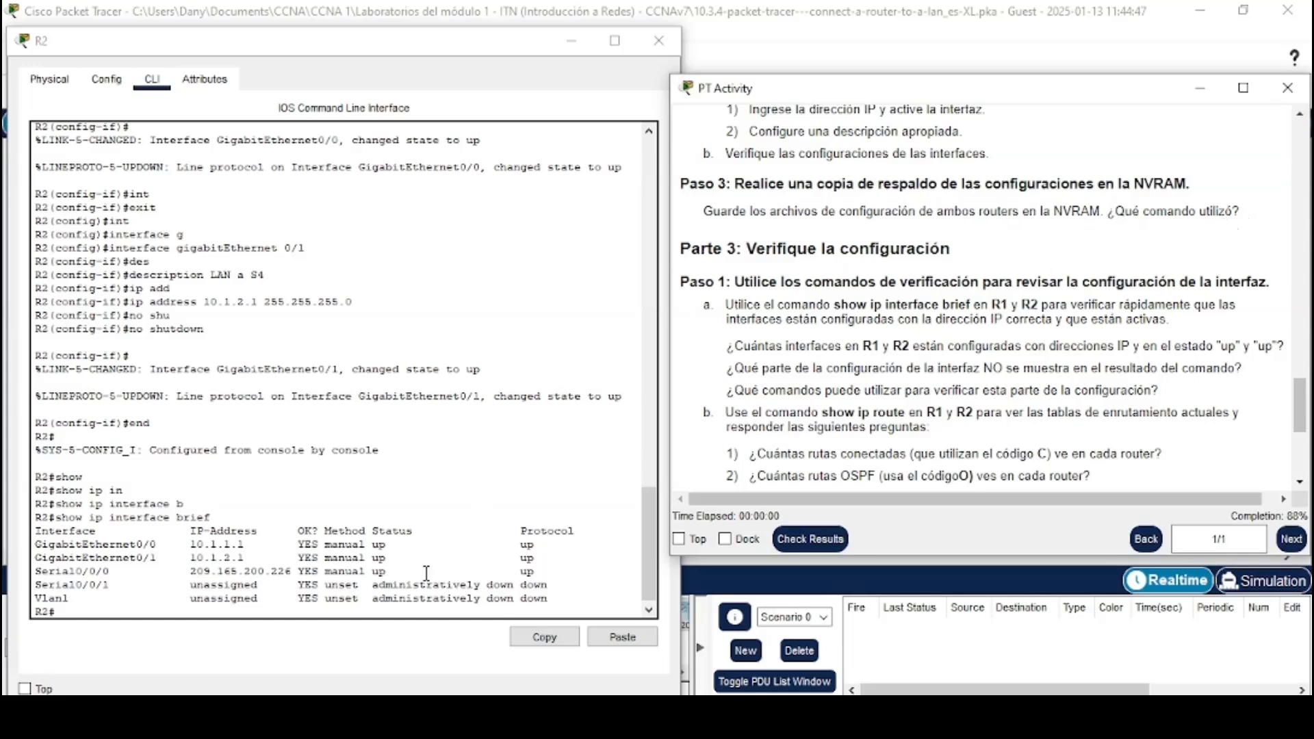
left_click(401, 612)
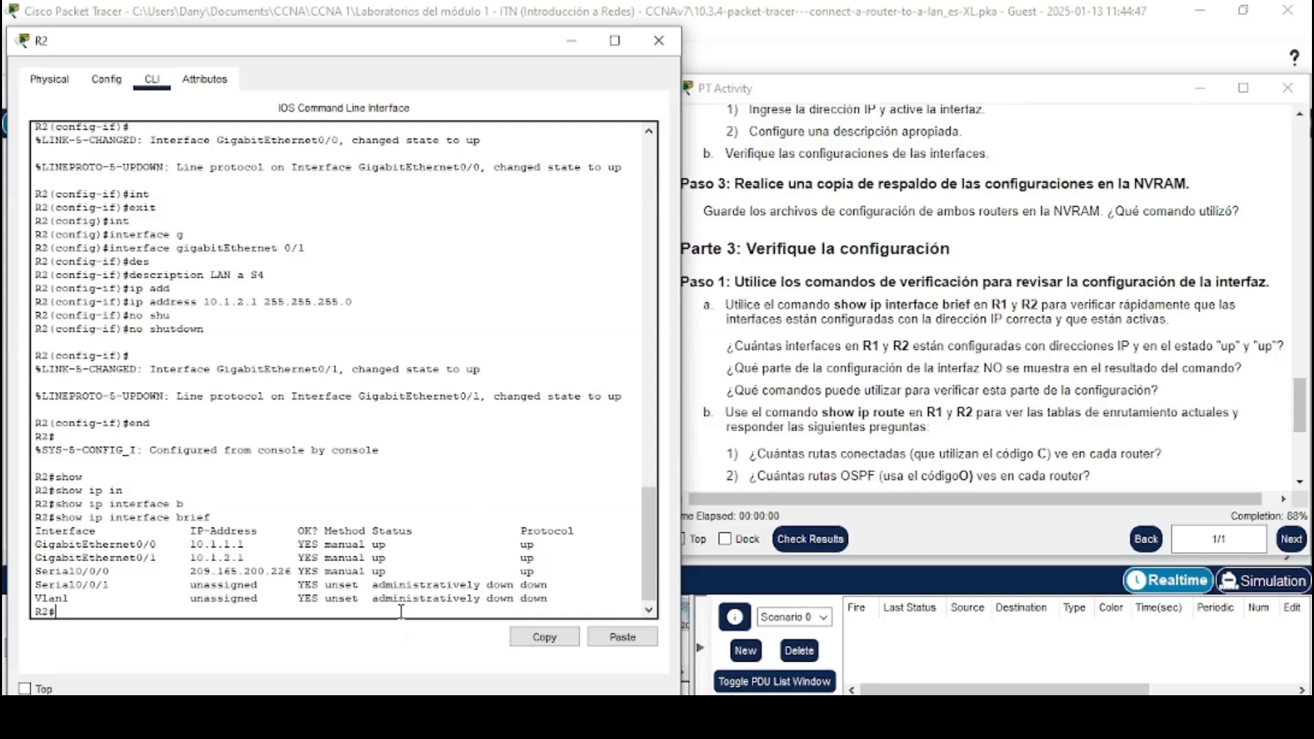
type("copy ru st")
key("Return")
key("Return")
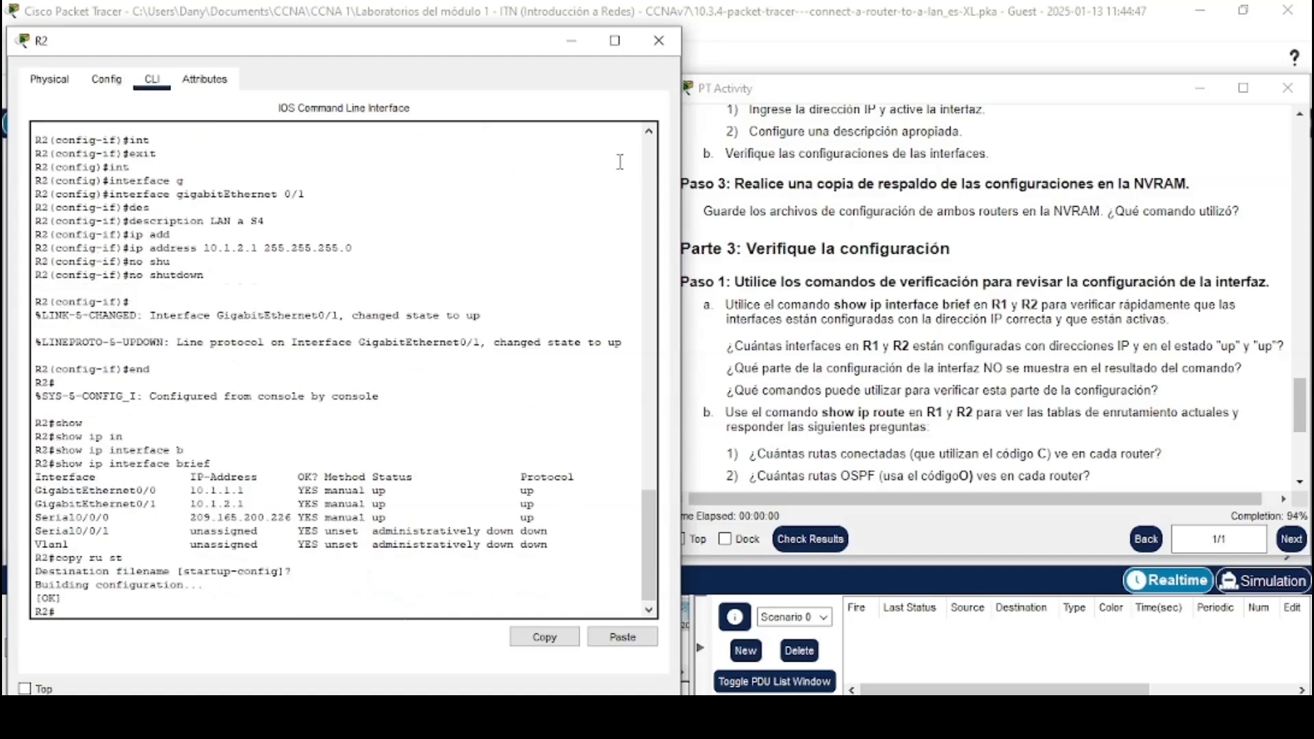
Switch to R1's CLI, leave configuration mode with end and save its running configuration to startup-config
key("alt+Tab")
key("alt+Tab")
key("alt+Tab")
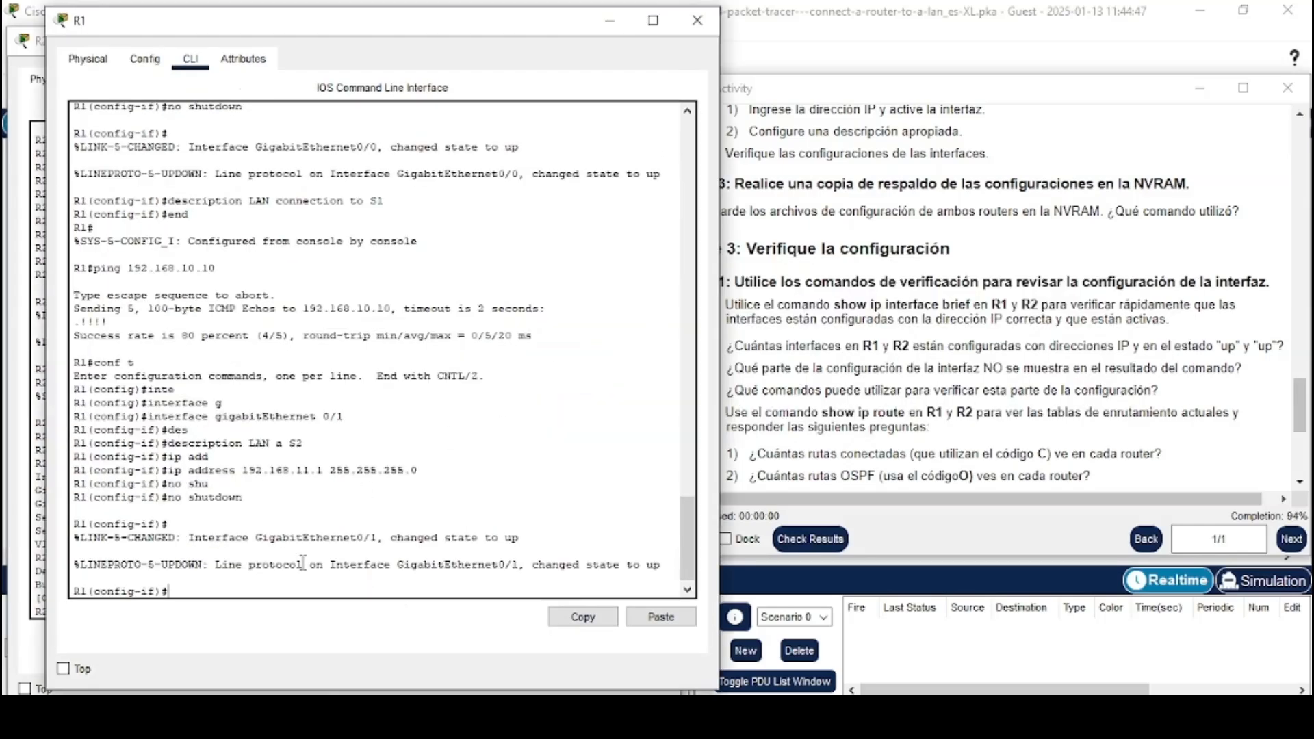
type("end")
key("Return")
type("c")
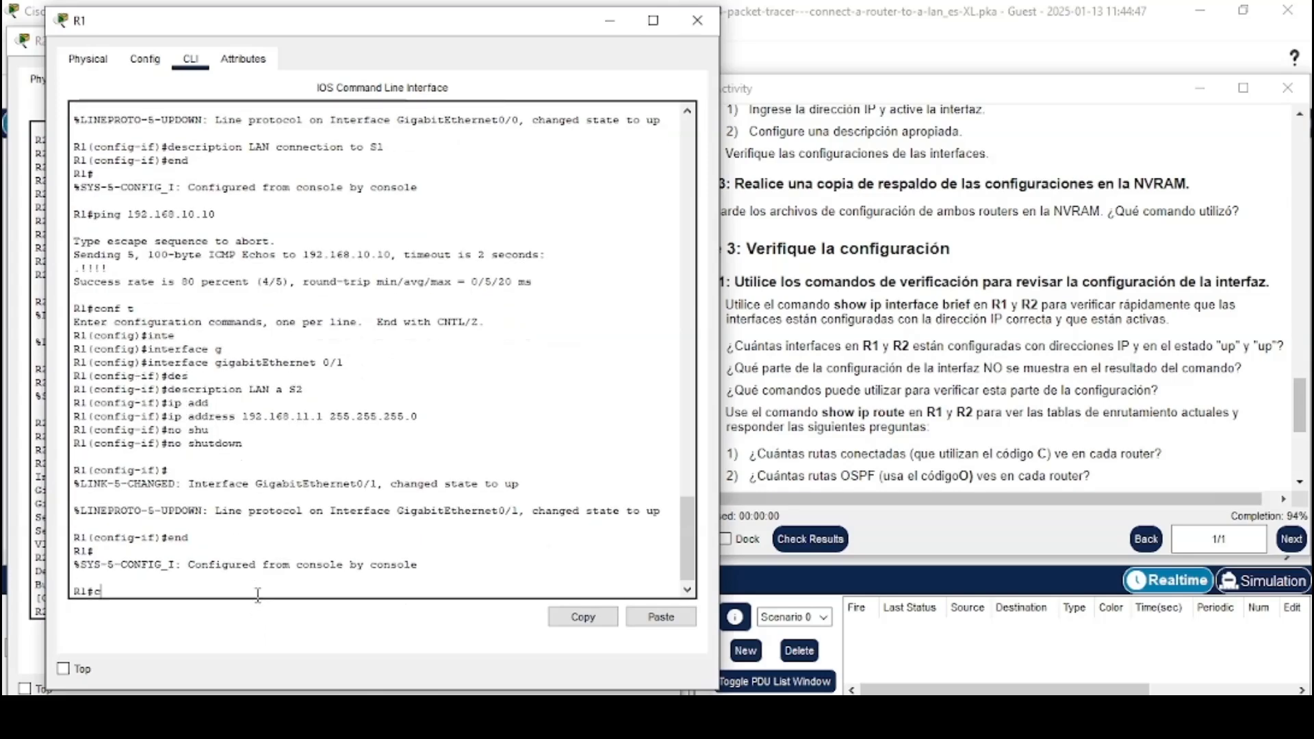
type("opy ru st")
key("Return")
key("Return")
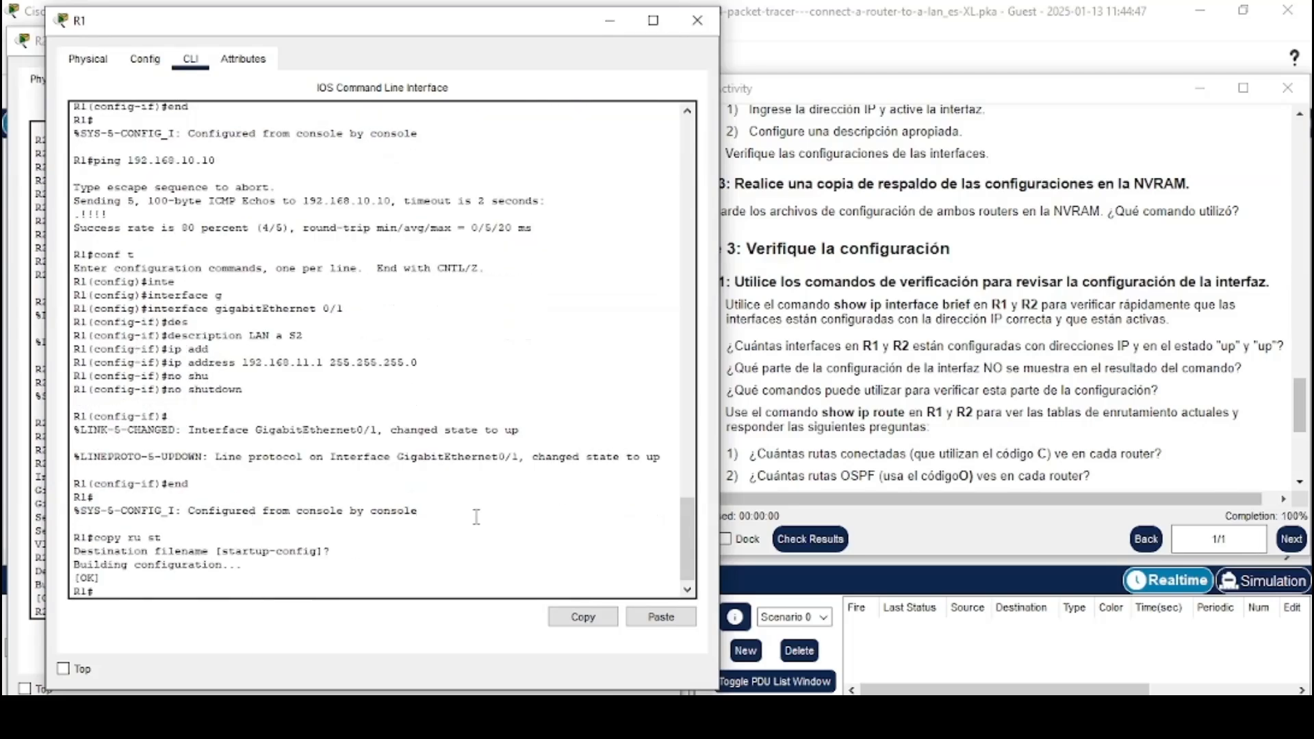
Read the Part 3 configuration verification instructions in the activity window
left_click(801, 353)
left_click_drag(675, 252, 953, 250)
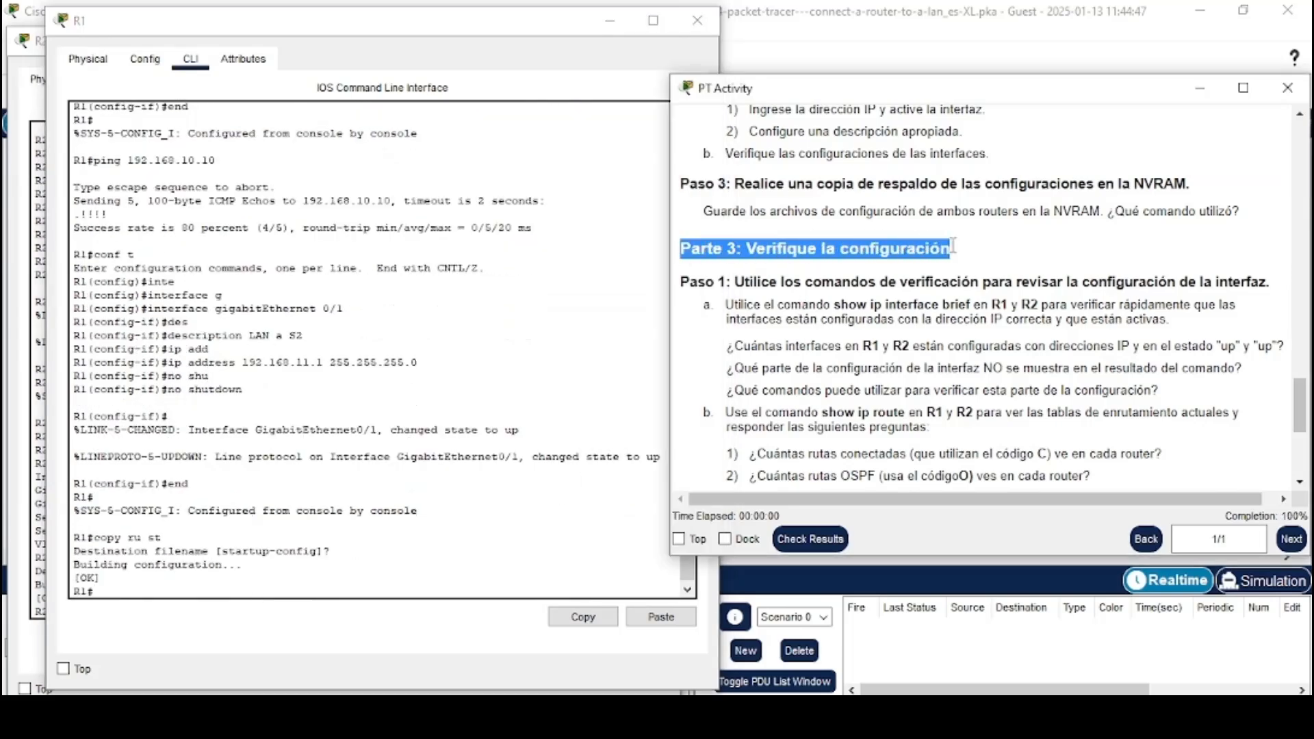
left_click_drag(682, 282, 1268, 282)
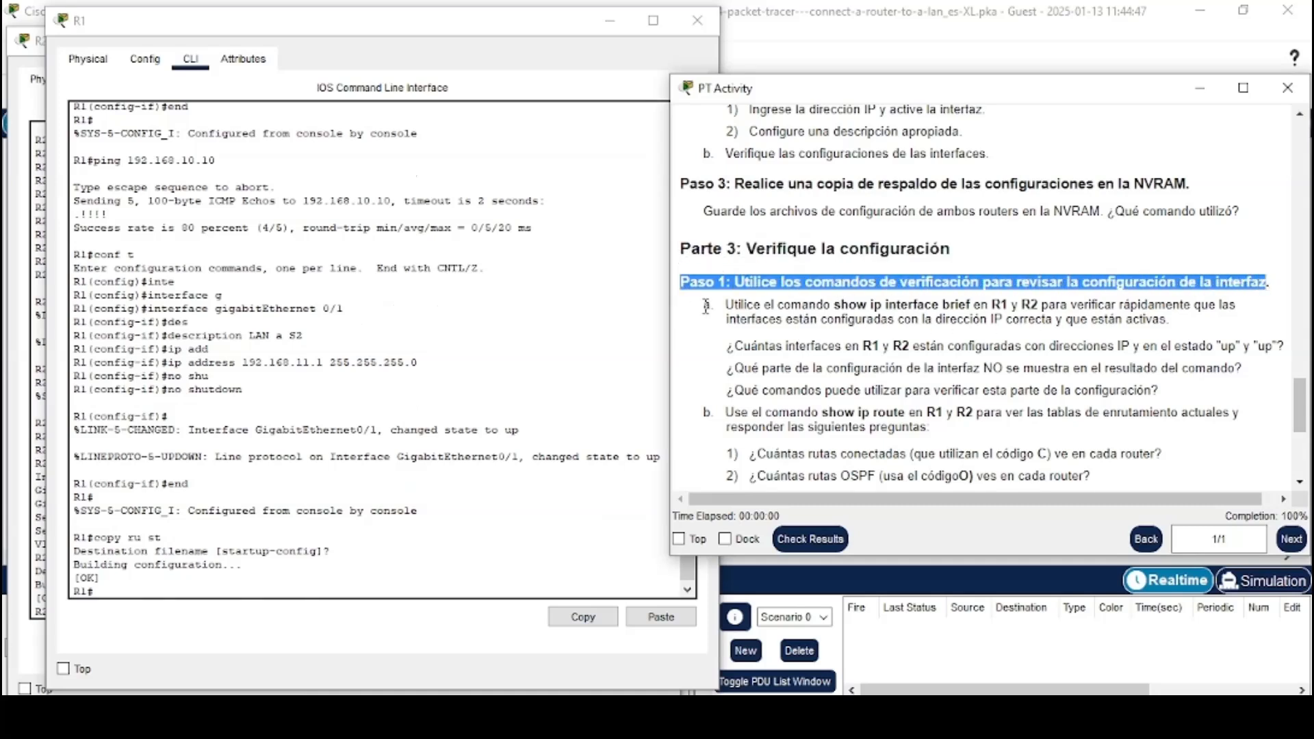
left_click_drag(705, 305, 1176, 318)
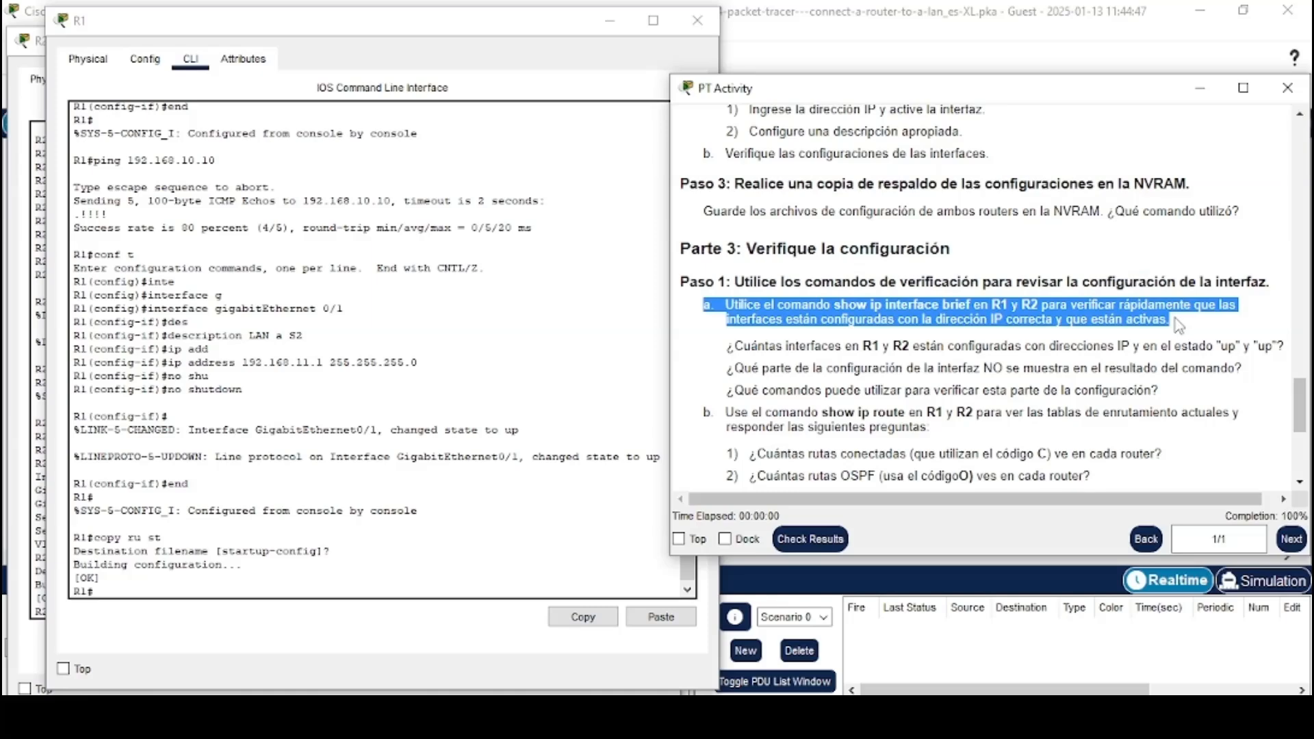
left_click(1175, 321)
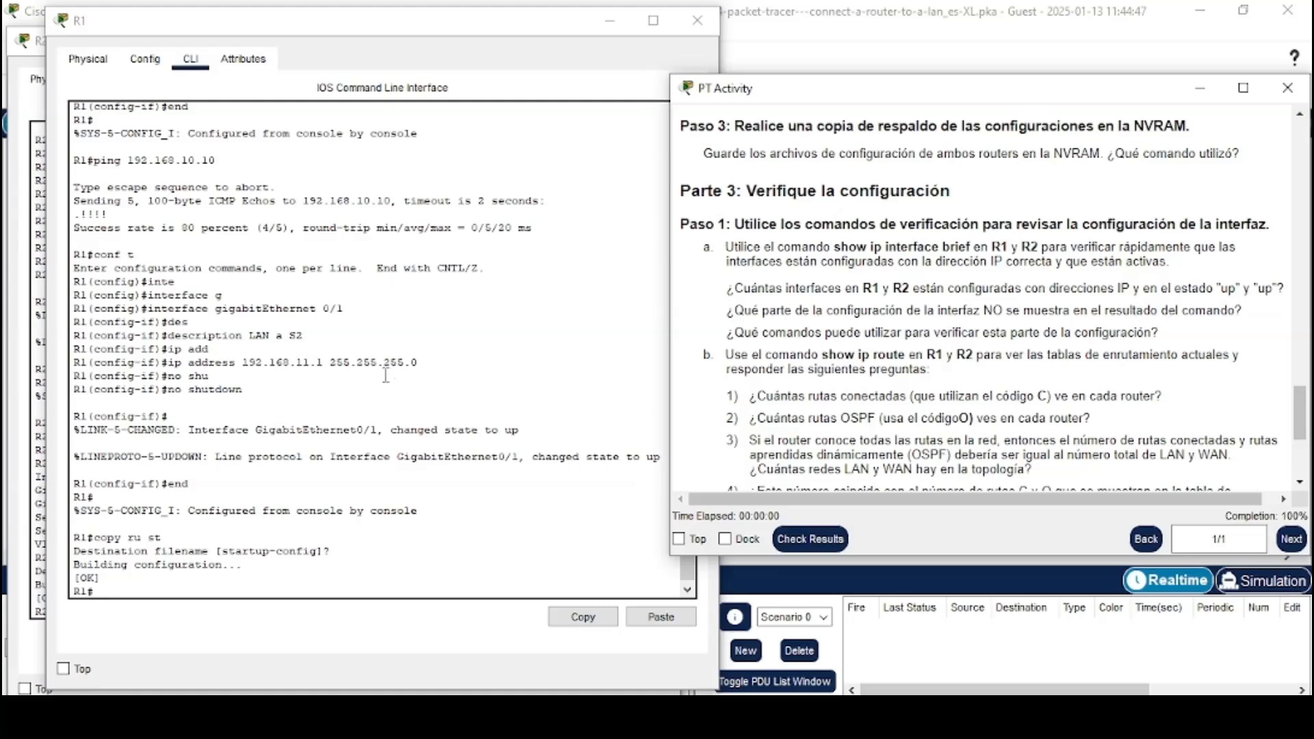
Display R1's interface summary with show ip interface brief
left_click(198, 593)
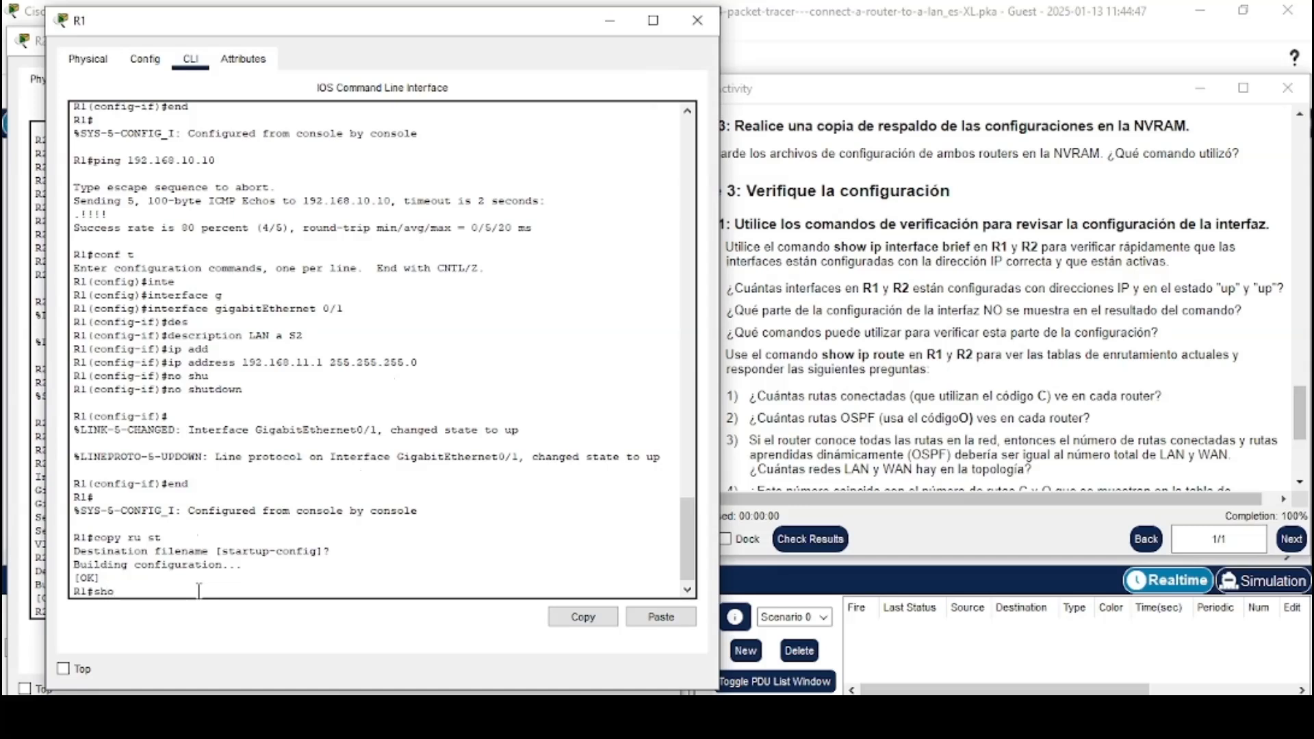
type("show ip in")
key("Tab")
type("b")
key("Tab")
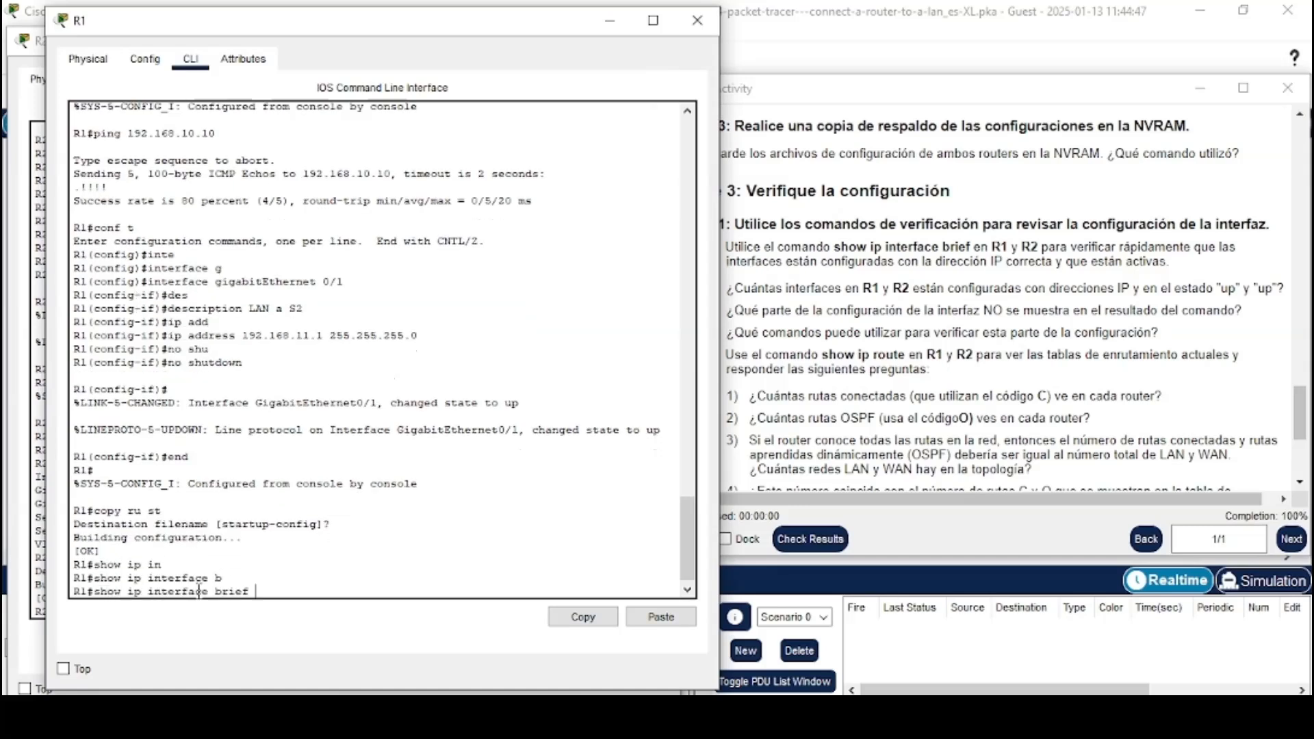
key("Return")
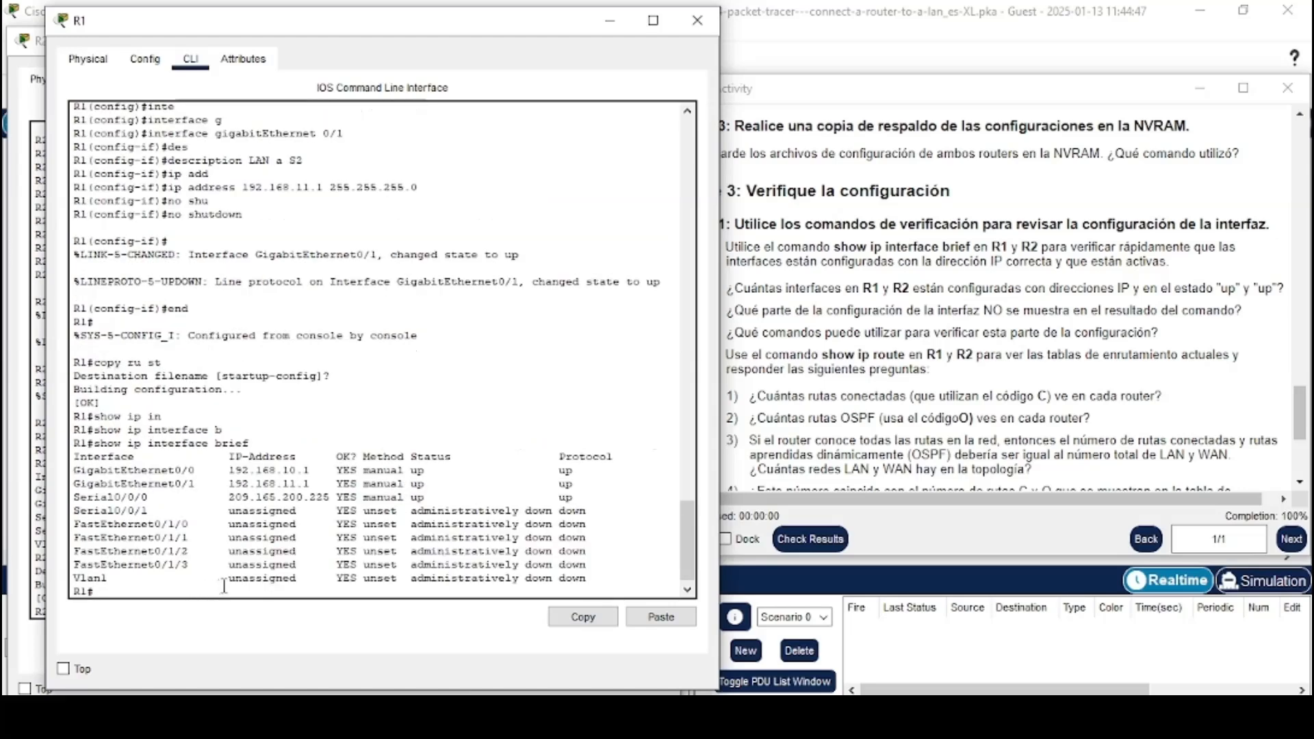
Examine the R2 and R1 interface summaries against the activity's questions about configured, up interfaces
key("alt+Tab")
key("Tab")
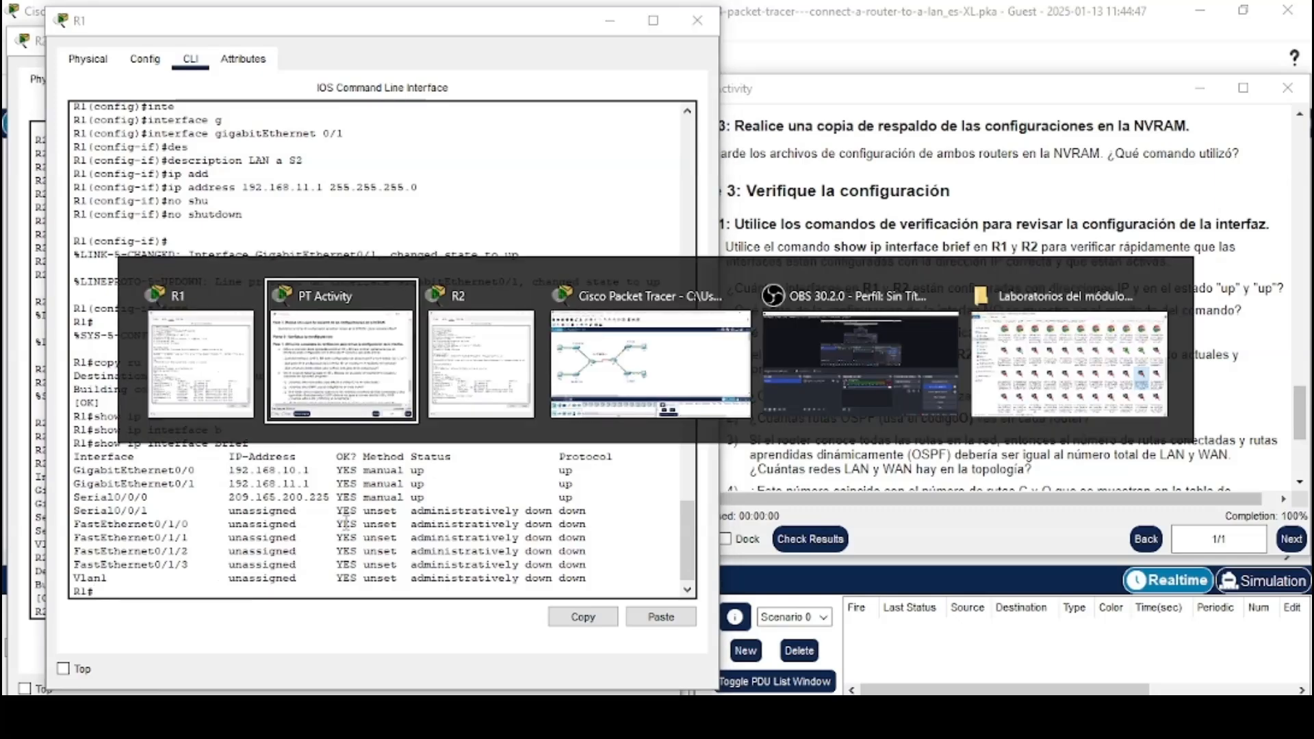
left_click(877, 359)
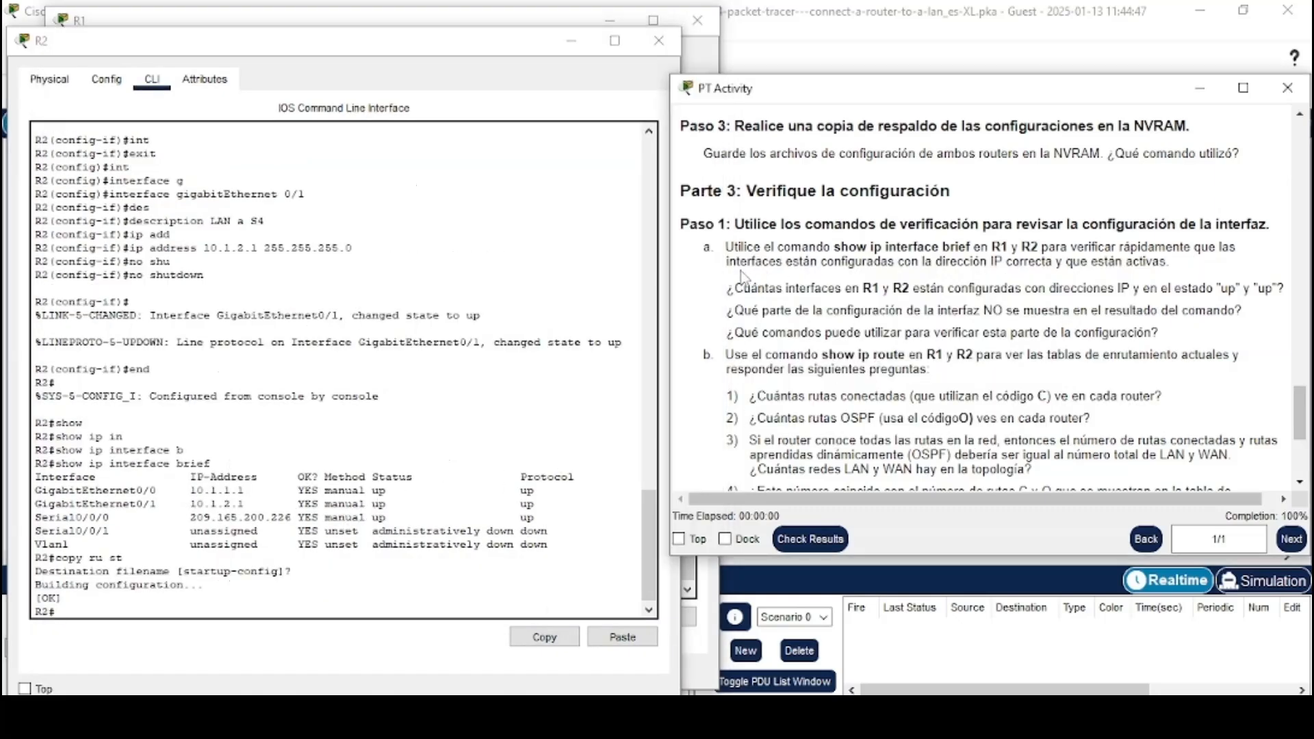
left_click_drag(731, 288, 1267, 286)
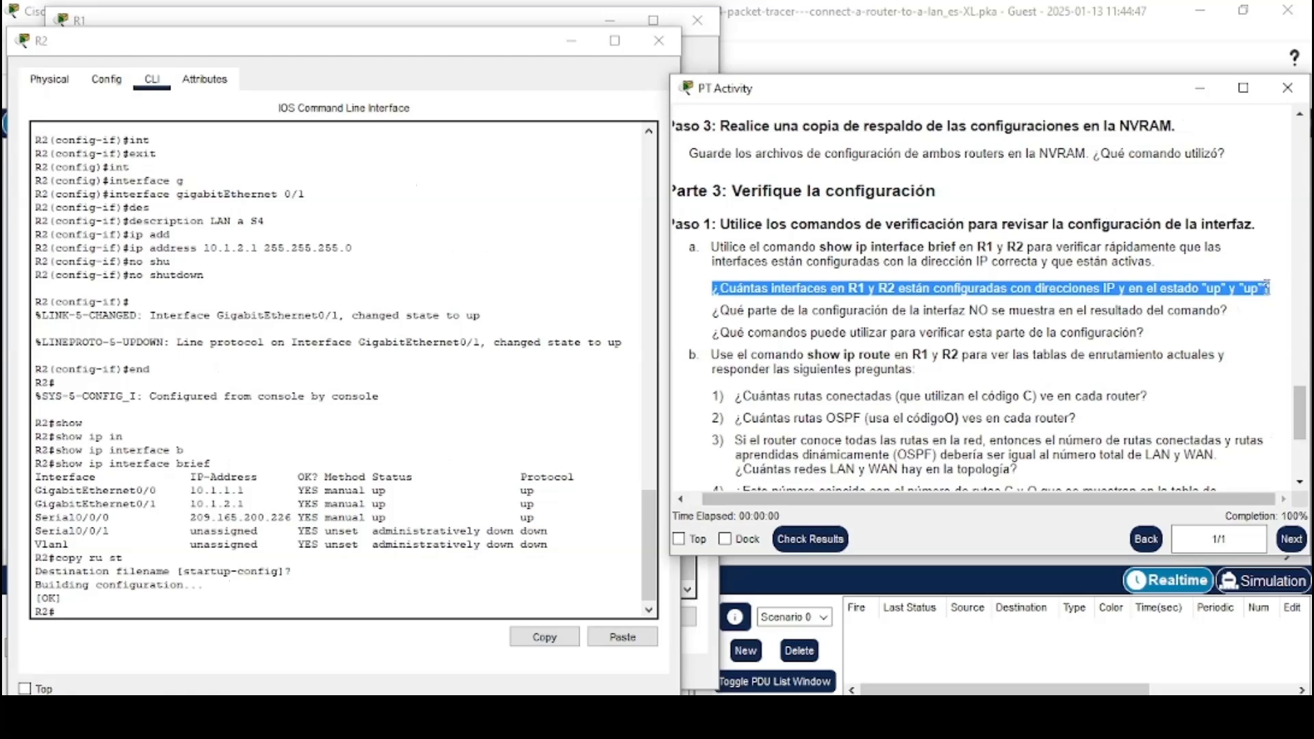
left_click(1102, 319)
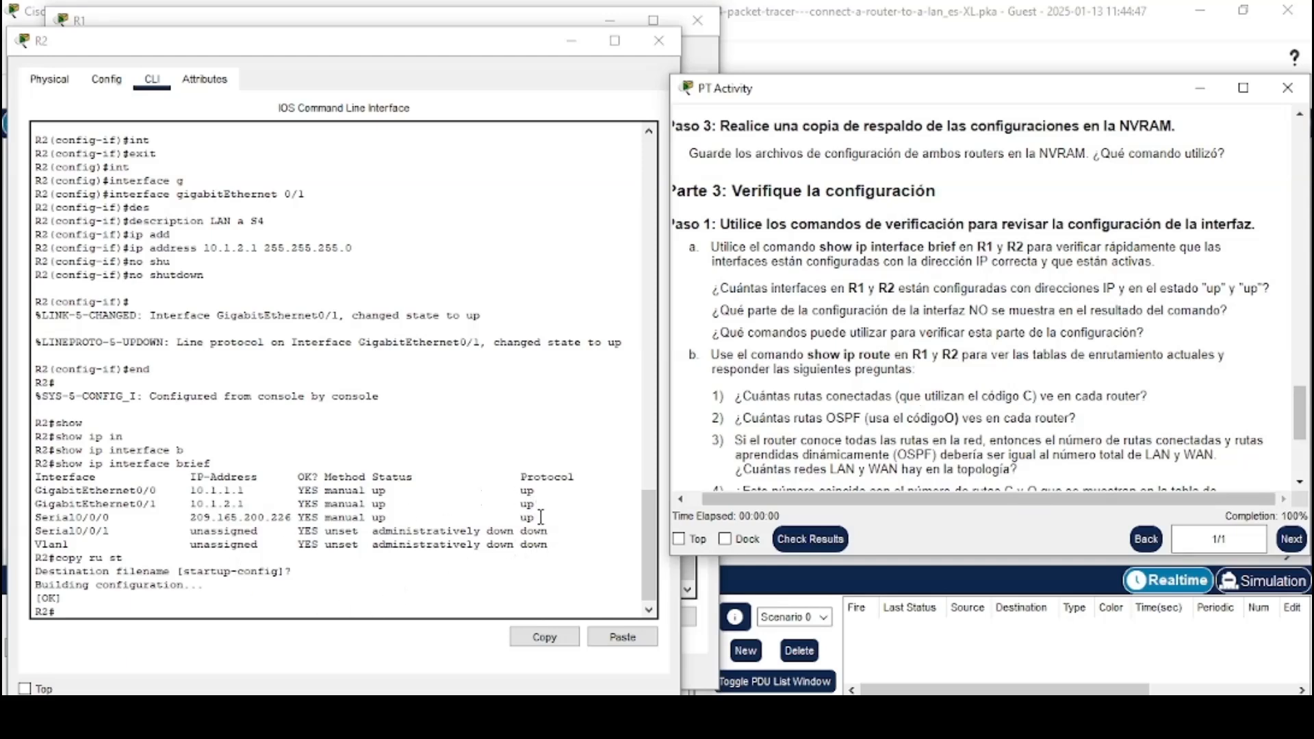
left_click_drag(541, 517, 47, 491)
left_click(104, 499)
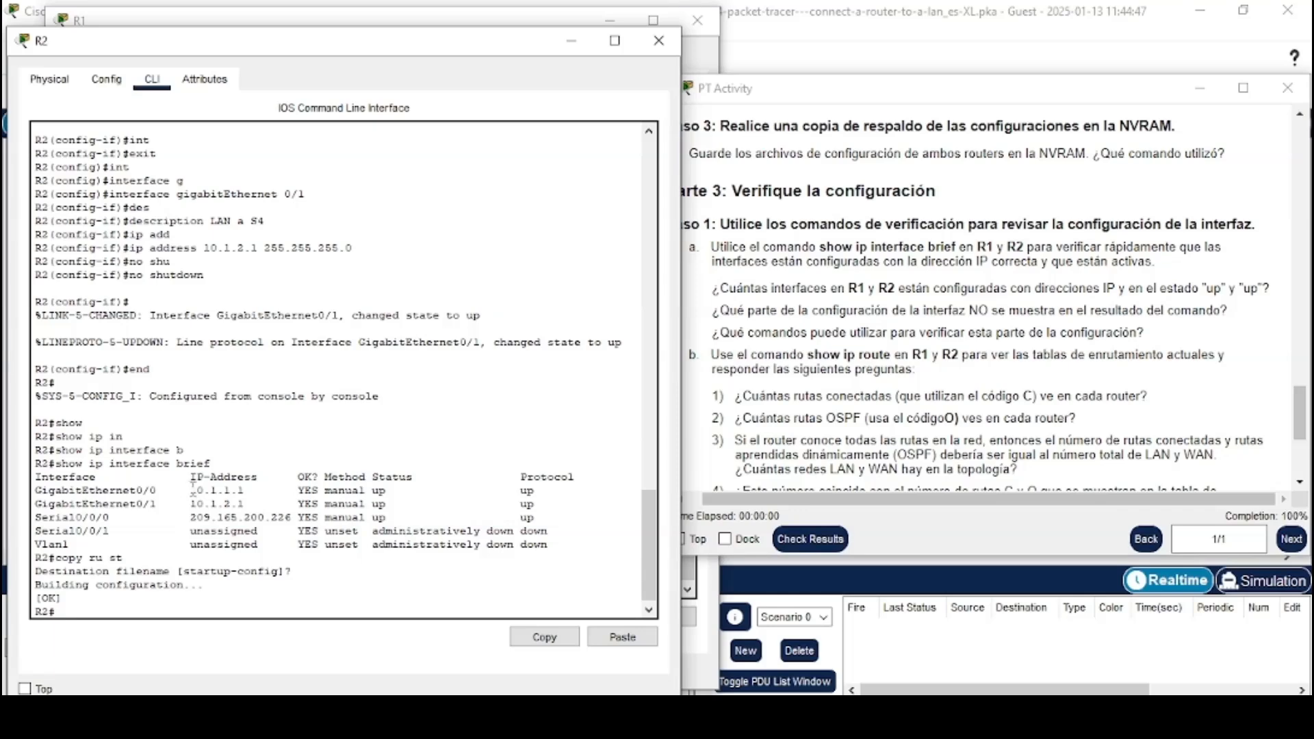
key("alt+Tab")
key("alt+Tab")
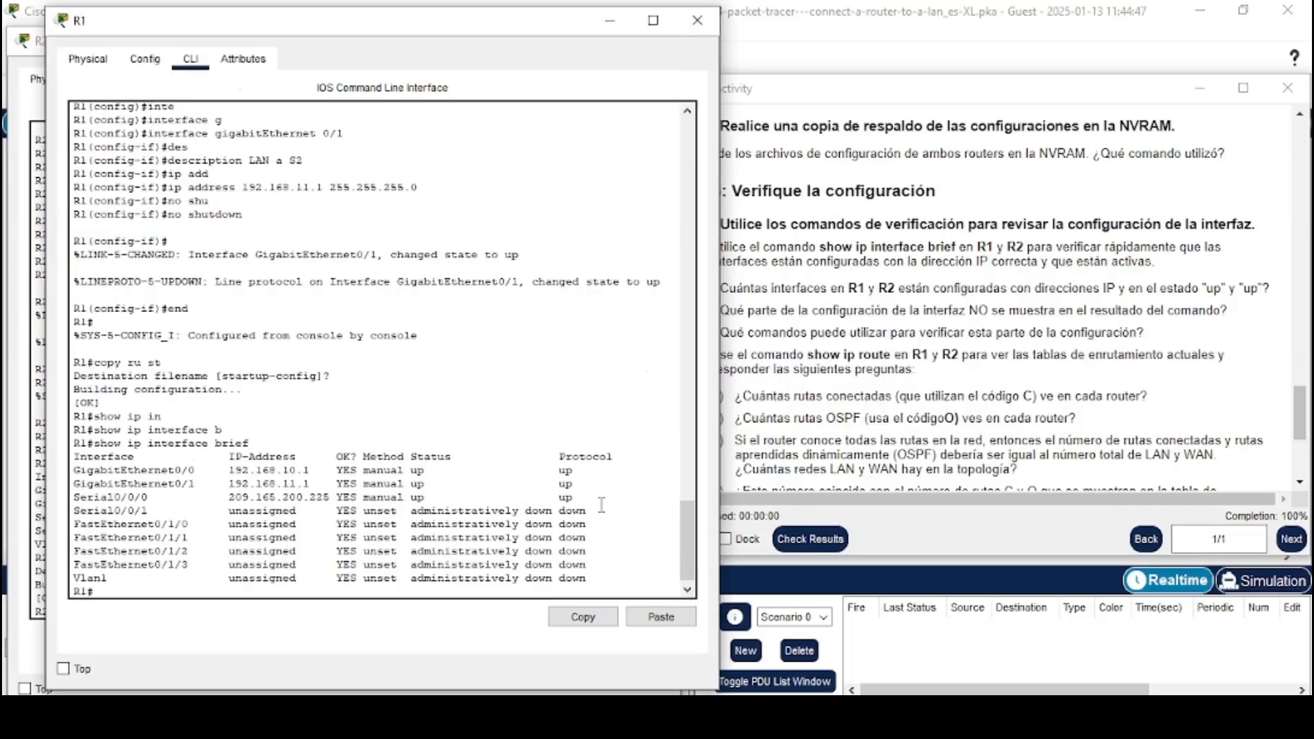
left_click_drag(582, 499, 73, 471)
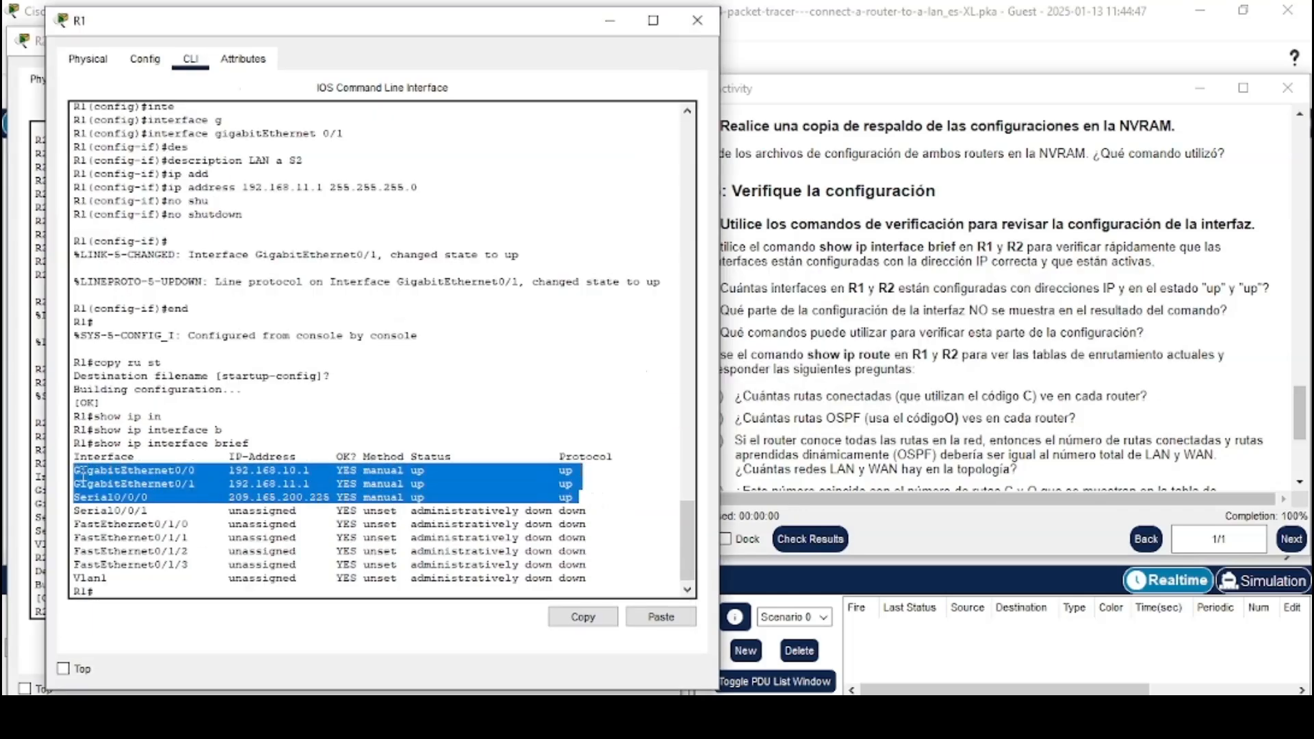
left_click(135, 482)
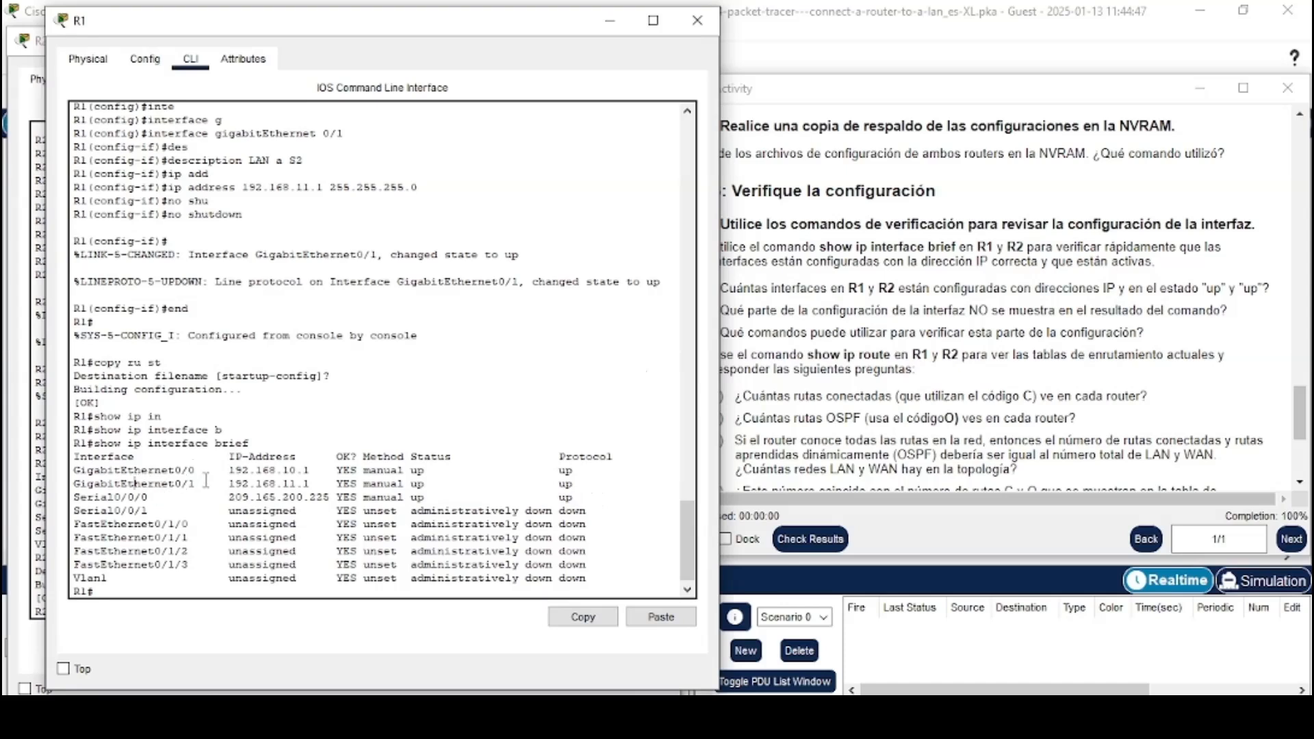
left_click(779, 405)
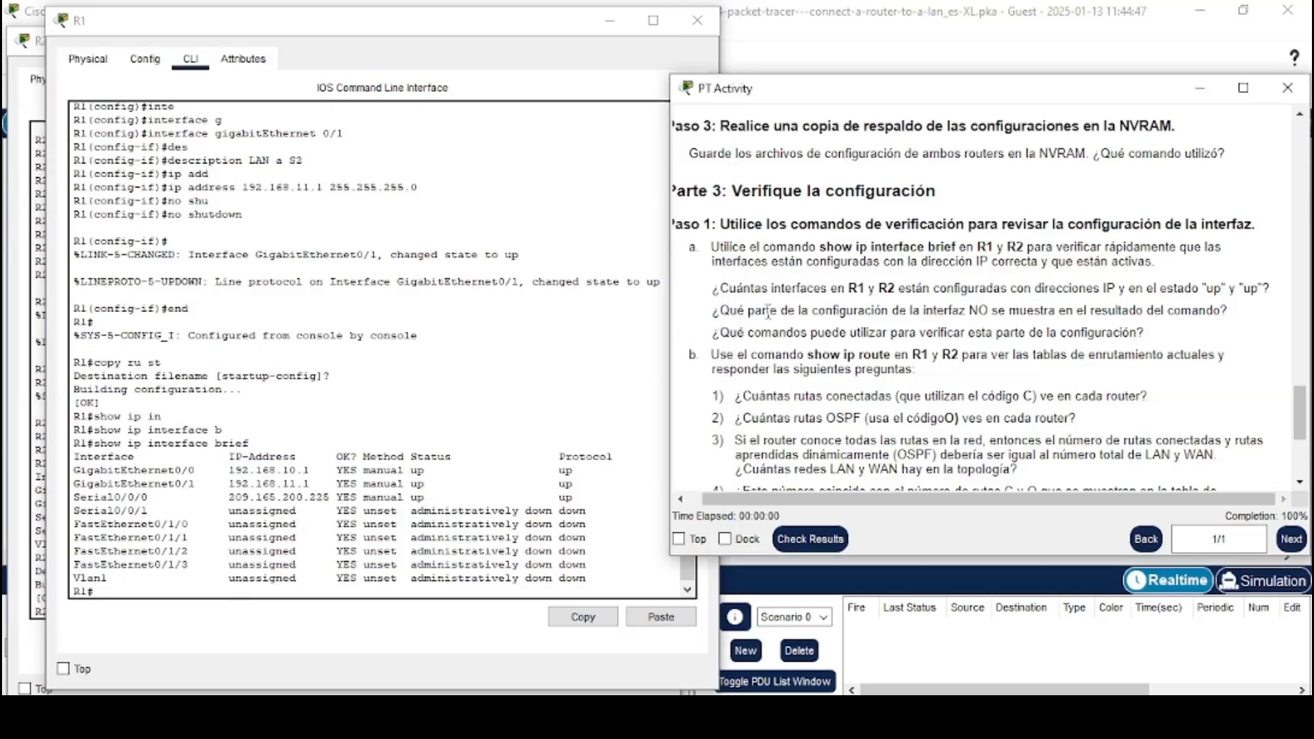
left_click_drag(712, 312, 1223, 309)
left_click(1223, 309)
scroll(1069, 373, "down", 1)
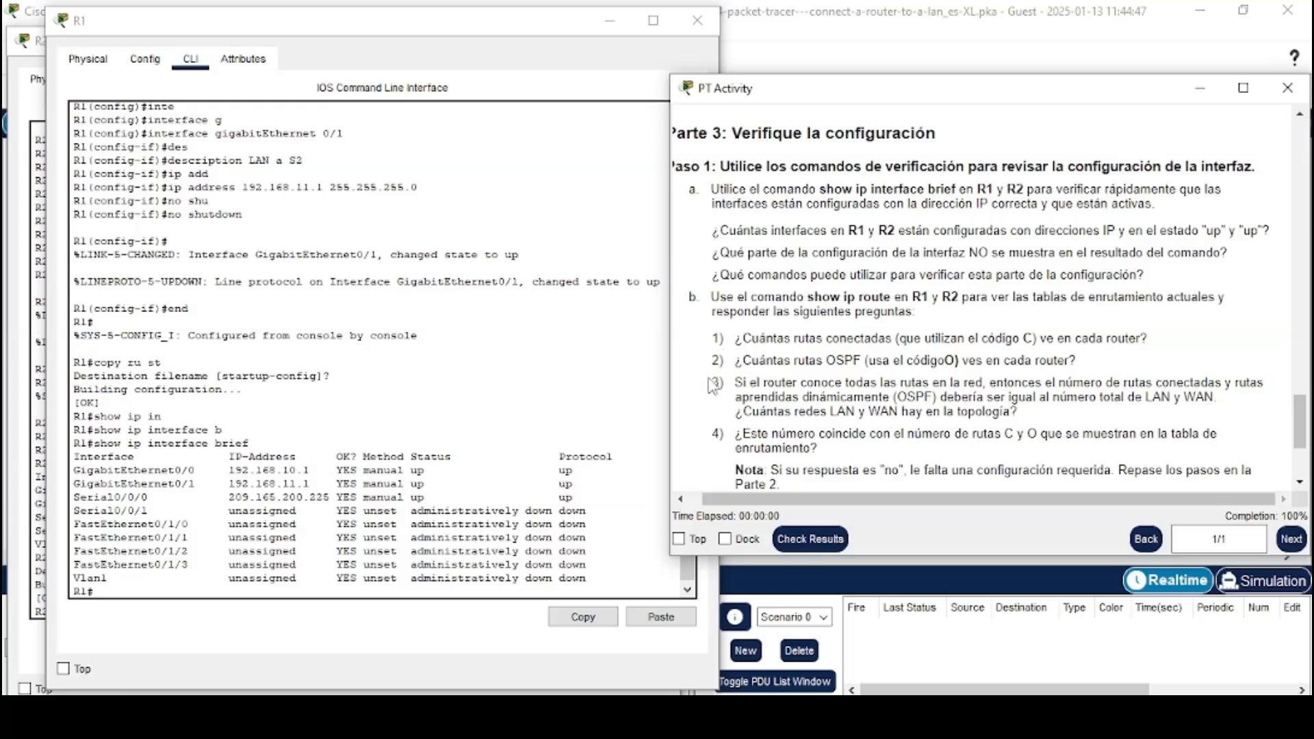
left_click_drag(707, 285, 1145, 279)
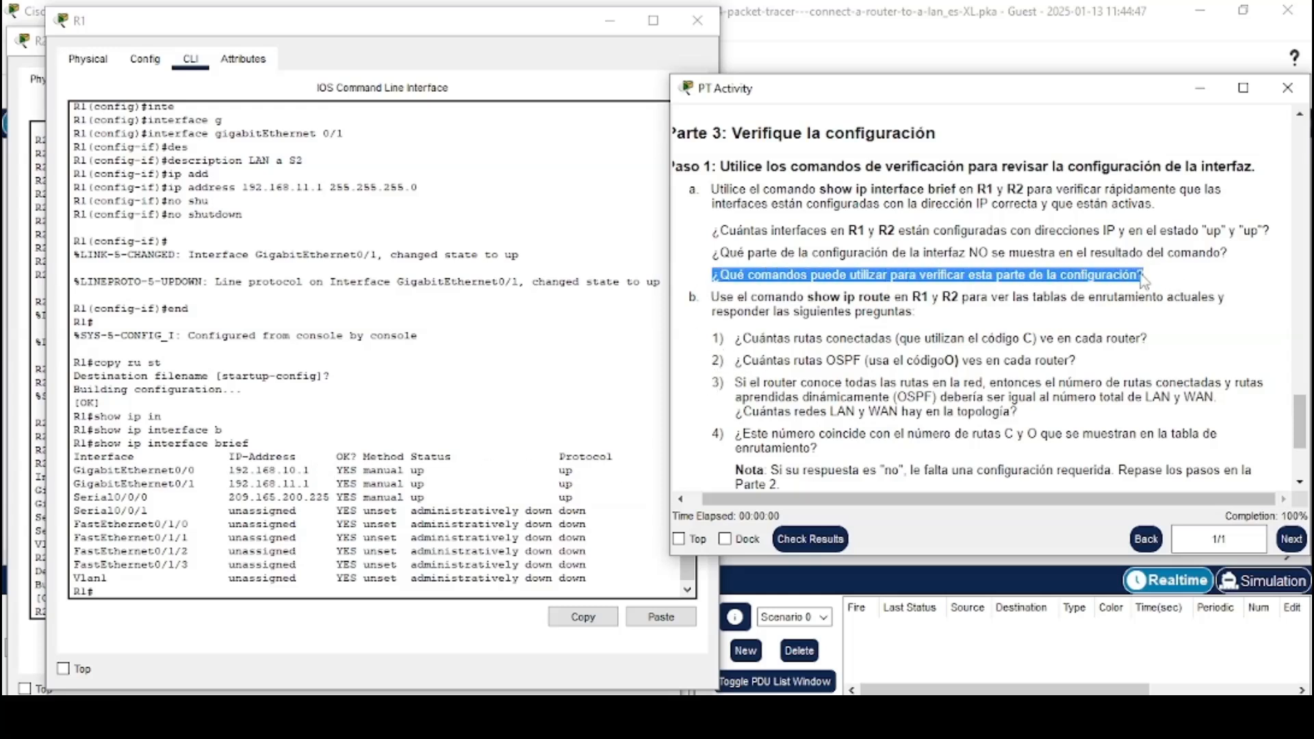
left_click(1136, 277)
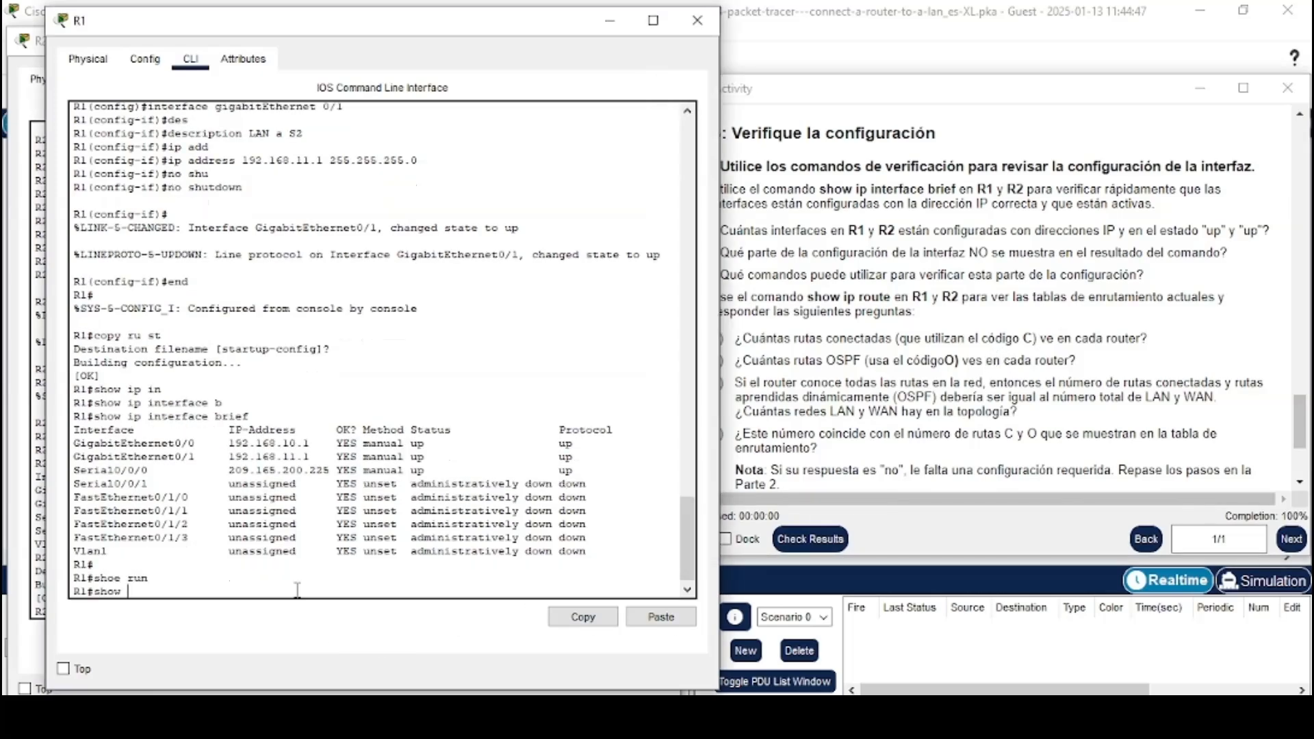
Display R1's running configuration with show running-config and page through it
type("run")
key("Tab")
key("Return")
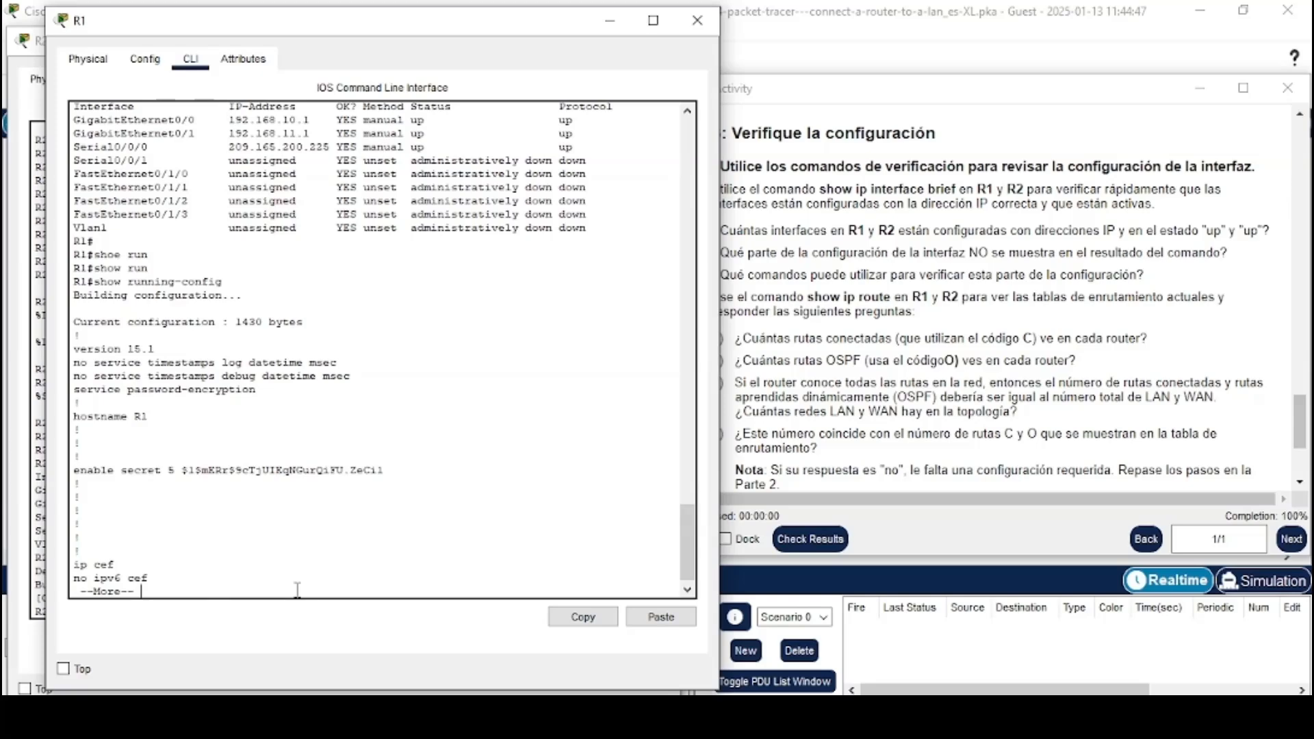
key("space")
key("space")
key("space")
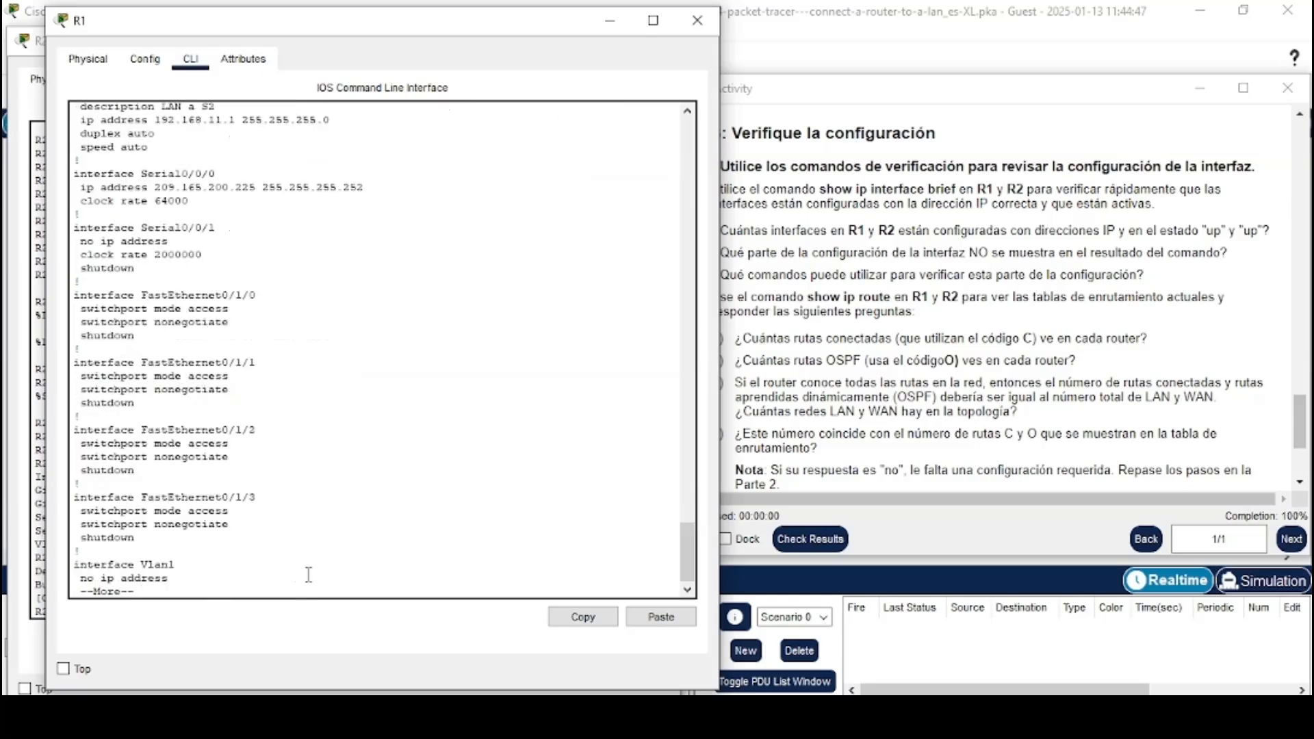
key("space")
key("space")
scroll(309, 575, "up", 15)
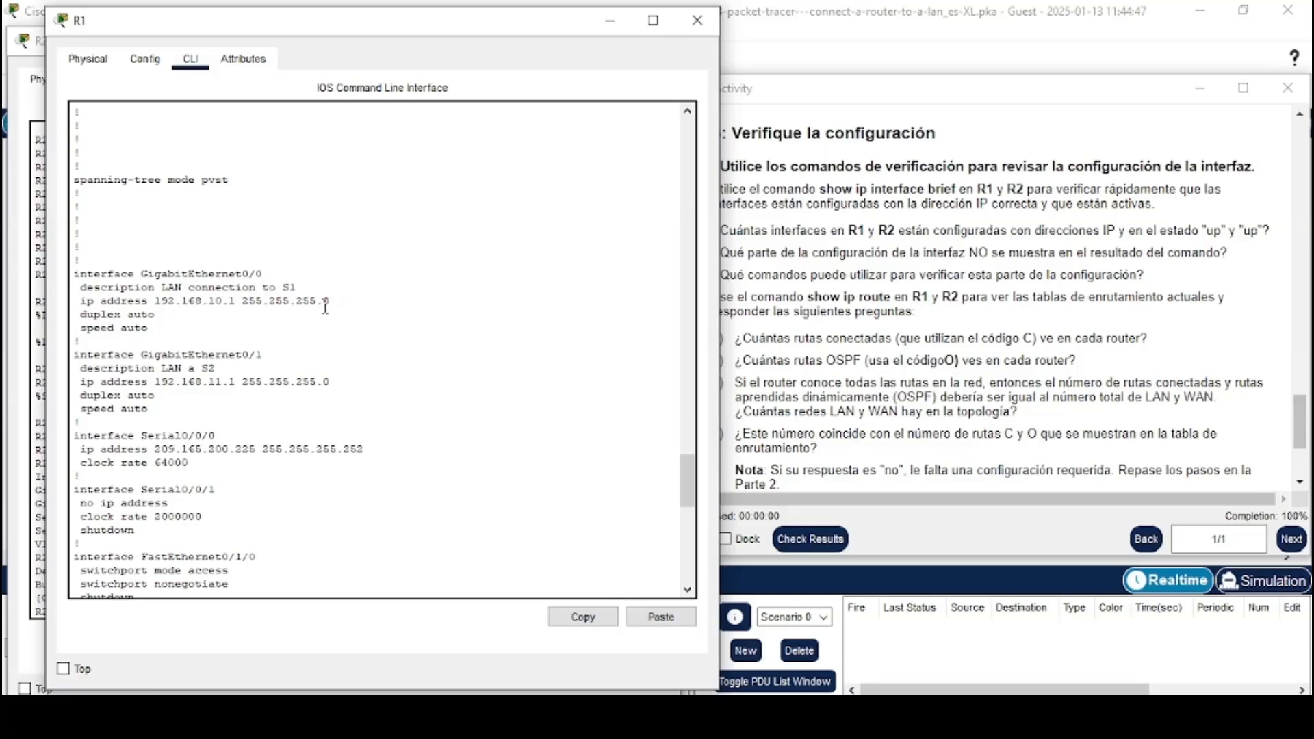
scroll(326, 307, "down", 15)
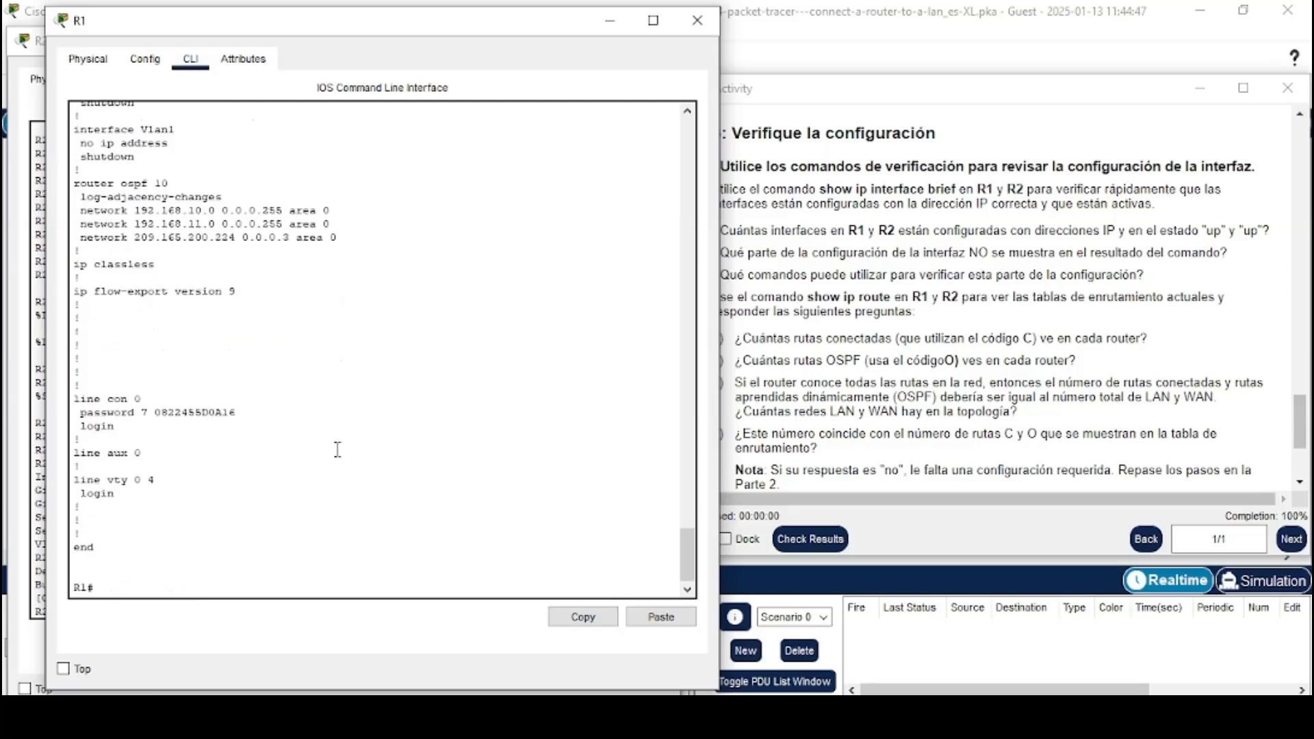
Display the detailed status of R1's GigabitEthernet0/0 with show interfaces g0/0
type("how int")
key("Tab")
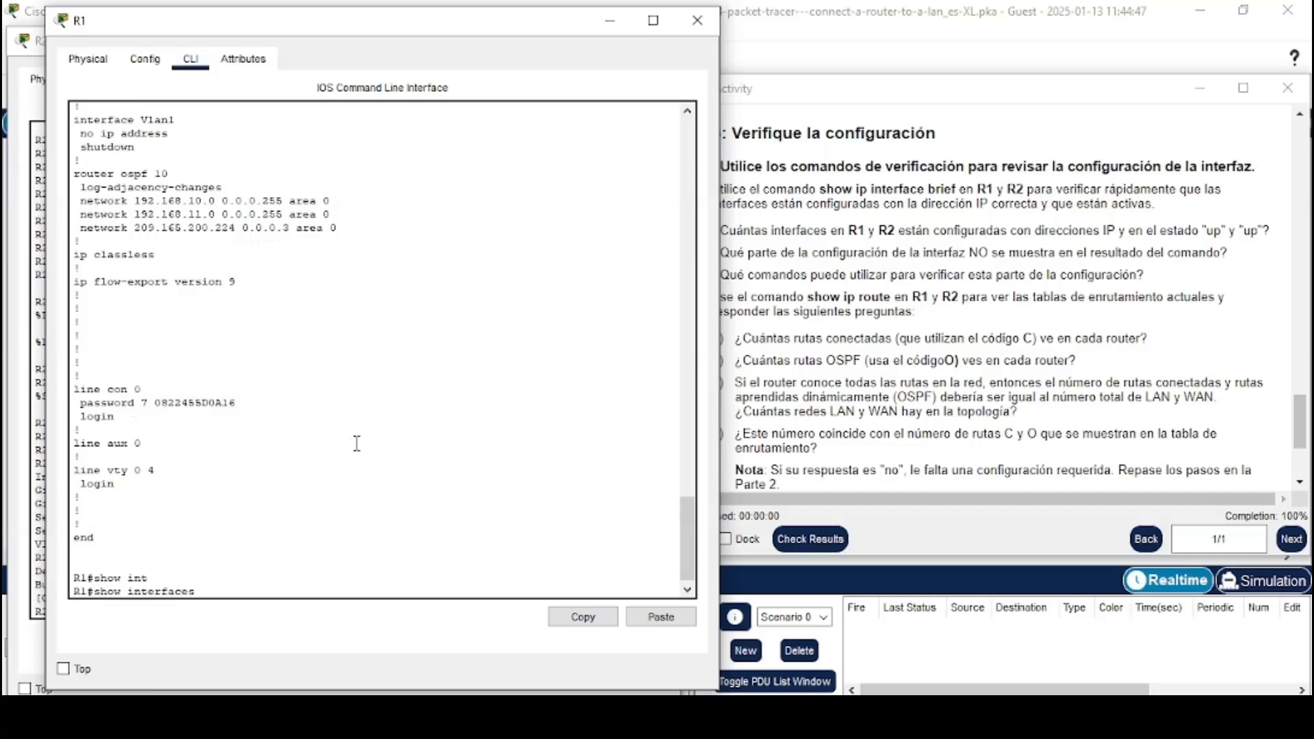
scroll(500, 322, "up", 15)
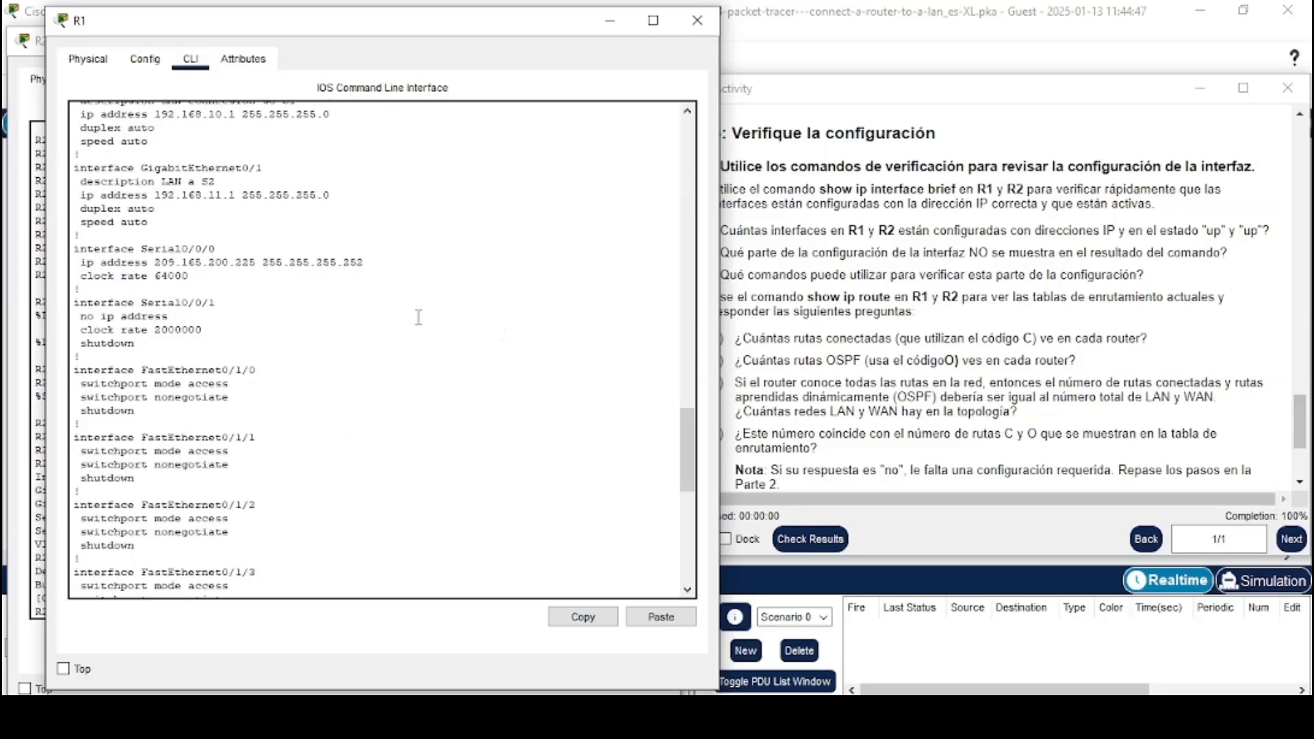
scroll(380, 403, "down", 15)
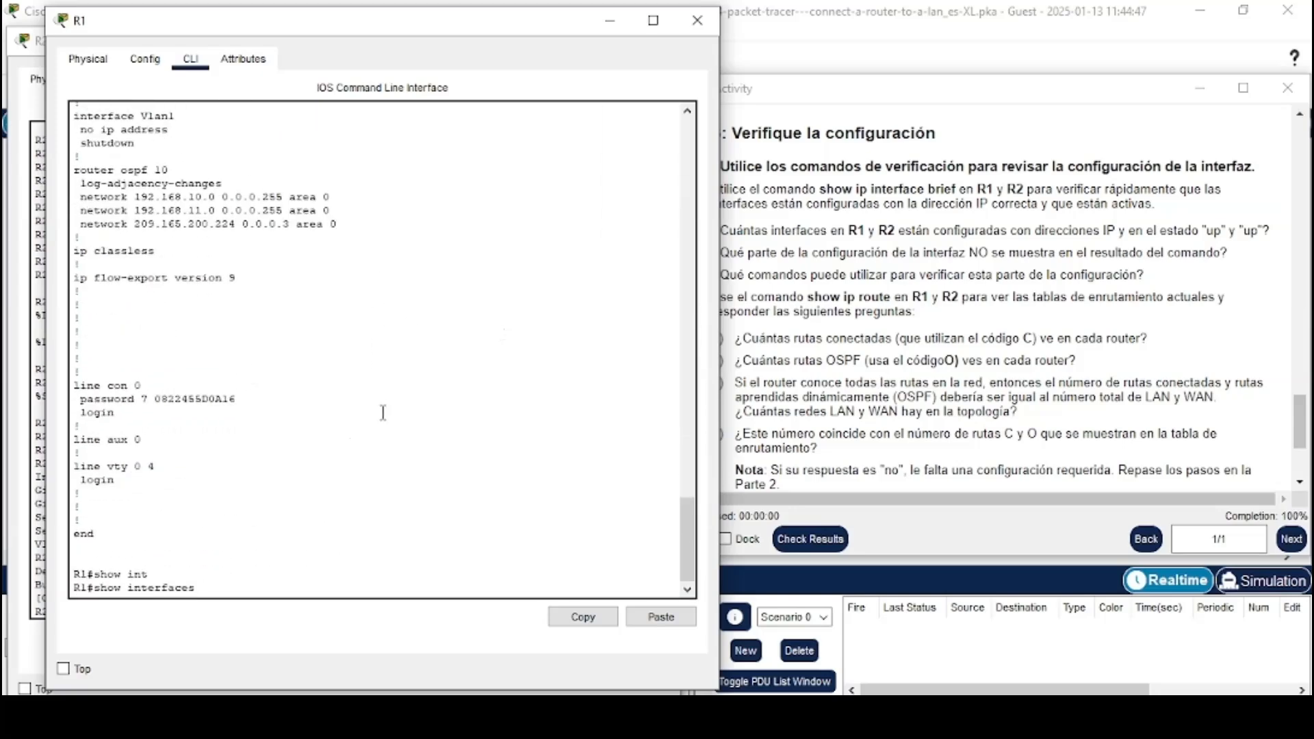
type("g0/0")
key("Return")
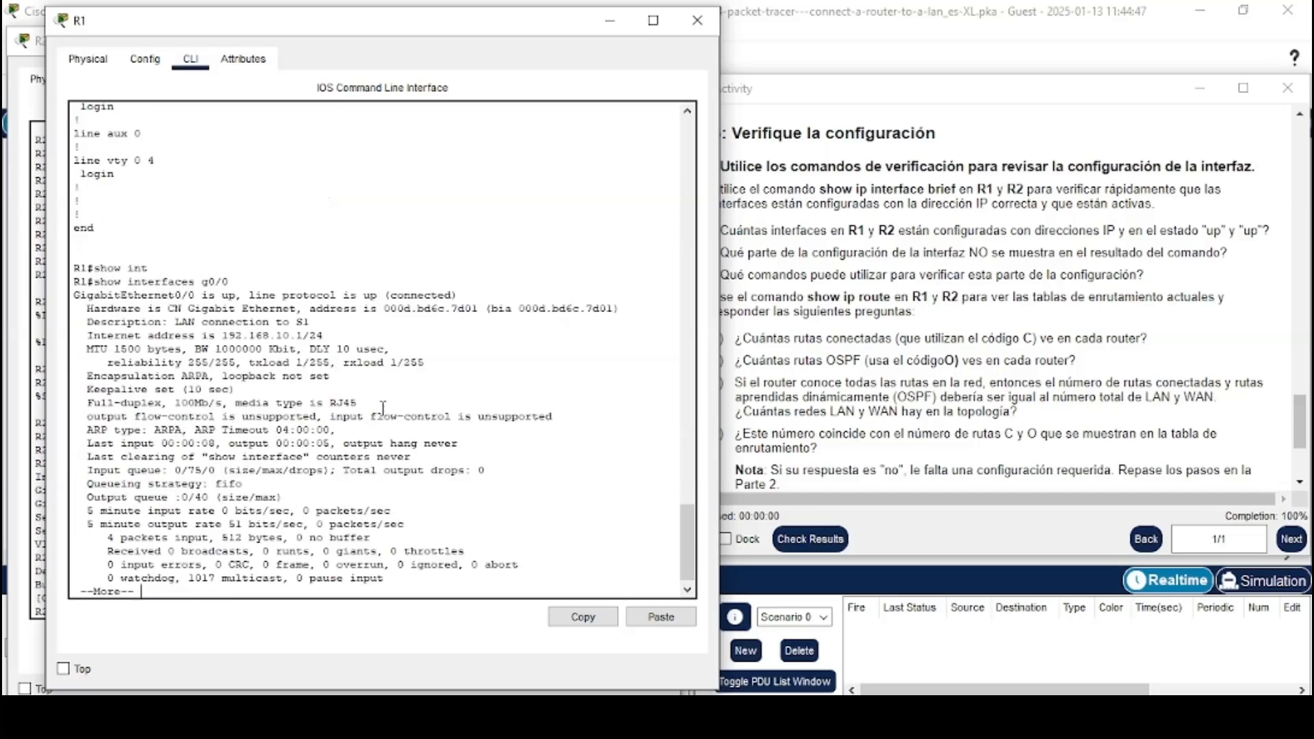
key("space")
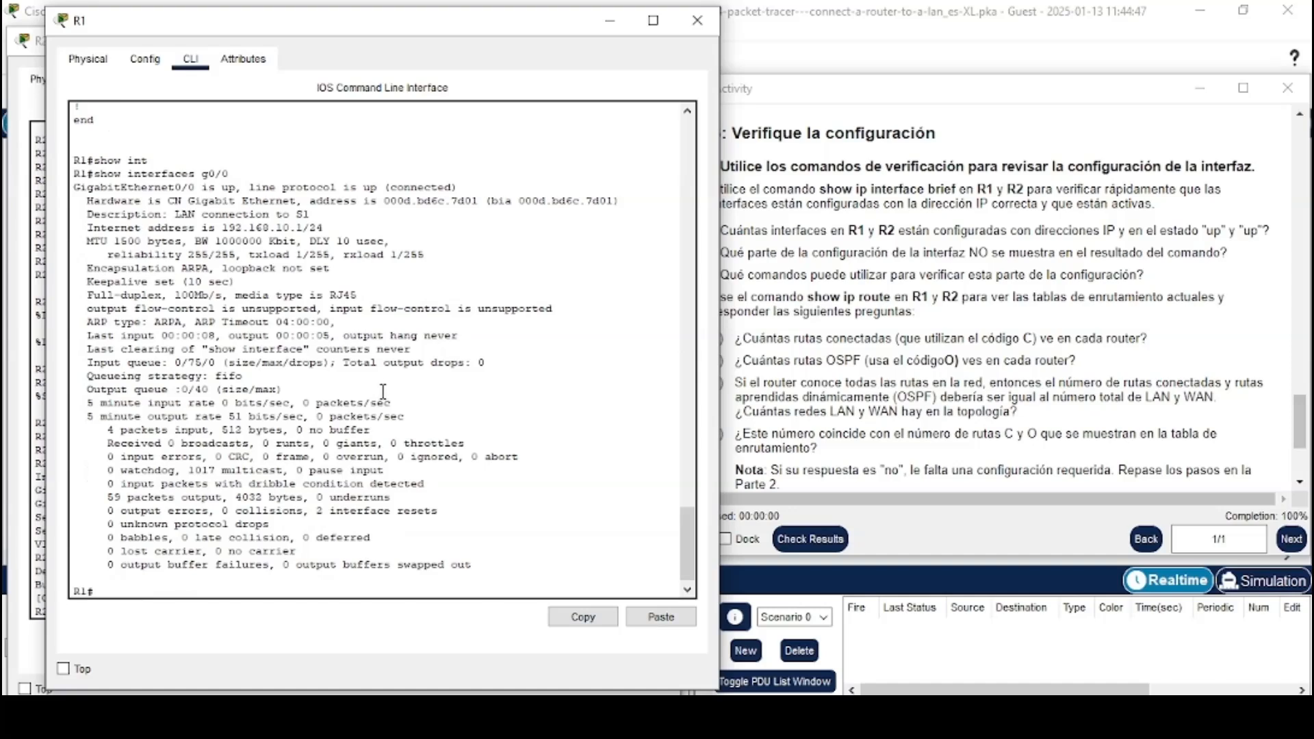
Read the activity's show ip route instructions and routing-table questions
double_click(315, 228)
left_click_drag(315, 228, 324, 229)
left_click(322, 230)
left_click(747, 299)
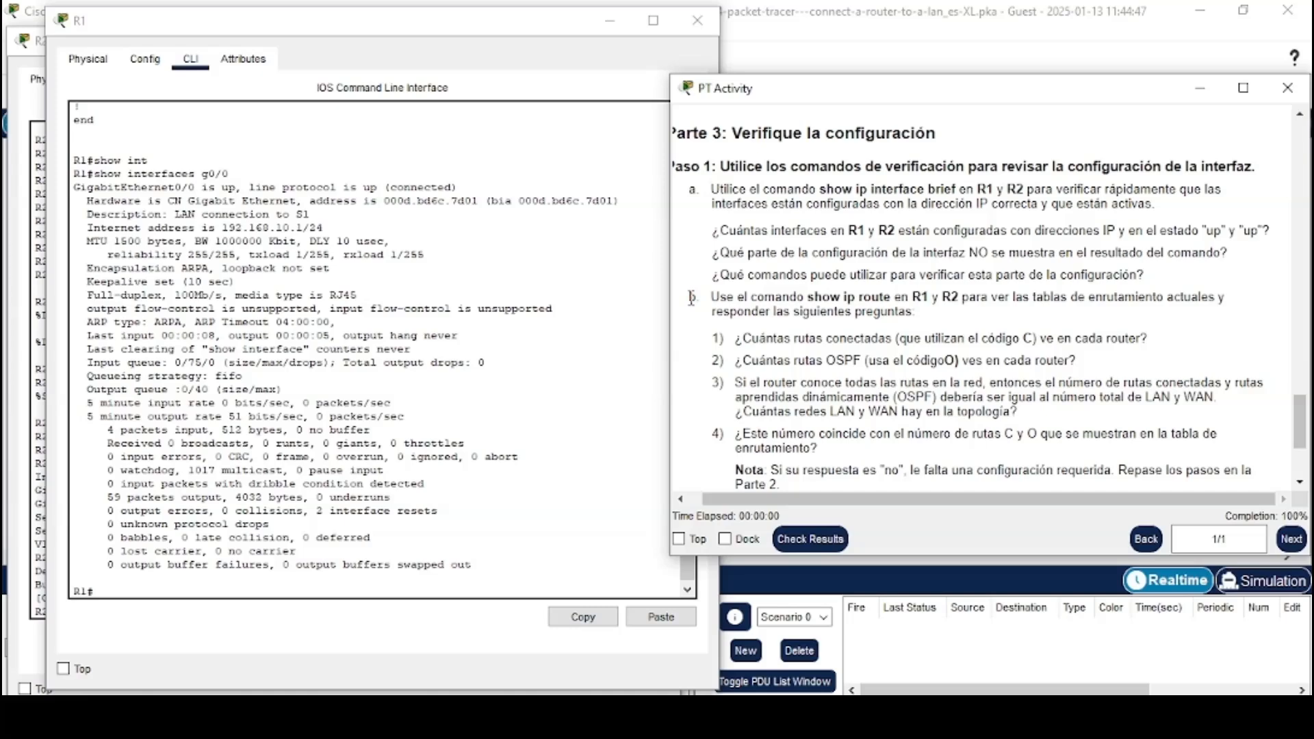
left_click_drag(692, 298, 962, 318)
left_click(964, 319)
scroll(963, 319, "down", 1)
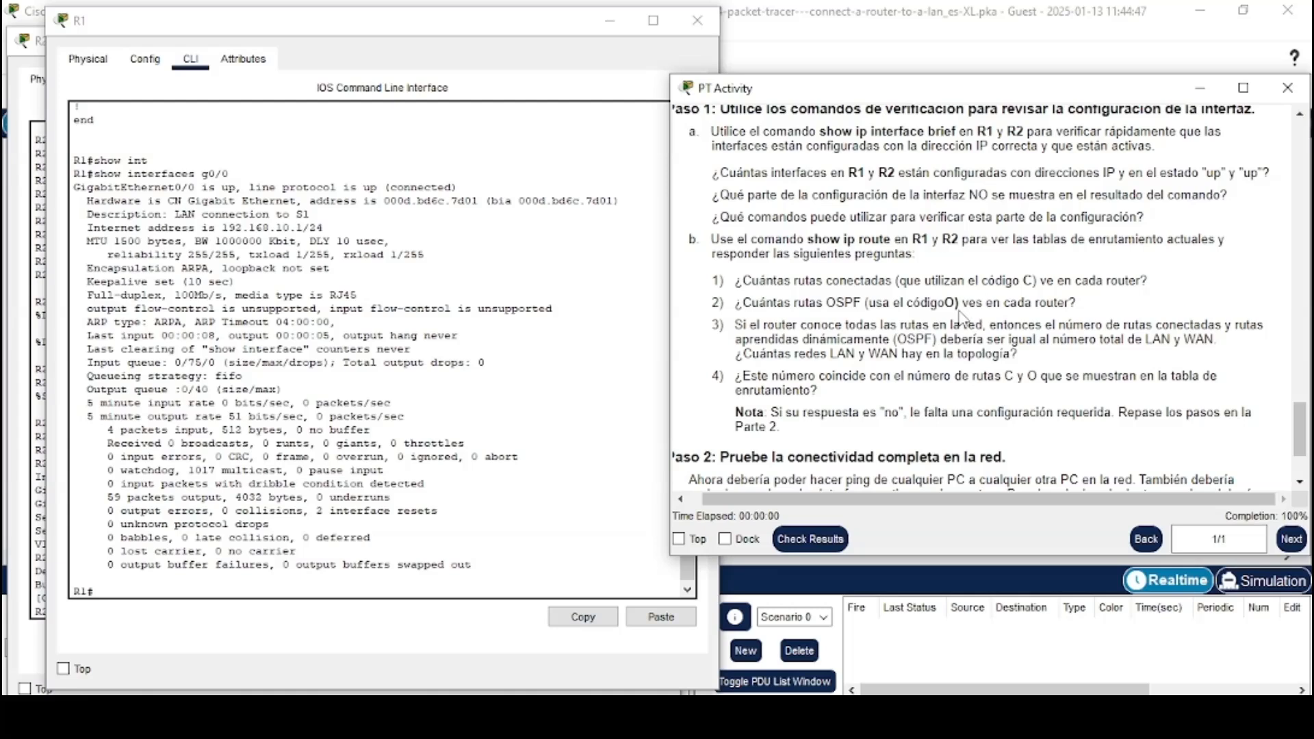
Display R1's routing table with show ip route
left_click(202, 588)
type("sh")
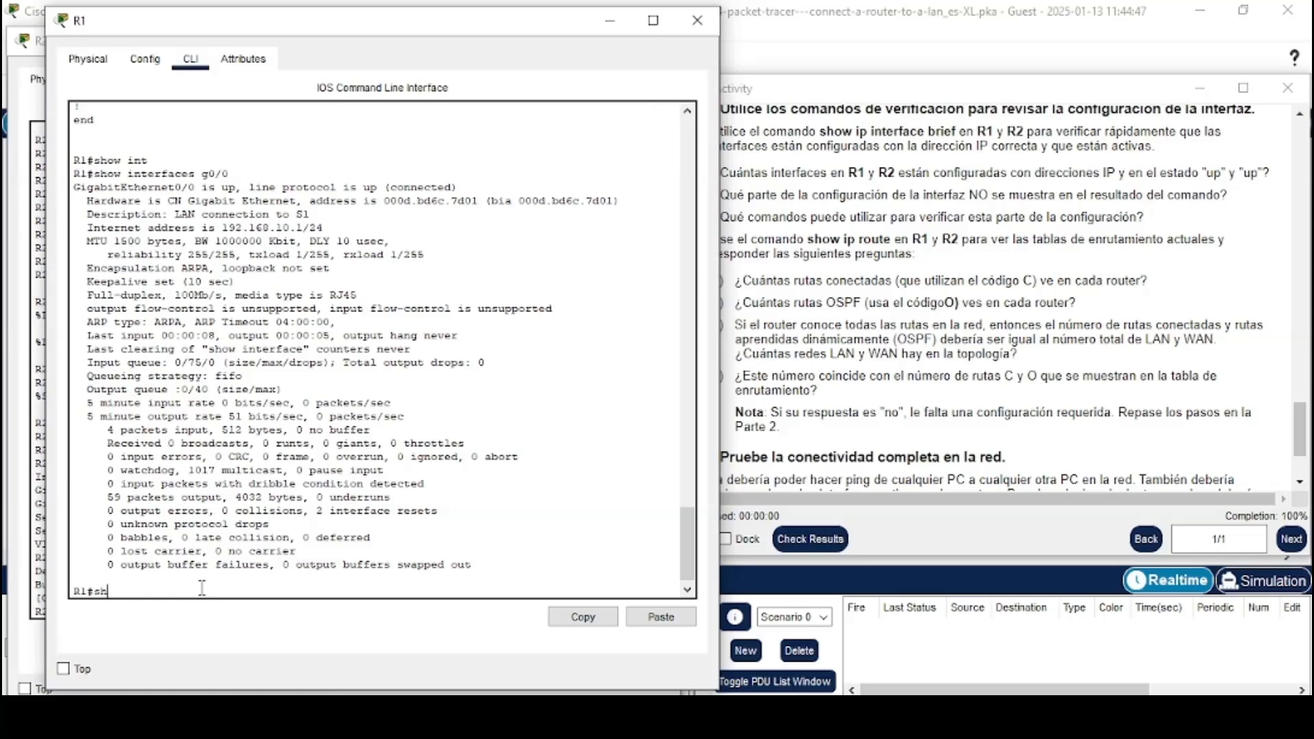
type("ow ip rou")
key("Tab")
key("Return")
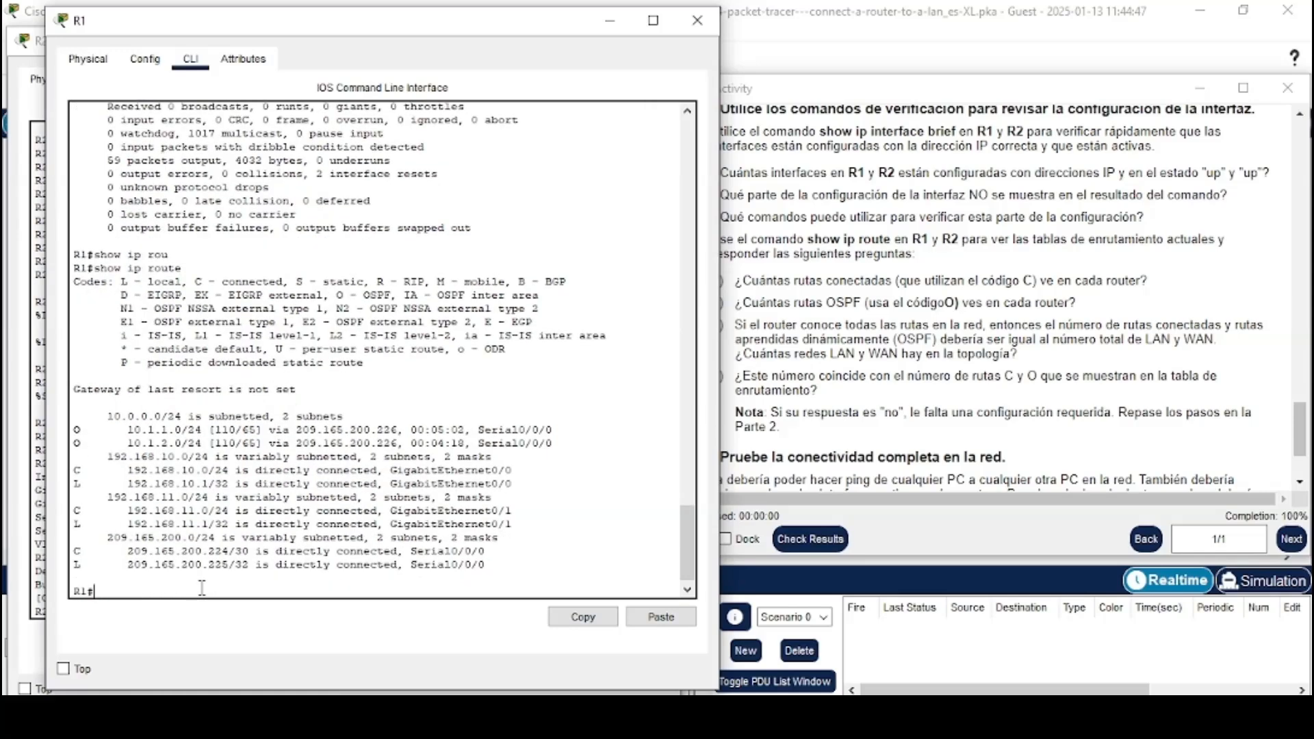
Switch to R2's CLI and display its routing table with show ip route
key("alt+Tab")
key("alt+Tab")
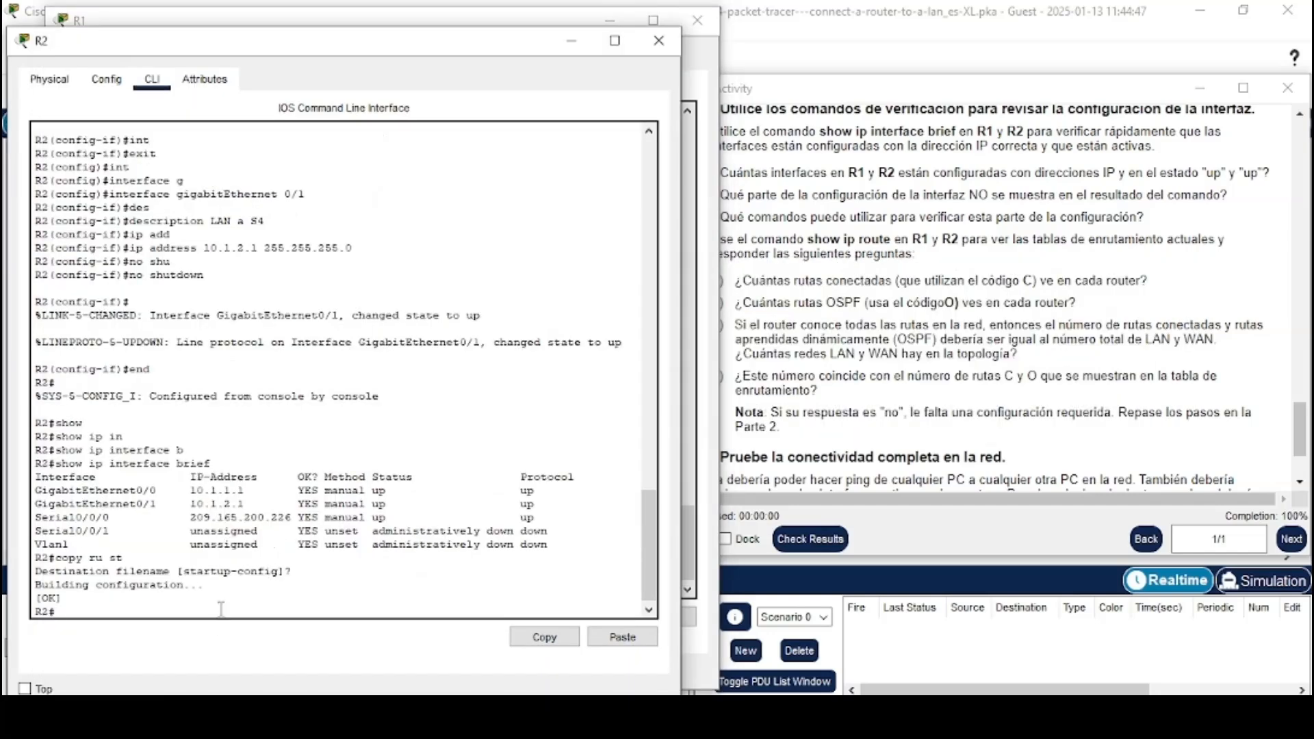
type("show ip rou")
key("Tab")
key("Return")
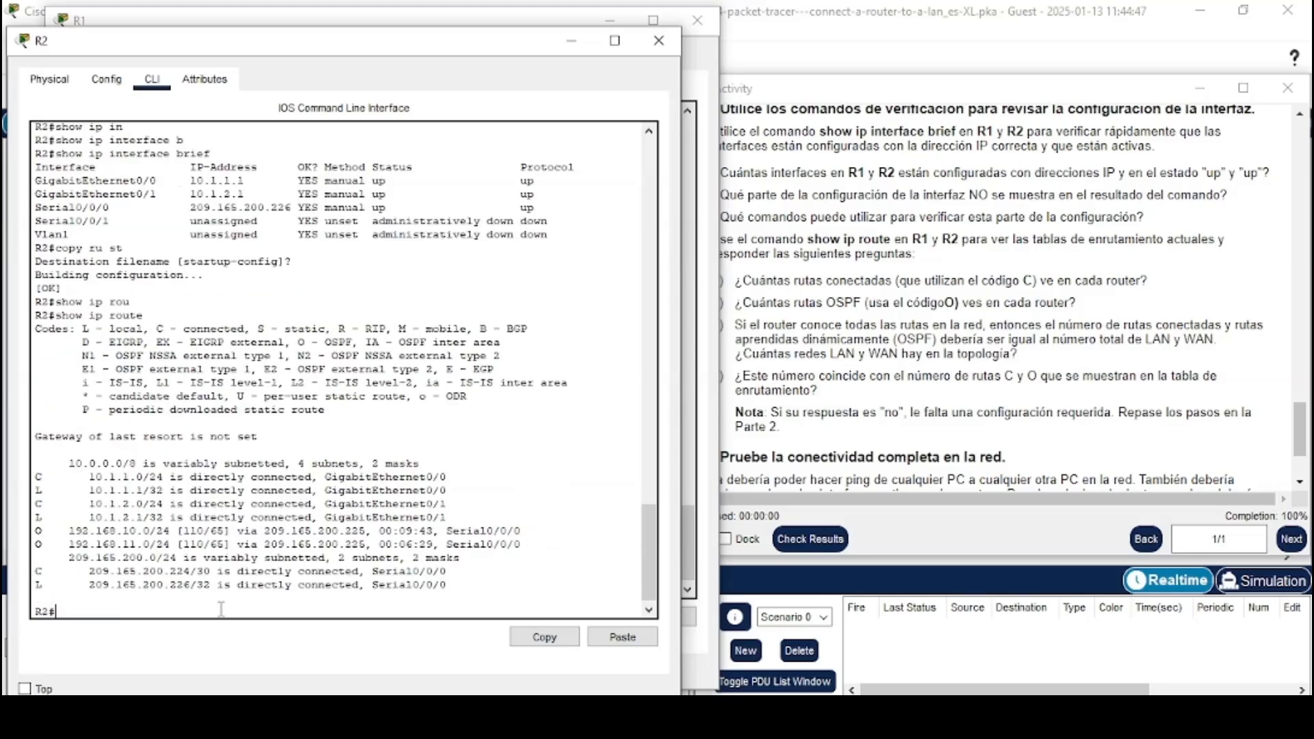
Identify the connected (C) routes in R1's routing table for the first routing question
left_click_drag(716, 281, 1153, 286)
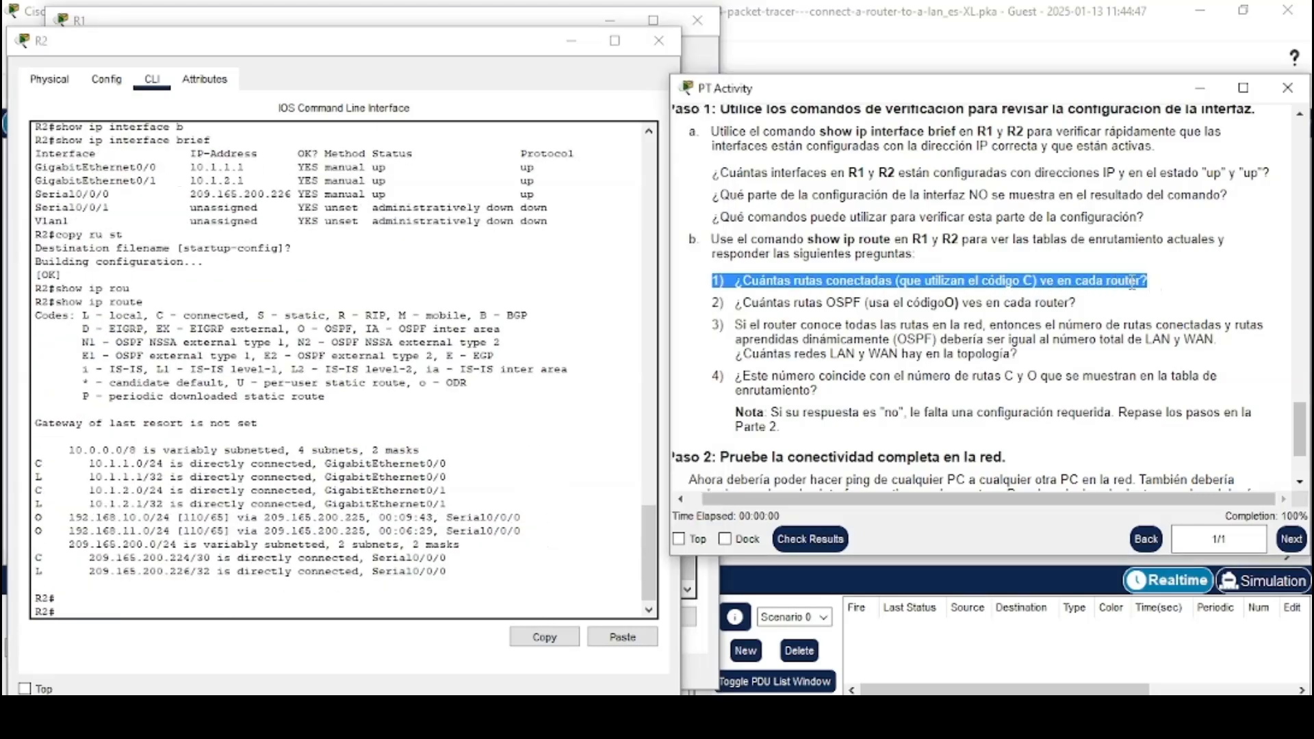
left_click(1133, 282)
left_click(485, 20)
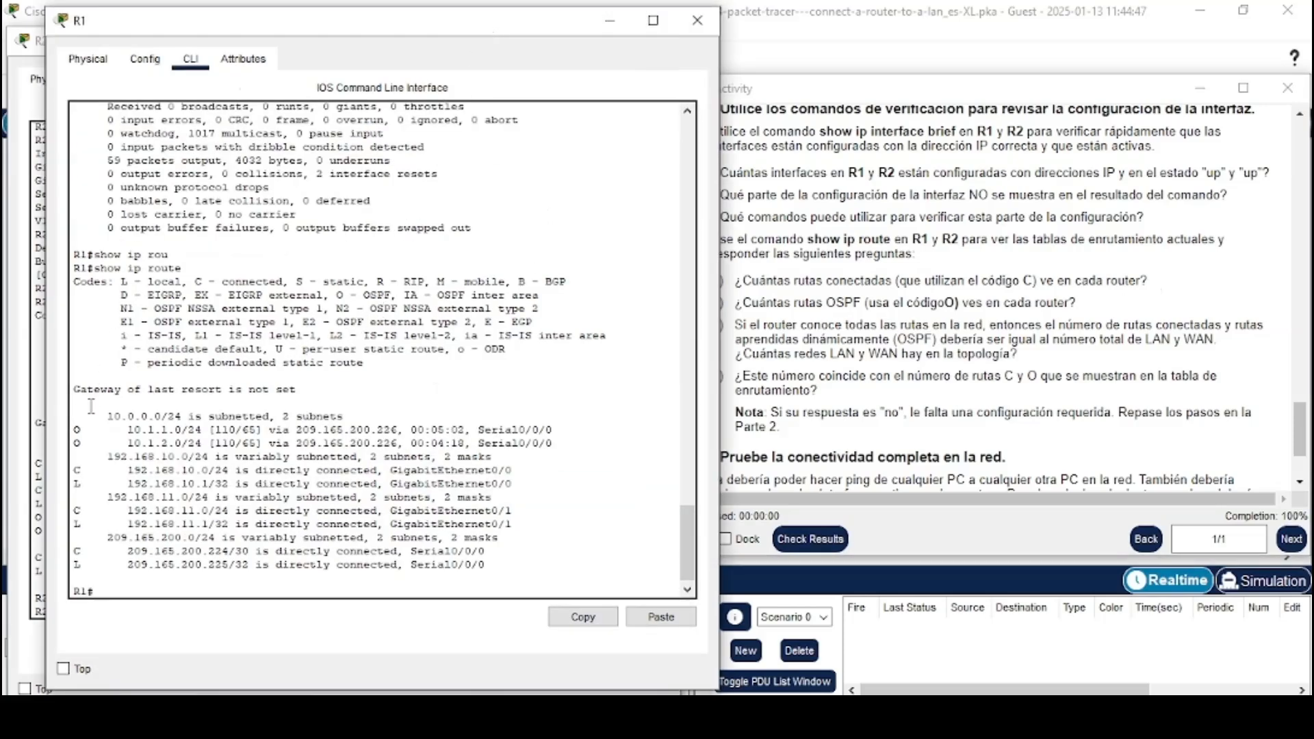
left_click_drag(74, 467, 110, 467)
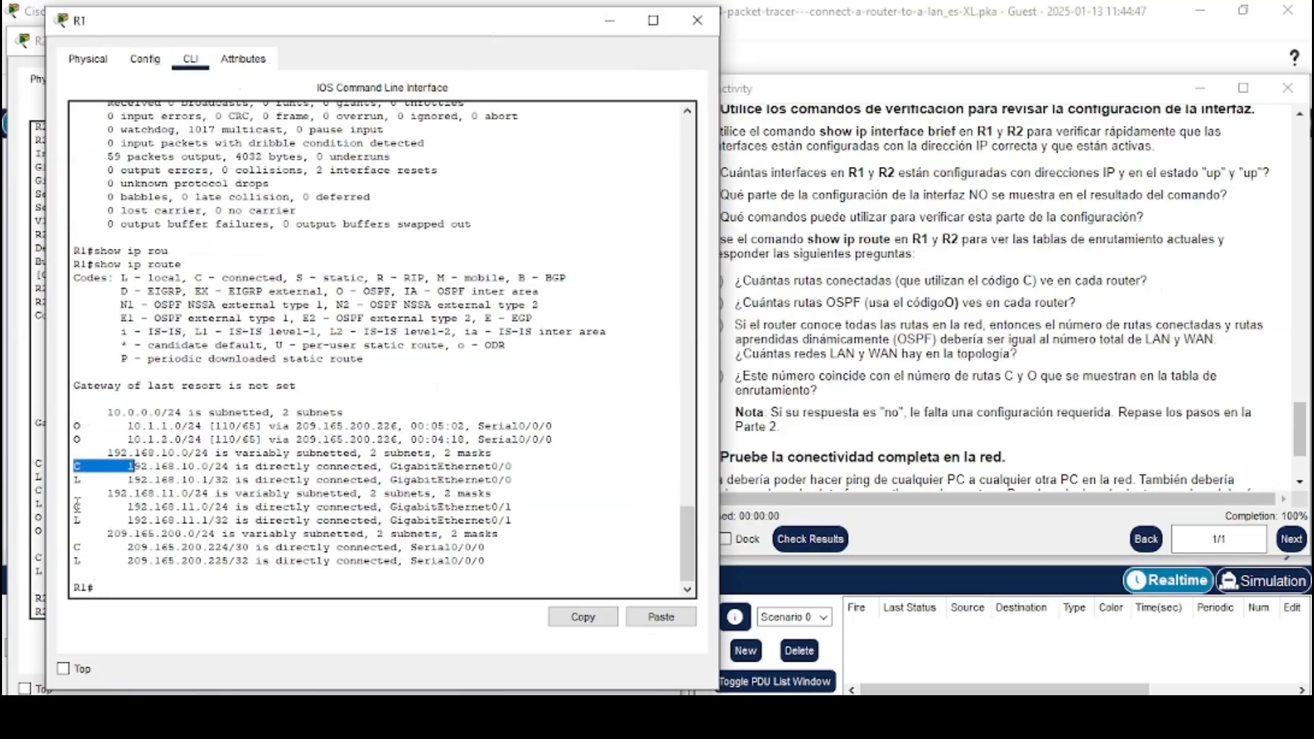
left_click_drag(76, 508, 129, 507)
left_click_drag(75, 548, 129, 548)
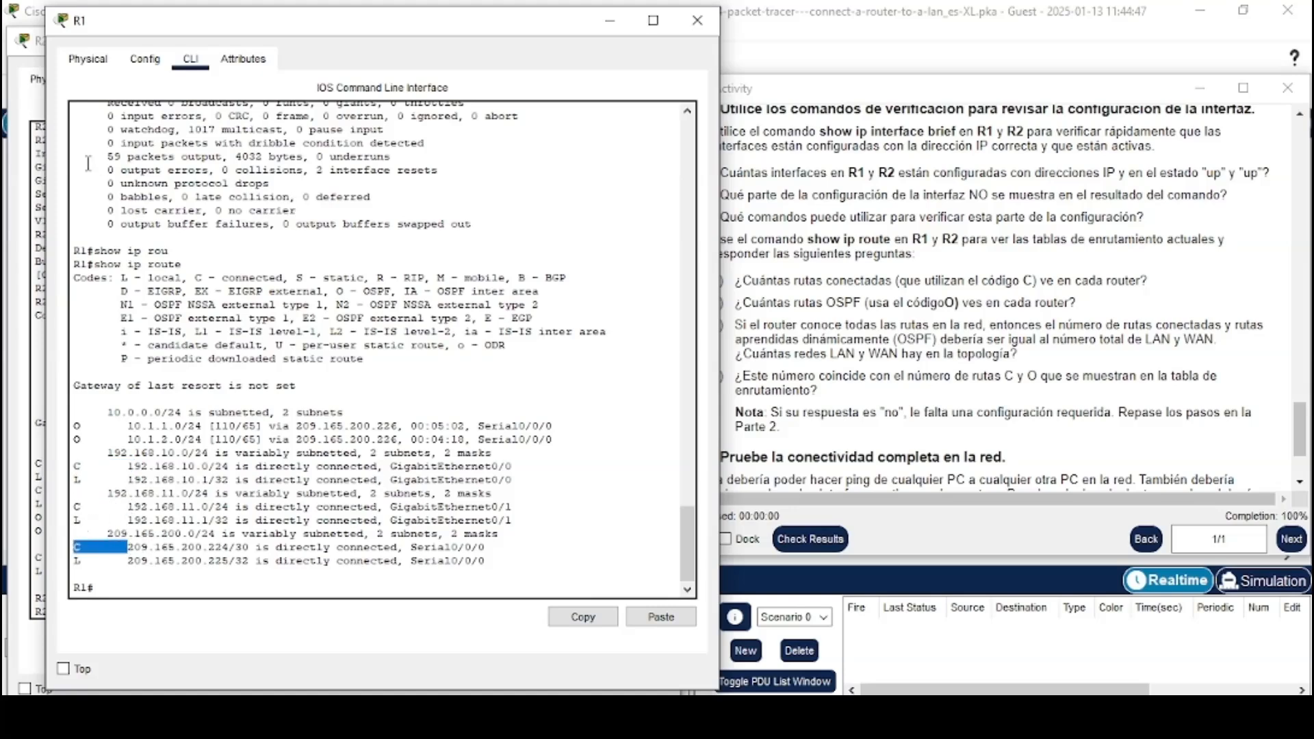
Switch to R2's CLI and highlight the connected (C) routes in its routing table
left_click(31, 273)
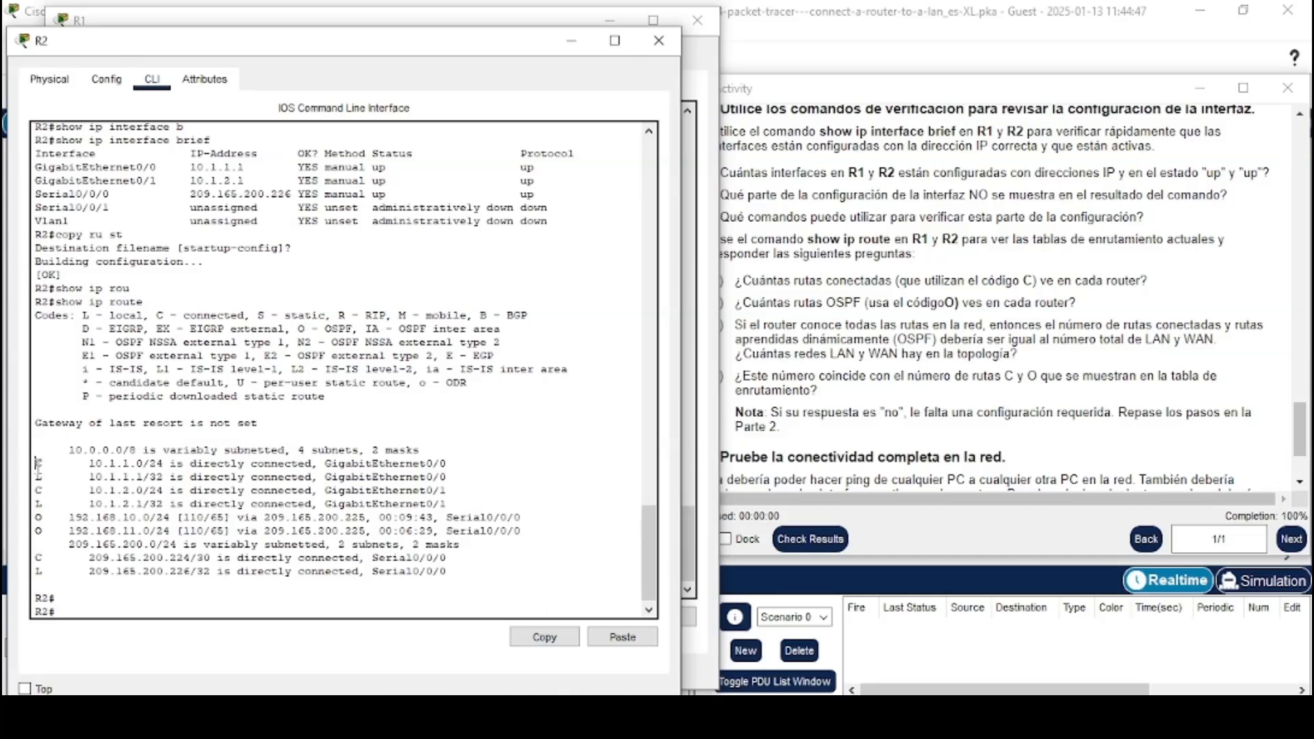
left_click_drag(36, 464, 102, 465)
left_click_drag(35, 490, 89, 490)
left_click_drag(36, 557, 82, 557)
left_click(119, 546)
Read the second routing question asking how many OSPF (O) routes each router shows
left_click(876, 298)
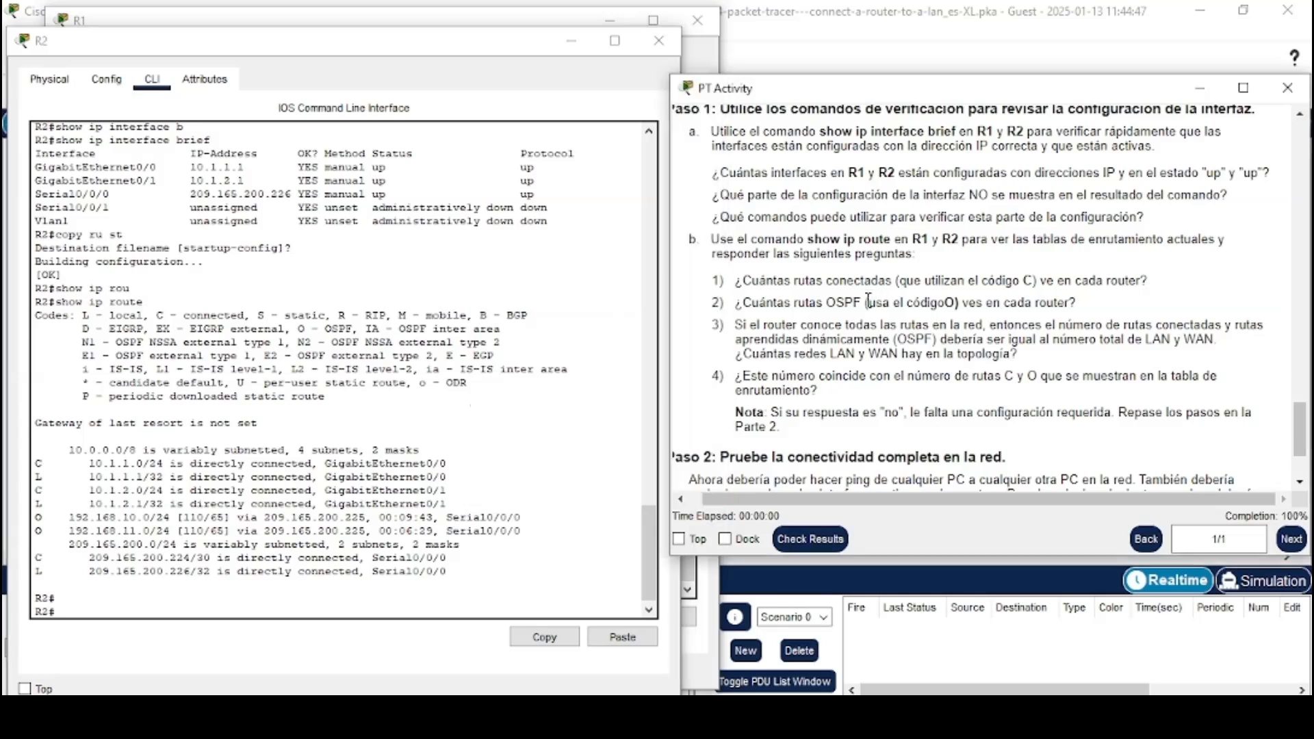
double_click(715, 303)
left_click_drag(796, 302, 1078, 304)
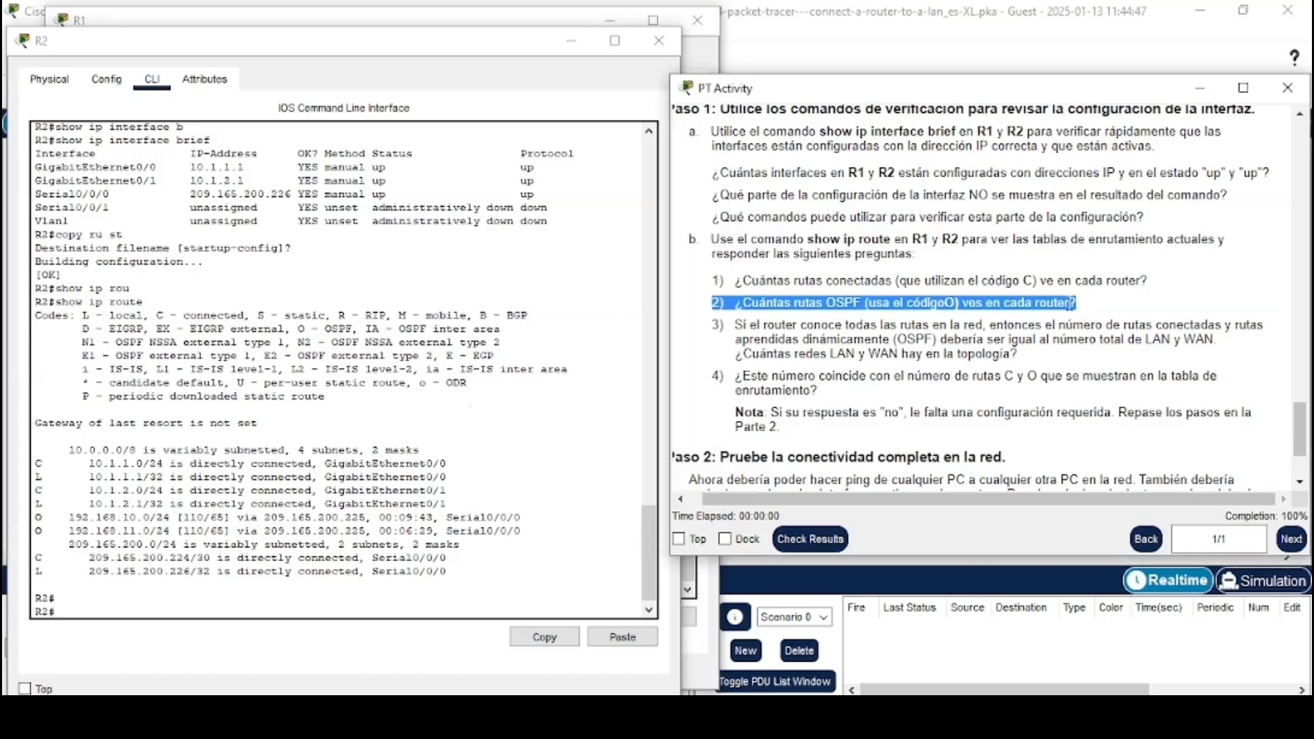
left_click(1081, 310)
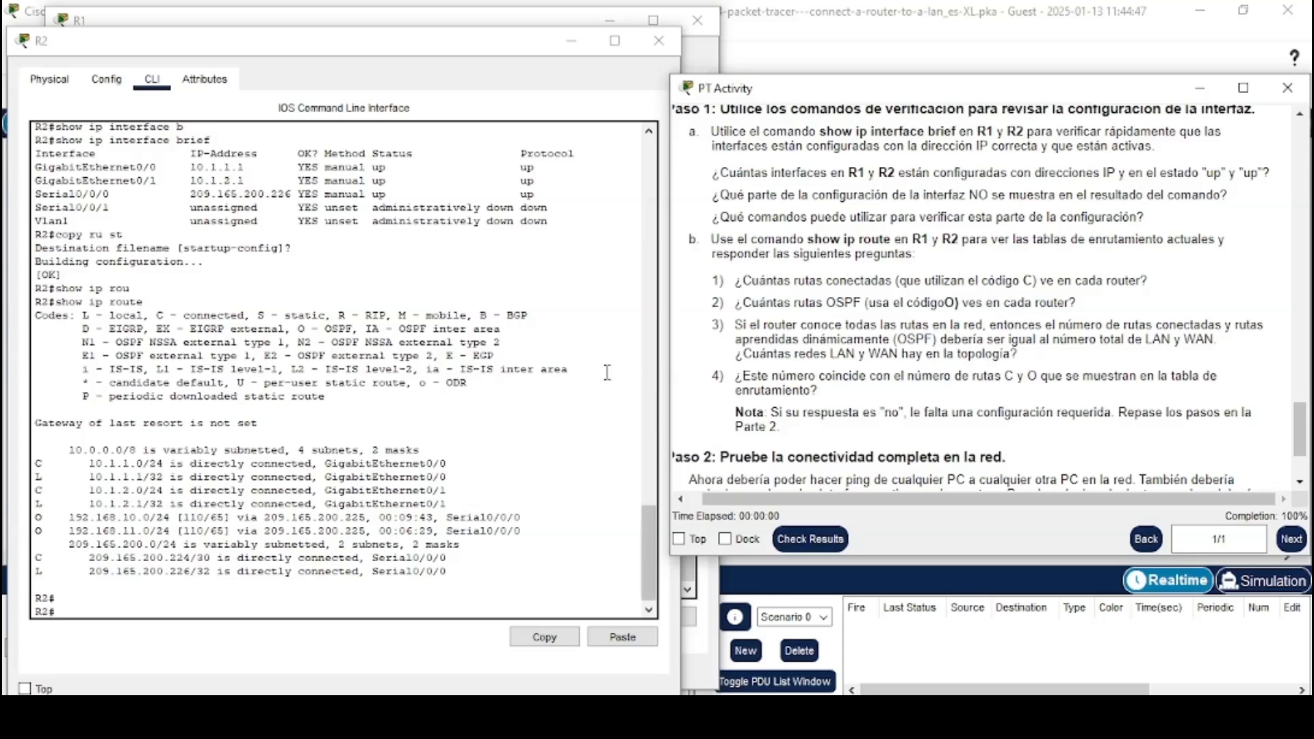
Highlight the OSPF (O) routes in R1's routing table and then in R2's routing table
left_click(415, 20)
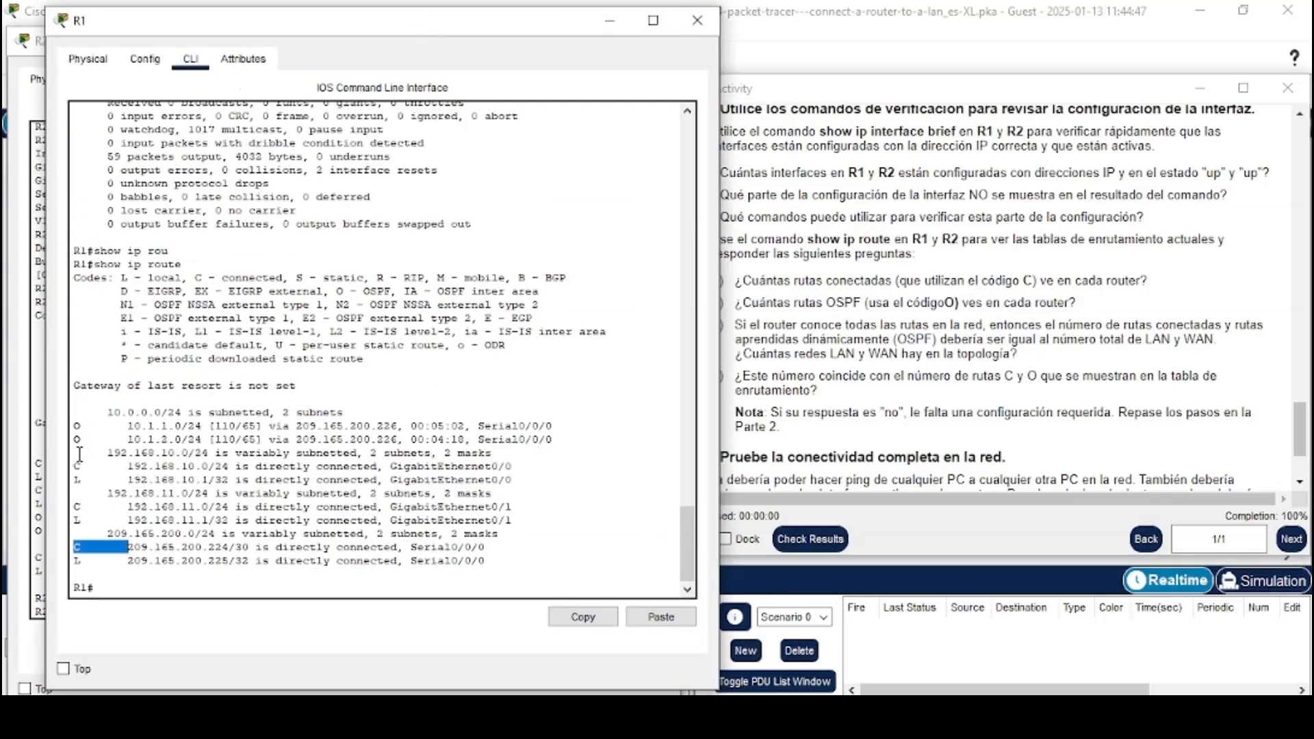
mouse_move(75, 426)
left_mouse_down()
mouse_move(121, 425)
mouse_move(126, 439)
left_mouse_up()
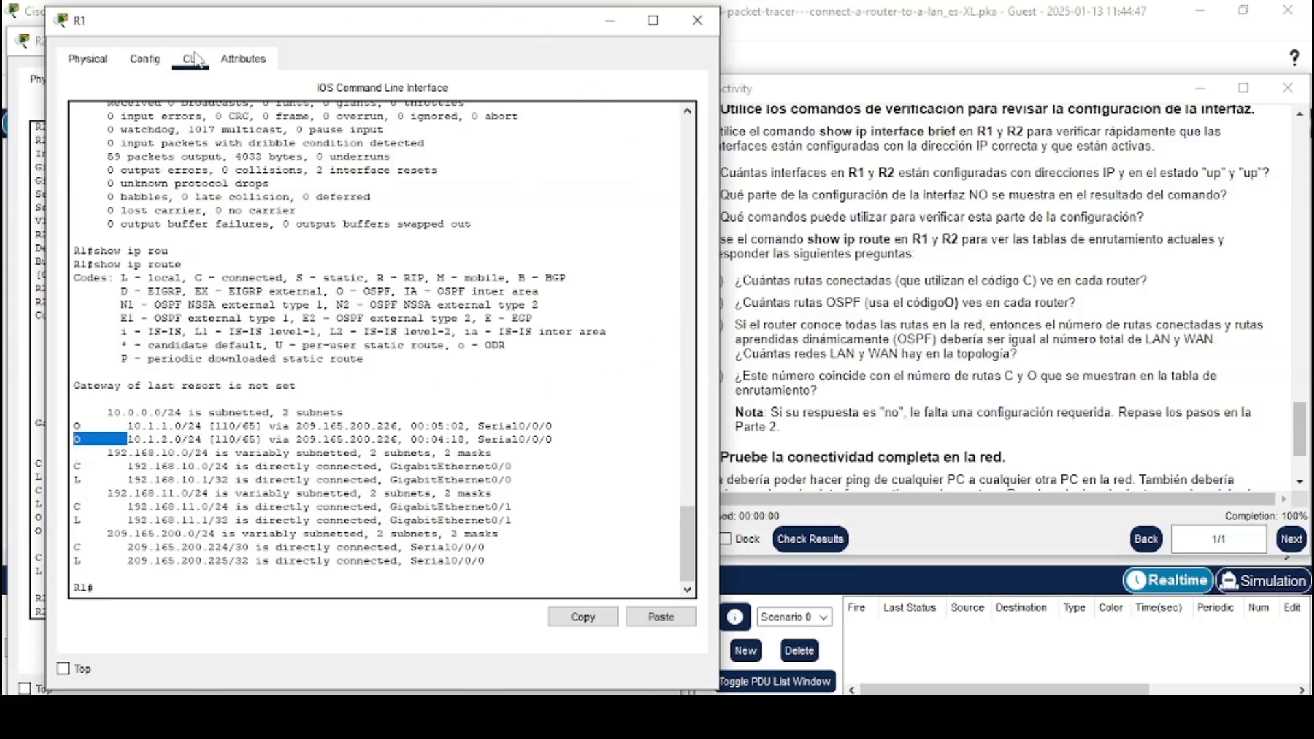
left_click(30, 216)
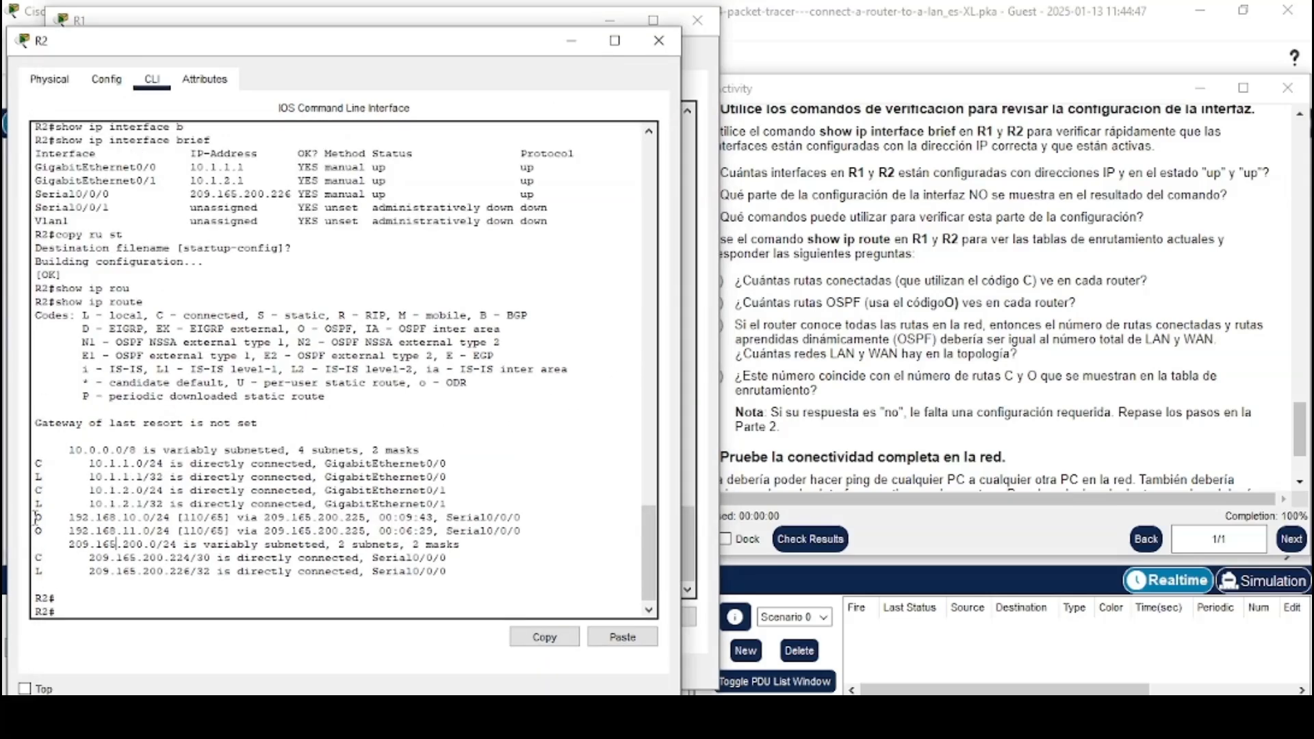
mouse_move(35, 518)
left_mouse_down()
mouse_move(70, 518)
mouse_move(58, 532)
mouse_move(70, 531)
left_mouse_up()
Read the third question about how many LAN and WAN networks exist in the topology
left_click(806, 384)
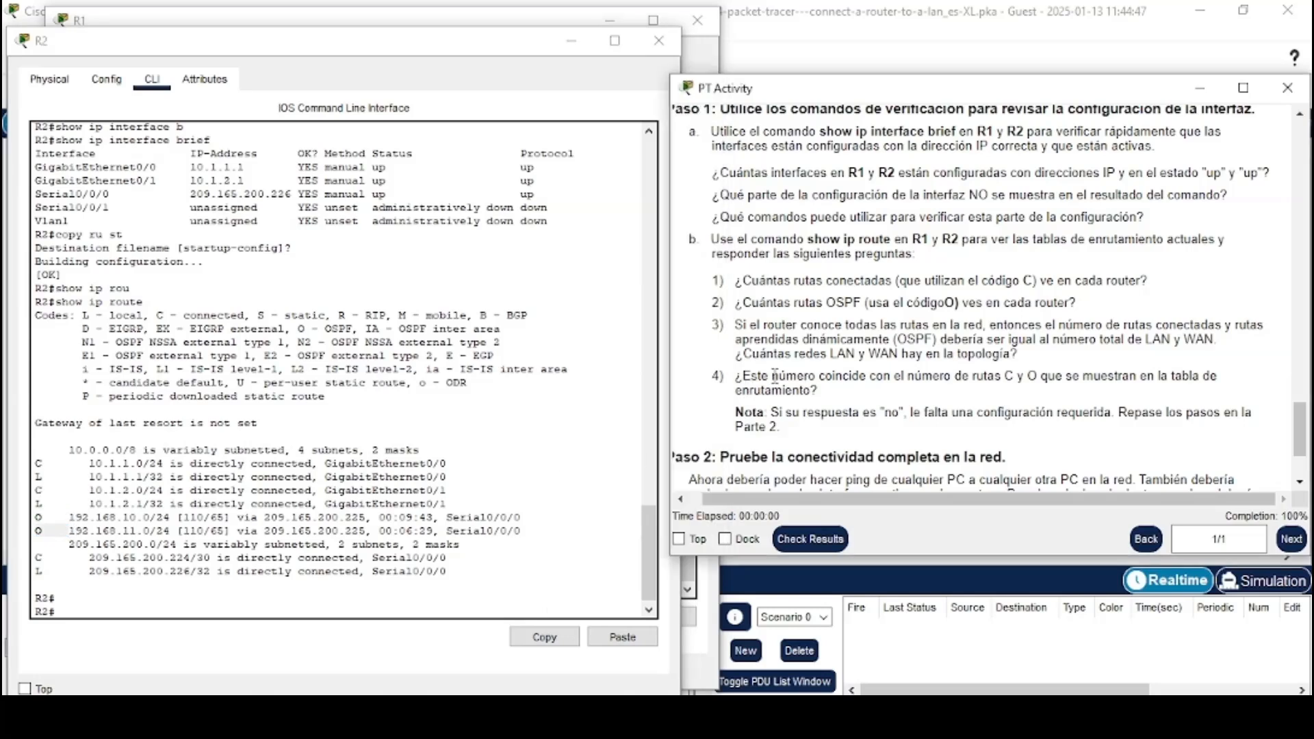
left_click_drag(712, 325, 1030, 361)
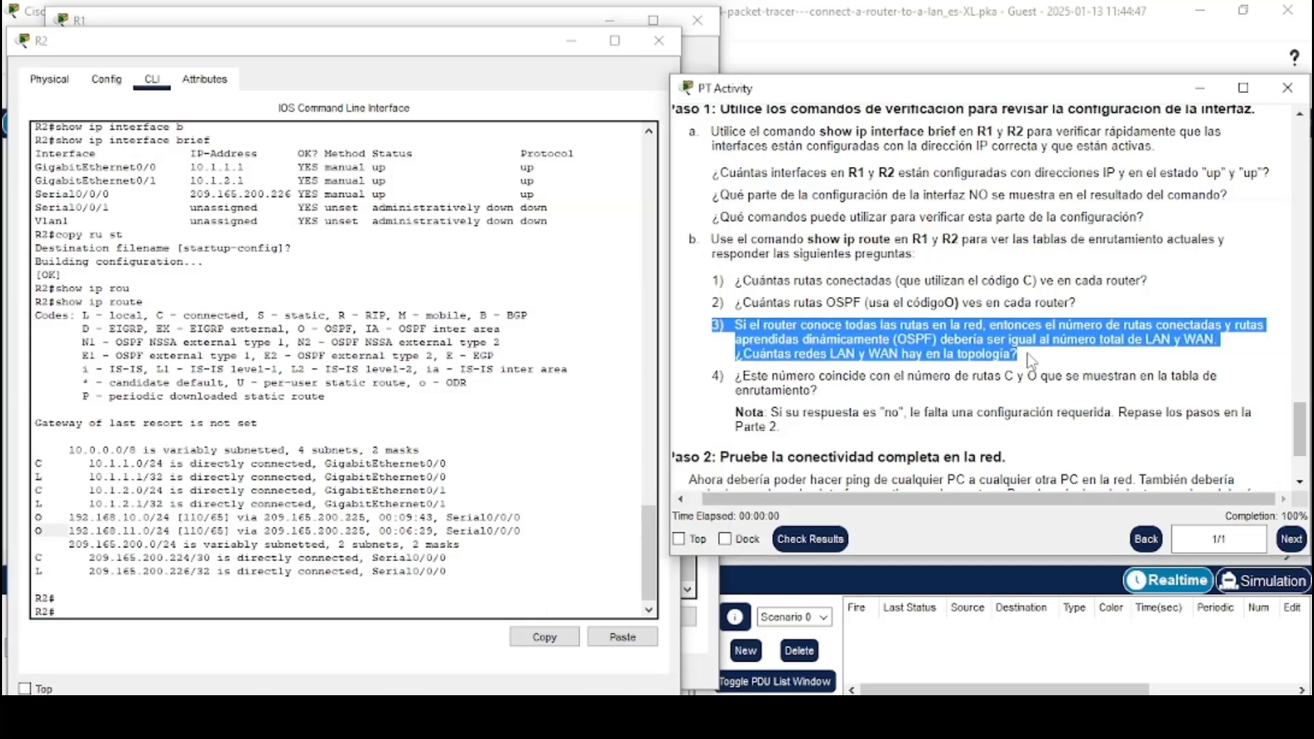
left_click(1028, 359)
scroll(1025, 354, "down", 1)
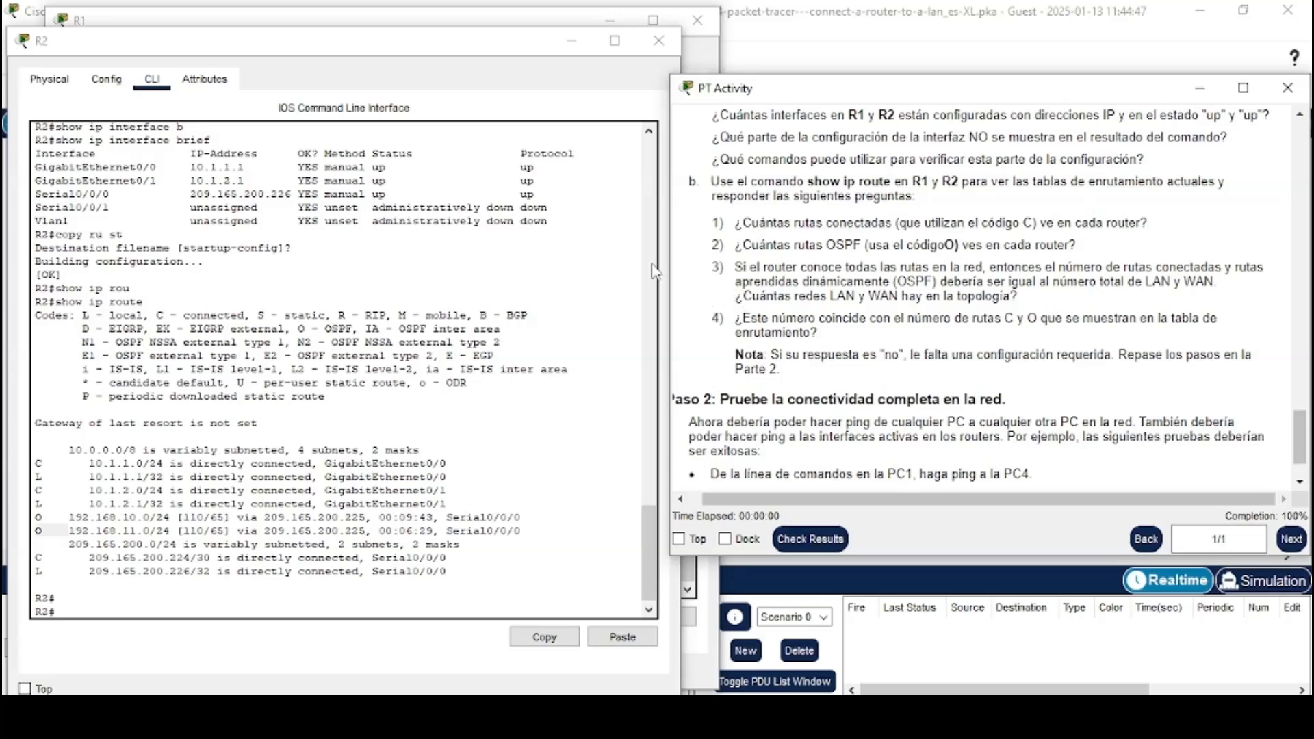
Minimize the router windows and read the fourth question comparing the network count with C and O routes
left_click(573, 45)
left_click(607, 24)
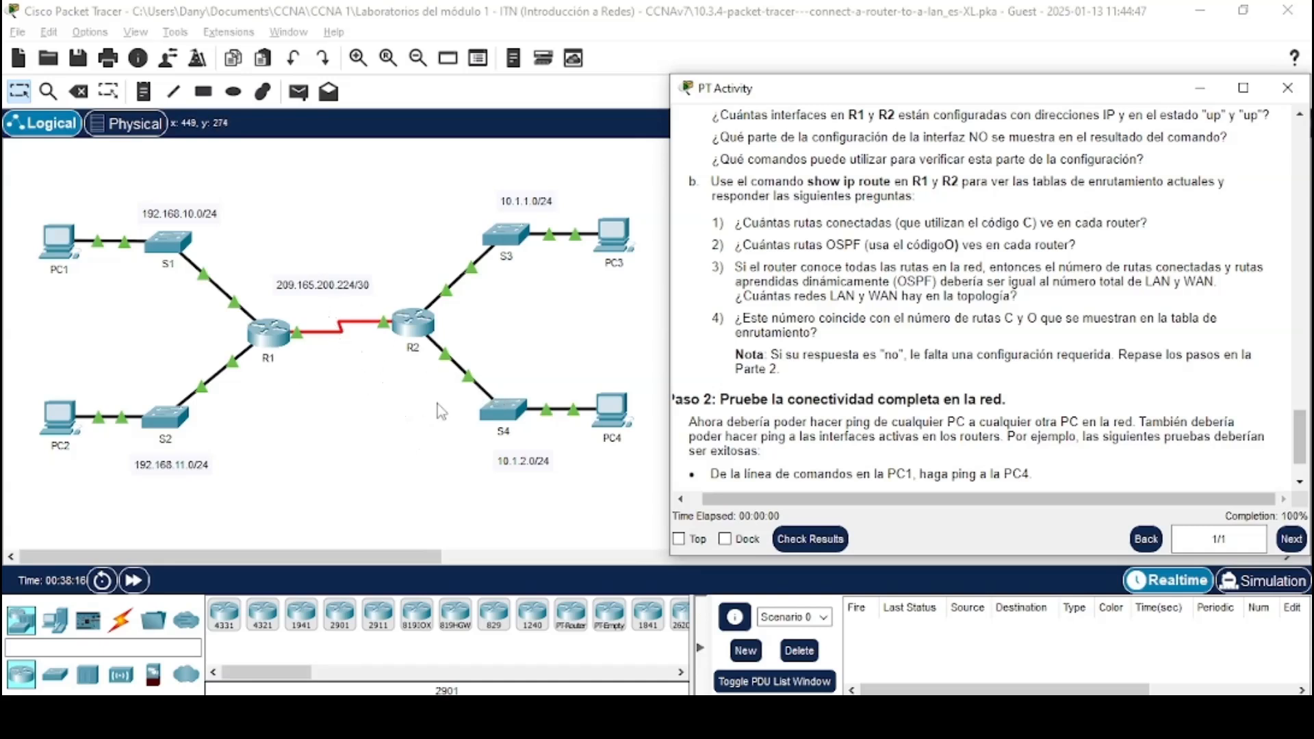
left_click_drag(716, 319, 829, 336)
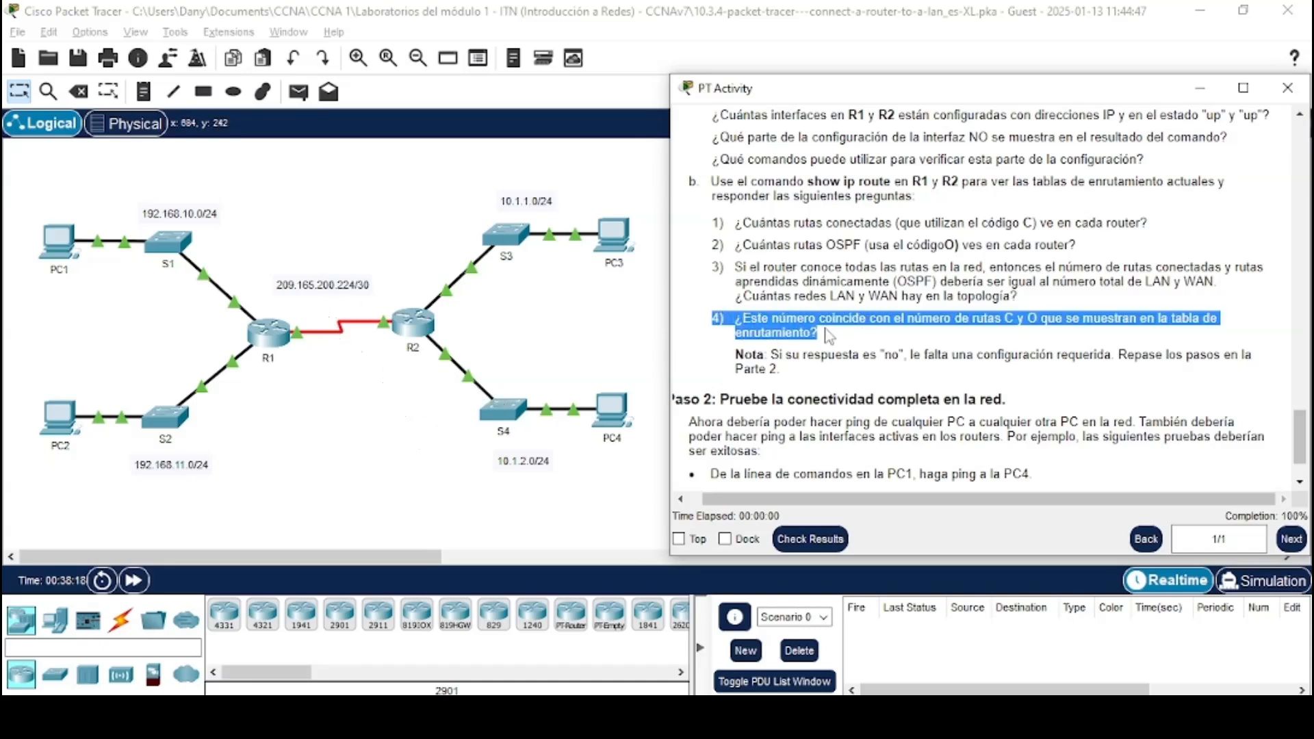
left_click(832, 339)
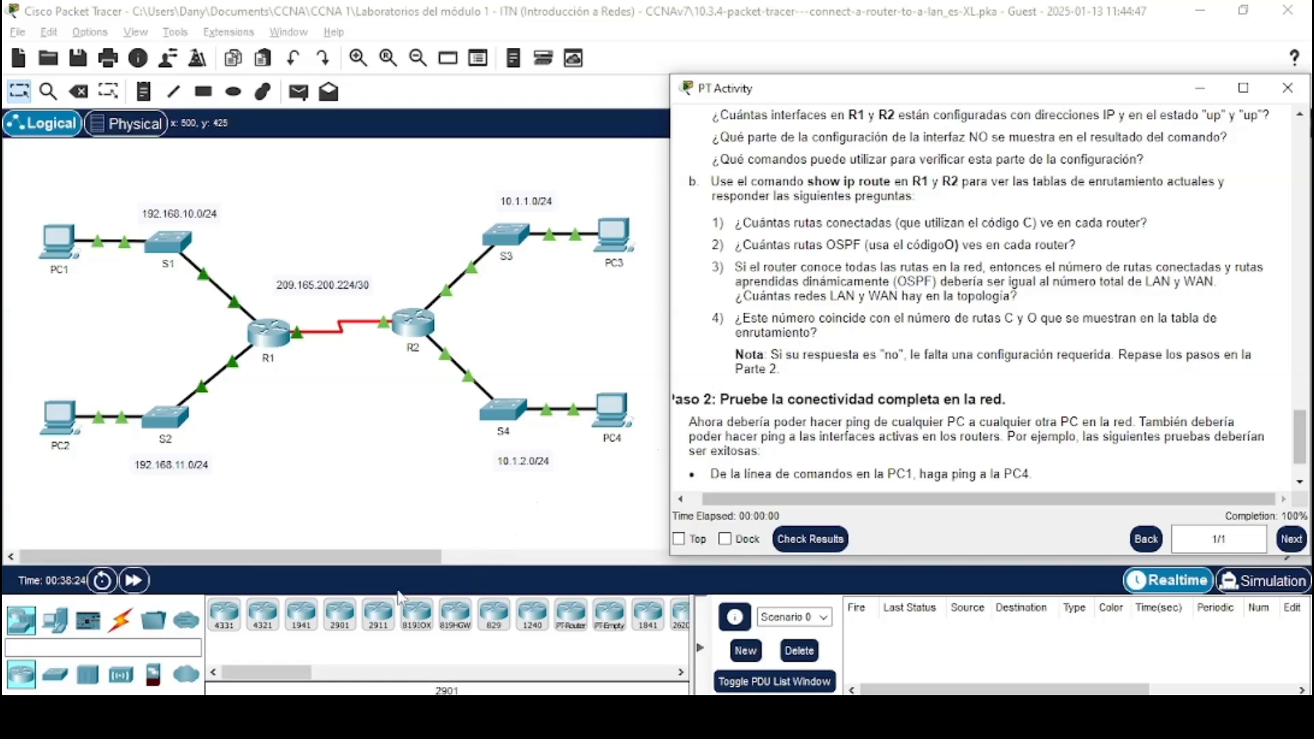
Reopen R1's CLI and compare the C and O routes in R1's and R2's routing tables
left_click(272, 335)
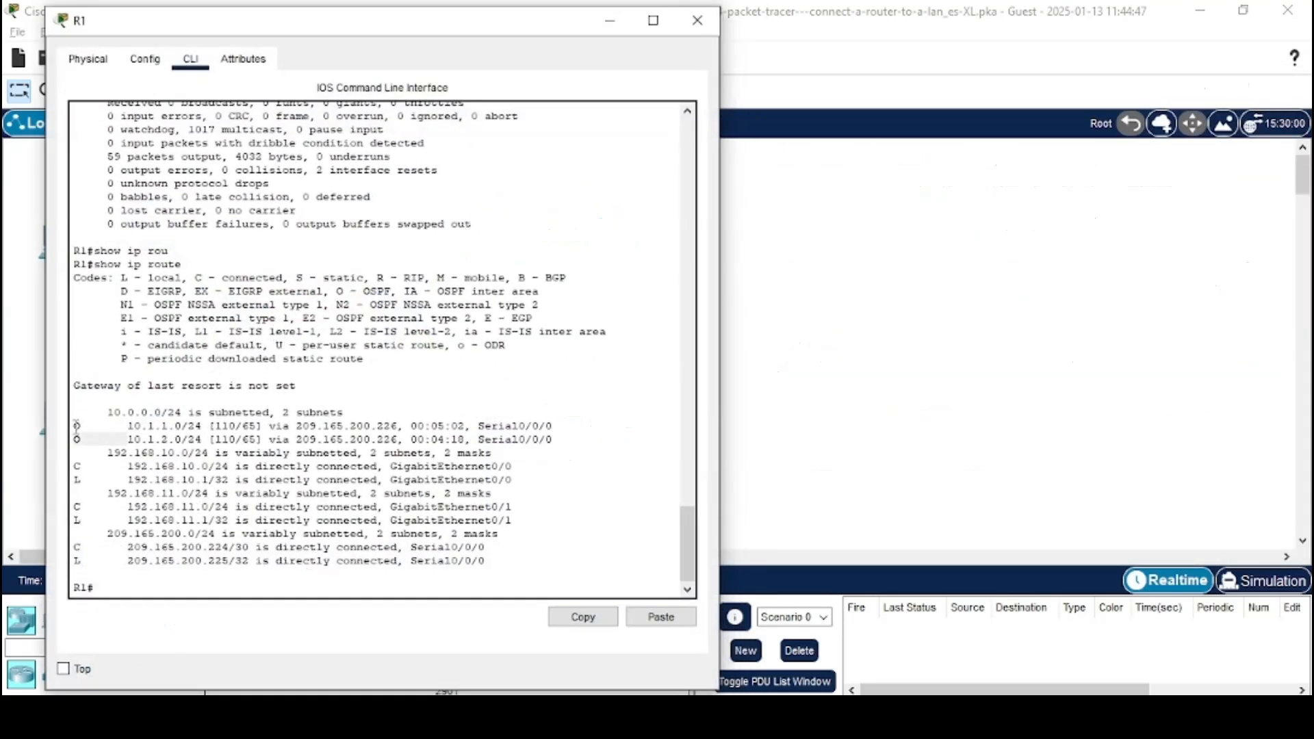
left_click_drag(76, 426, 100, 547)
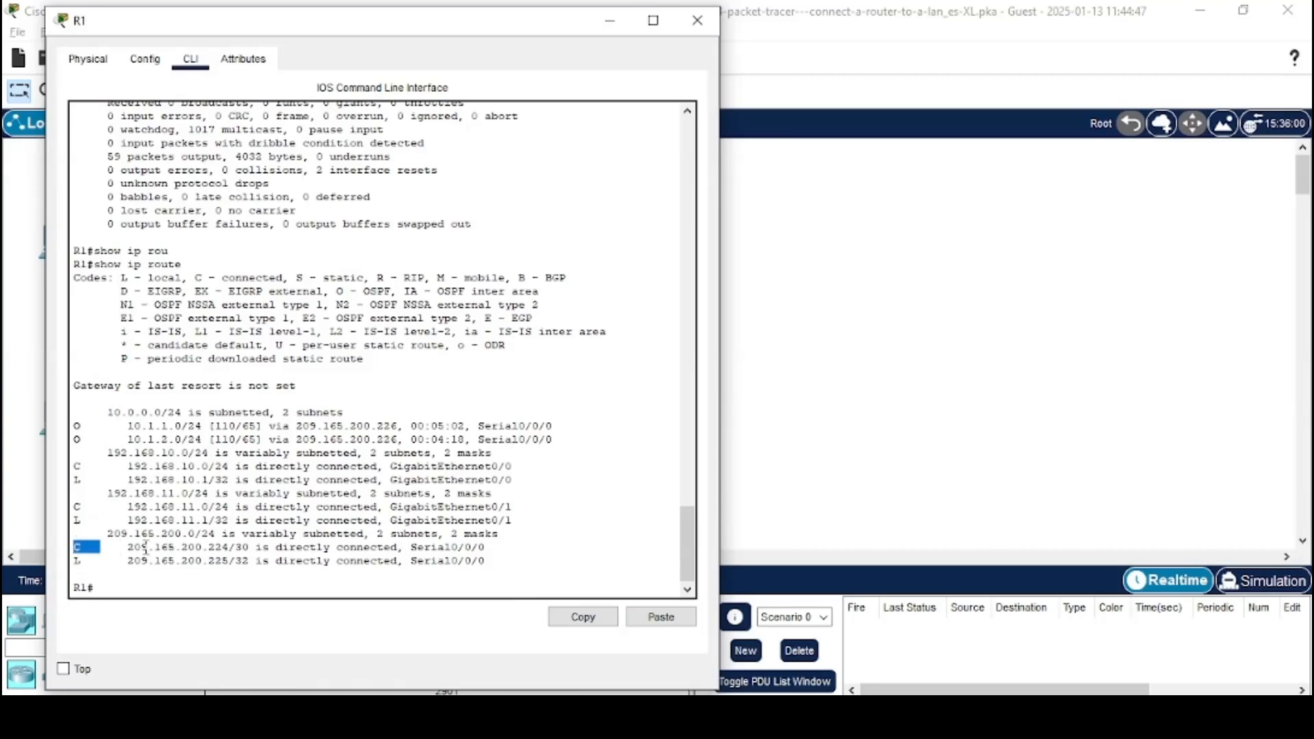
key("alt+Tab")
key("alt+Tab")
key("alt+Tab")
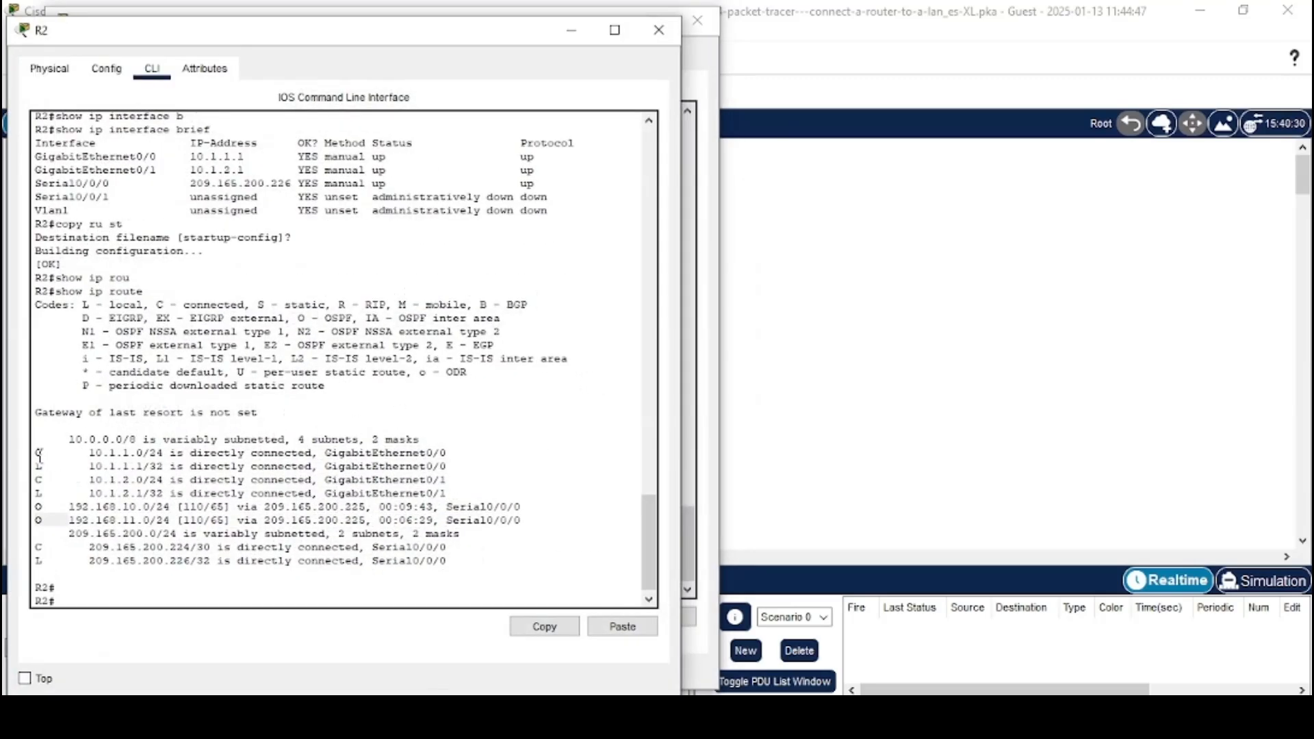
left_click_drag(35, 453, 66, 549)
left_click(81, 547)
Read the note and the Part 2 instructions for testing full network connectivity
key("alt+Tab")
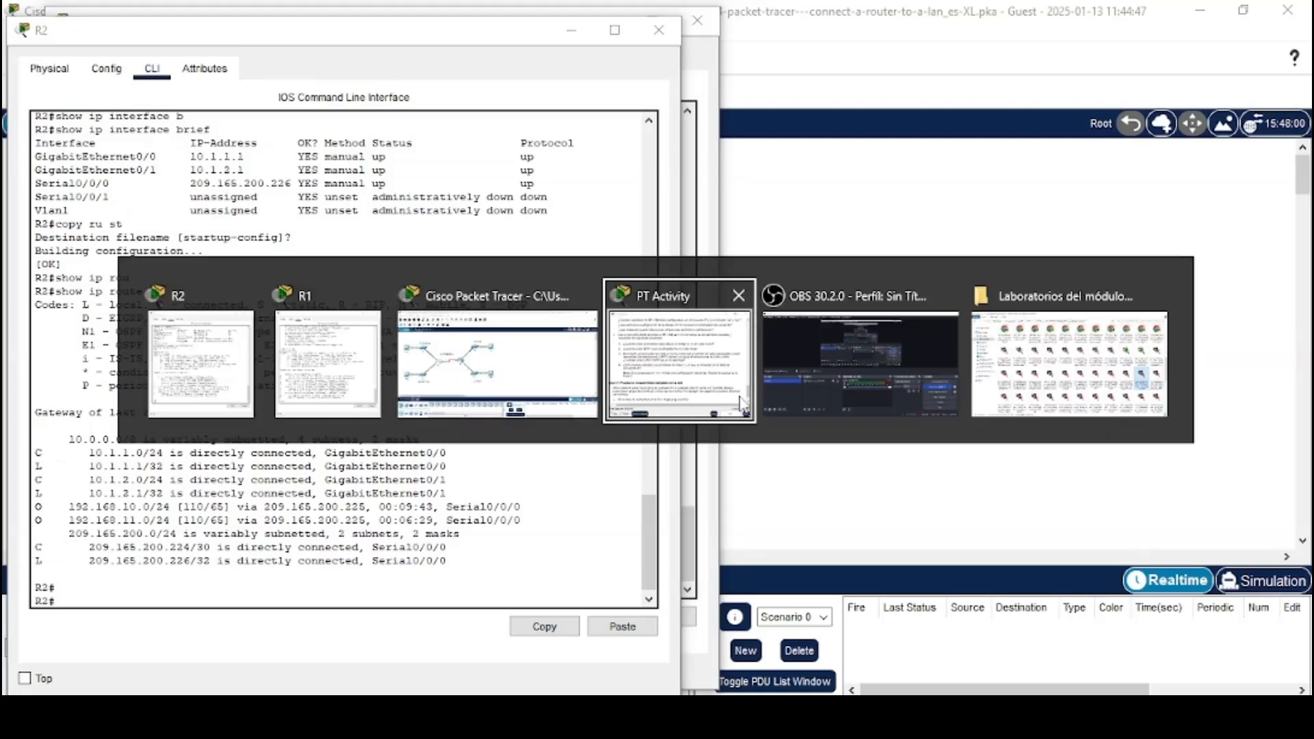
left_click(741, 403)
left_click_drag(734, 354, 791, 376)
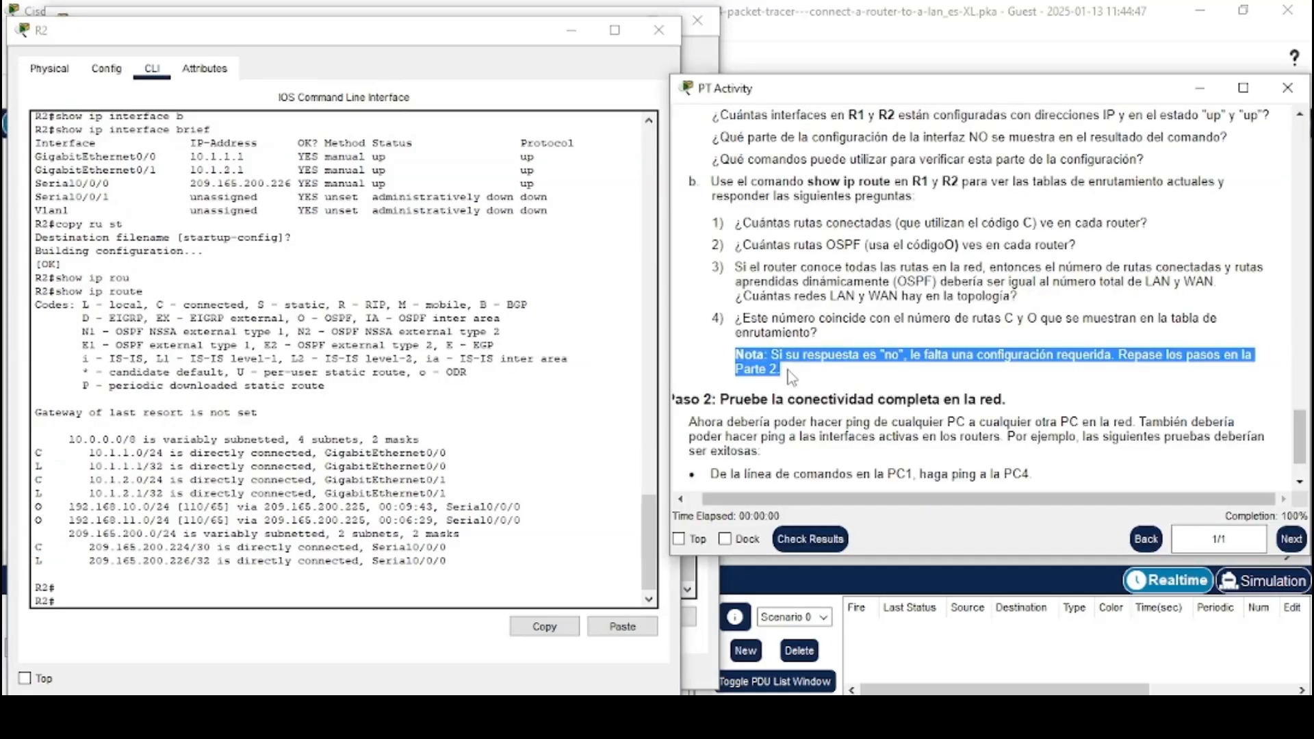
left_click(791, 376)
scroll(789, 380, "down", 1)
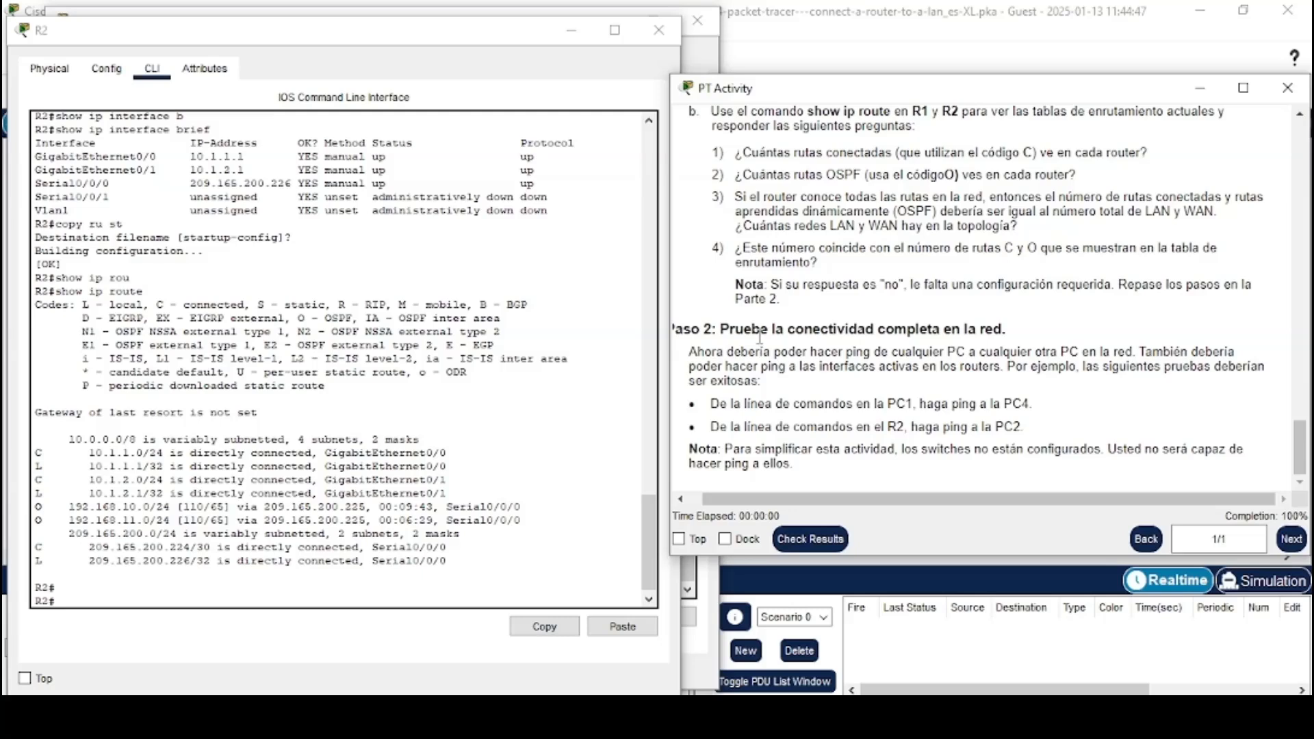
left_click_drag(691, 331, 1023, 332)
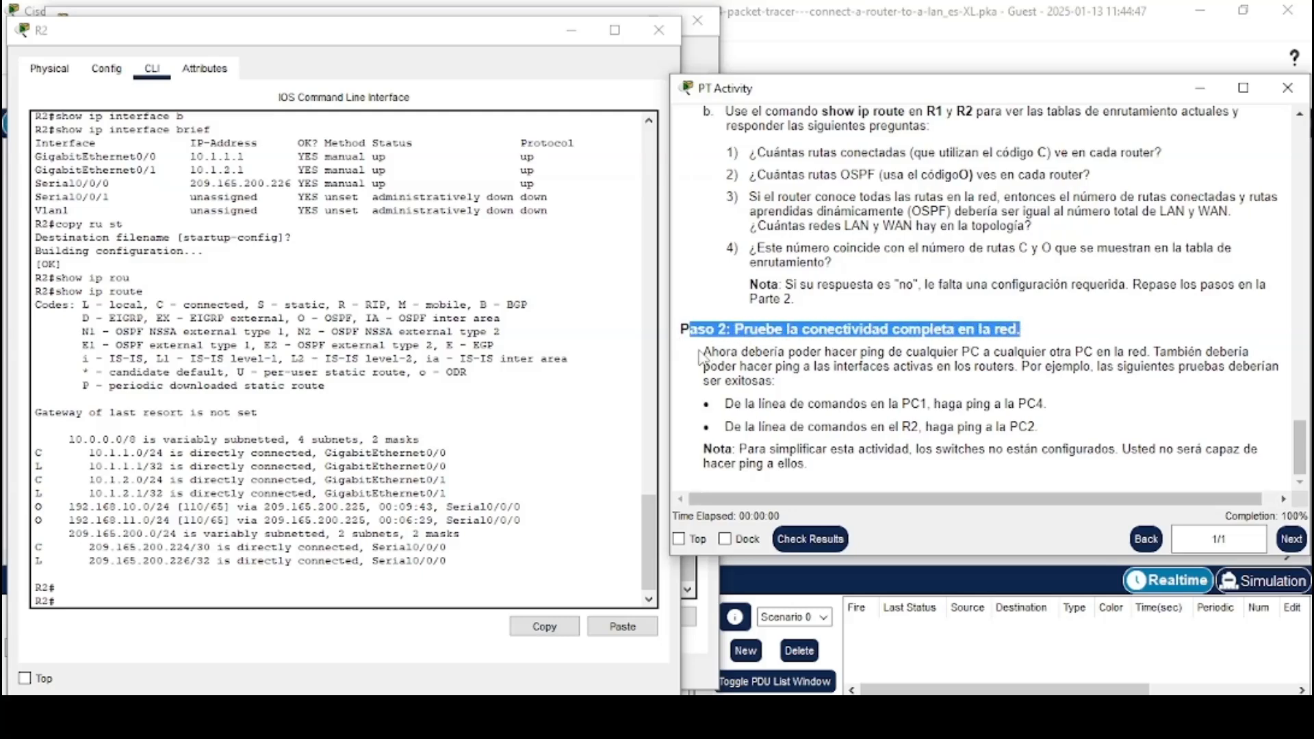
left_click_drag(704, 351, 778, 385)
left_click(791, 389)
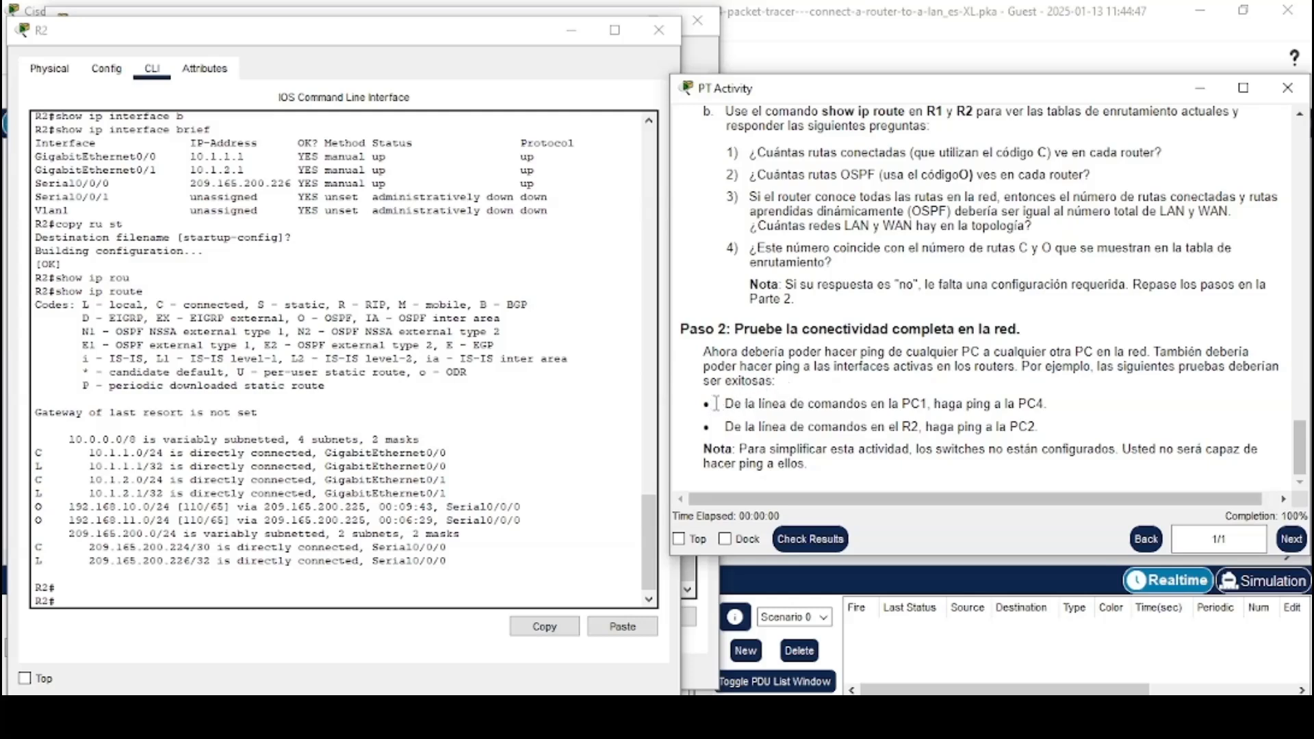
Close R2's window and open the Command Prompt on PC1's Desktop
left_click(659, 30)
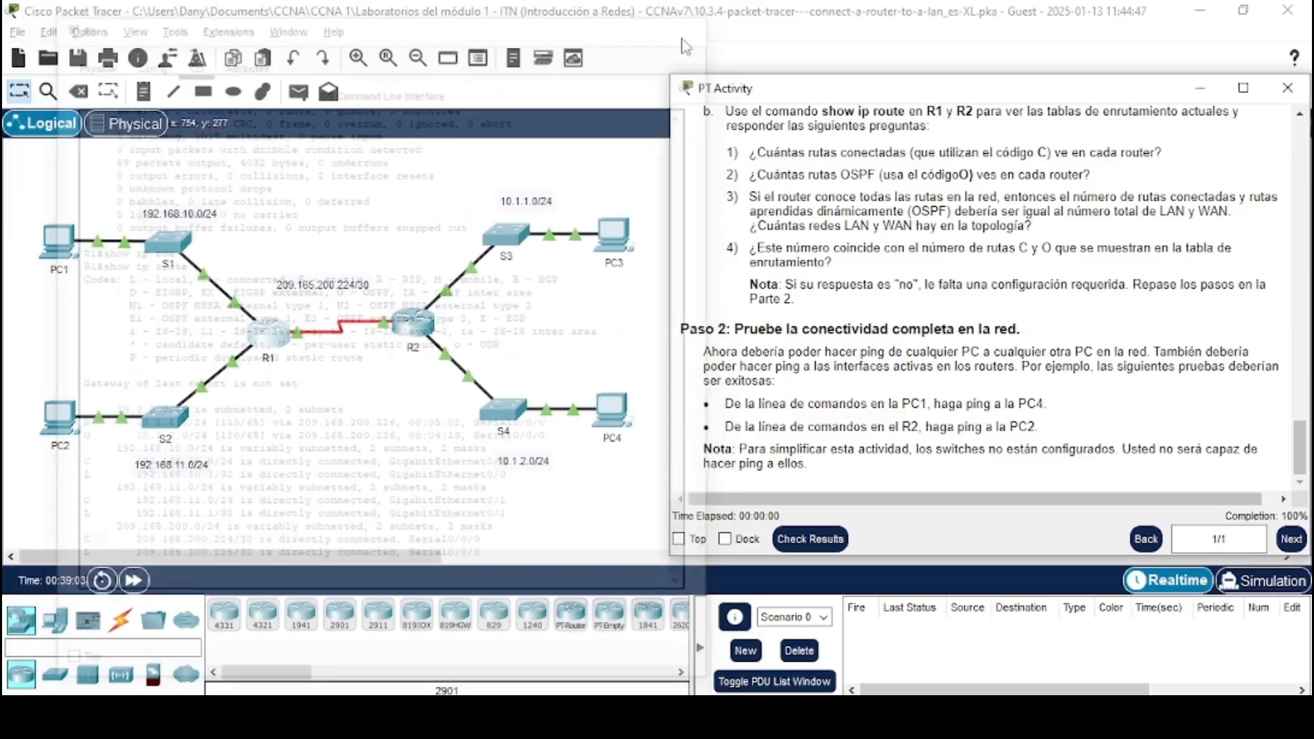
left_click_drag(724, 404, 1036, 404)
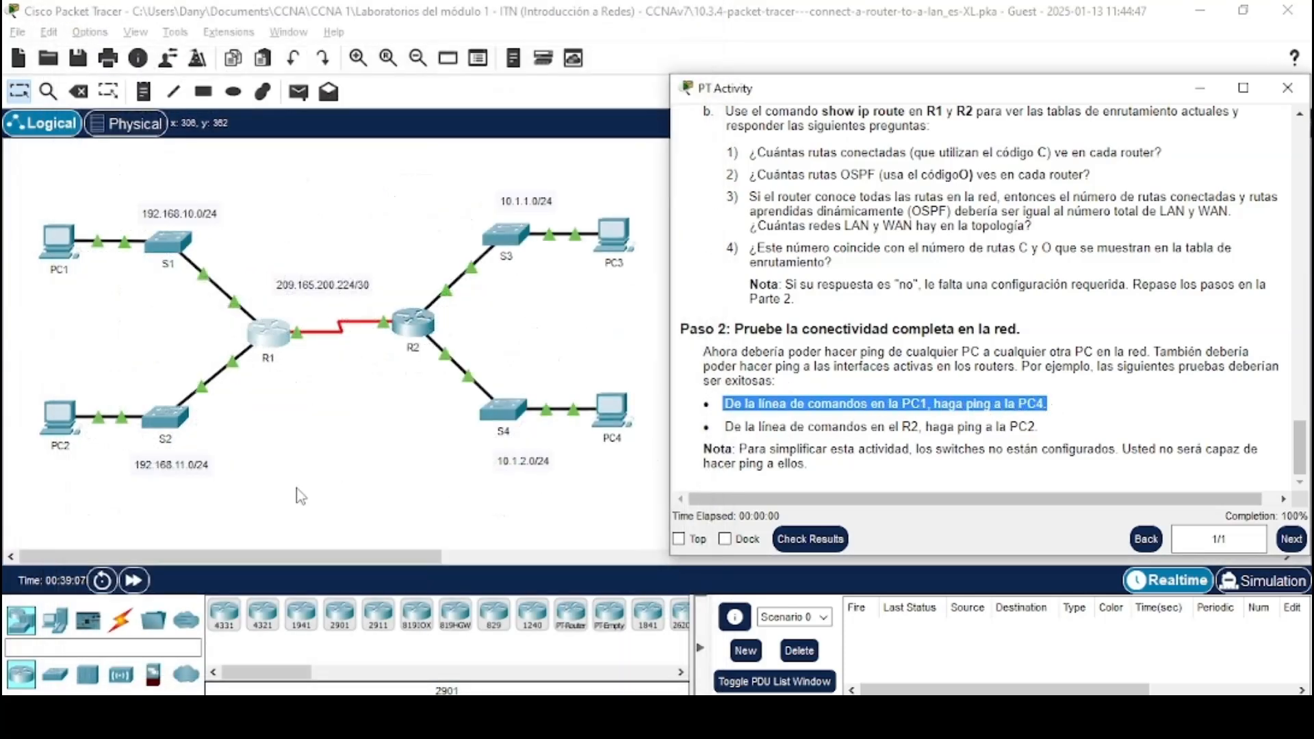
left_click(58, 252)
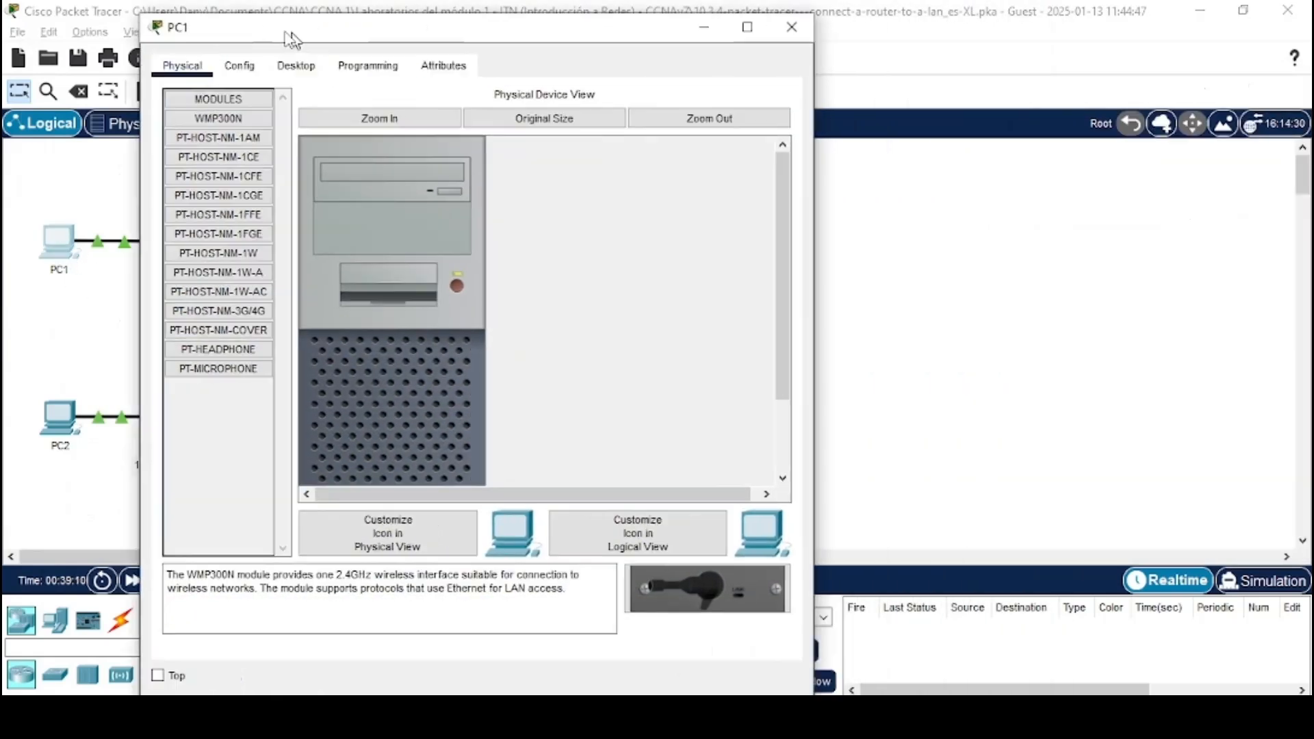
left_click_drag(291, 37, 174, 33)
left_click(177, 60)
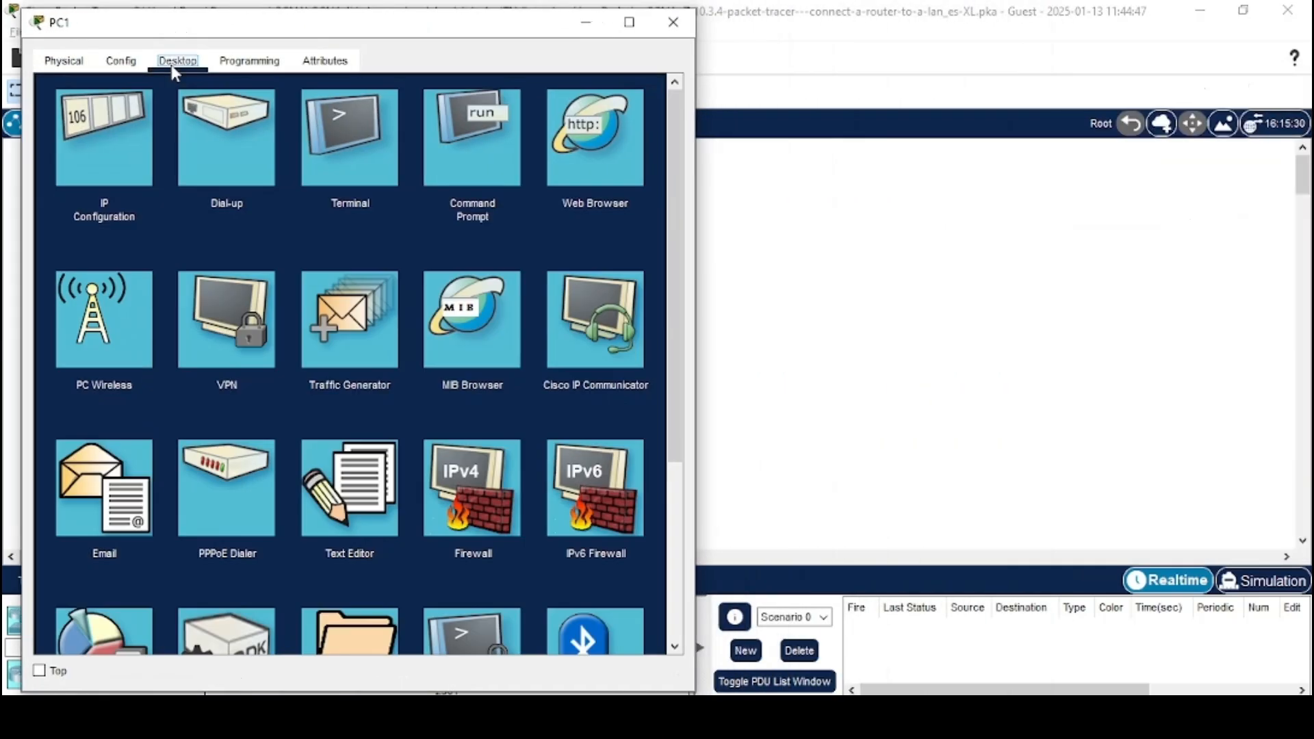
left_click(458, 116)
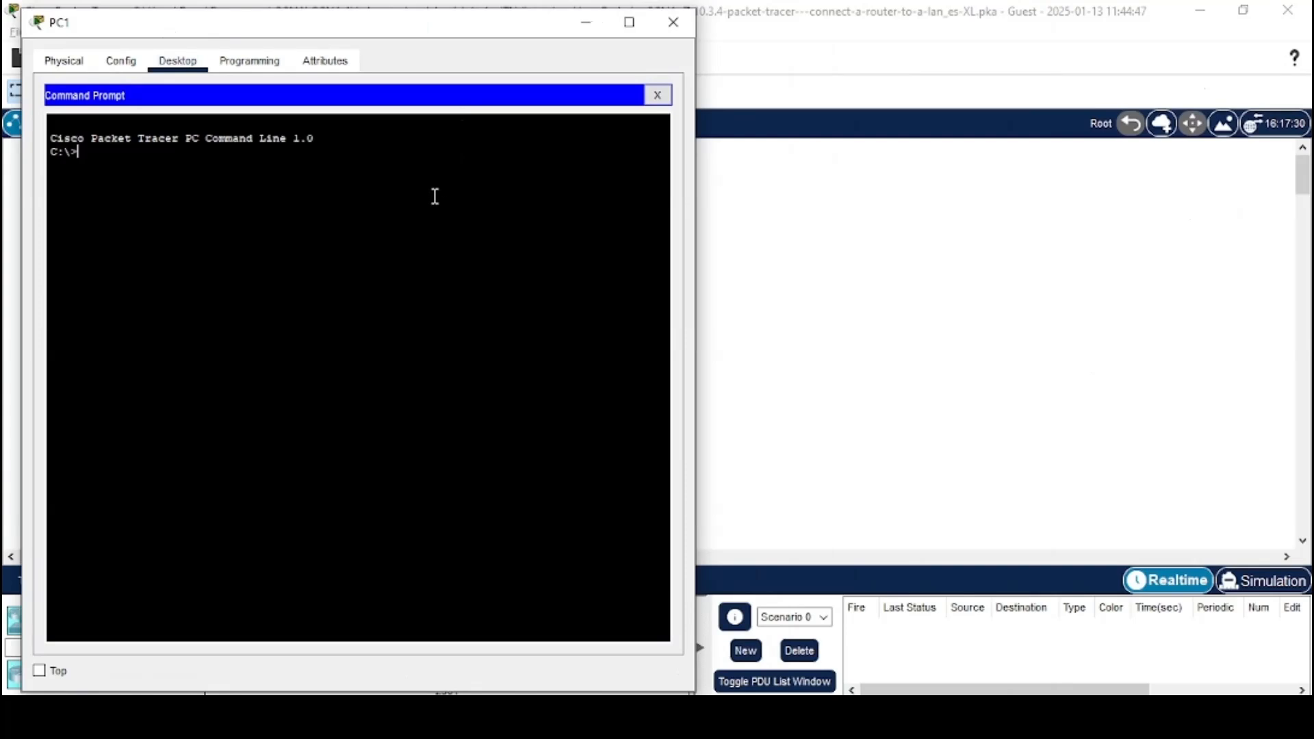
Find PC4's IP address 10.1.2.10 in the addressing table and copy it
key("alt+Tab")
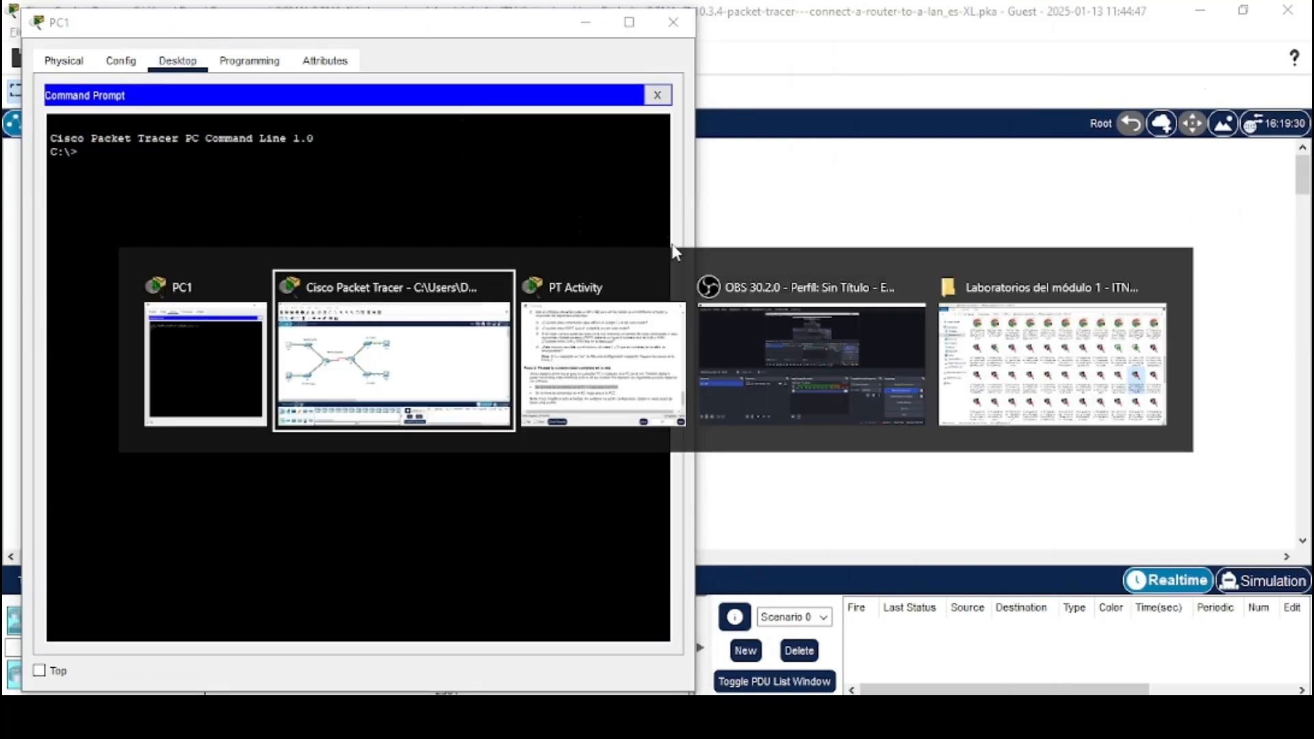
key("alt+Tab")
scroll(894, 302, "up", 3)
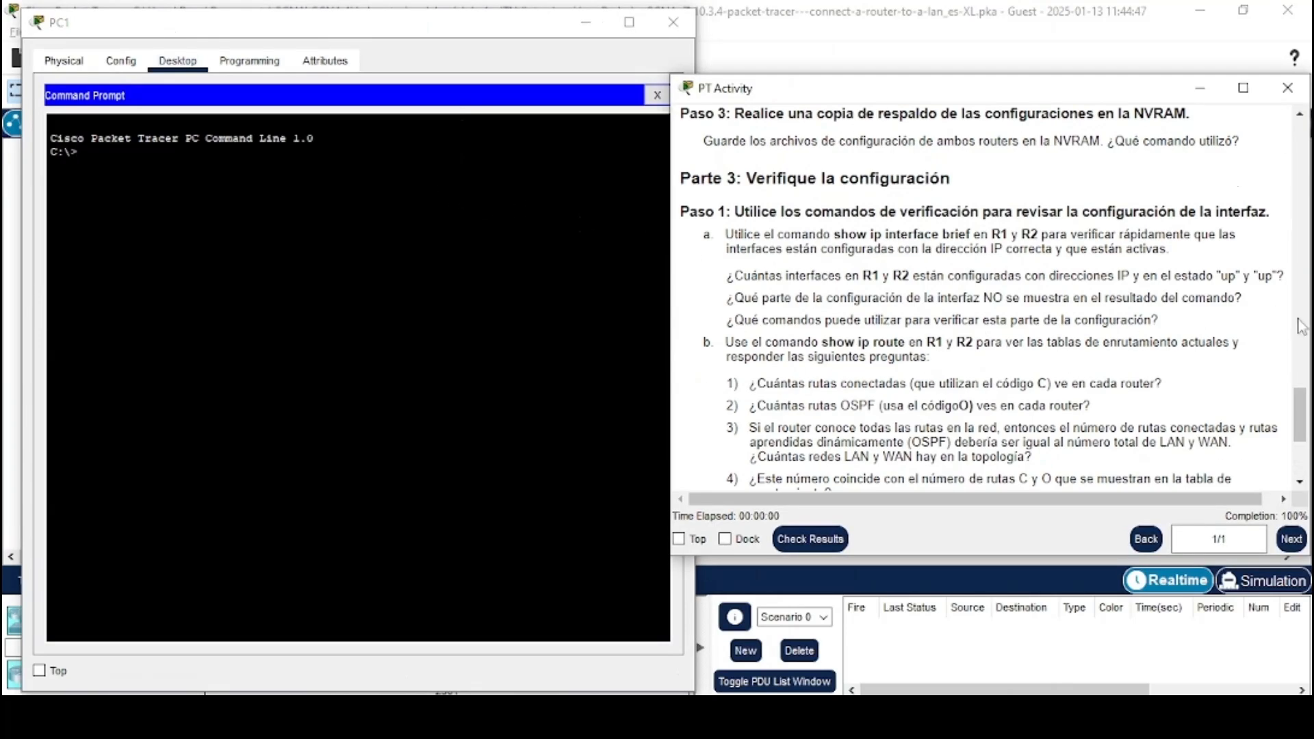
left_click_drag(1299, 400, 1289, 131)
scroll(890, 342, "down", 1)
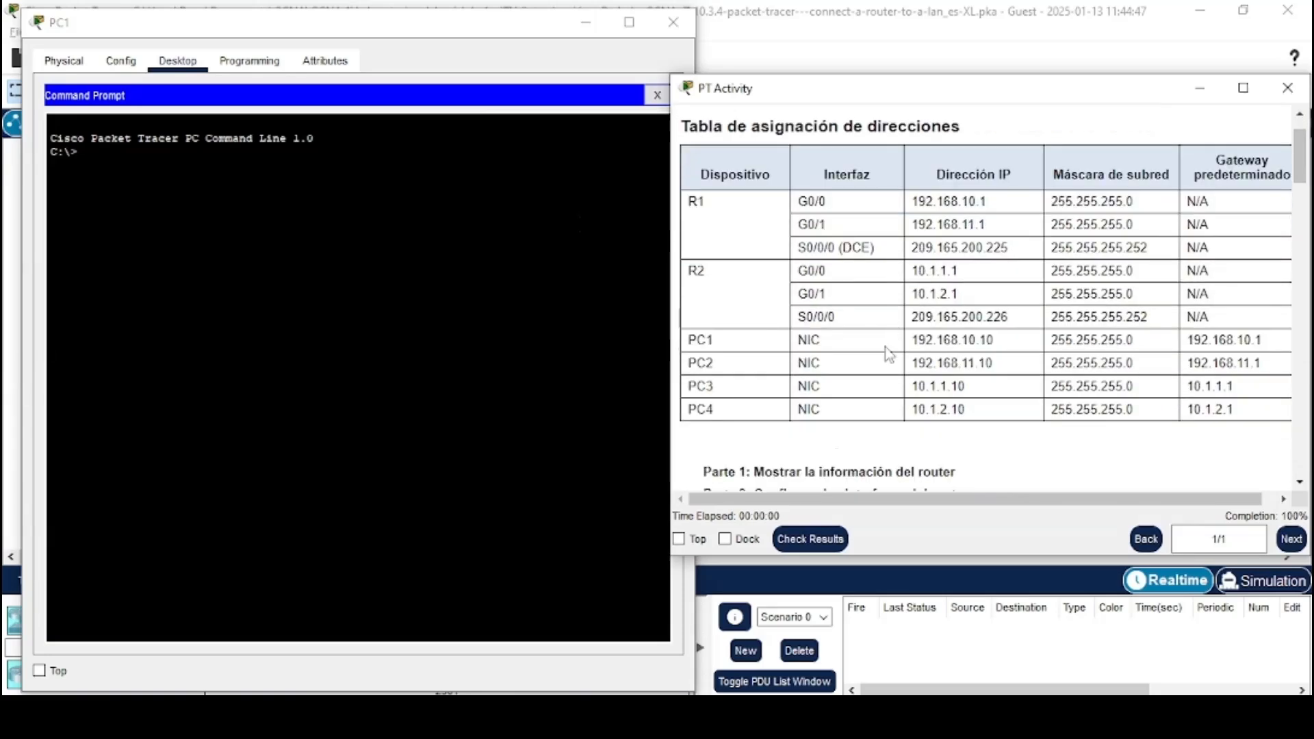
left_click_drag(913, 411, 967, 408)
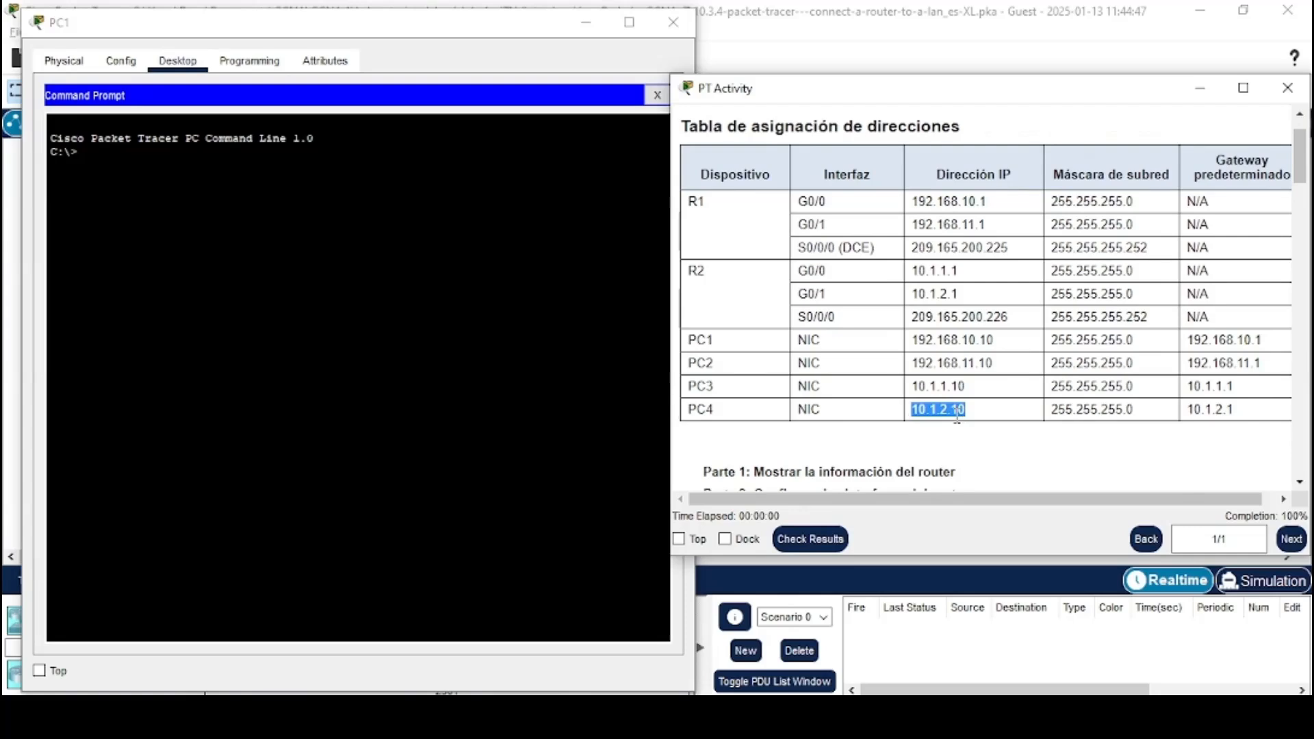
right_click(965, 414)
left_click(992, 429)
Ping PC4 at 10.1.2.10 from PC1's command prompt
left_click(542, 416)
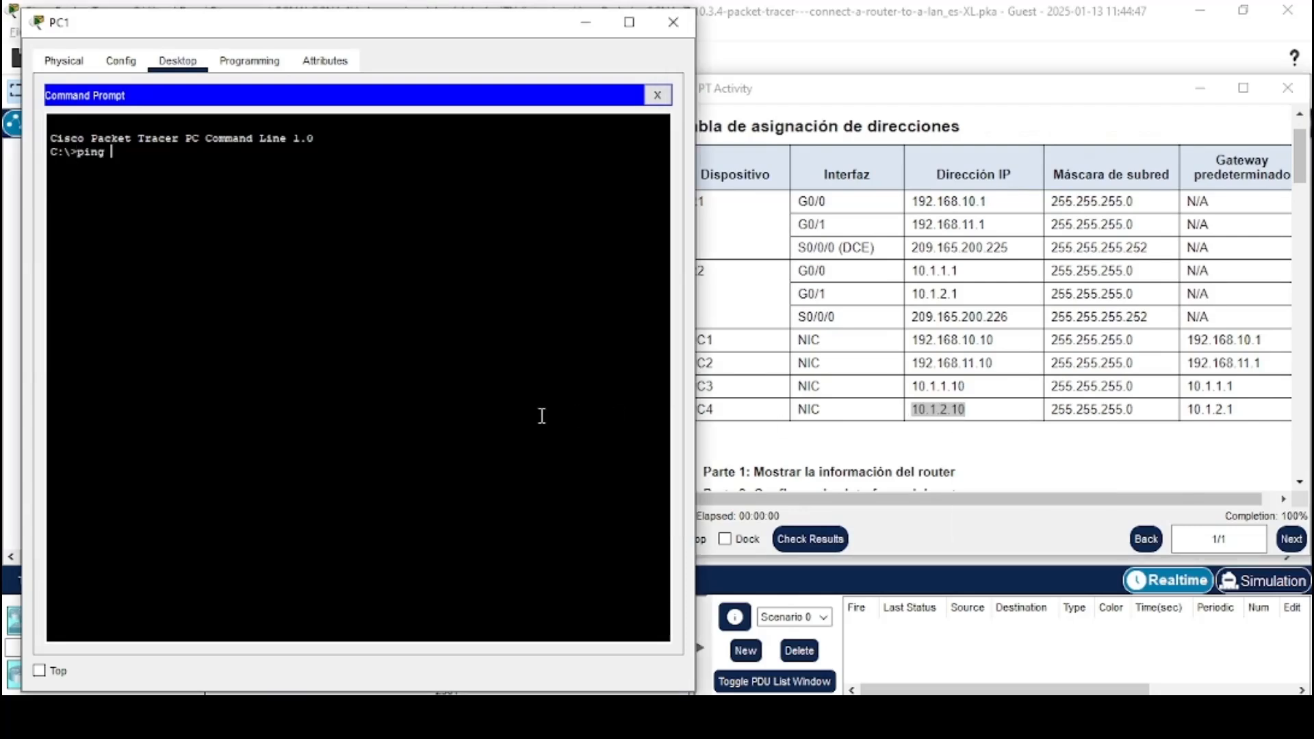
type("ping")
right_click(519, 381)
left_click(540, 397)
key("Return")
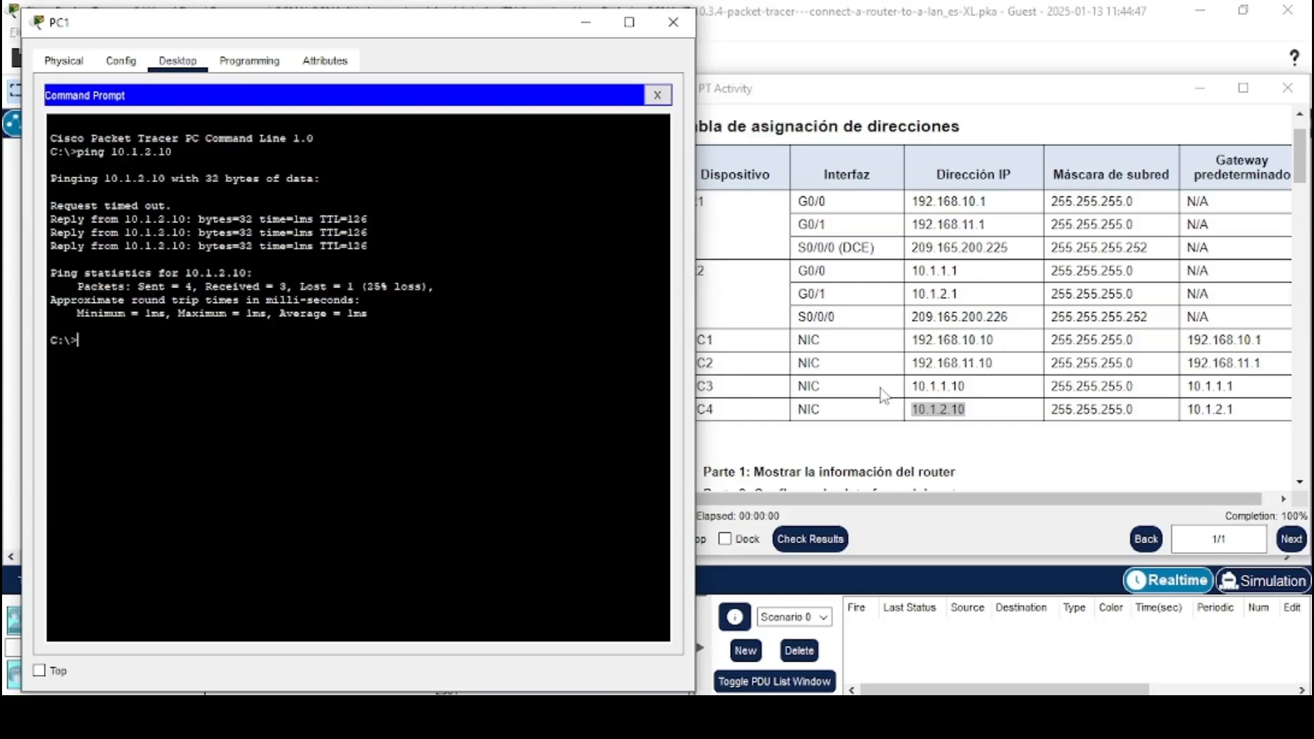
Read the next test instruction to ping PC2 from R2's command line
left_click(968, 169)
scroll(969, 274, "down", 10)
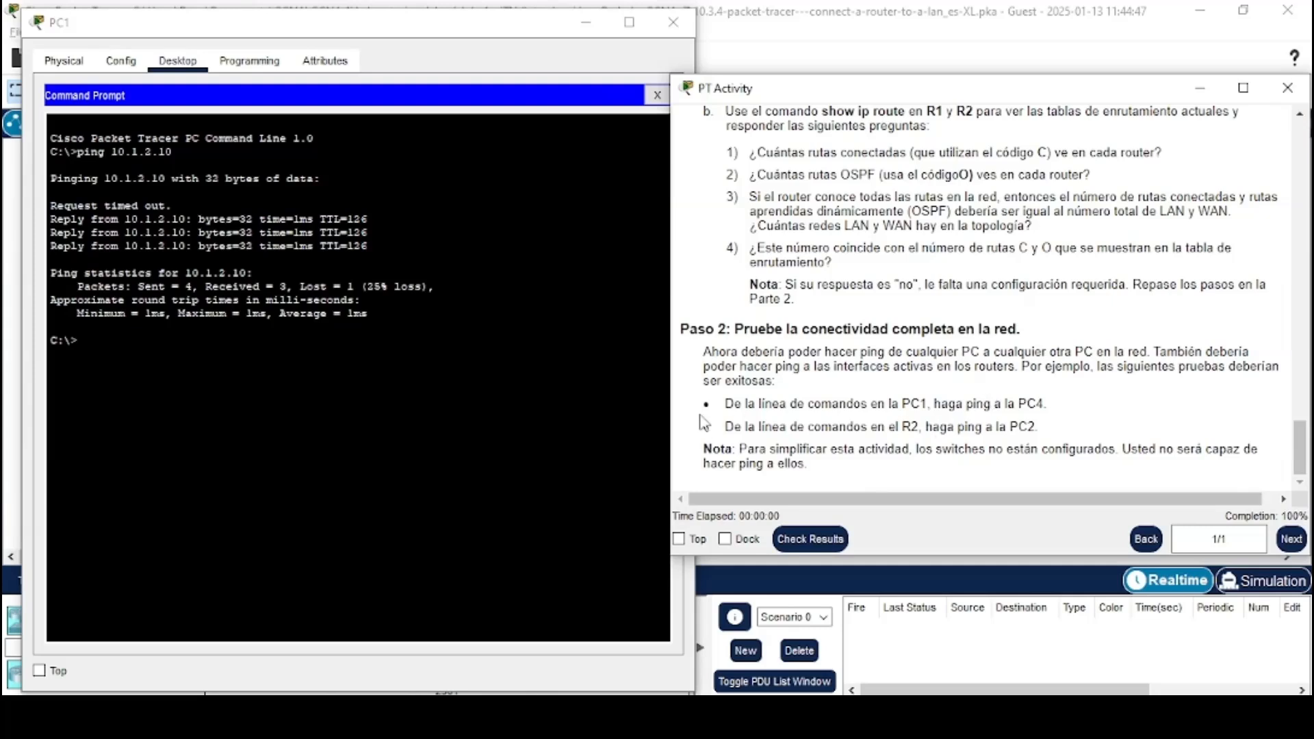
left_click_drag(705, 426, 1035, 427)
left_click(1038, 427)
Close PC1's window and open R2's CLI from the topology
left_click(674, 22)
left_click(419, 325)
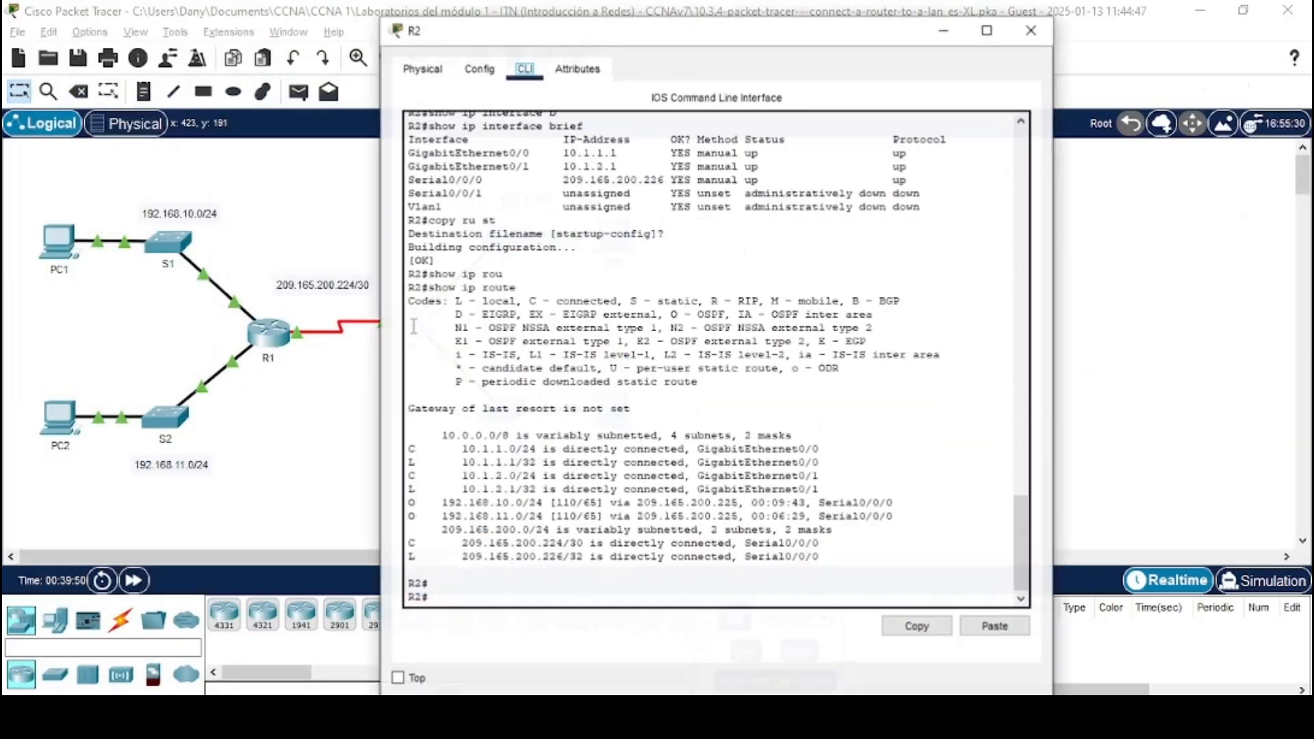
left_click_drag(568, 39, 200, 35)
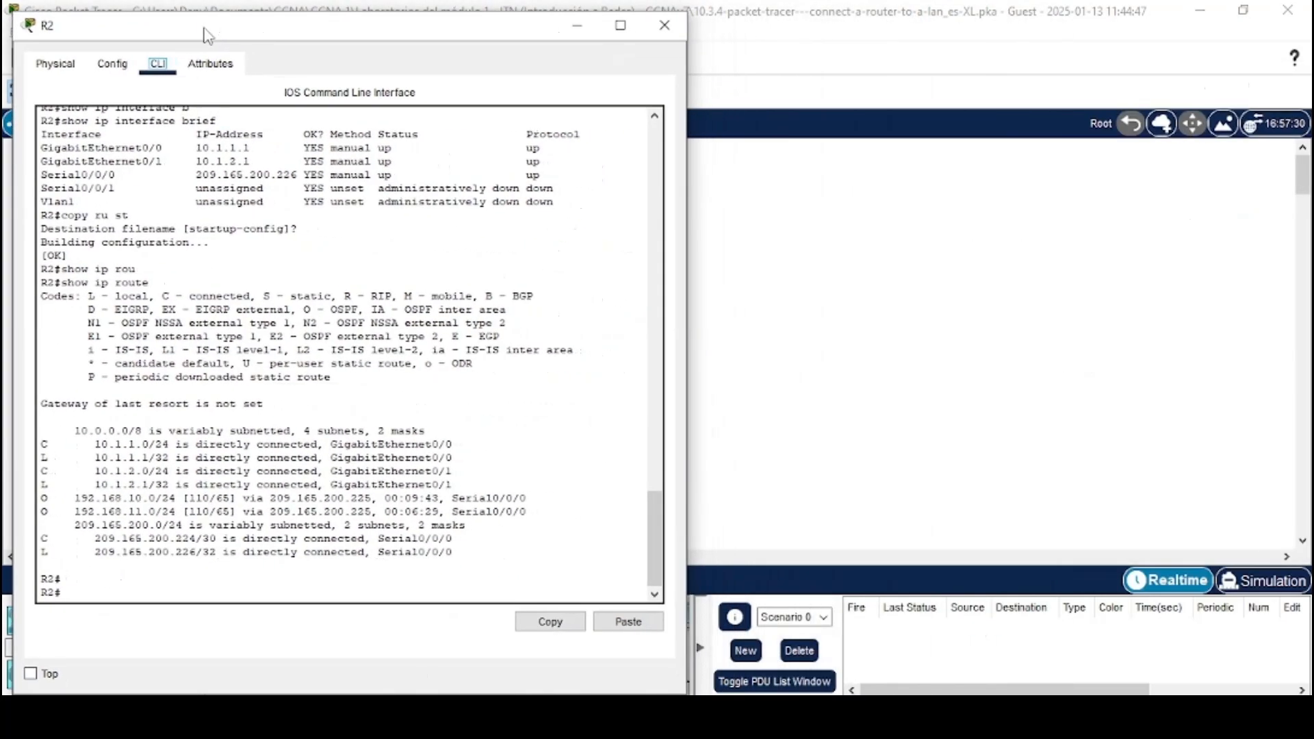
Copy PC2's IP address 192.168.11.10 from the addressing table in the activity instructions
key("alt+Tab")
left_click(624, 267)
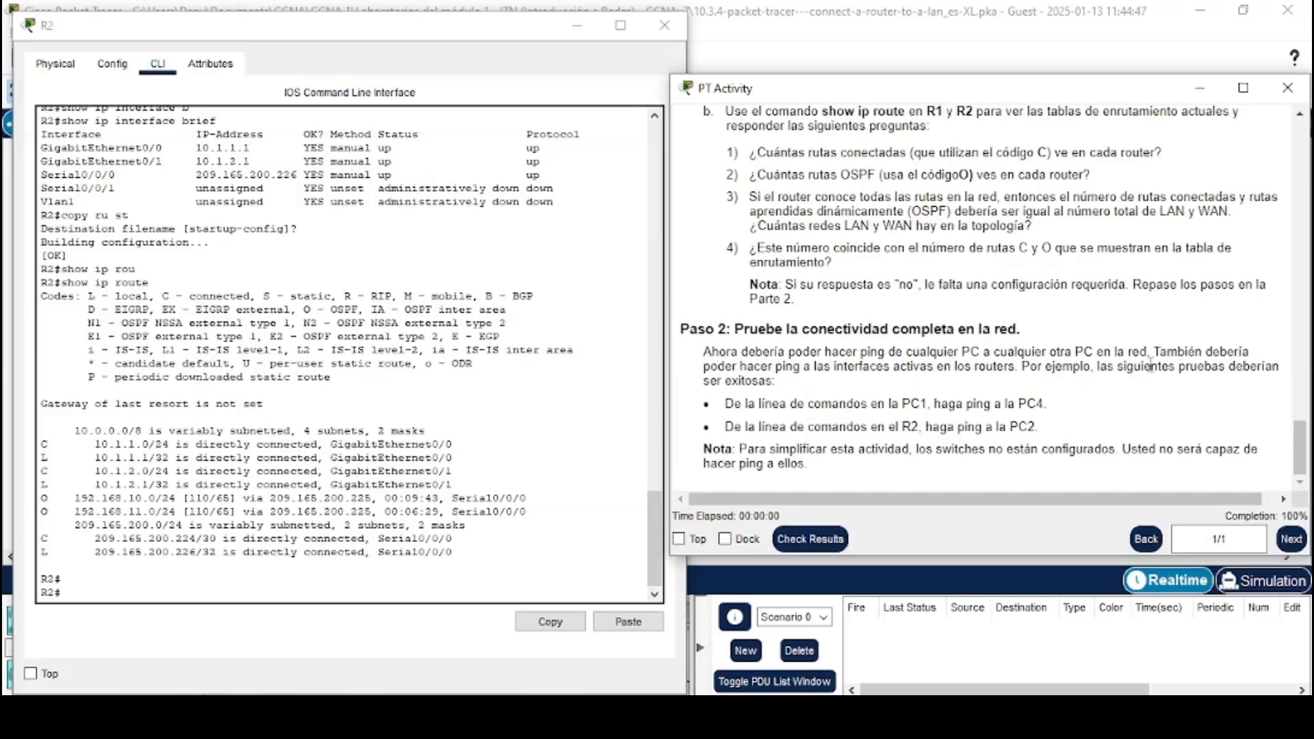
left_click_drag(1301, 445, 1298, 154)
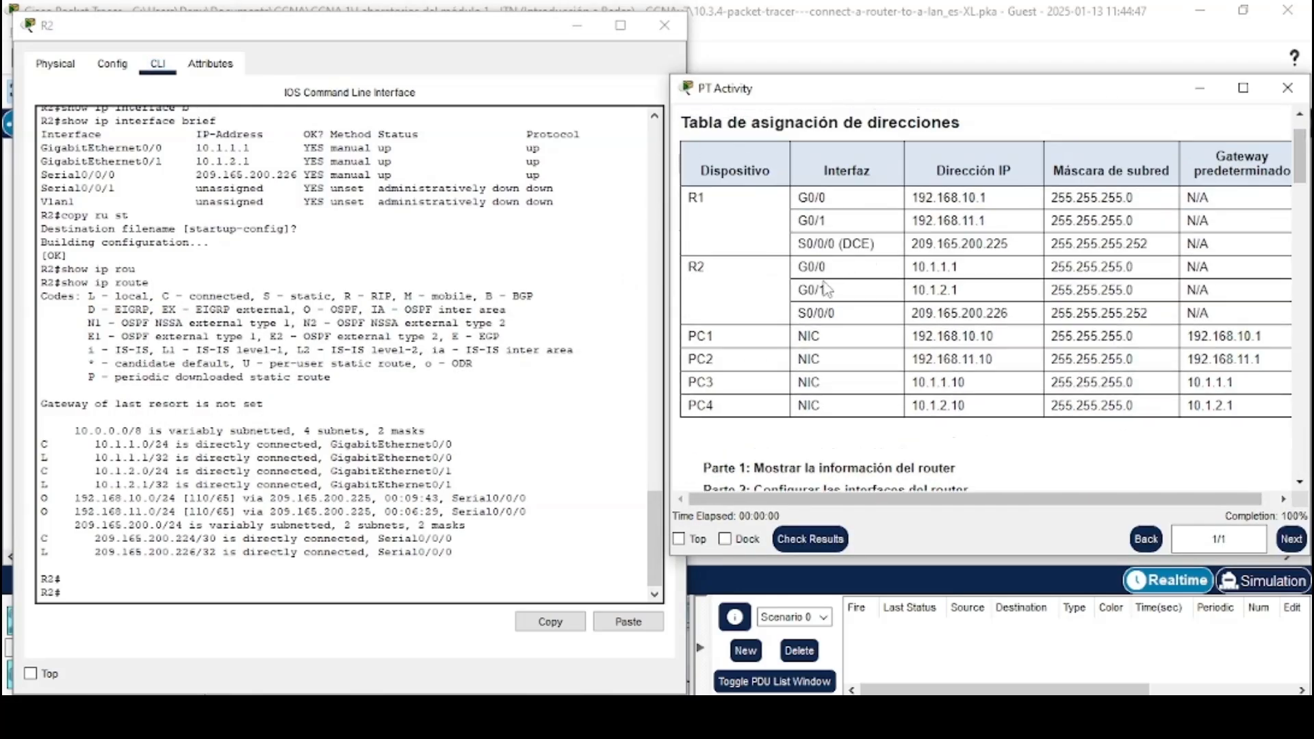
left_click_drag(911, 360, 993, 360)
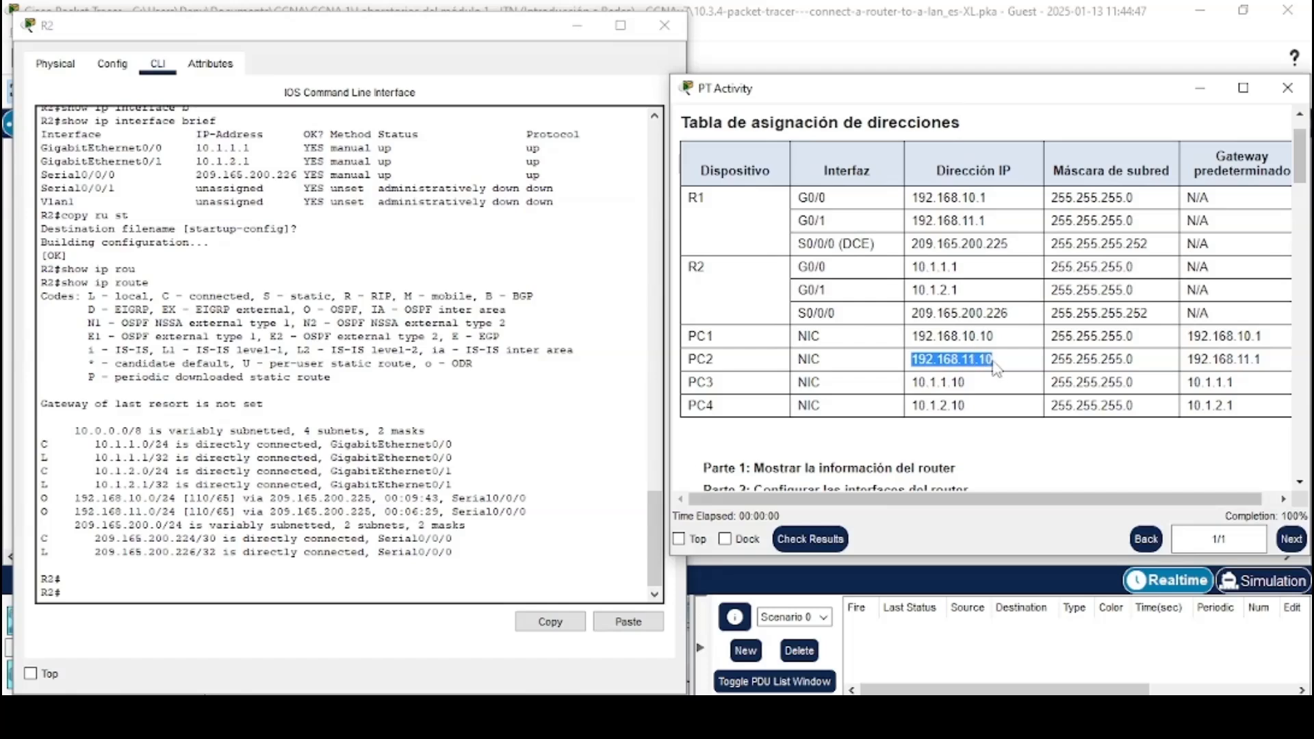
right_click(982, 354)
left_click(1003, 375)
Ping PC2 at 192.168.11.10 from R2's command line
left_click(389, 593)
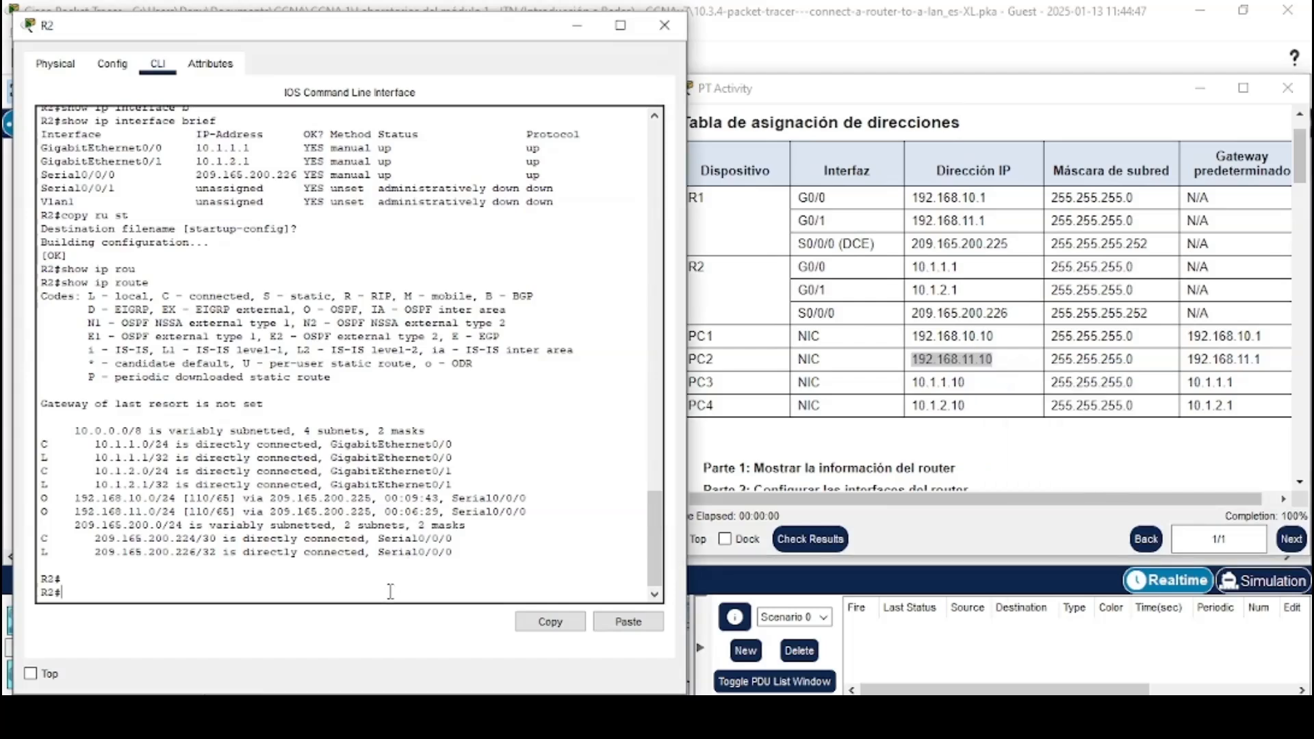
type("ping")
left_click(628, 622)
key("Return")
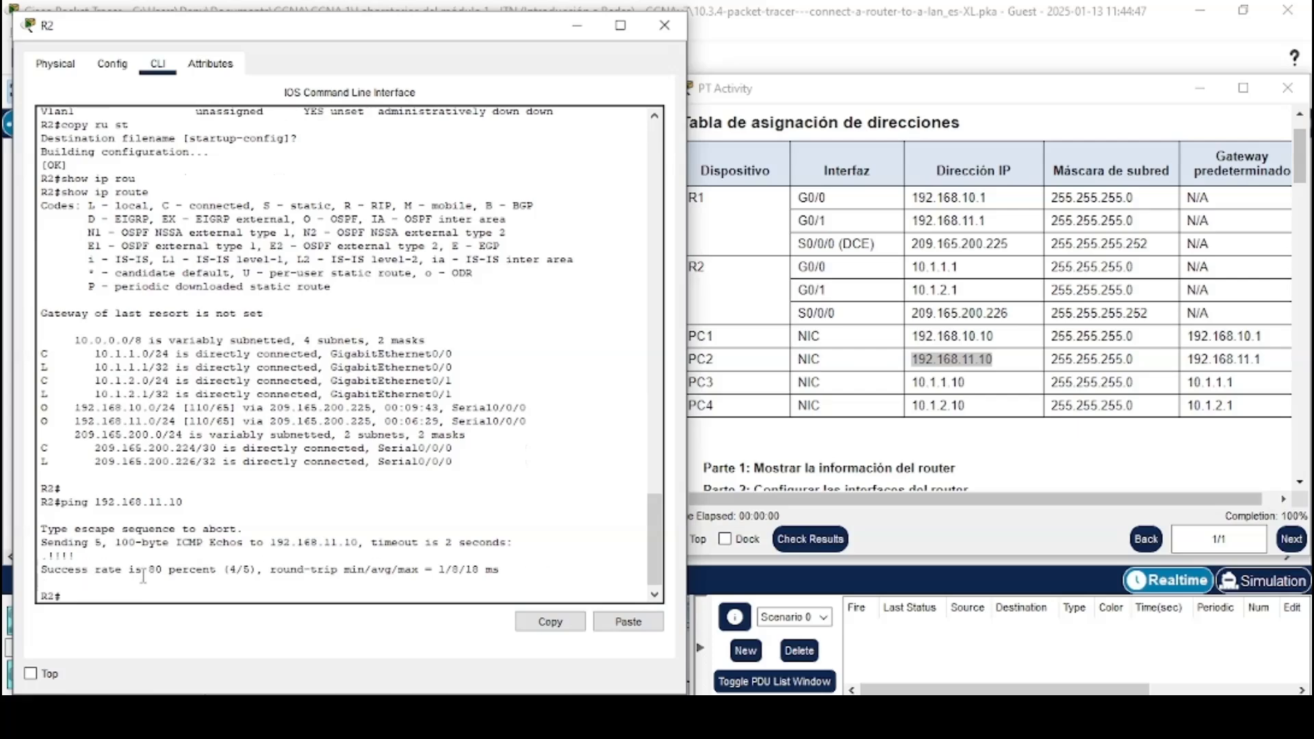
Return to the connectivity test section and read the note about the unconfigured switches
left_click_drag(1299, 163, 1299, 445)
left_click_drag(705, 449, 818, 465)
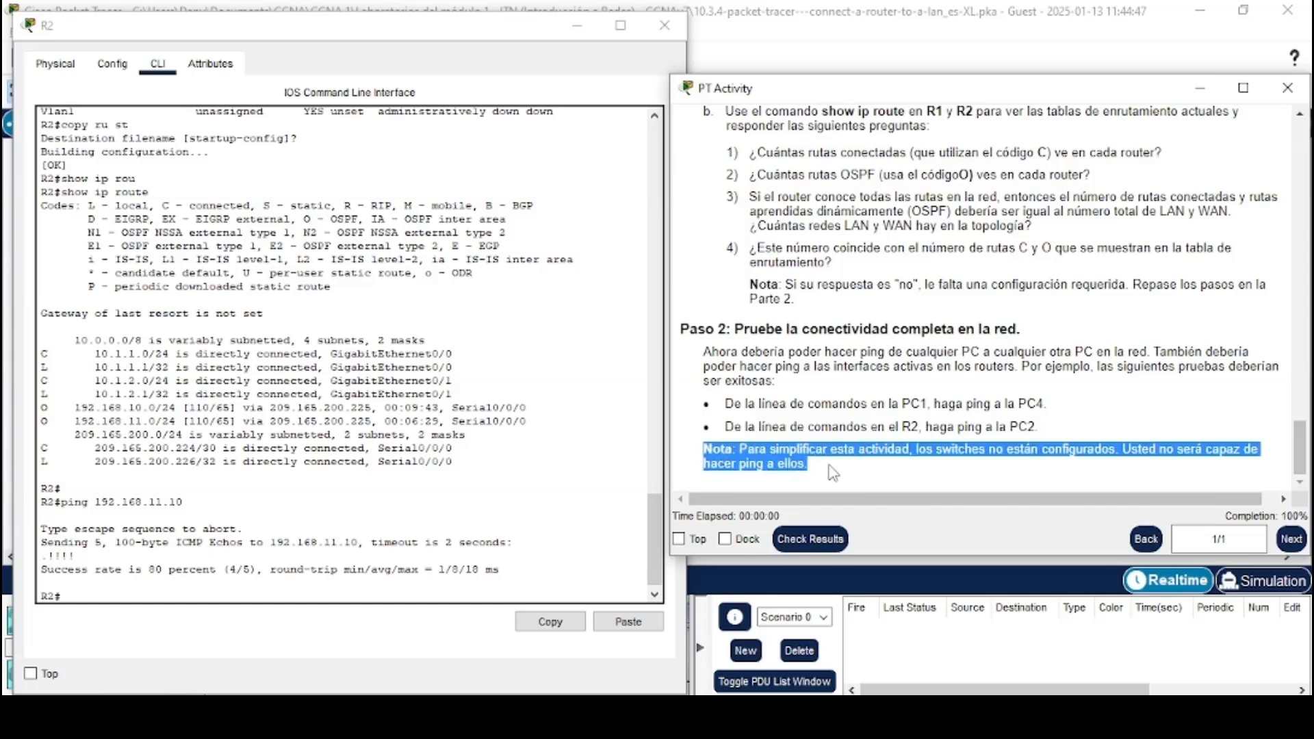
left_click(831, 471)
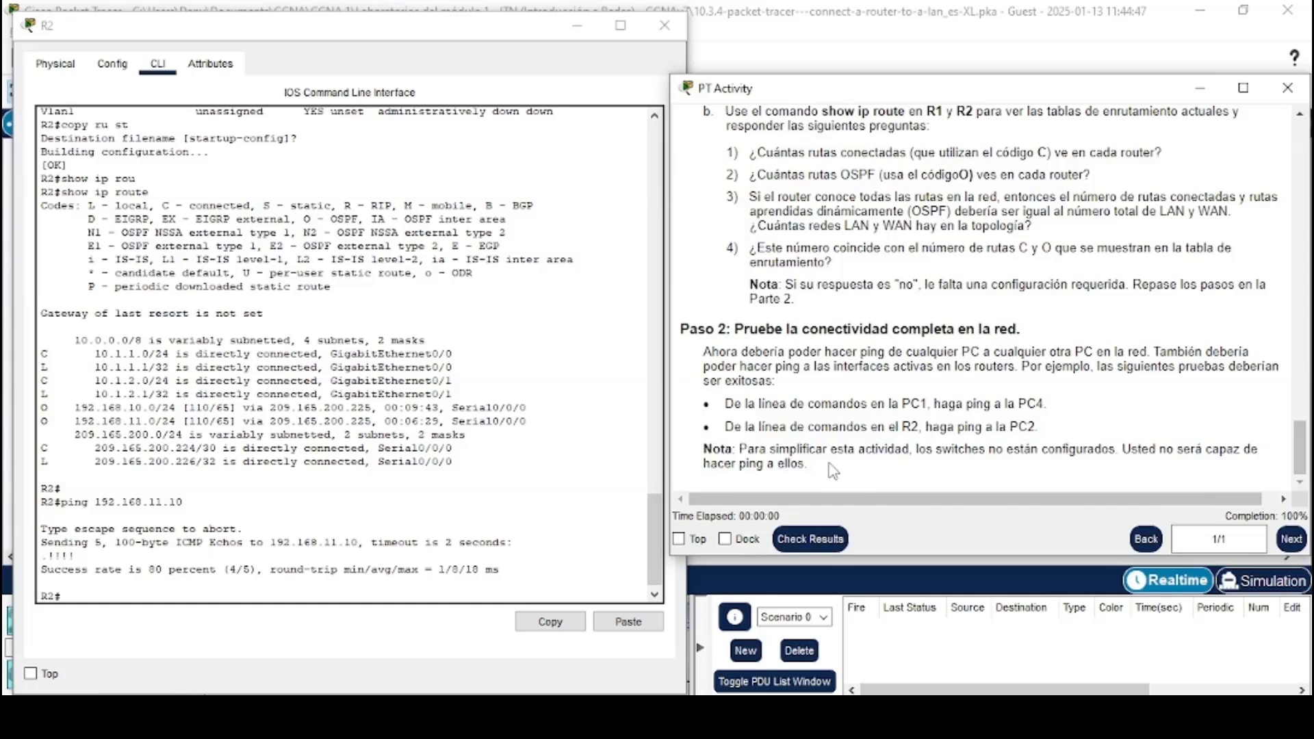